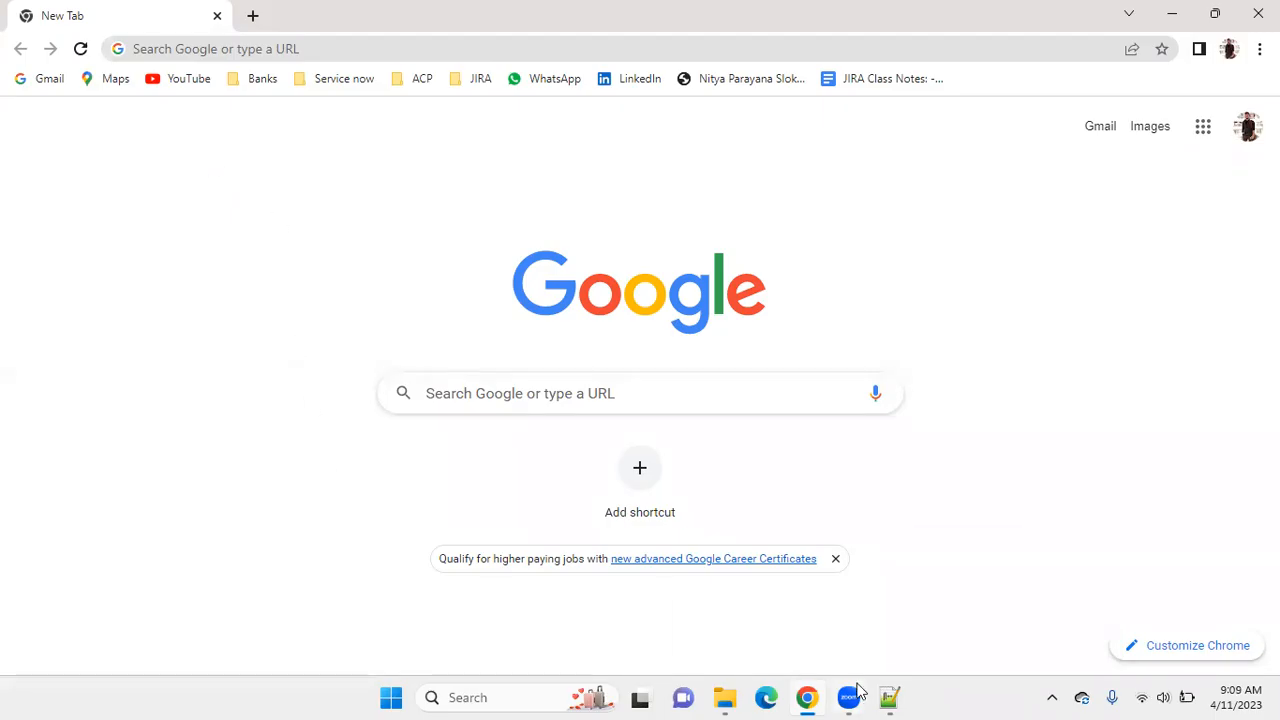
Search Google for "jira software download" and open the Atlassian result "Download Jira Software Data Center".
{"action": "left_click", "coordinate": [249, 48]}
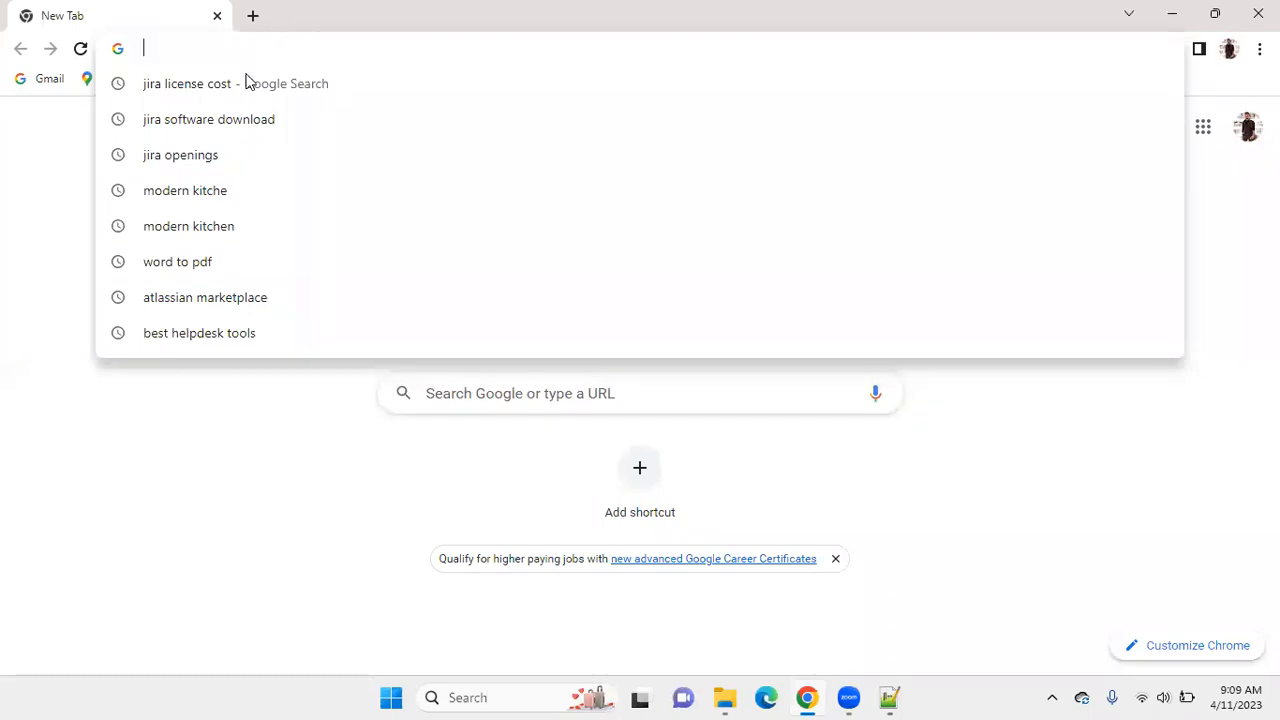
{"action": "left_click", "coordinate": [222, 125]}
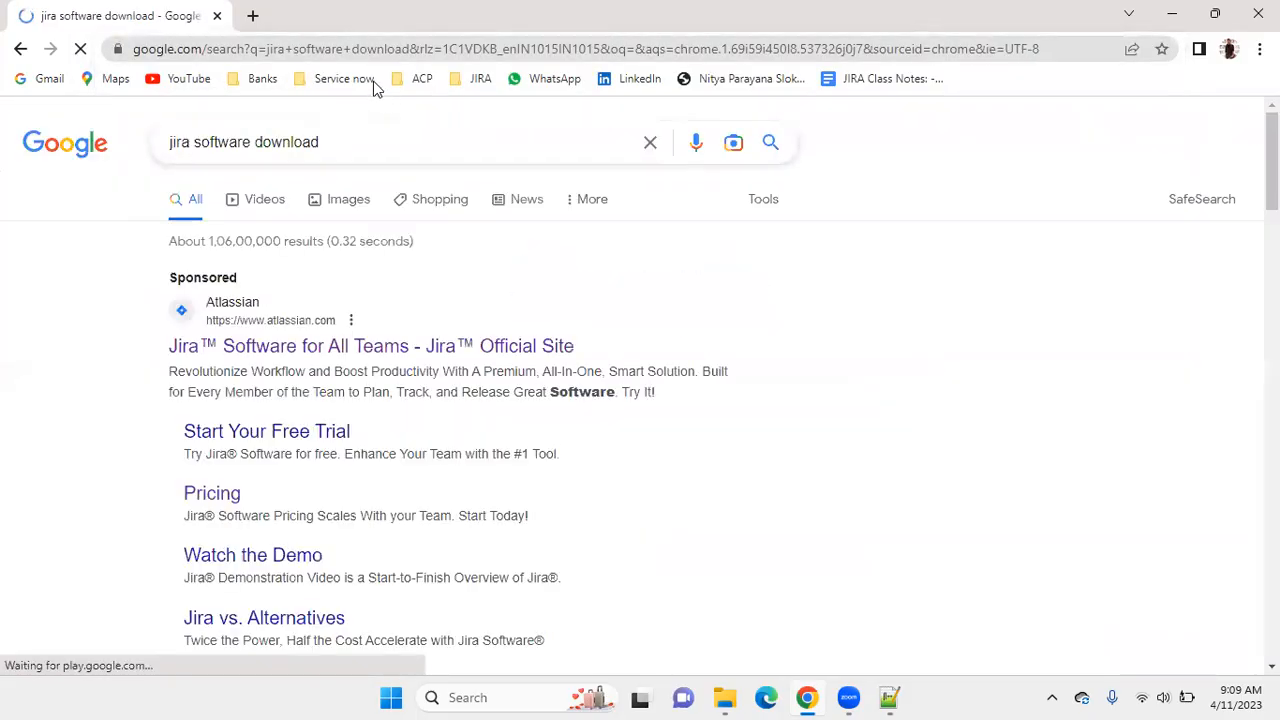
{"action": "scroll", "coordinate": [729, 326], "scroll_direction": "down", "scroll_amount": 3}
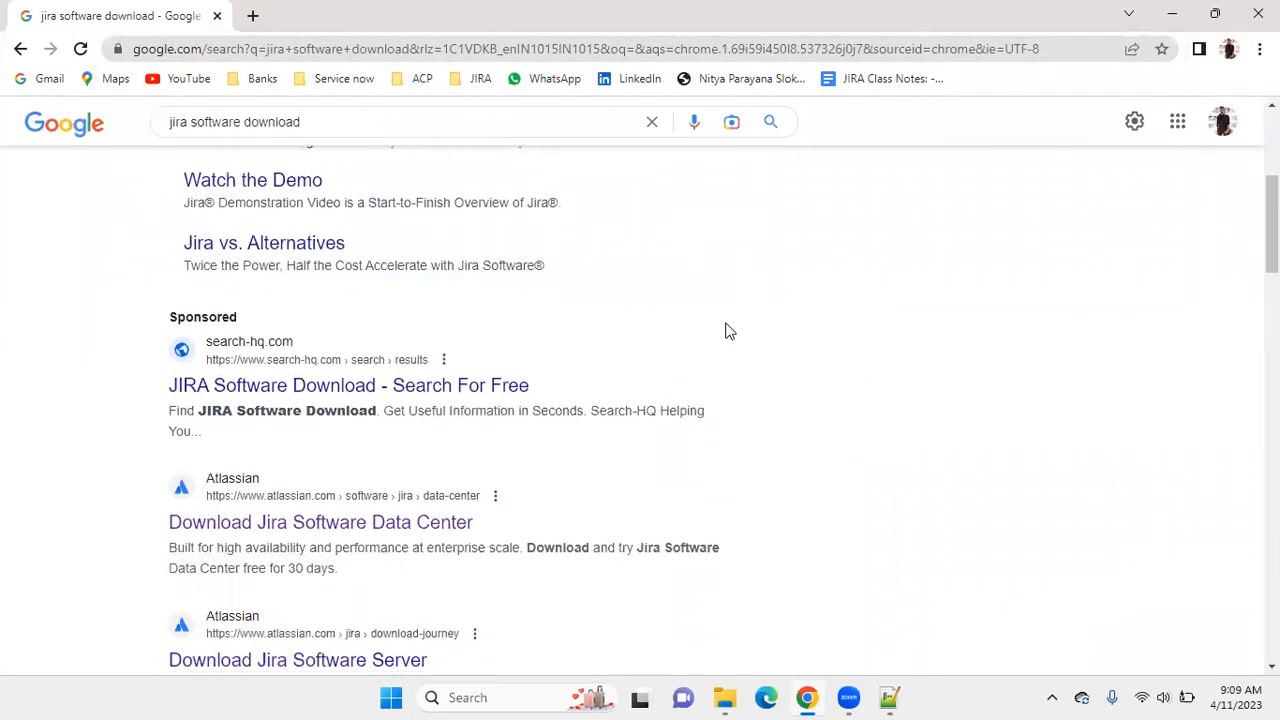
{"action": "scroll", "coordinate": [313, 329], "scroll_direction": "down", "scroll_amount": 2}
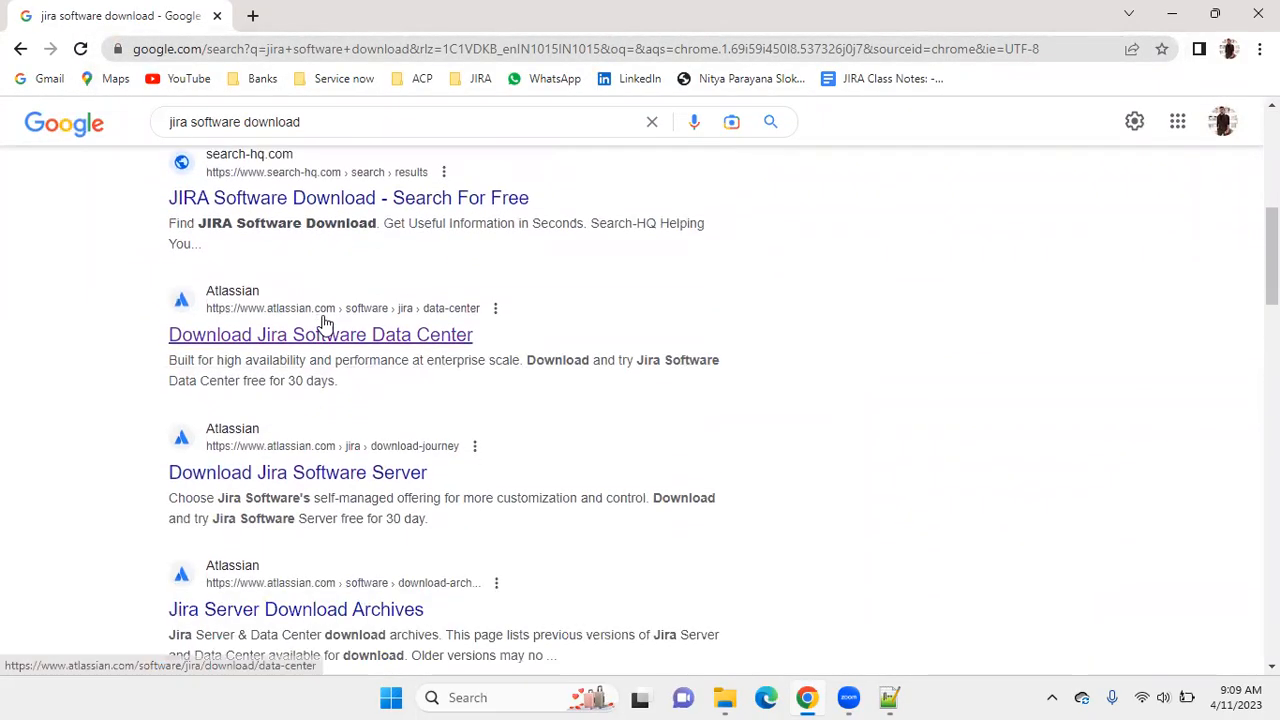
{"action": "scroll", "coordinate": [282, 298], "scroll_direction": "up", "scroll_amount": 1}
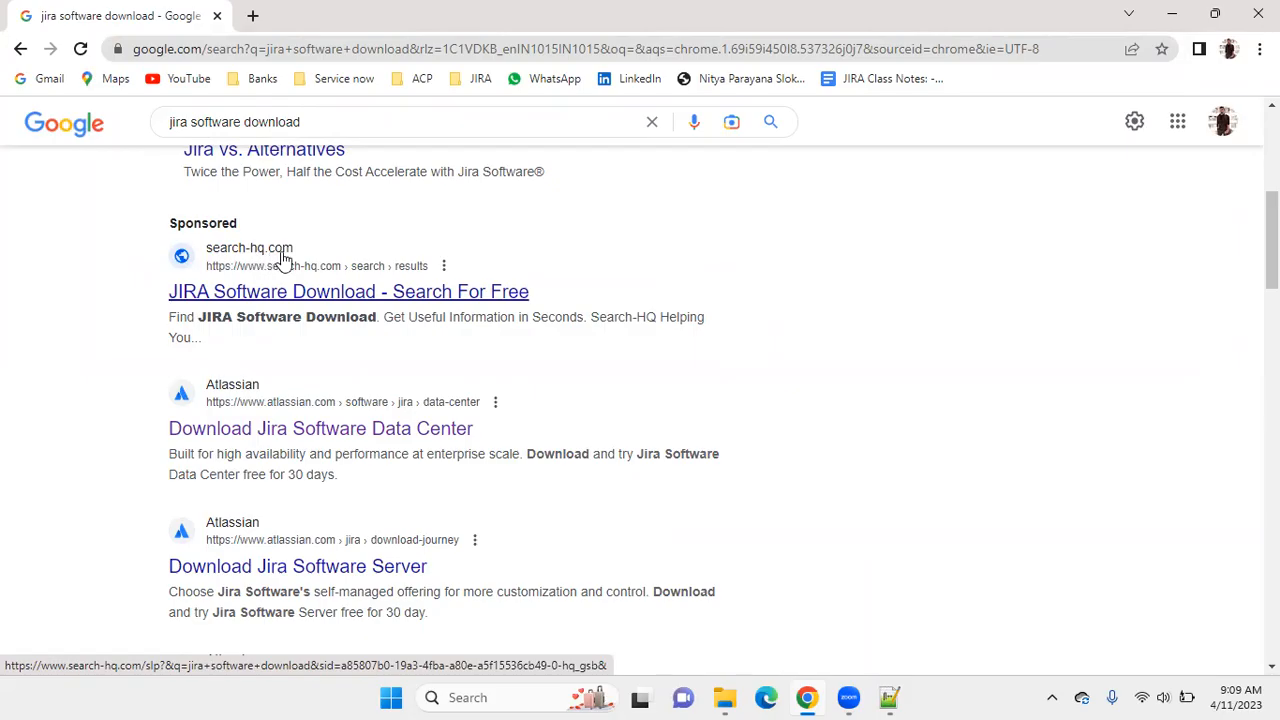
{"action": "scroll", "coordinate": [285, 260], "scroll_direction": "up", "scroll_amount": 5}
{"action": "scroll", "coordinate": [288, 270], "scroll_direction": "down", "scroll_amount": 5}
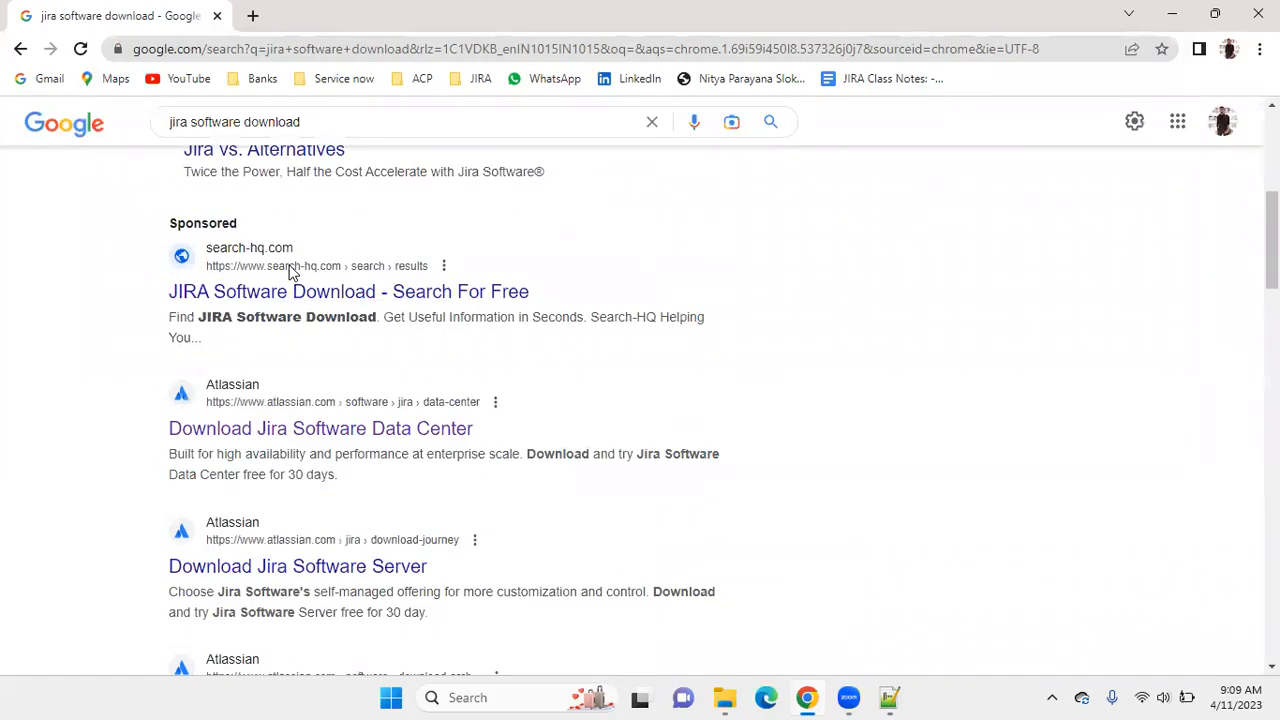
{"action": "scroll", "coordinate": [280, 268], "scroll_direction": "down", "scroll_amount": 1}
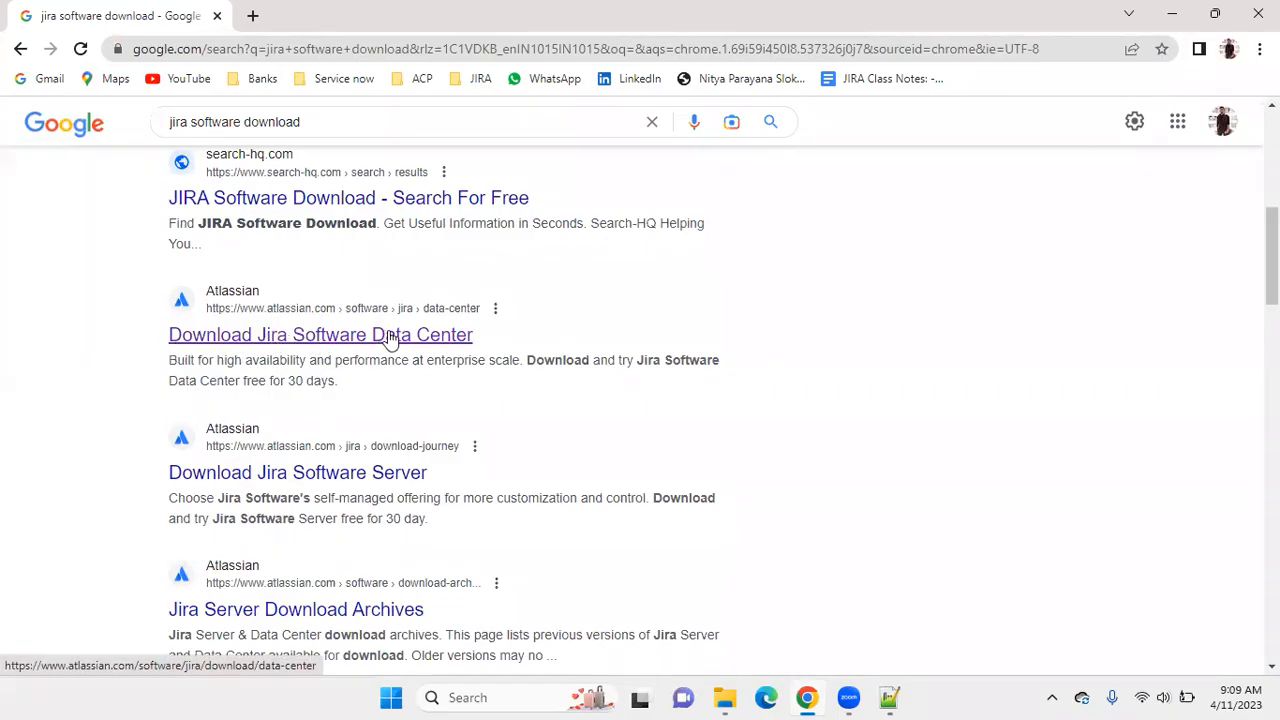
{"action": "left_click", "coordinate": [443, 337]}
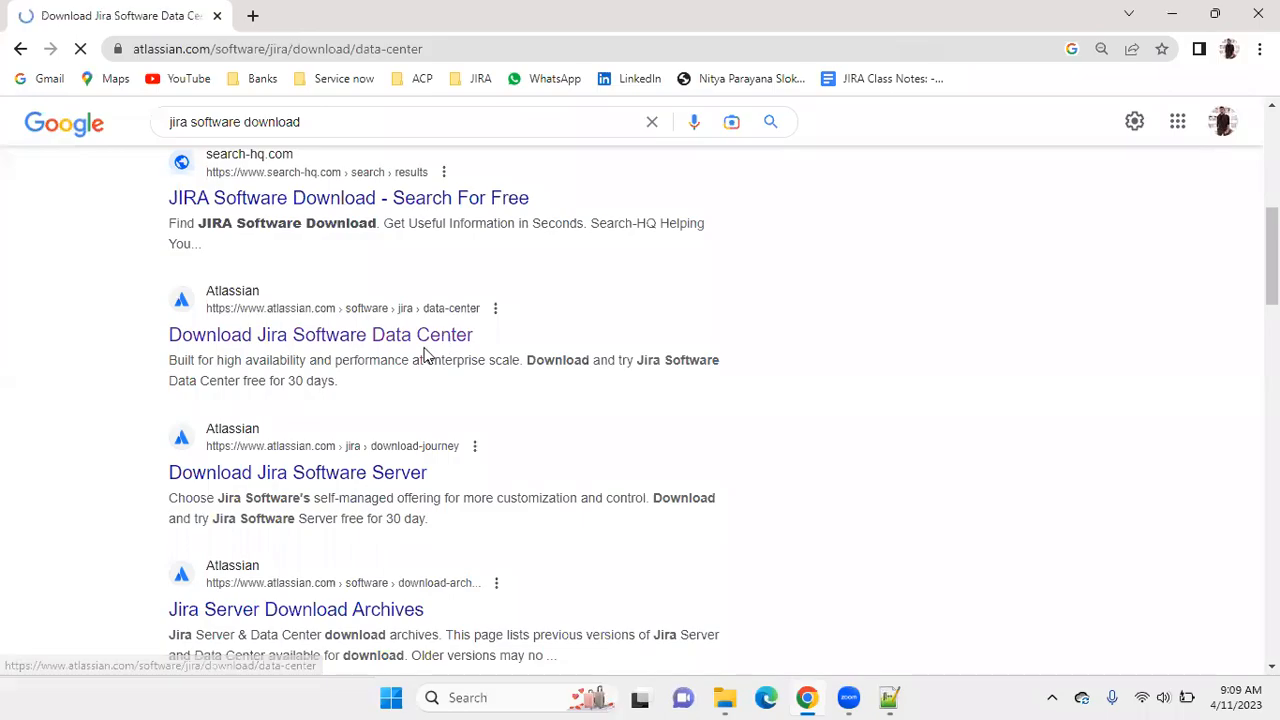
Open the download archive of all Jira Software versions from the Data Center trial page.
{"action": "scroll", "coordinate": [471, 306], "scroll_direction": "down", "scroll_amount": 3}
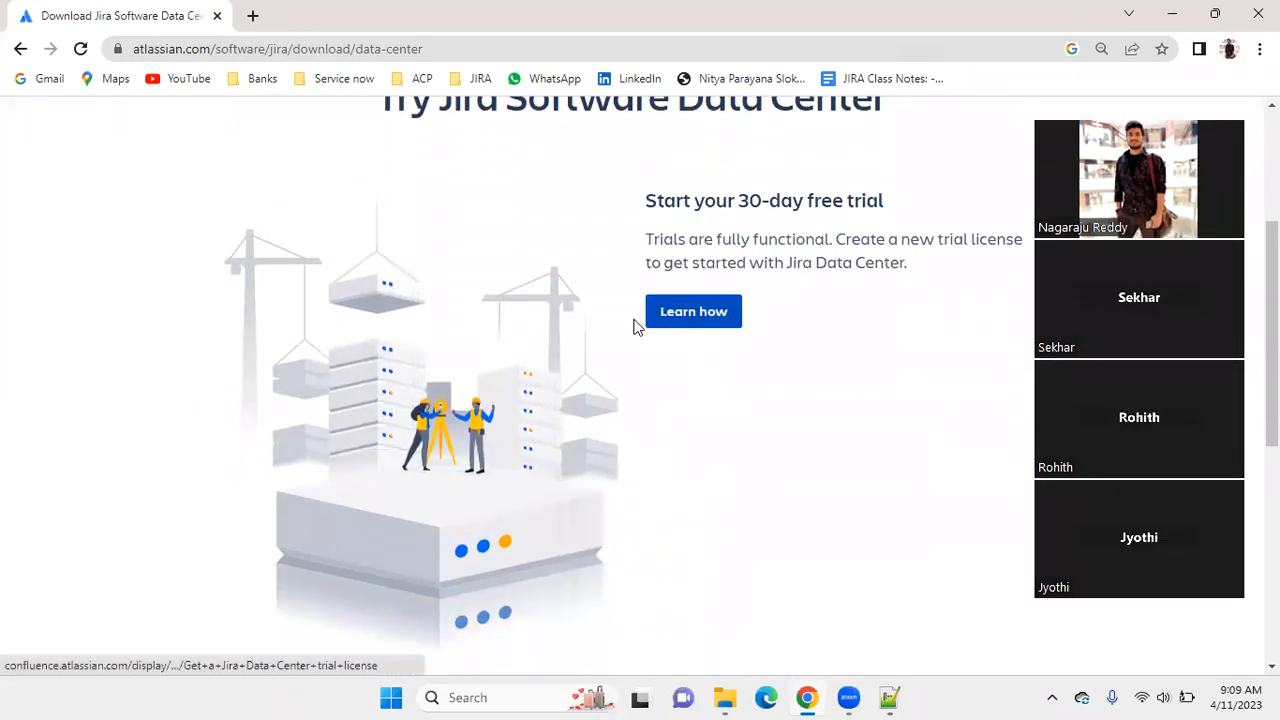
{"action": "scroll", "coordinate": [727, 318], "scroll_direction": "down", "scroll_amount": 4}
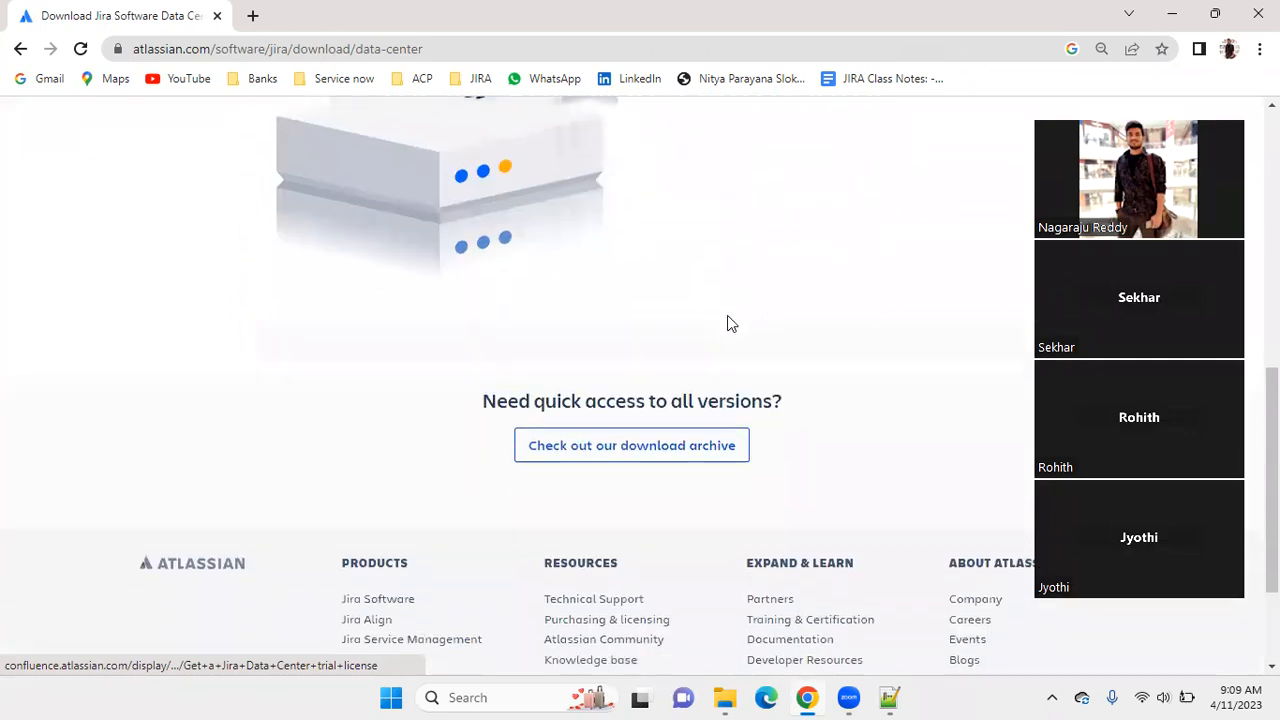
{"action": "left_click", "coordinate": [581, 450]}
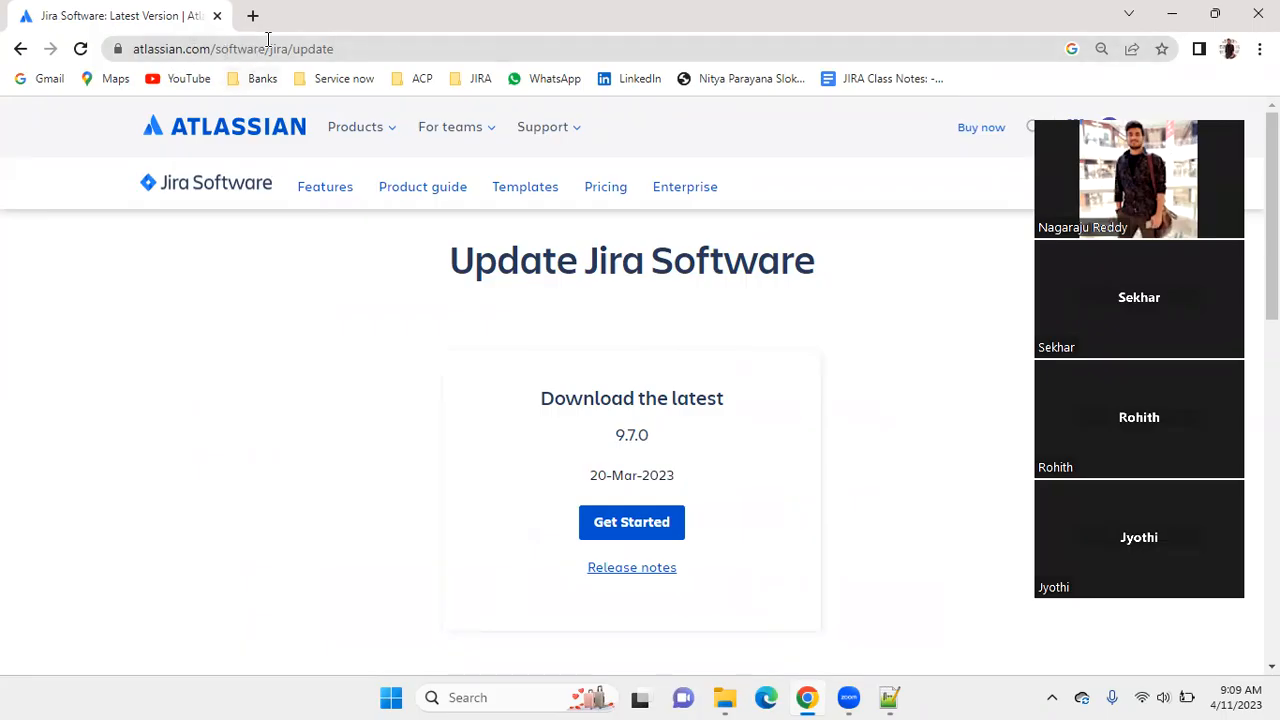
Expand the details of version 7.0 in the list of all versions and look through its releases.
{"action": "scroll", "coordinate": [871, 274], "scroll_direction": "down", "scroll_amount": 2}
{"action": "scroll", "coordinate": [840, 314], "scroll_direction": "up", "scroll_amount": 1}
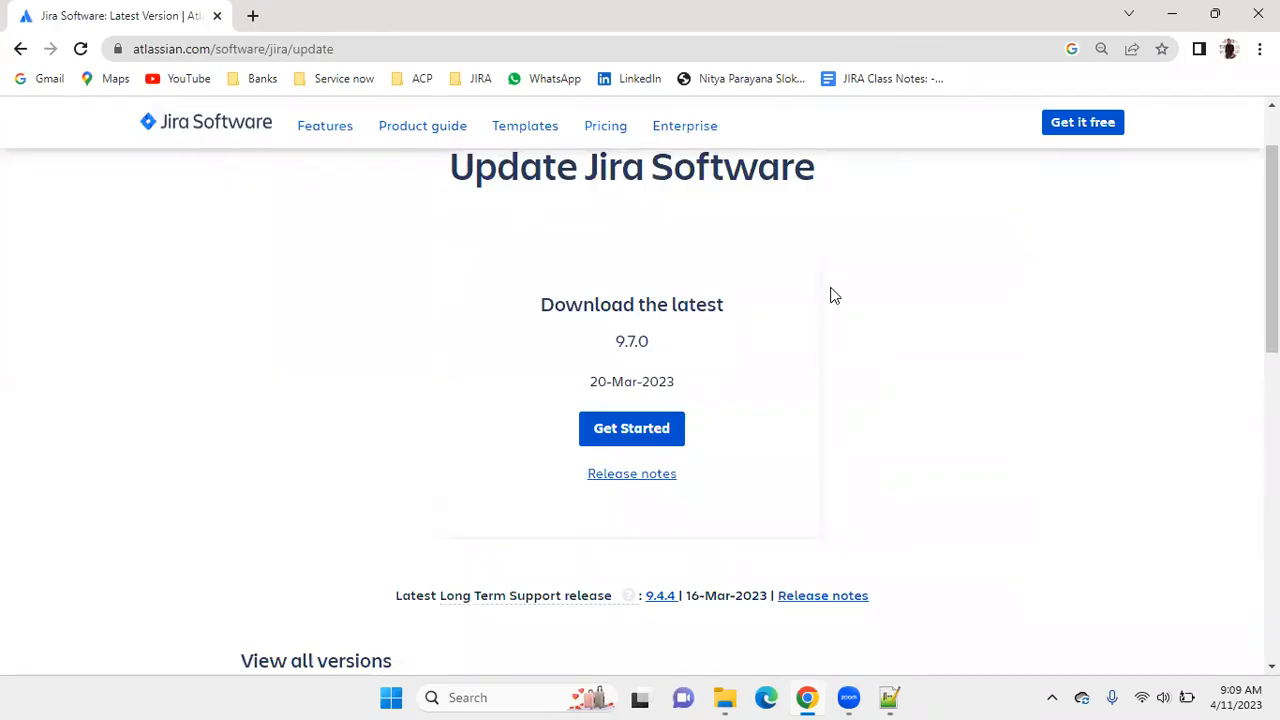
{"action": "scroll", "coordinate": [894, 266], "scroll_direction": "down", "scroll_amount": 4}
{"action": "scroll", "coordinate": [894, 270], "scroll_direction": "up", "scroll_amount": 2}
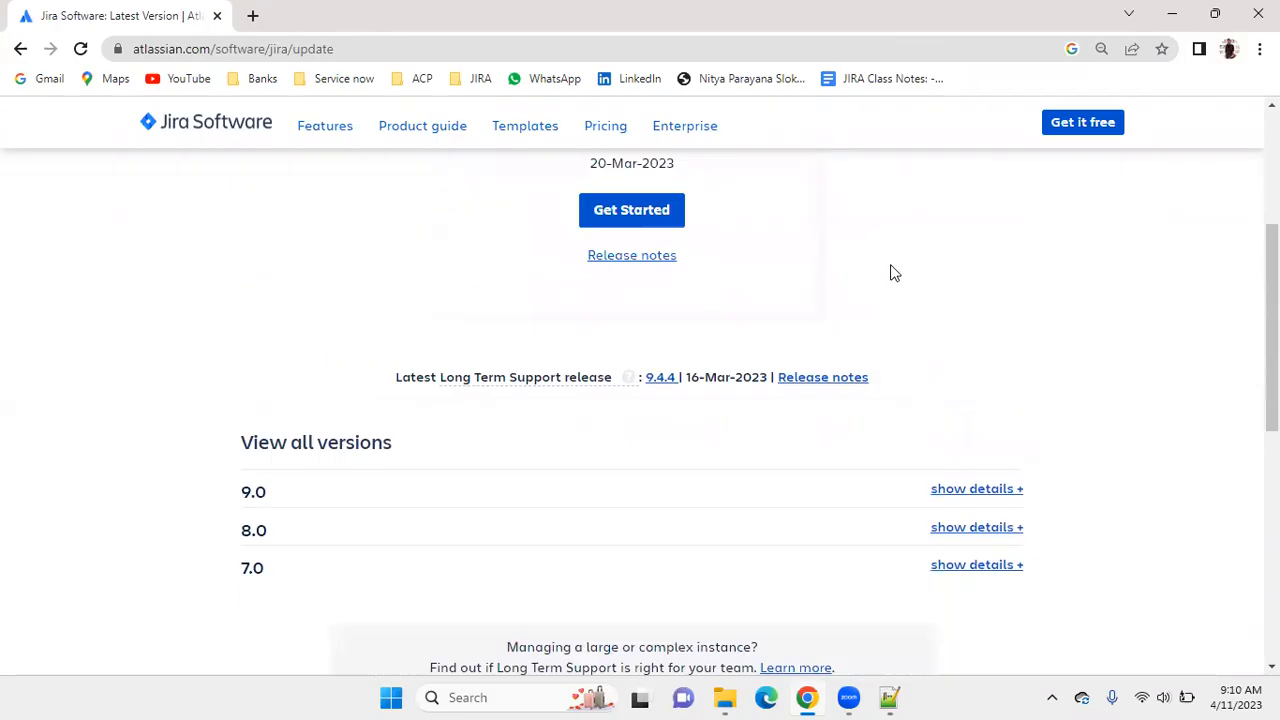
{"action": "scroll", "coordinate": [894, 273], "scroll_direction": "up", "scroll_amount": 3}
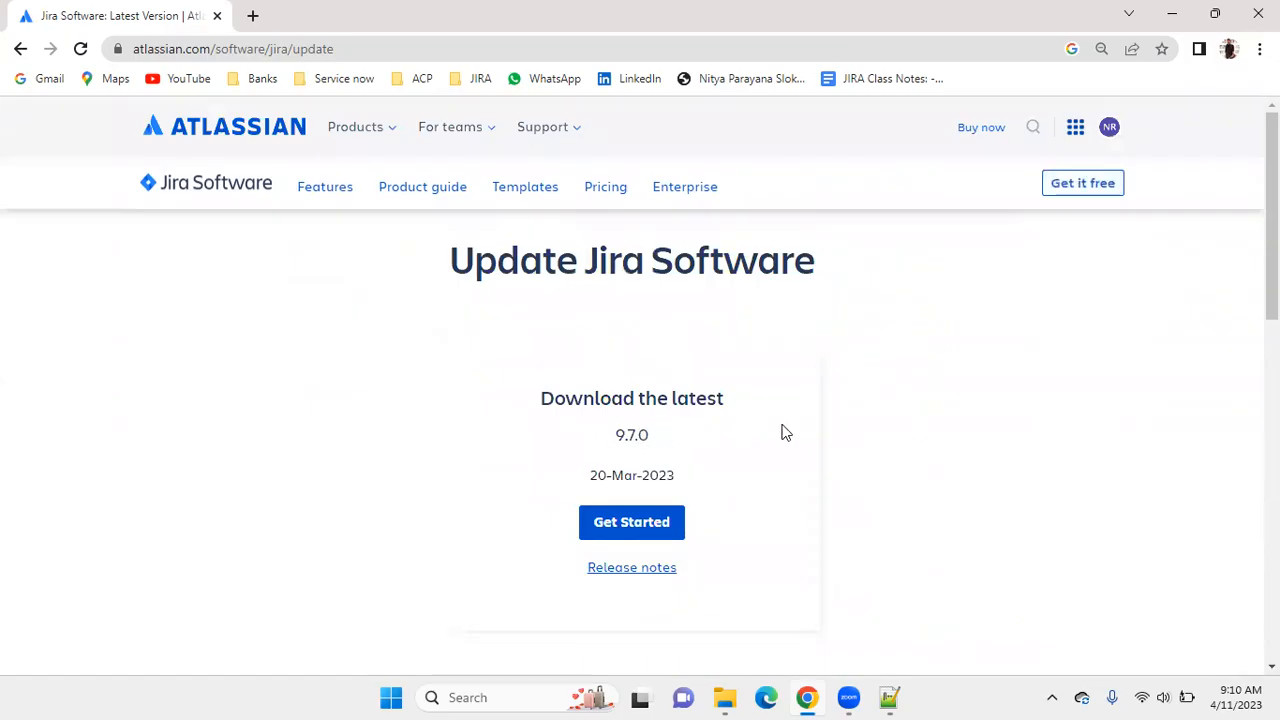
{"action": "scroll", "coordinate": [785, 432], "scroll_direction": "down", "scroll_amount": 5}
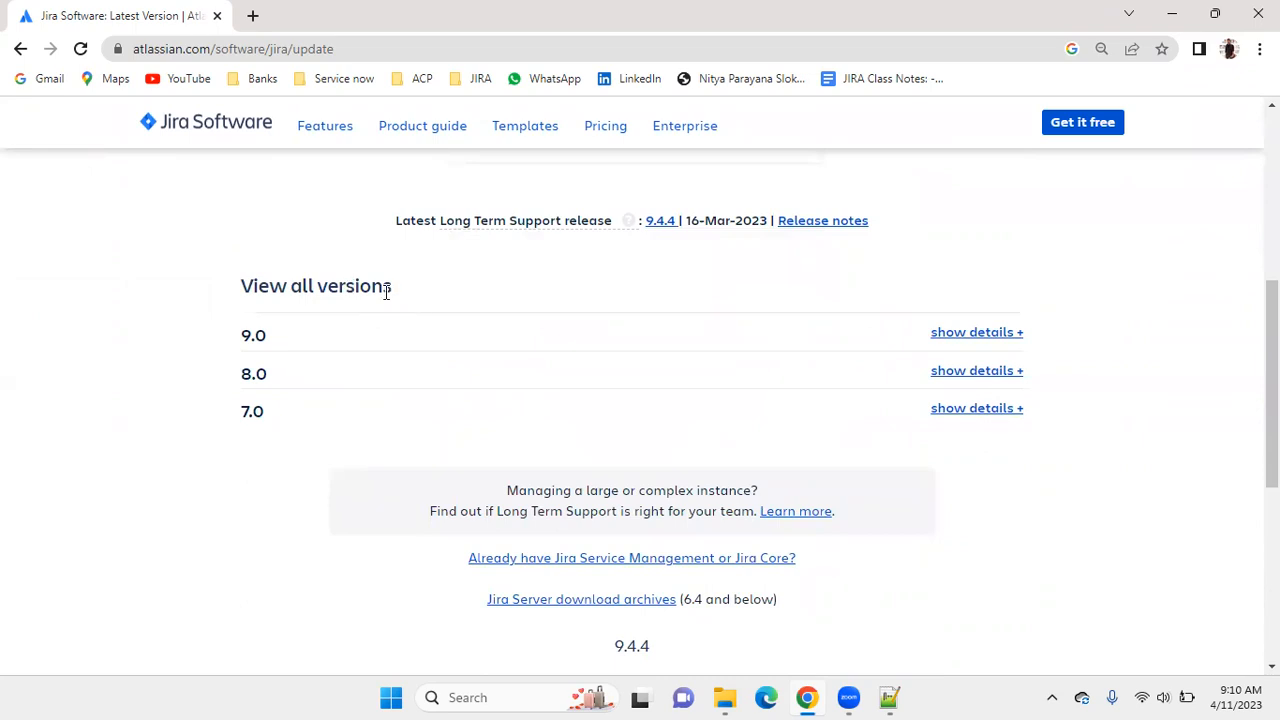
{"action": "left_click", "coordinate": [961, 415]}
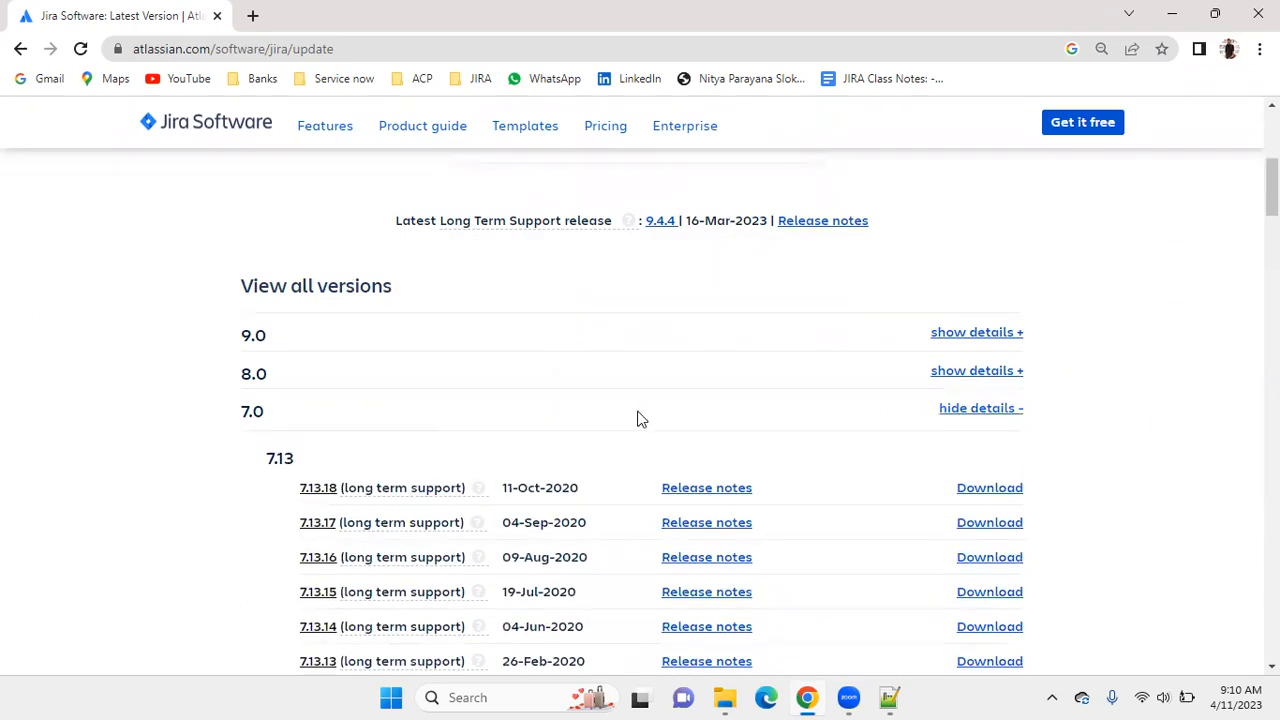
{"action": "scroll", "coordinate": [640, 410], "scroll_direction": "down", "scroll_amount": 20}
{"action": "scroll", "coordinate": [636, 405], "scroll_direction": "down", "scroll_amount": 20}
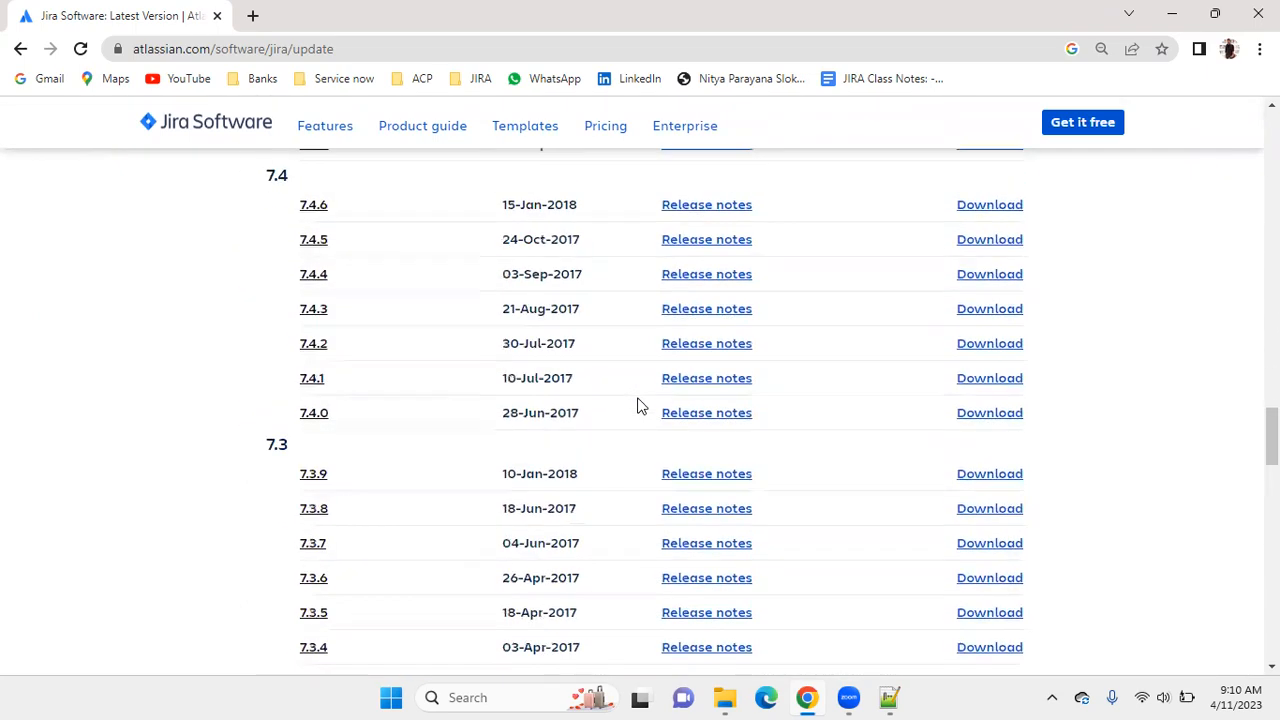
{"action": "scroll", "coordinate": [630, 405], "scroll_direction": "up", "scroll_amount": 20}
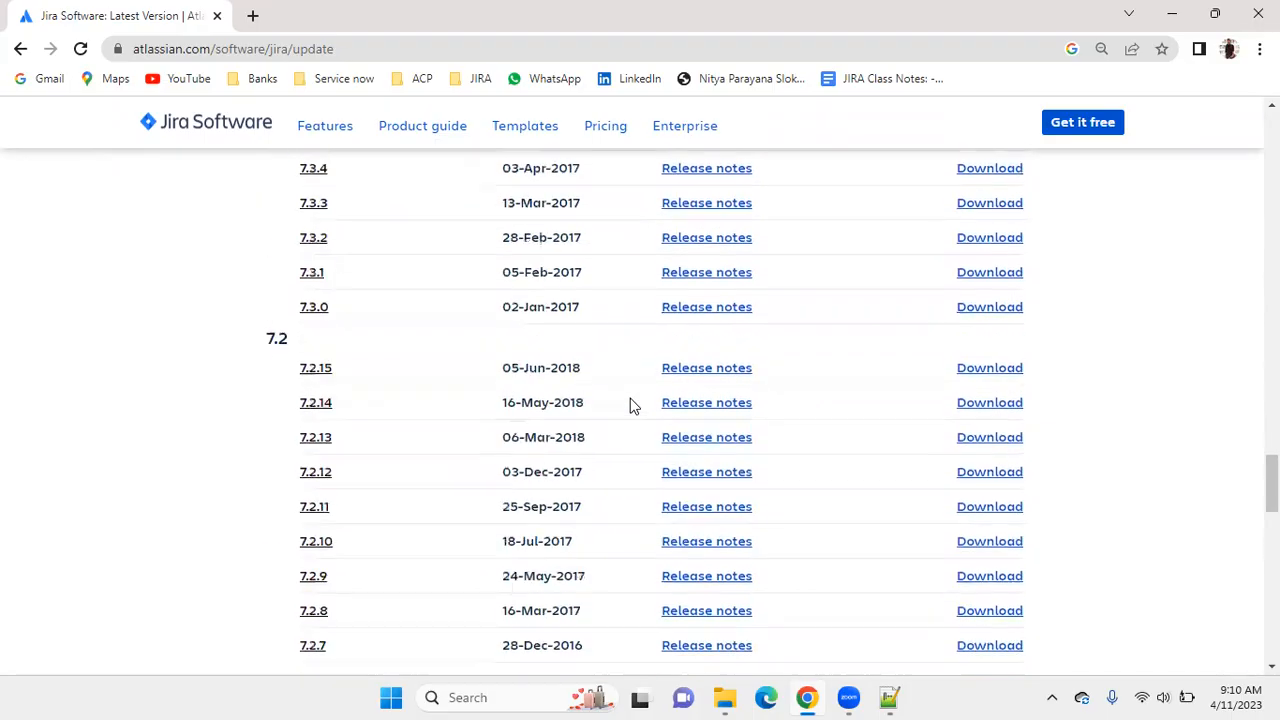
{"action": "scroll", "coordinate": [630, 405], "scroll_direction": "up", "scroll_amount": 6}
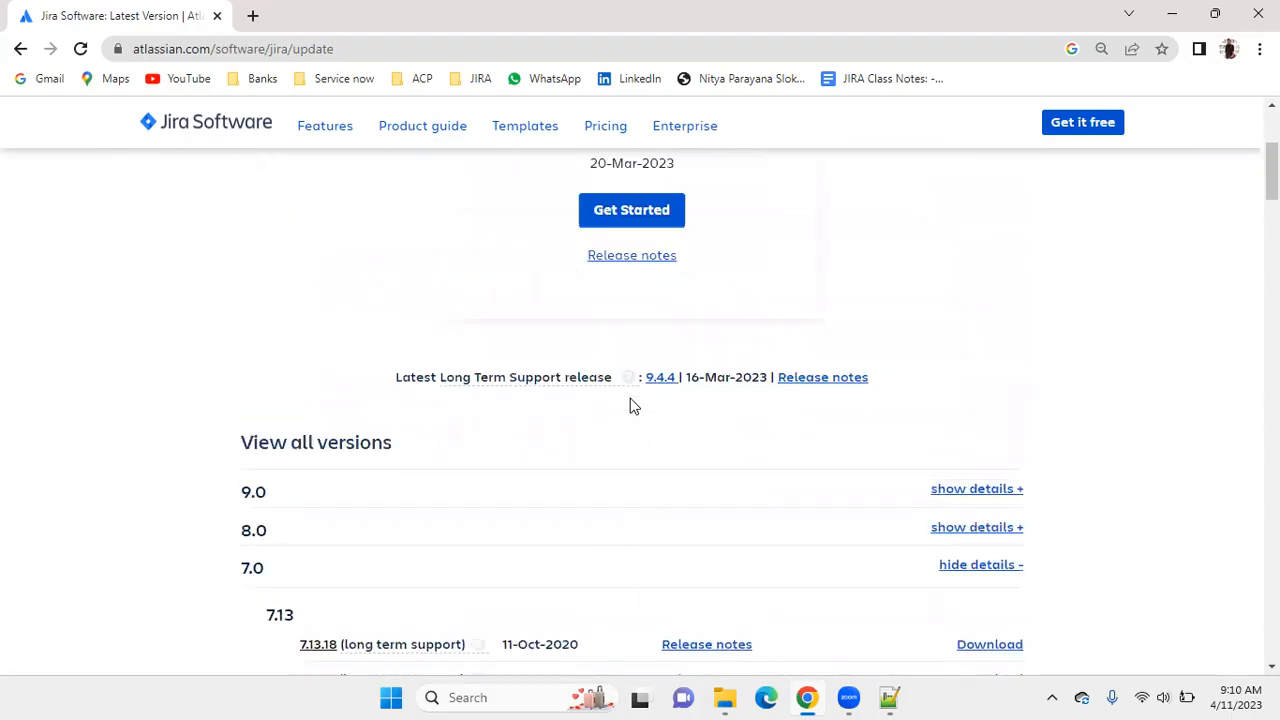
Expand the details of version 8.0 and look through its releases.
{"action": "scroll", "coordinate": [909, 386], "scroll_direction": "down", "scroll_amount": 2}
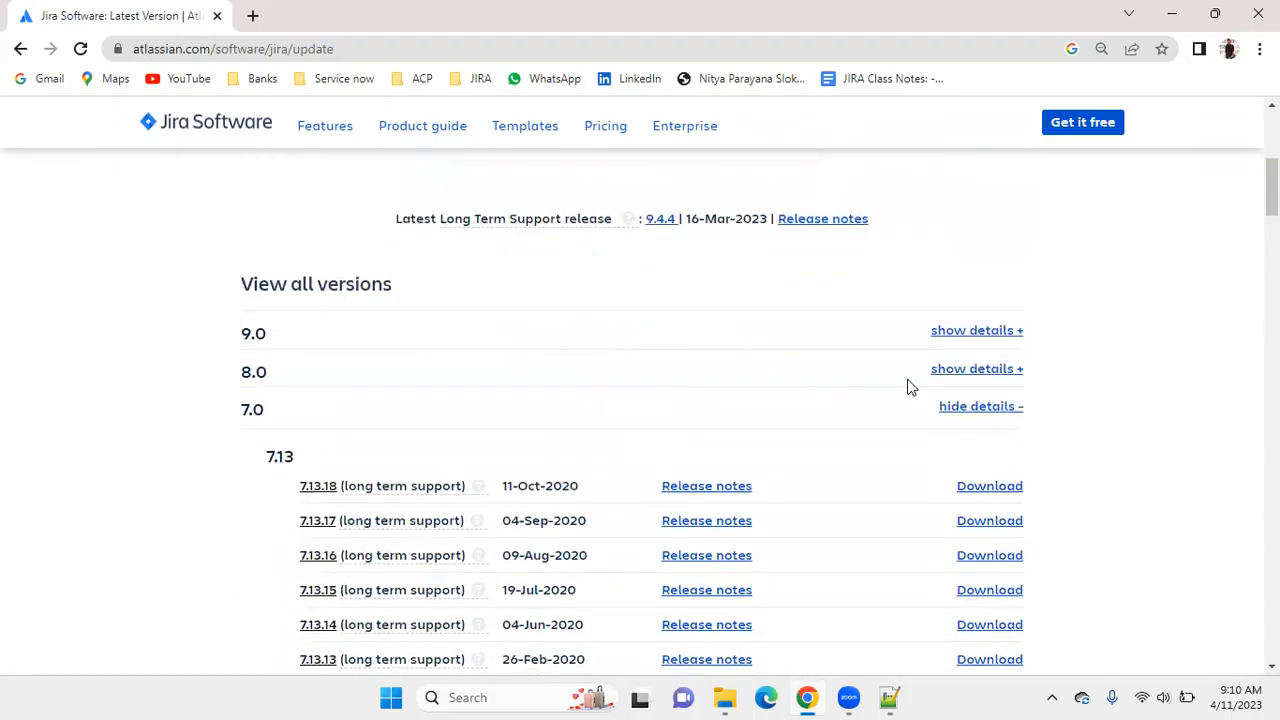
{"action": "left_click", "coordinate": [979, 372]}
{"action": "scroll", "coordinate": [757, 400], "scroll_direction": "down", "scroll_amount": 20}
{"action": "scroll", "coordinate": [757, 400], "scroll_direction": "down", "scroll_amount": 13}
{"action": "scroll", "coordinate": [757, 400], "scroll_direction": "up", "scroll_amount": 20}
{"action": "scroll", "coordinate": [772, 387], "scroll_direction": "up", "scroll_amount": 12}
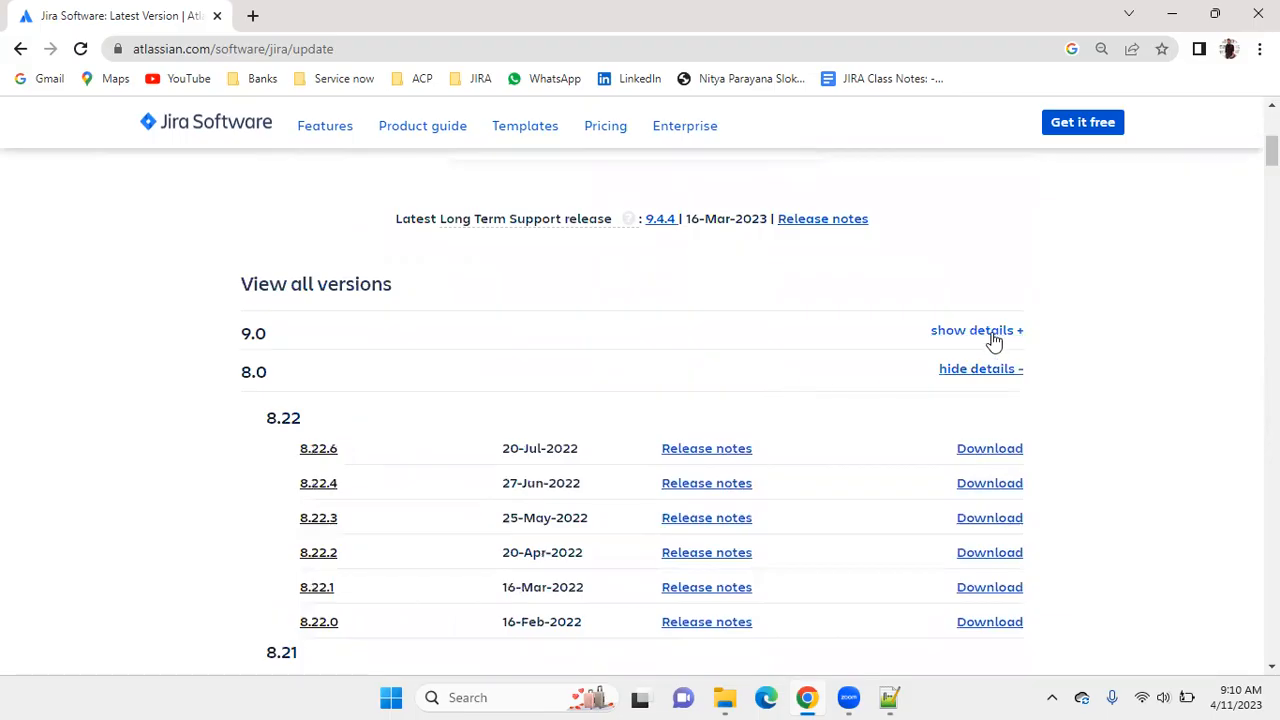
Expand the details of version 9.0 and review its releases from 9.7 down to 9.0, including the long term support ones.
{"action": "left_click", "coordinate": [994, 336]}
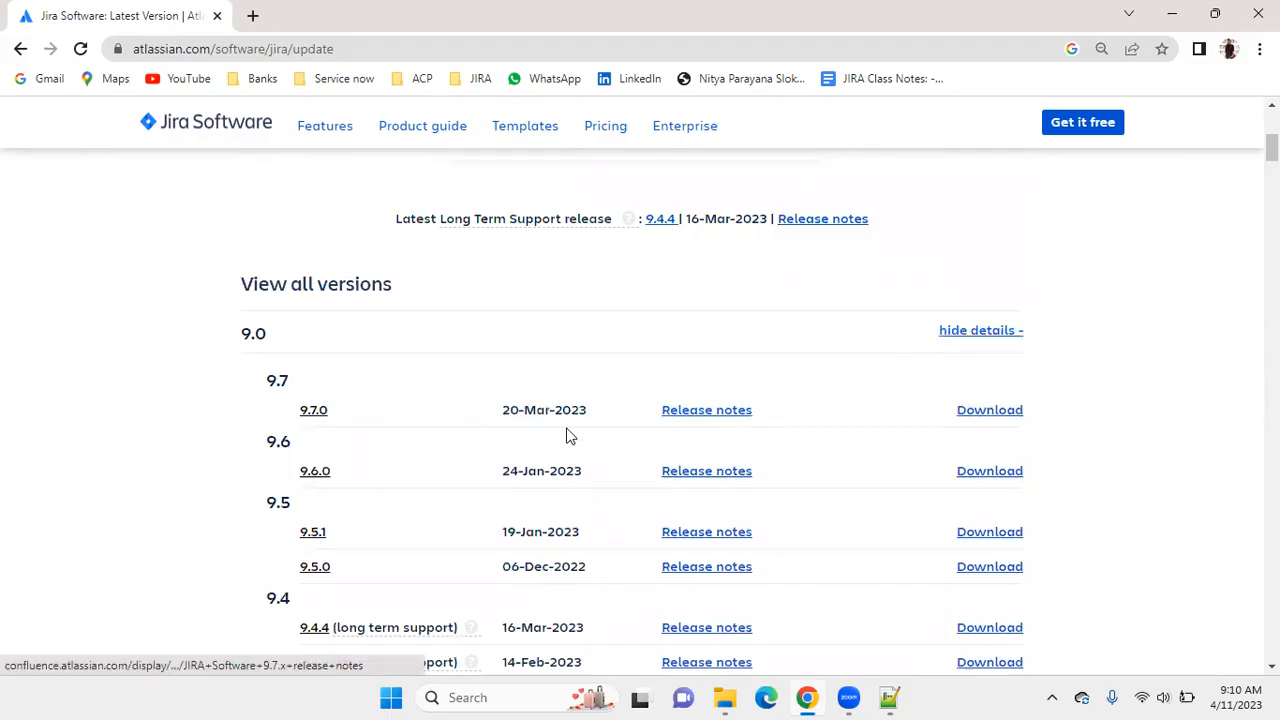
{"action": "scroll", "coordinate": [591, 431], "scroll_direction": "down", "scroll_amount": 5}
{"action": "scroll", "coordinate": [592, 428], "scroll_direction": "down", "scroll_amount": 6}
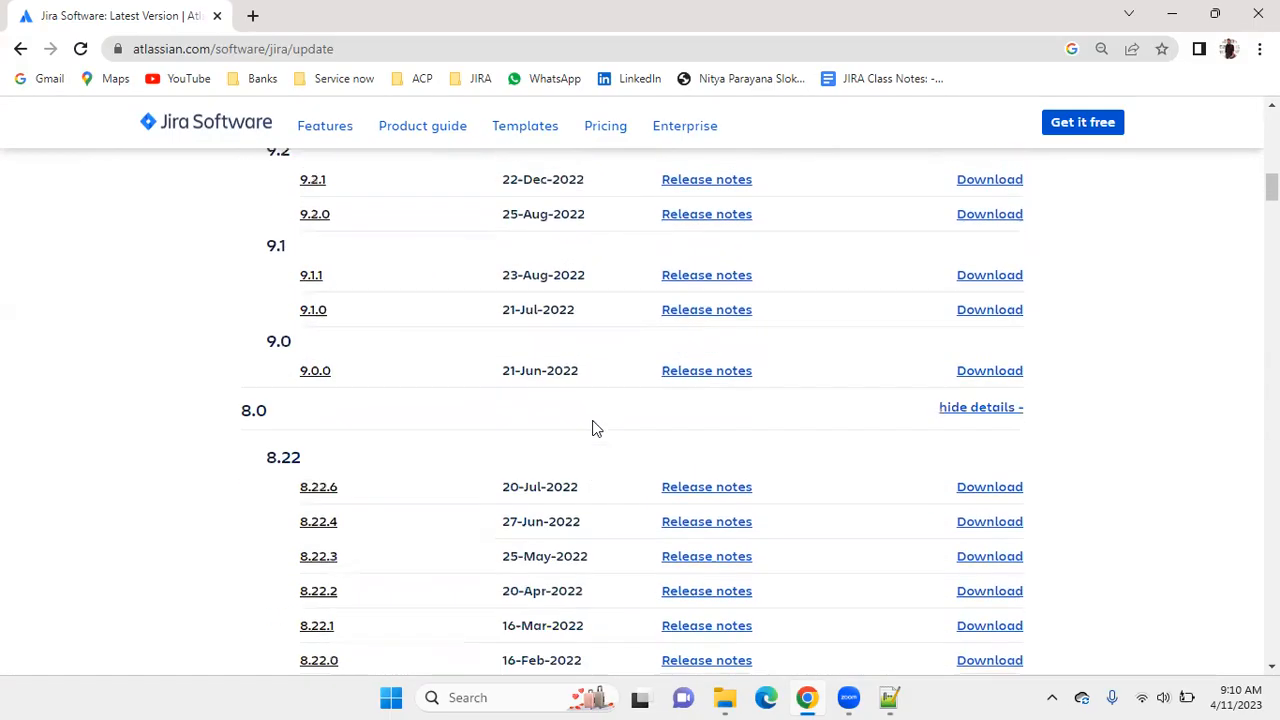
{"action": "scroll", "coordinate": [592, 428], "scroll_direction": "up", "scroll_amount": 4}
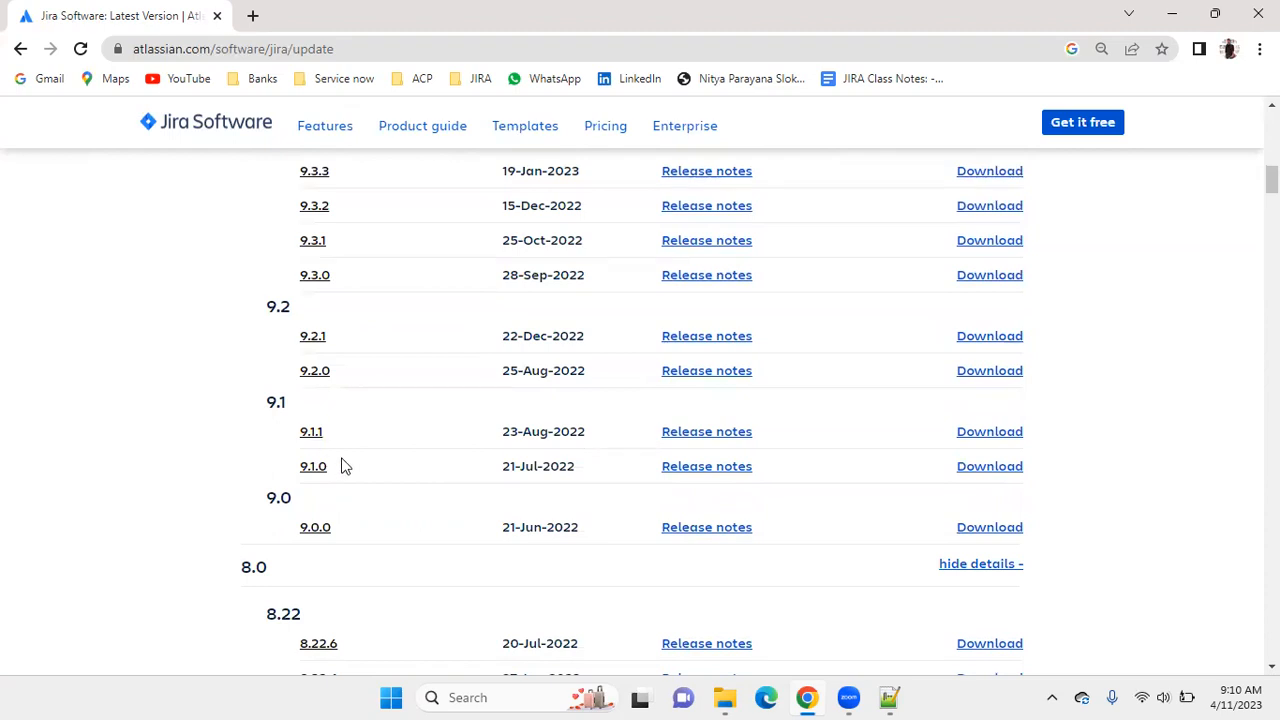
{"action": "scroll", "coordinate": [341, 465], "scroll_direction": "down", "scroll_amount": 1}
{"action": "scroll", "coordinate": [300, 458], "scroll_direction": "up", "scroll_amount": 2}
{"action": "scroll", "coordinate": [300, 428], "scroll_direction": "up", "scroll_amount": 2}
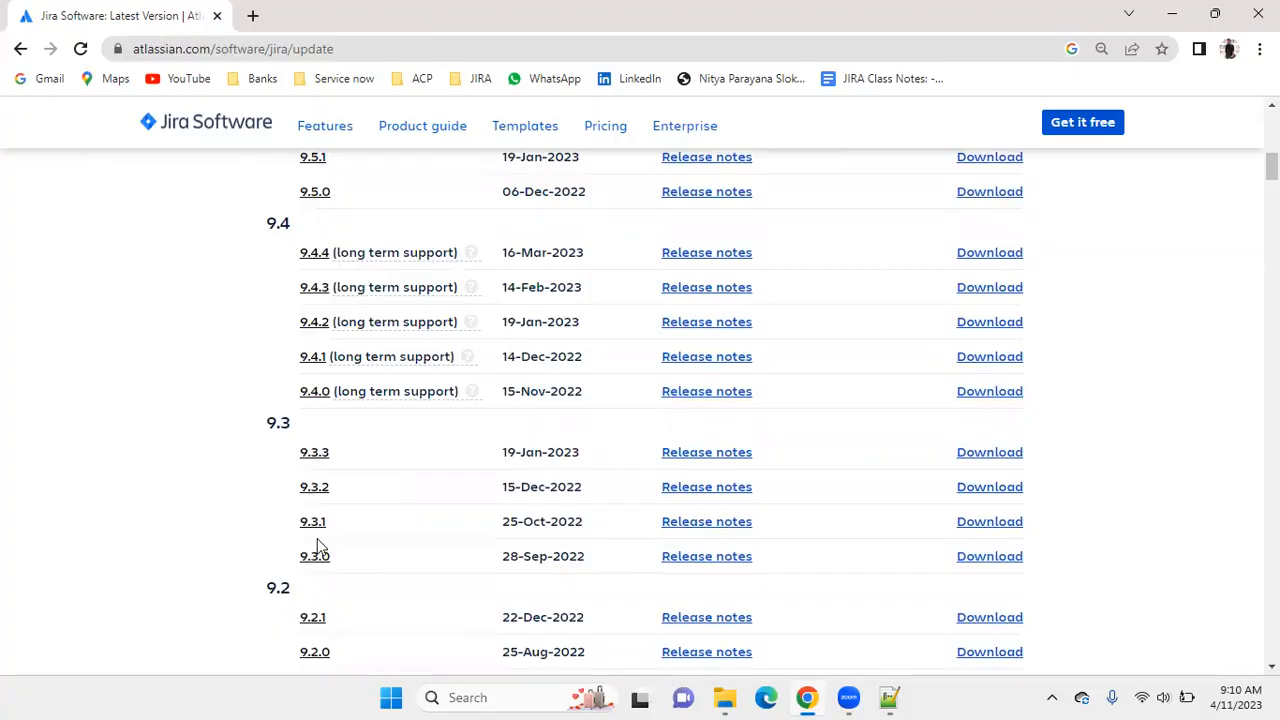
{"action": "scroll", "coordinate": [314, 550], "scroll_direction": "up", "scroll_amount": 2}
{"action": "scroll", "coordinate": [337, 352], "scroll_direction": "up", "scroll_amount": 2}
{"action": "scroll", "coordinate": [389, 400], "scroll_direction": "down", "scroll_amount": 2}
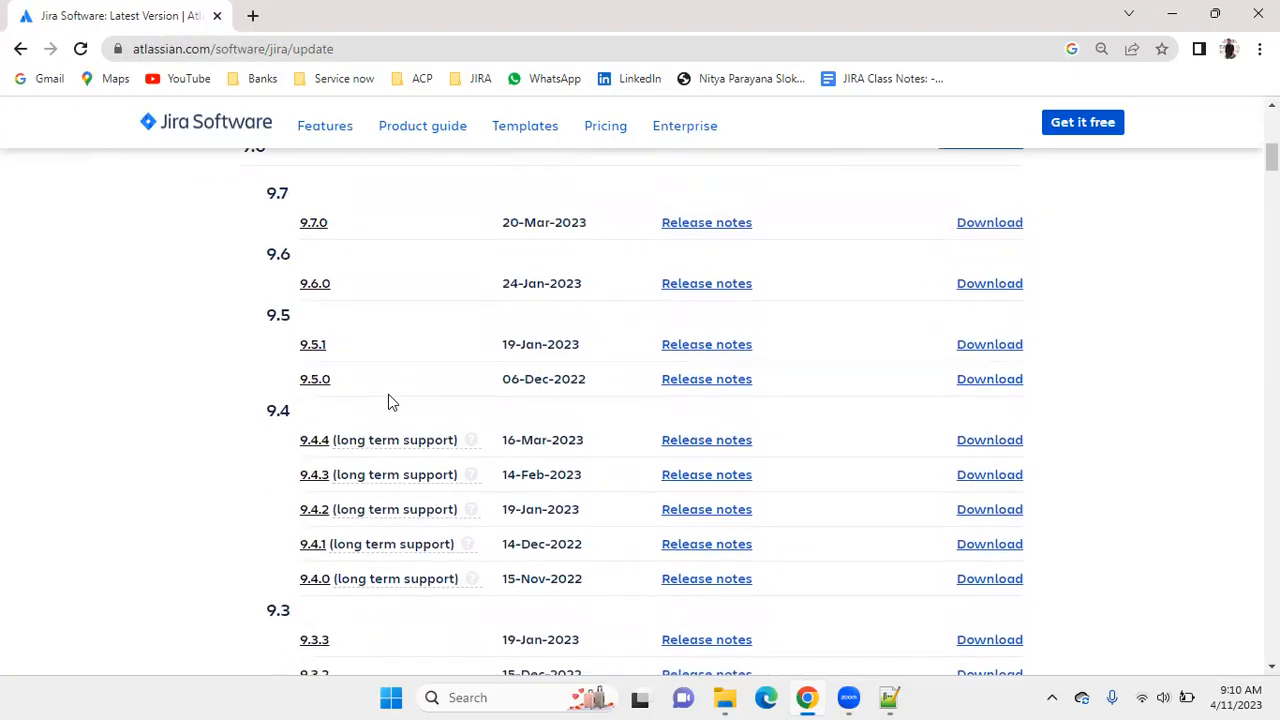
{"action": "scroll", "coordinate": [405, 390], "scroll_direction": "down", "scroll_amount": 1}
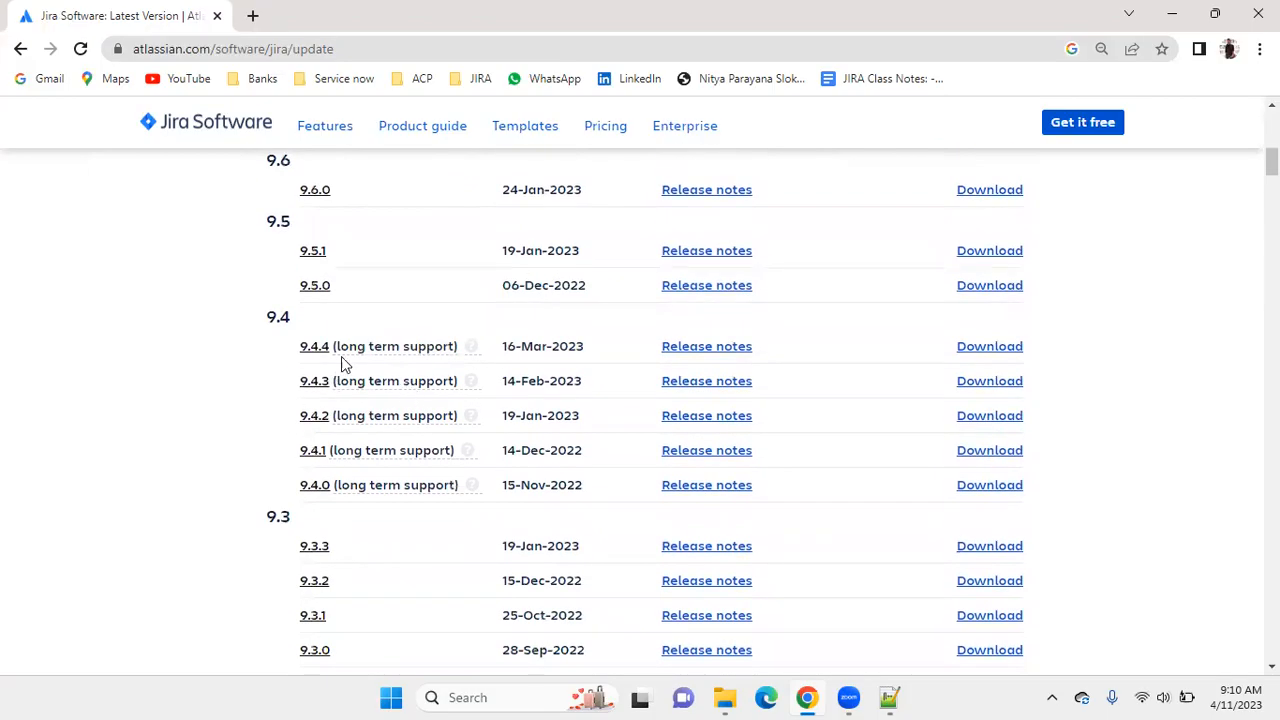
Examine which releases in the 8.x and 9.x lists are marked as long term support.
{"action": "scroll", "coordinate": [386, 349], "scroll_direction": "up", "scroll_amount": 1}
{"action": "scroll", "coordinate": [386, 350], "scroll_direction": "down", "scroll_amount": 10}
{"action": "scroll", "coordinate": [386, 357], "scroll_direction": "down", "scroll_amount": 3}
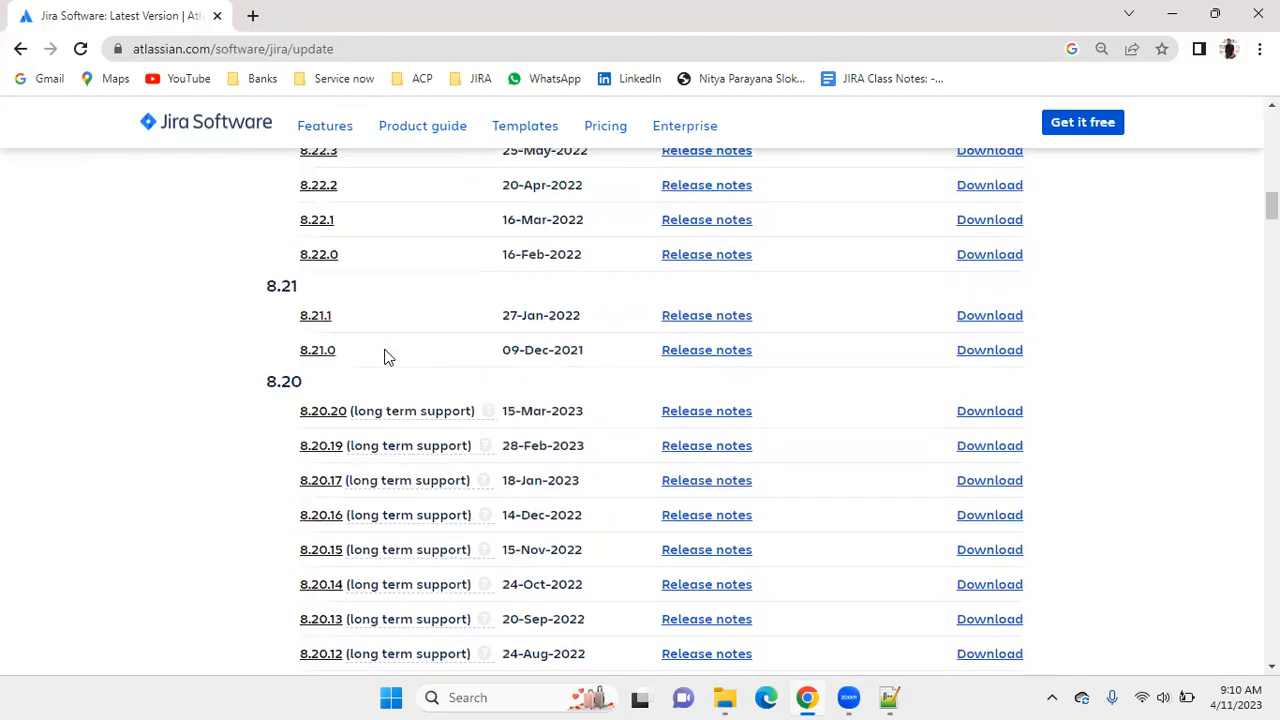
{"action": "scroll", "coordinate": [383, 338], "scroll_direction": "down", "scroll_amount": 14}
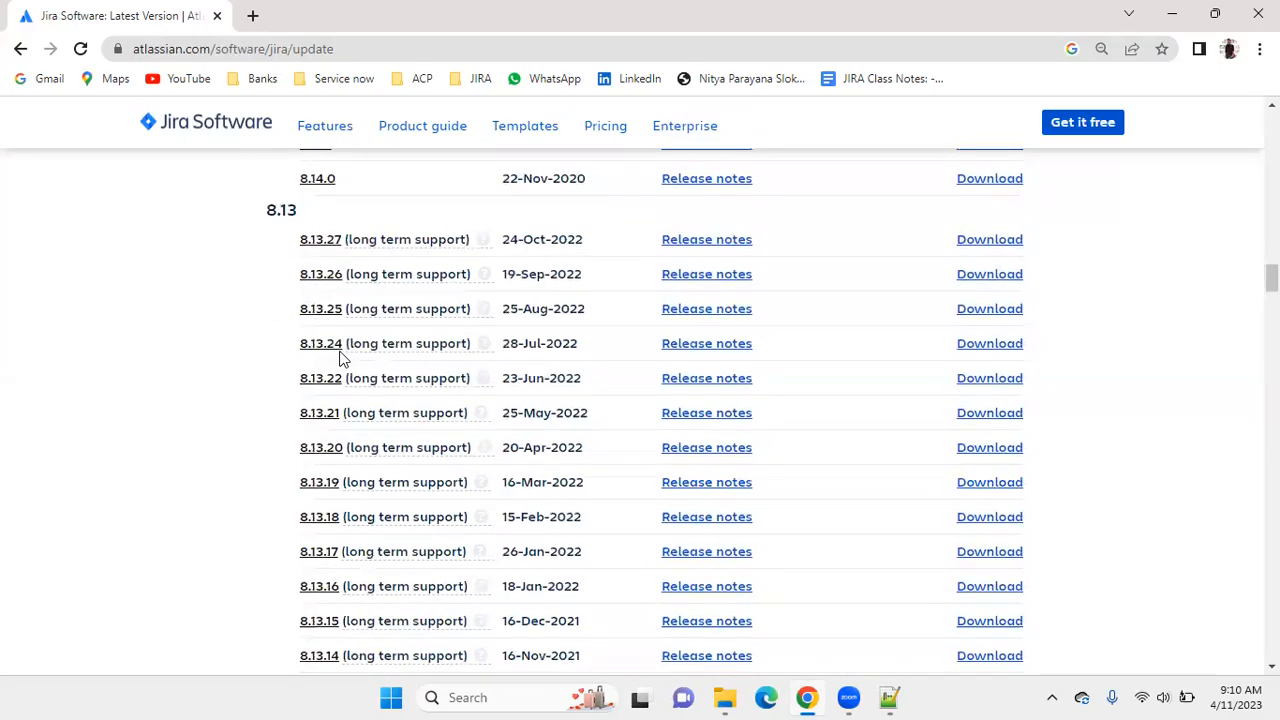
{"action": "scroll", "coordinate": [335, 358], "scroll_direction": "down", "scroll_amount": 13}
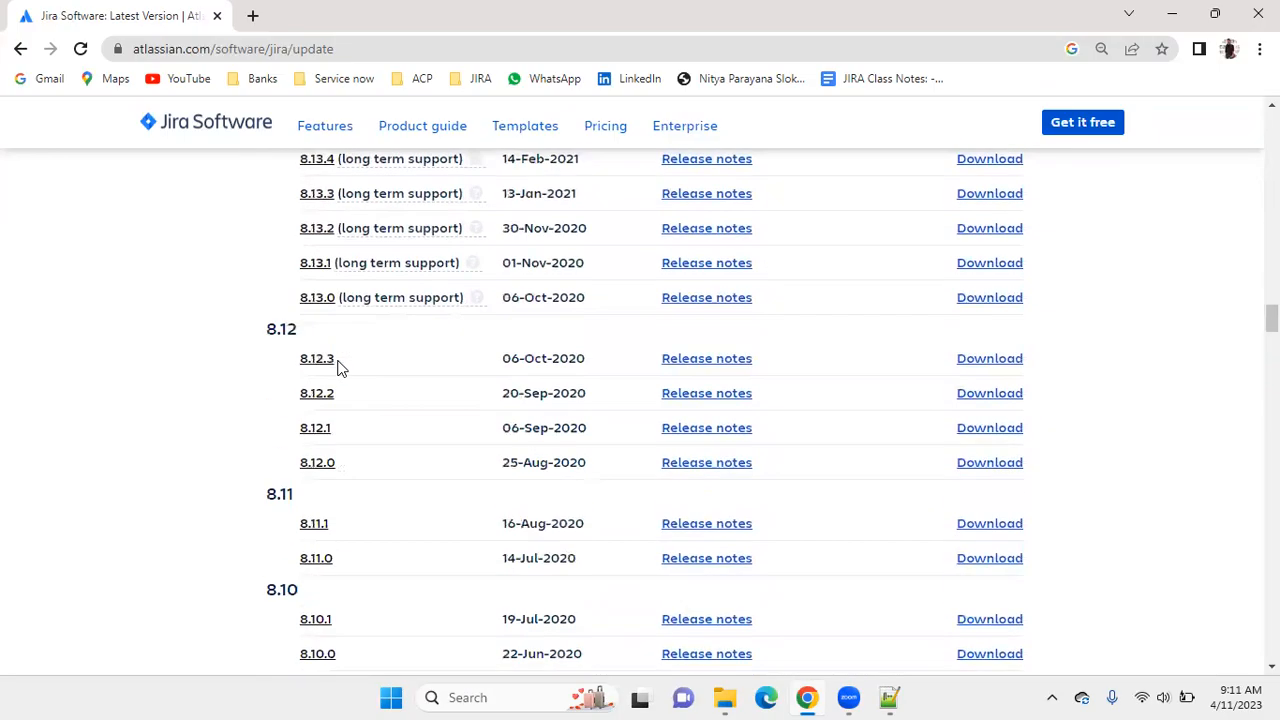
{"action": "scroll", "coordinate": [340, 372], "scroll_direction": "down", "scroll_amount": 6}
{"action": "scroll", "coordinate": [295, 449], "scroll_direction": "up", "scroll_amount": 20}
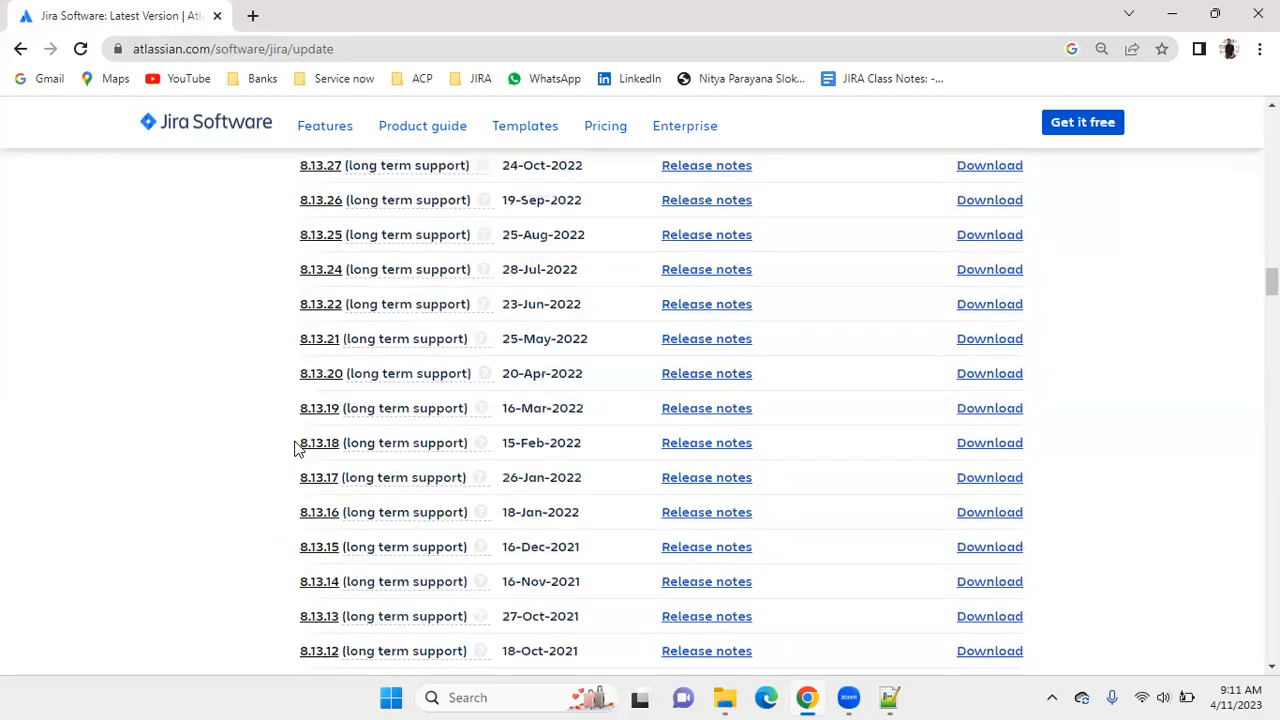
{"action": "scroll", "coordinate": [295, 449], "scroll_direction": "up", "scroll_amount": 20}
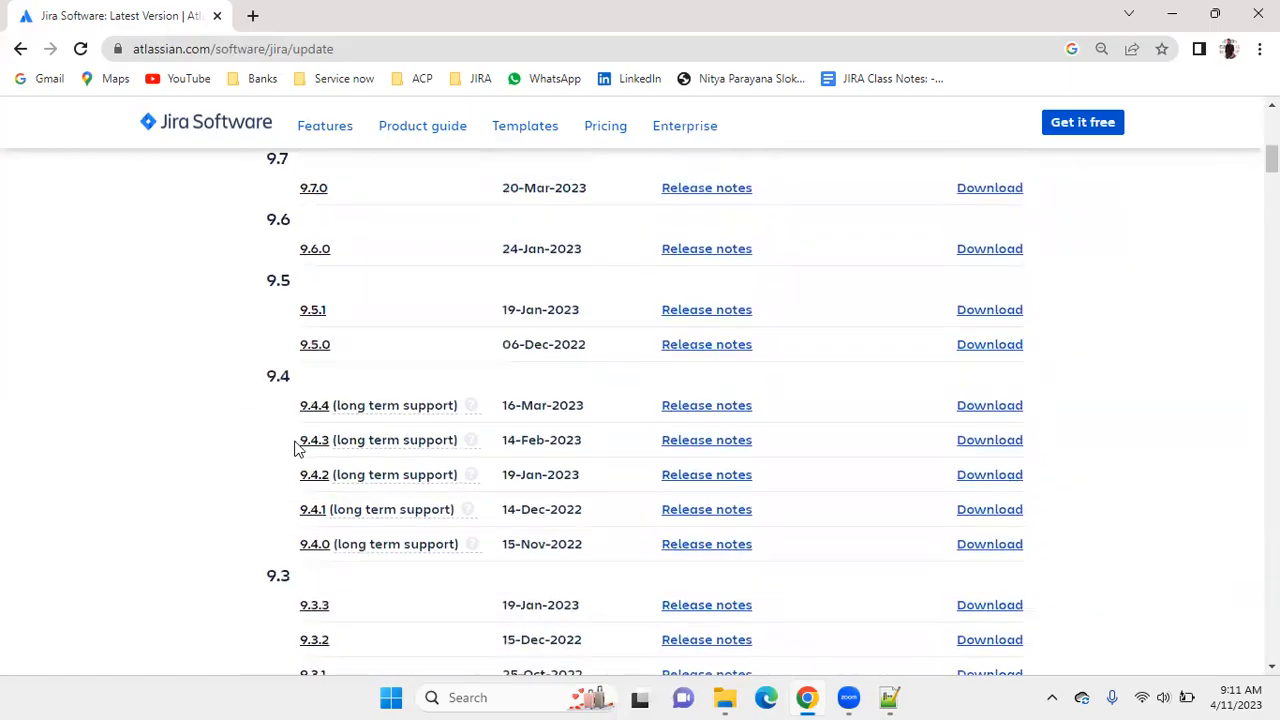
Read the explanation of the long term support label on release 9.4.4, and close it.
{"action": "scroll", "coordinate": [297, 449], "scroll_direction": "down", "scroll_amount": 2}
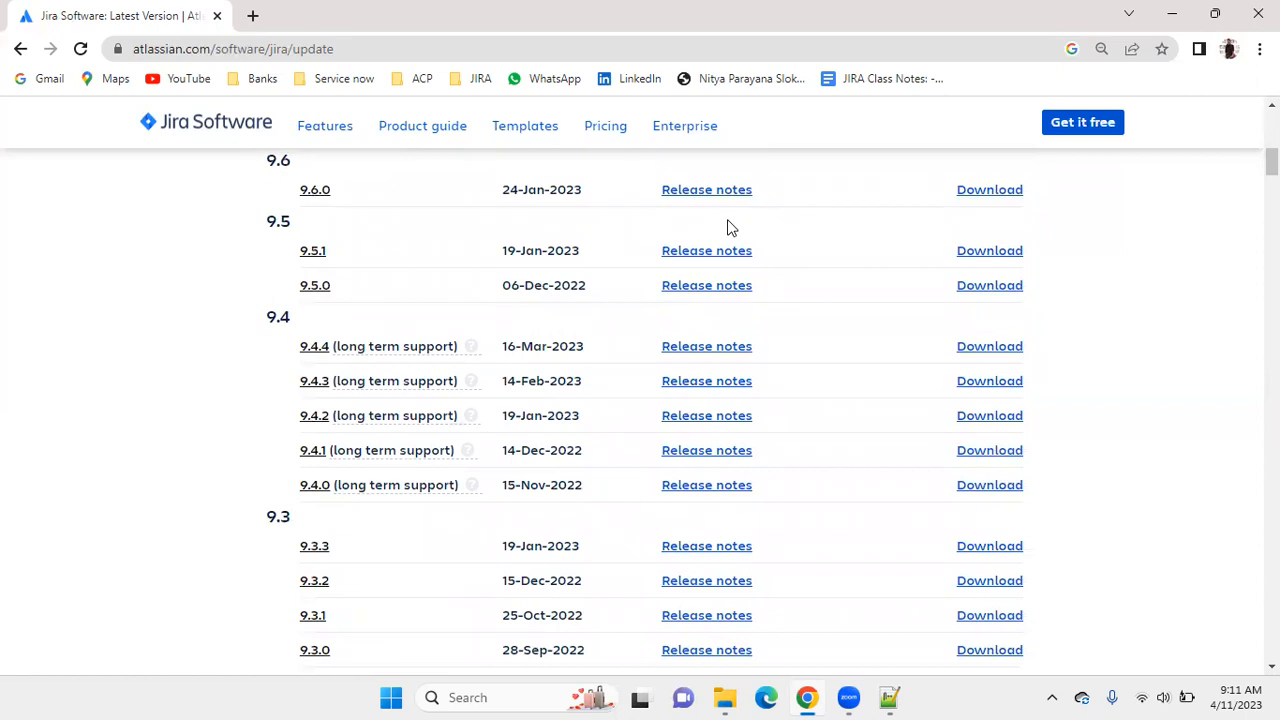
{"action": "left_click", "coordinate": [472, 348]}
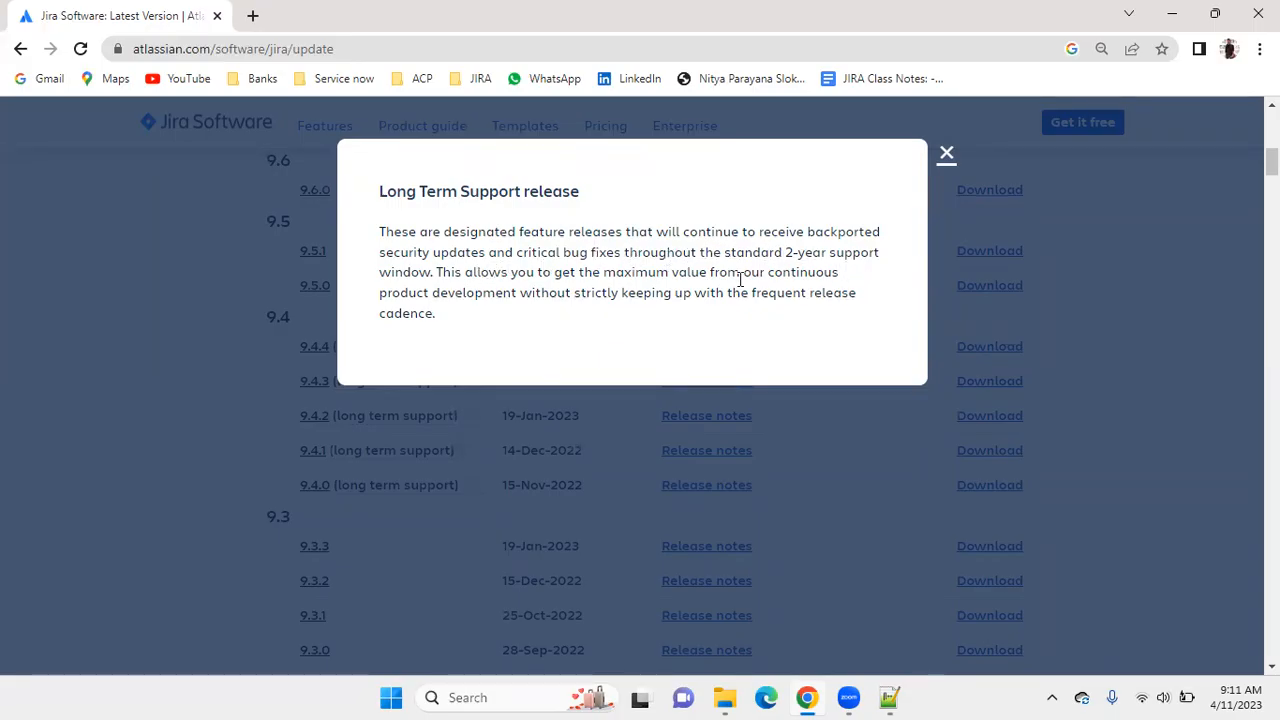
{"action": "left_click", "coordinate": [944, 156]}
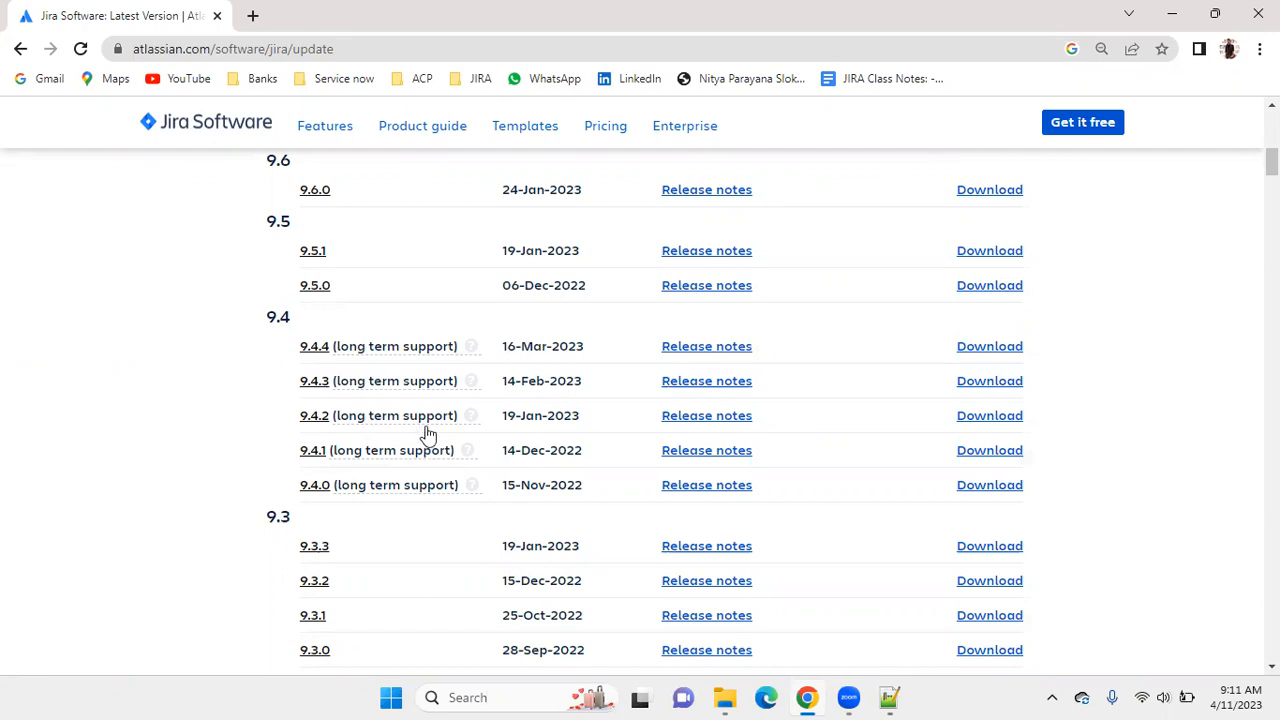
Reopen the Long Term Support release explanation beside release 9.4.4, read its support terms again, and close it.
{"action": "left_click_drag", "start_coordinate": [347, 285], "coordinate": [231, 292]}
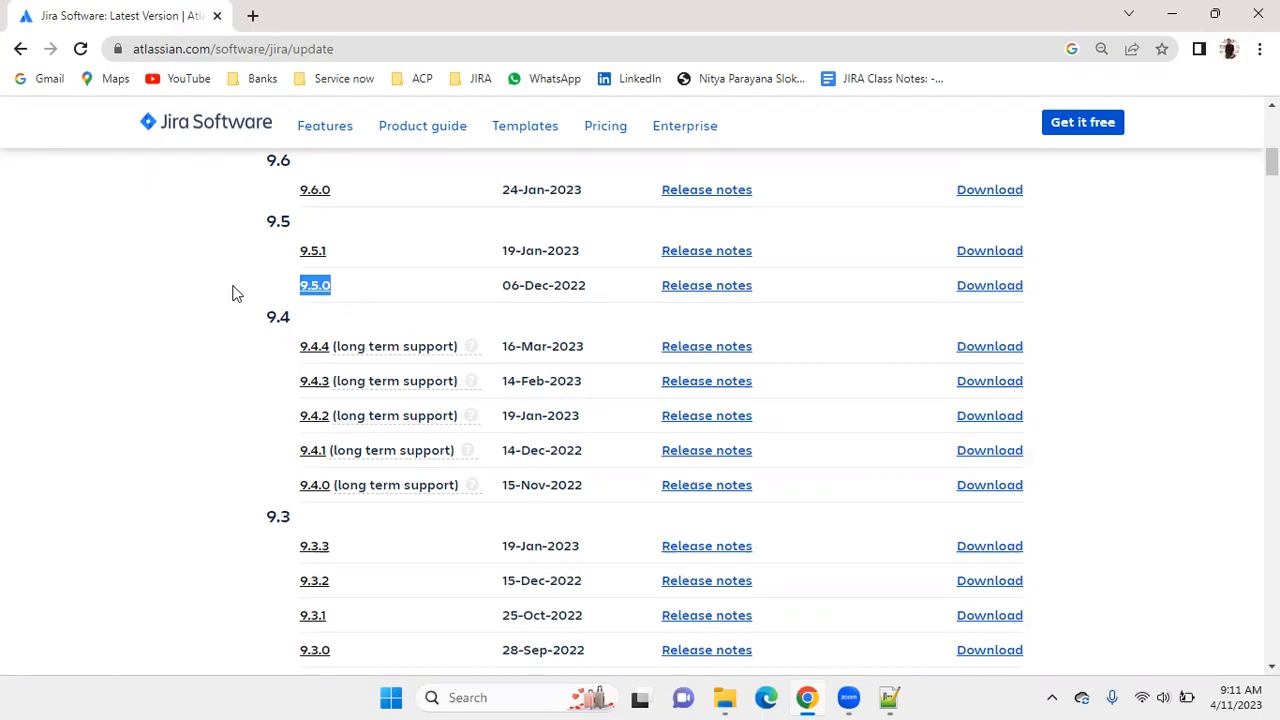
{"action": "left_click", "coordinate": [469, 347]}
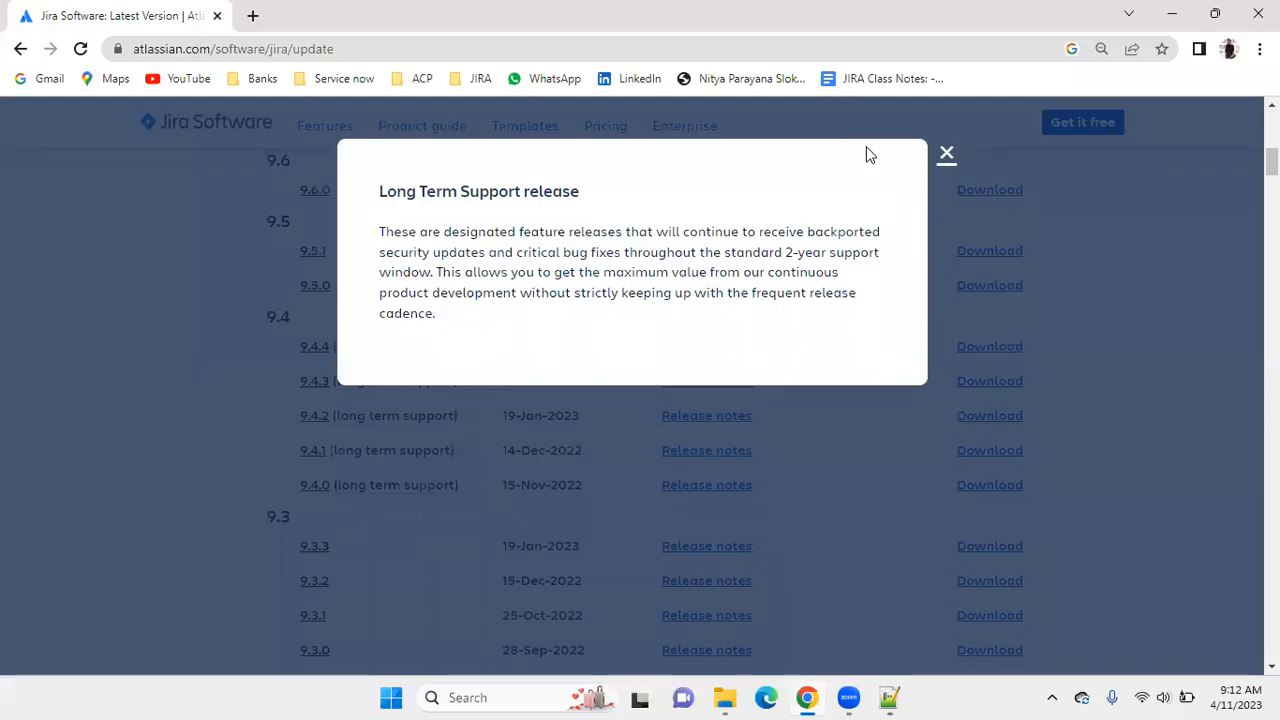
{"action": "left_click", "coordinate": [946, 154]}
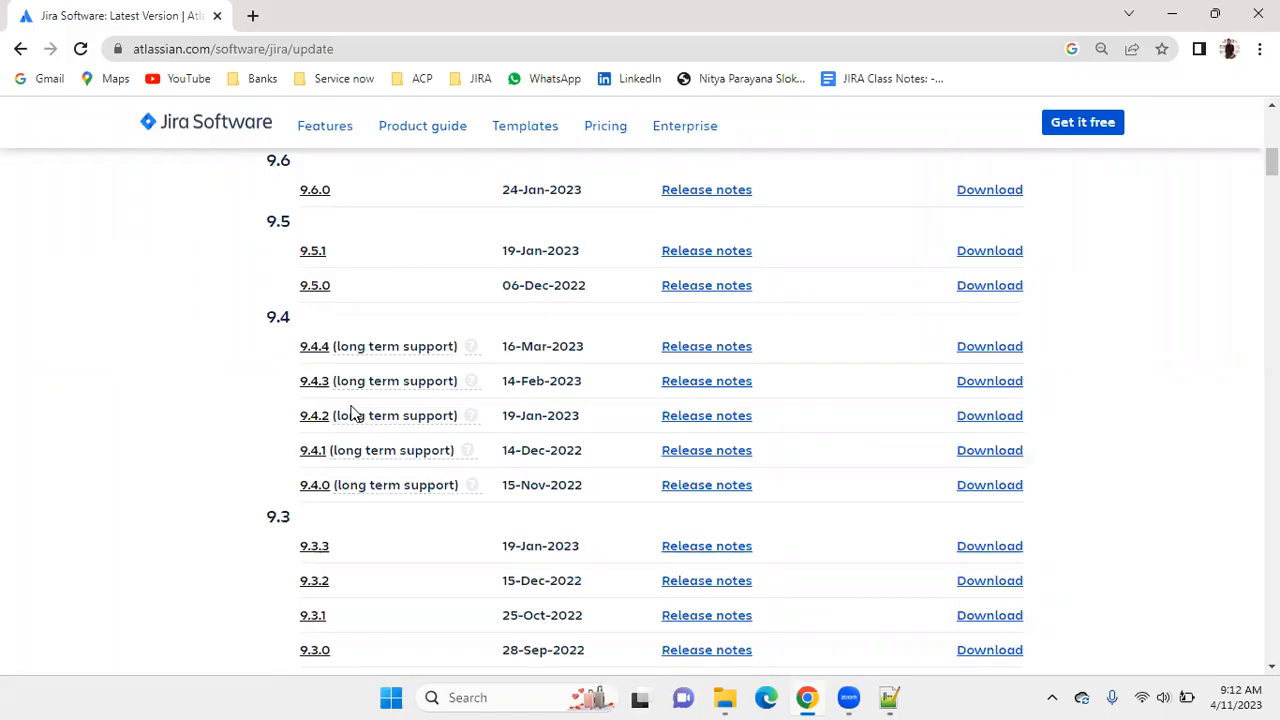
Compare the long term support releases in the 8.20 and 9.4 lists with the releases around them.
{"action": "scroll", "coordinate": [417, 477], "scroll_direction": "up", "scroll_amount": 3}
{"action": "scroll", "coordinate": [417, 477], "scroll_direction": "down", "scroll_amount": 9}
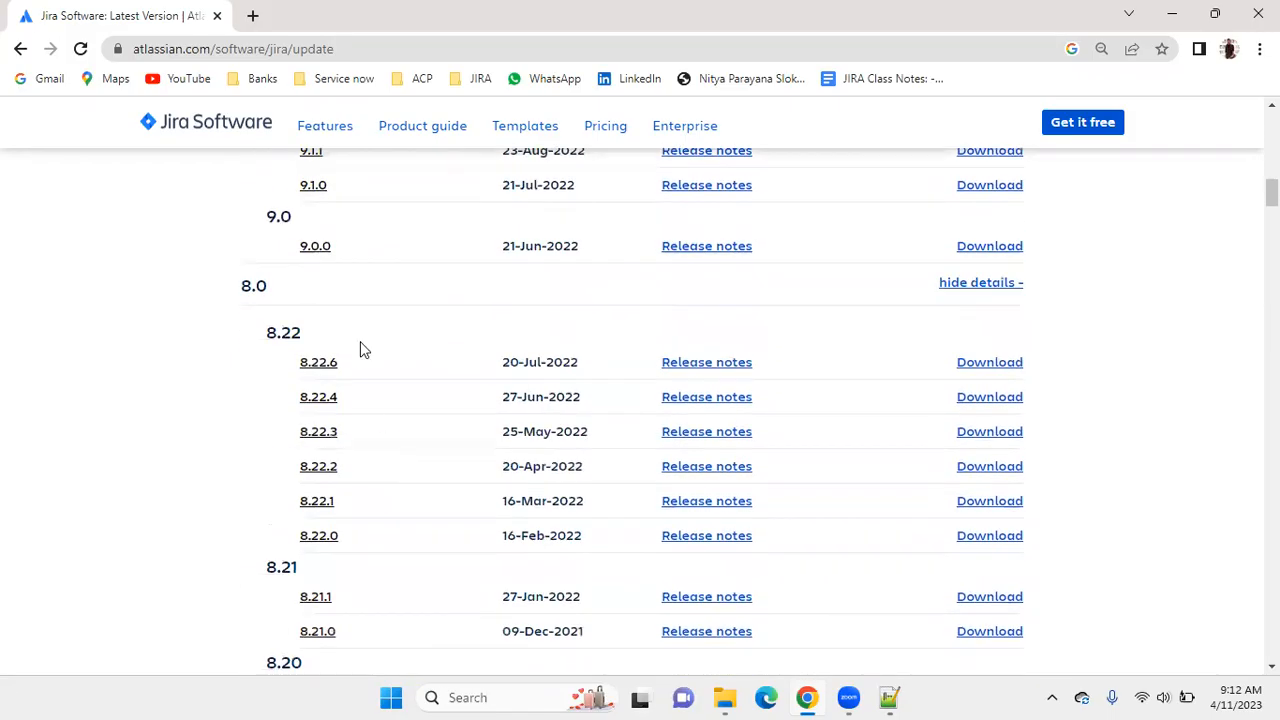
{"action": "scroll", "coordinate": [345, 378], "scroll_direction": "down", "scroll_amount": 4}
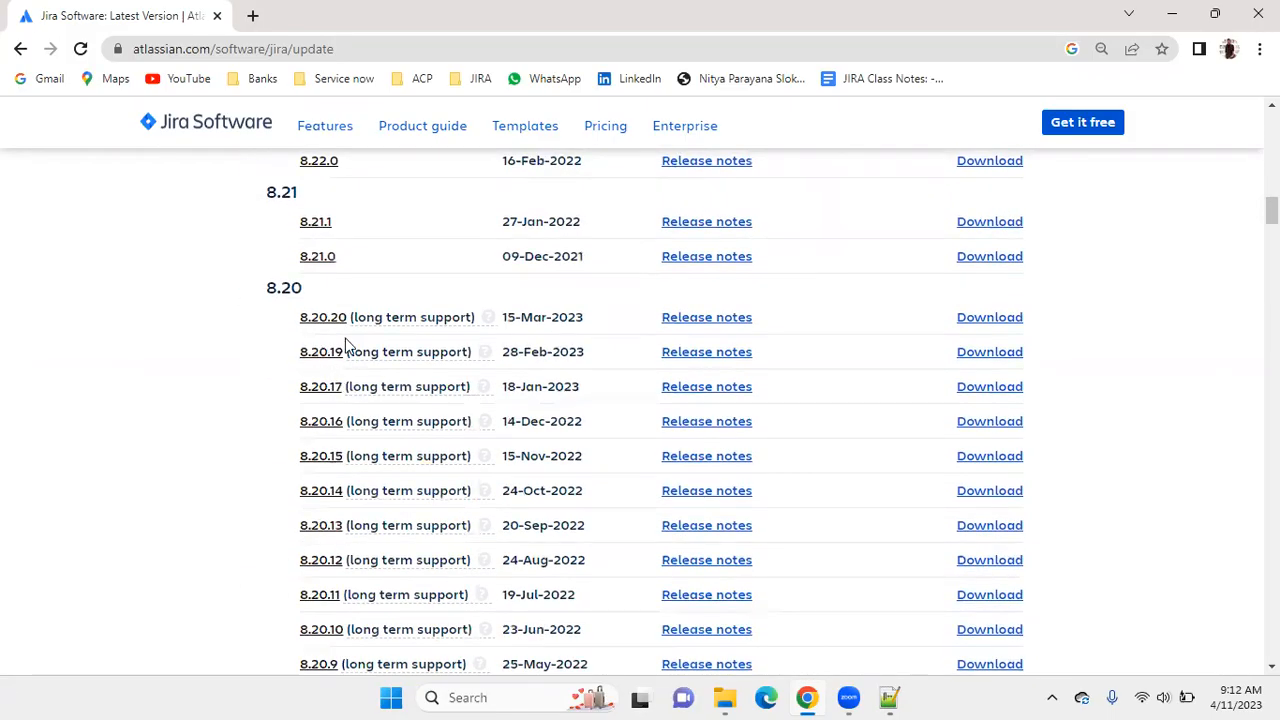
{"action": "scroll", "coordinate": [345, 345], "scroll_direction": "up", "scroll_amount": 4}
{"action": "scroll", "coordinate": [343, 343], "scroll_direction": "up", "scroll_amount": 1}
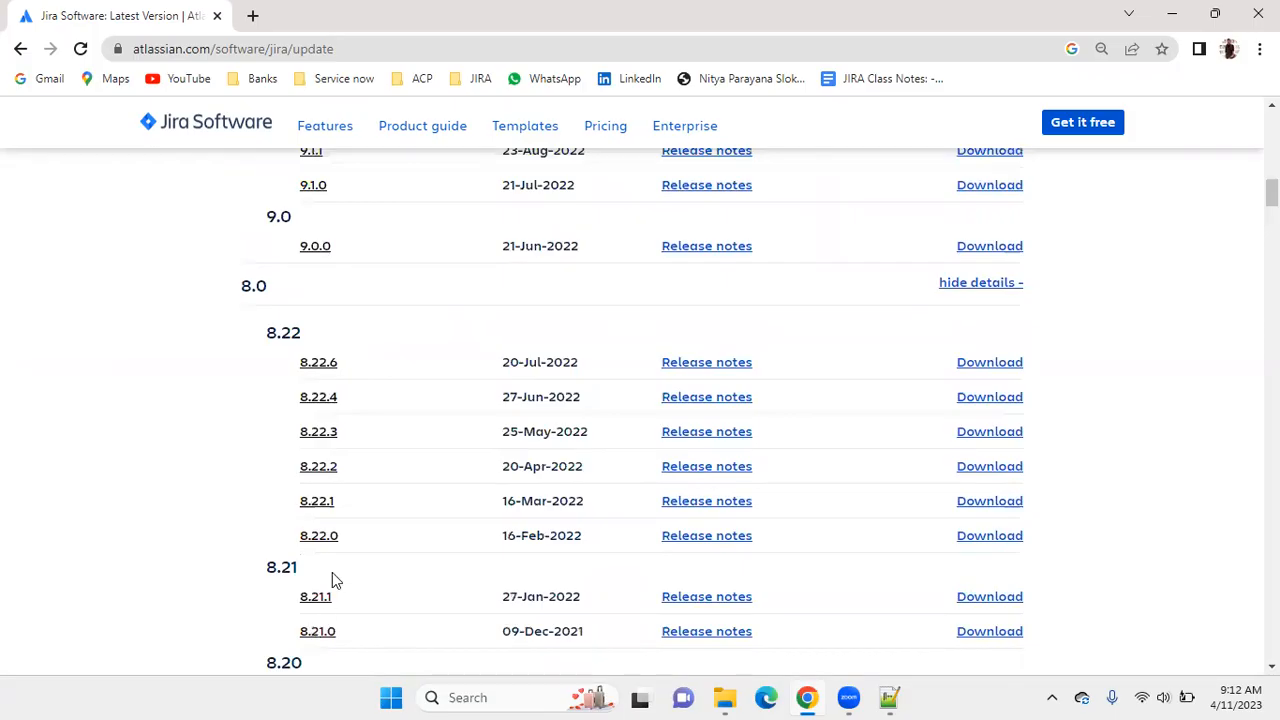
{"action": "scroll", "coordinate": [320, 363], "scroll_direction": "up", "scroll_amount": 5}
{"action": "scroll", "coordinate": [318, 363], "scroll_direction": "up", "scroll_amount": 1}
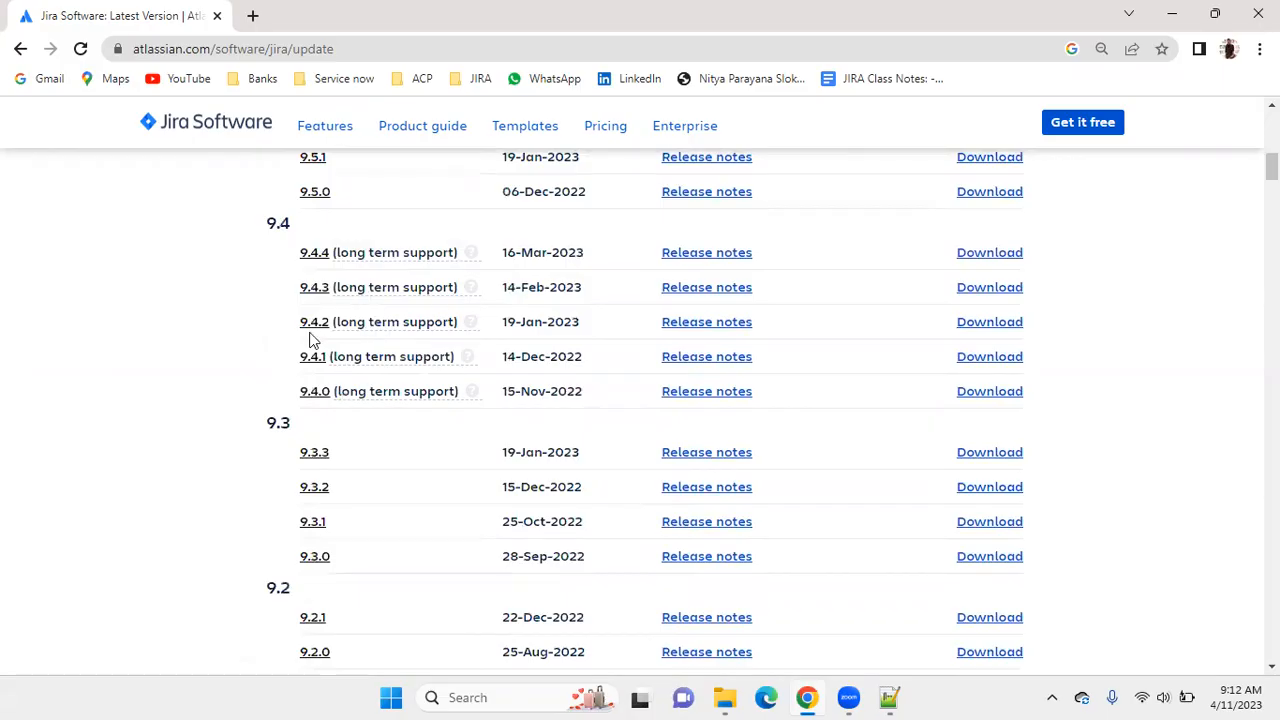
{"action": "scroll", "coordinate": [385, 345], "scroll_direction": "up", "scroll_amount": 1}
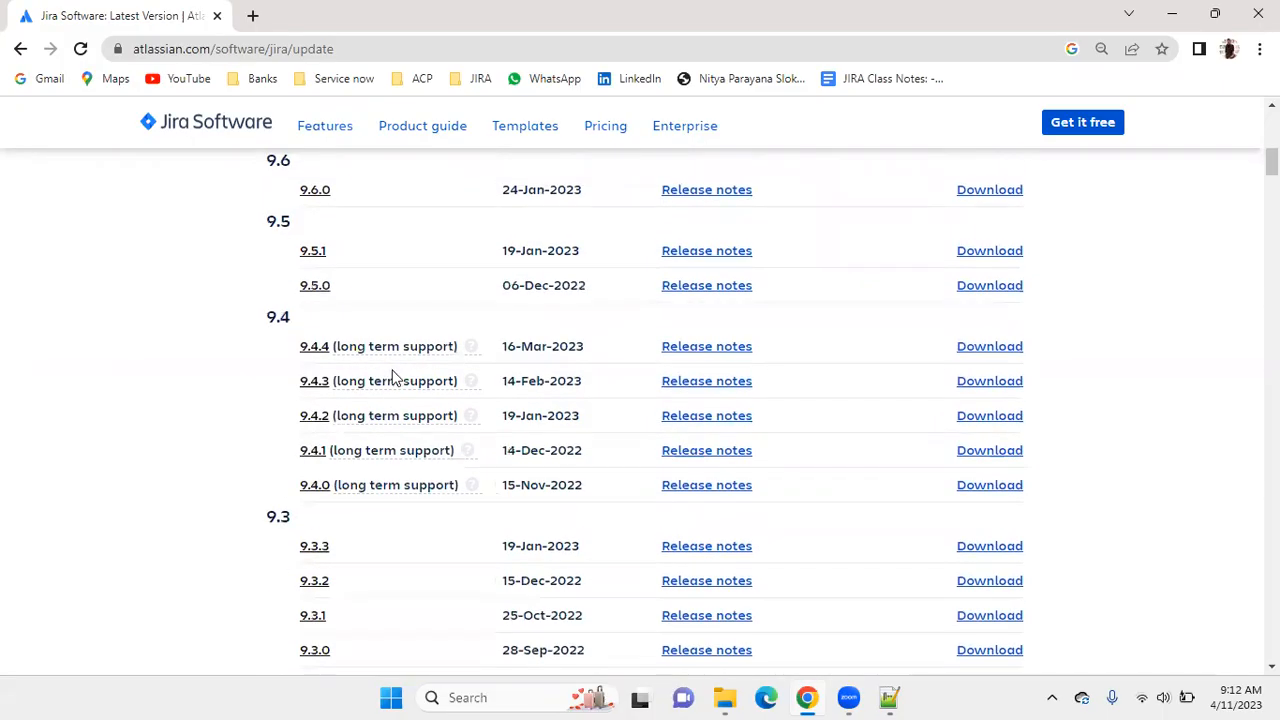
{"action": "scroll", "coordinate": [392, 377], "scroll_direction": "up", "scroll_amount": 2}
{"action": "scroll", "coordinate": [392, 377], "scroll_direction": "down", "scroll_amount": 1}
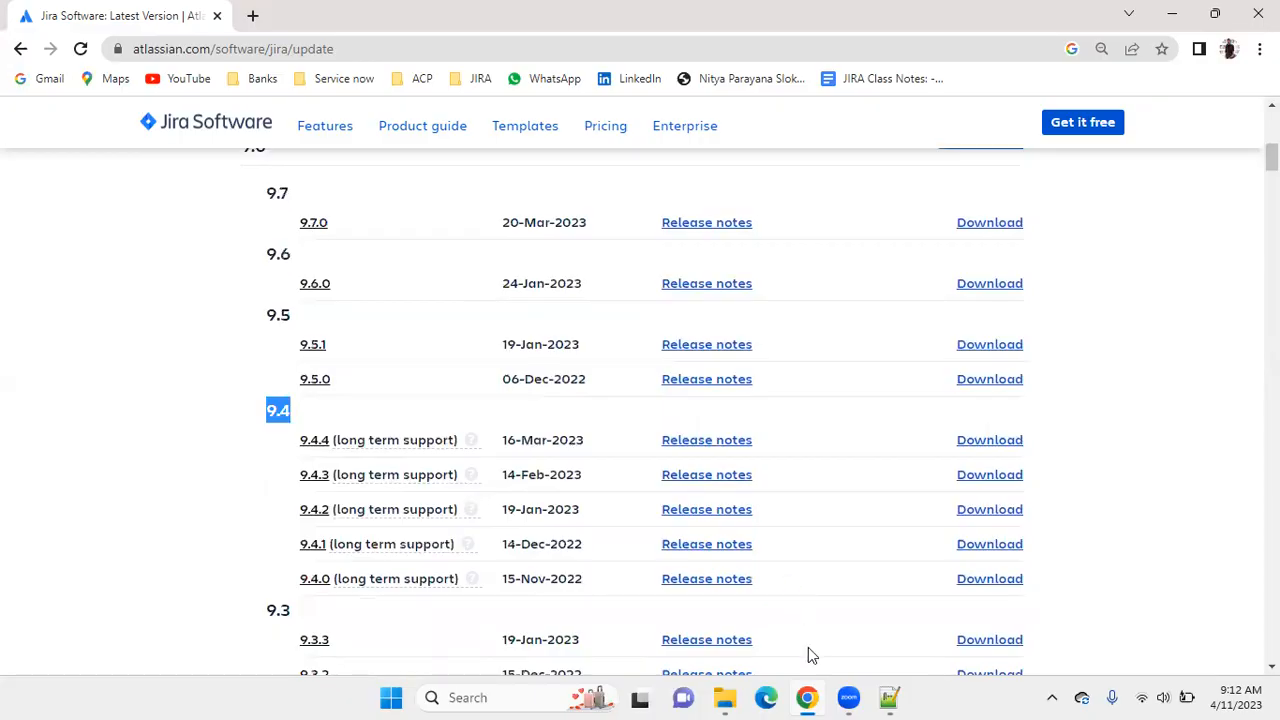
Switch to the Notepad++ notes and write "We need to choose the version" below the JIRA in DC installation line.
{"action": "left_click", "coordinate": [889, 697]}
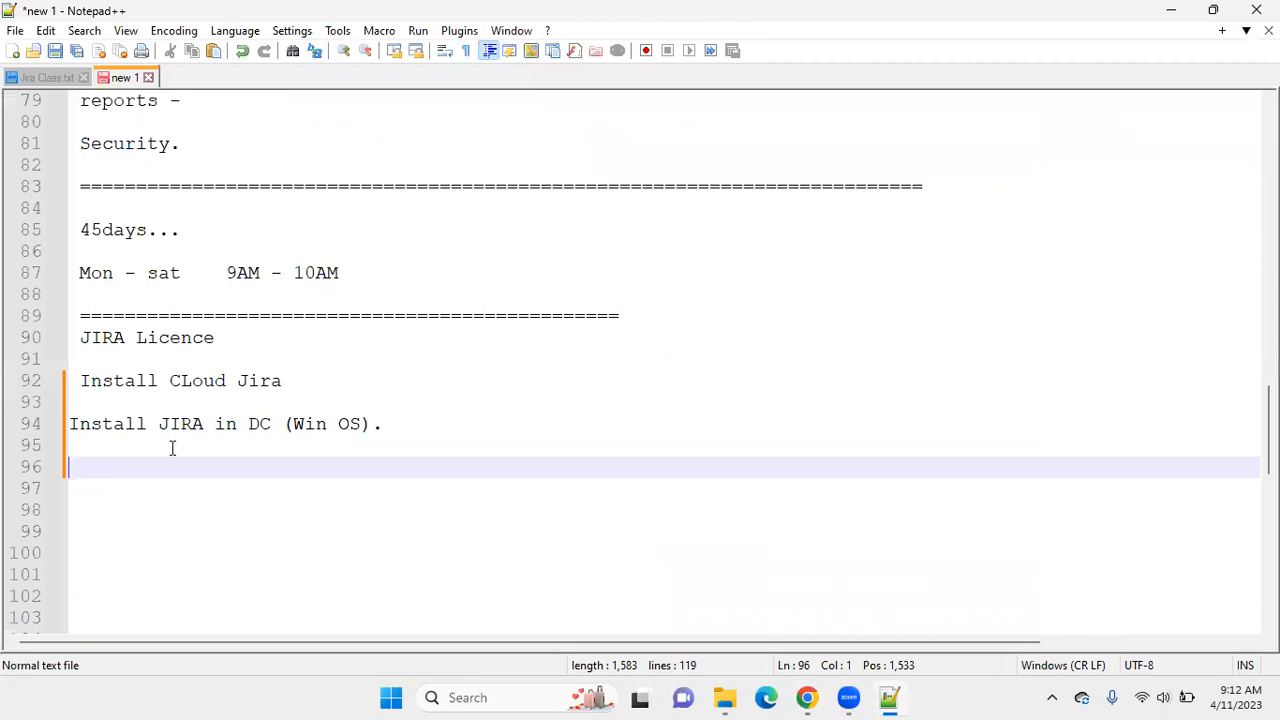
{"action": "type", "text": "We need to cj"}
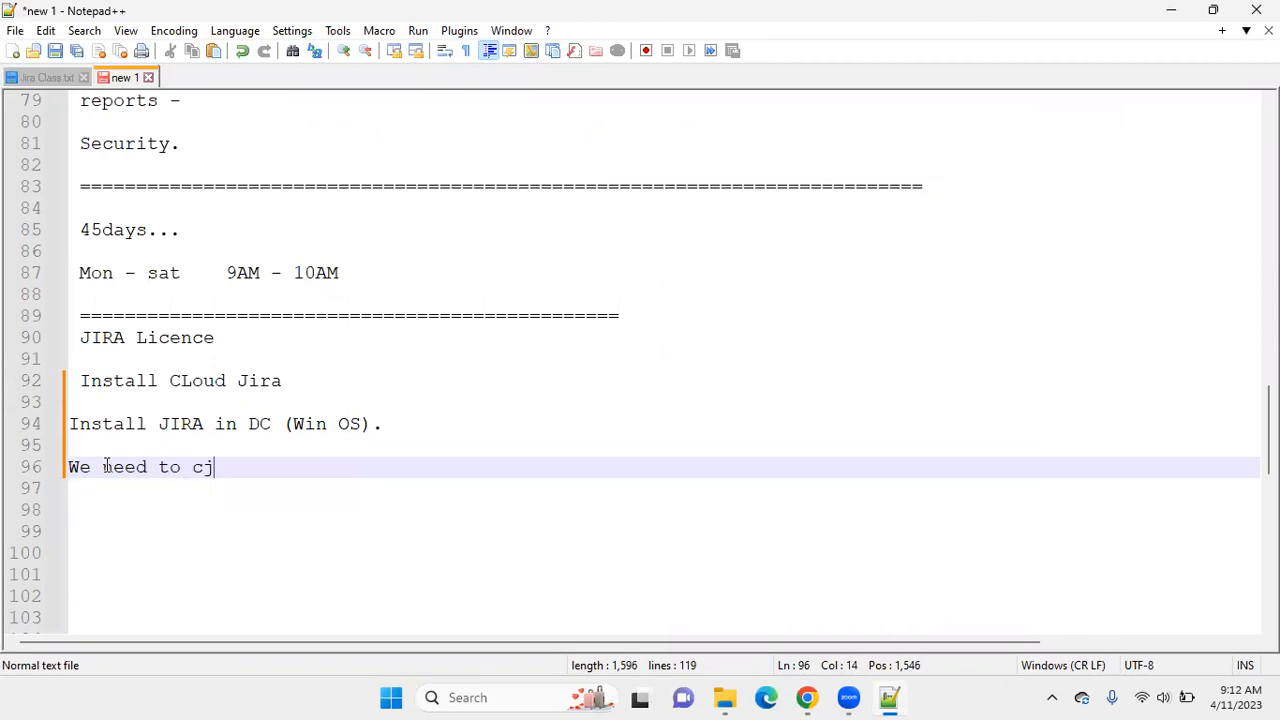
{"action": "key", "text": "BackSpace"}
{"action": "type", "text": "hoose y"}
{"action": "key", "text": "BackSpace"}
{"action": "type", "text": "the ve"}
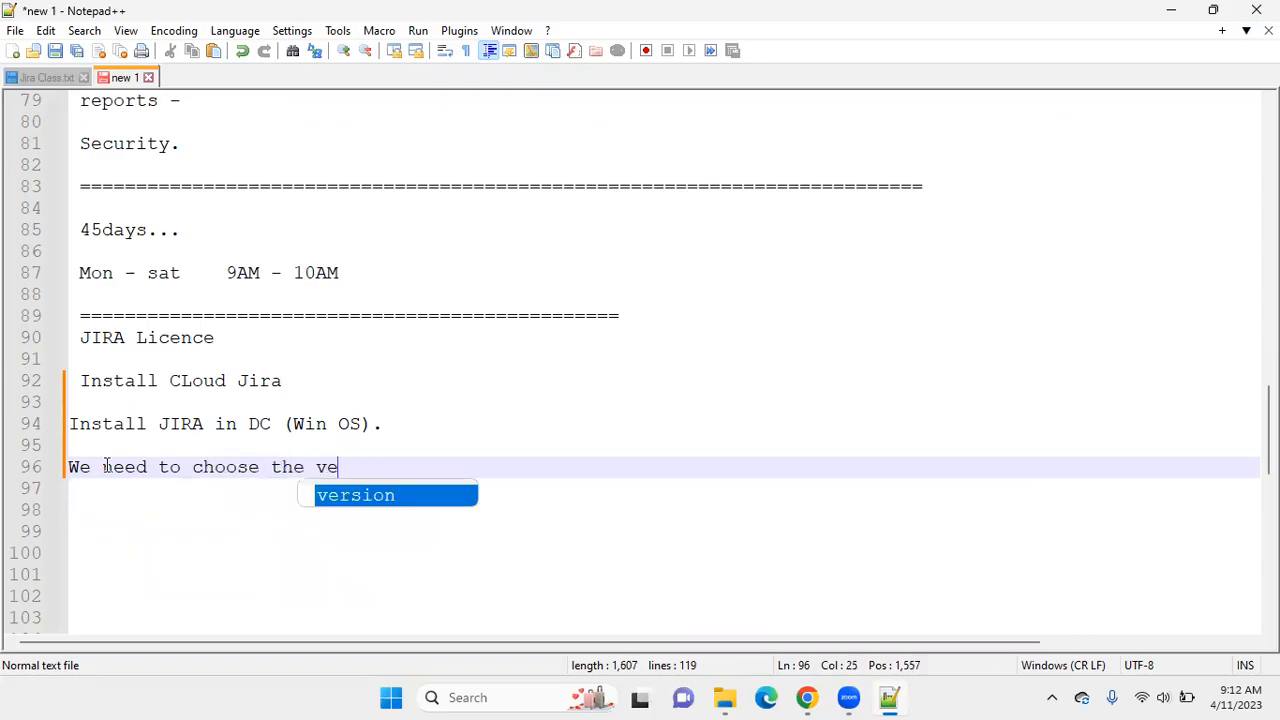
{"action": "type", "text": "rsion"}
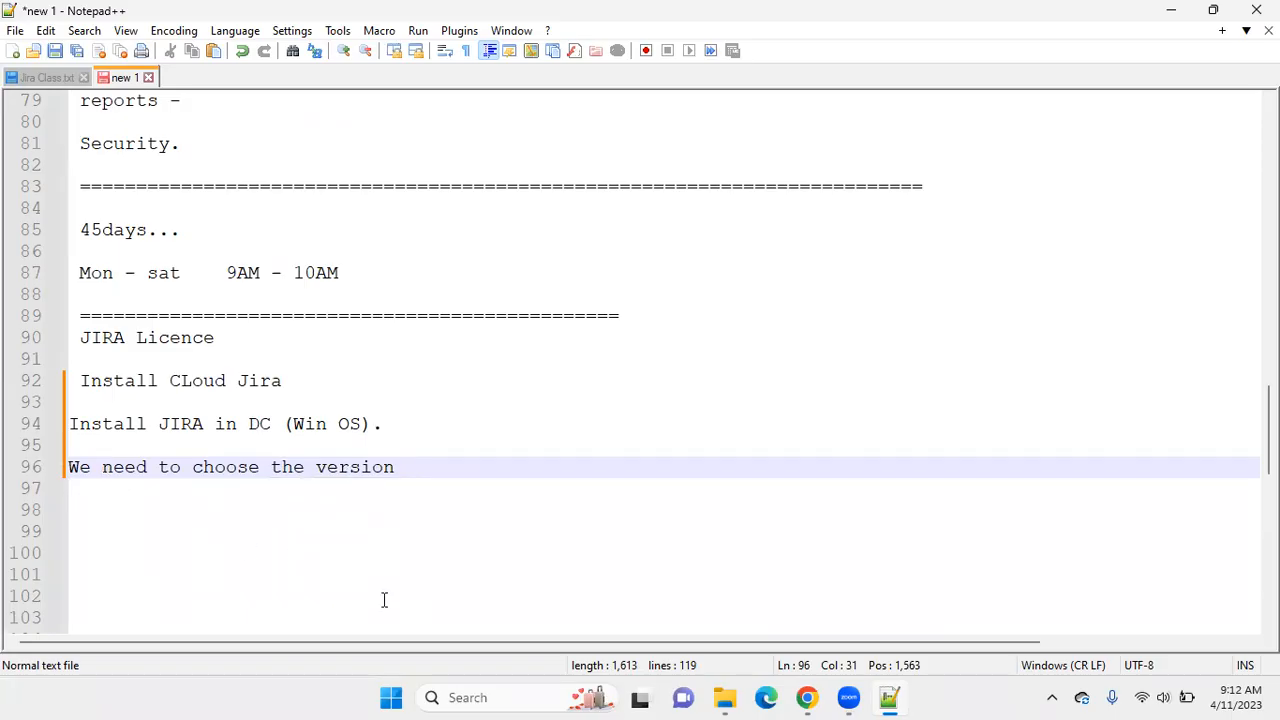
Check the 9.4 releases in Chrome and finish the version line in the Notepad++ notes with "9.4.4.", leaving a blank line below.
{"action": "left_click", "coordinate": [807, 697]}
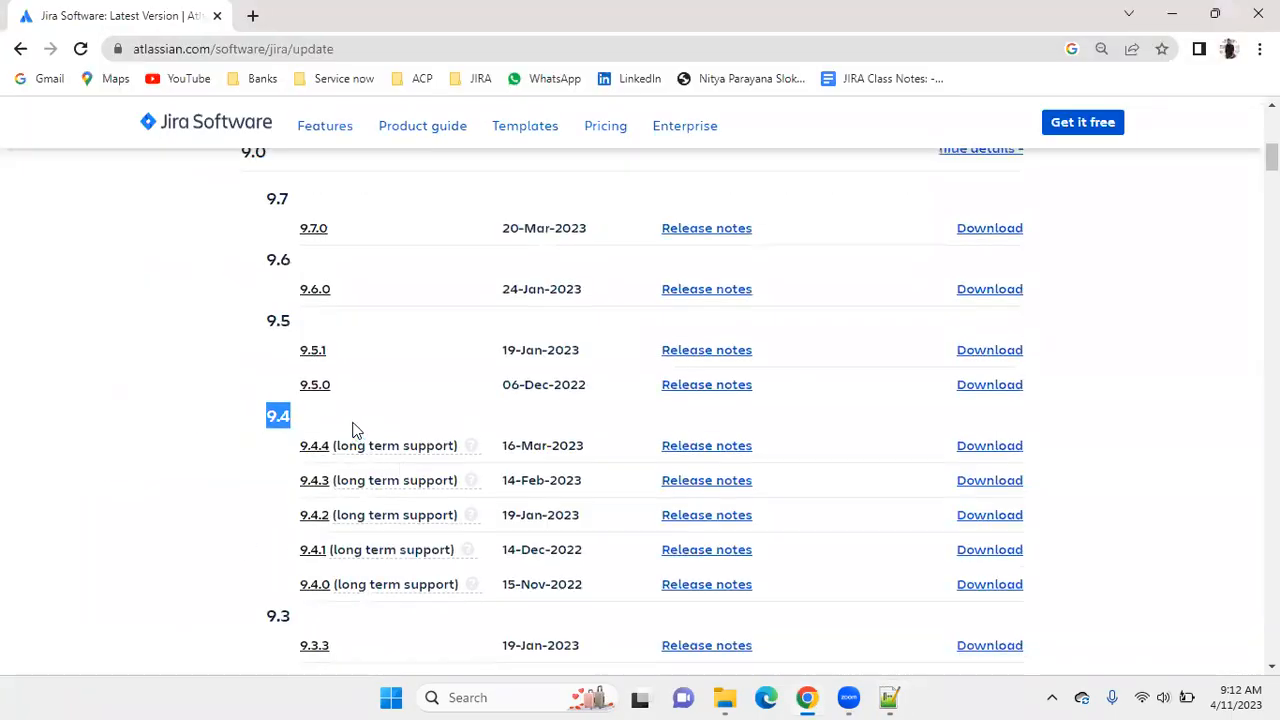
{"action": "scroll", "coordinate": [375, 455], "scroll_direction": "down", "scroll_amount": 1}
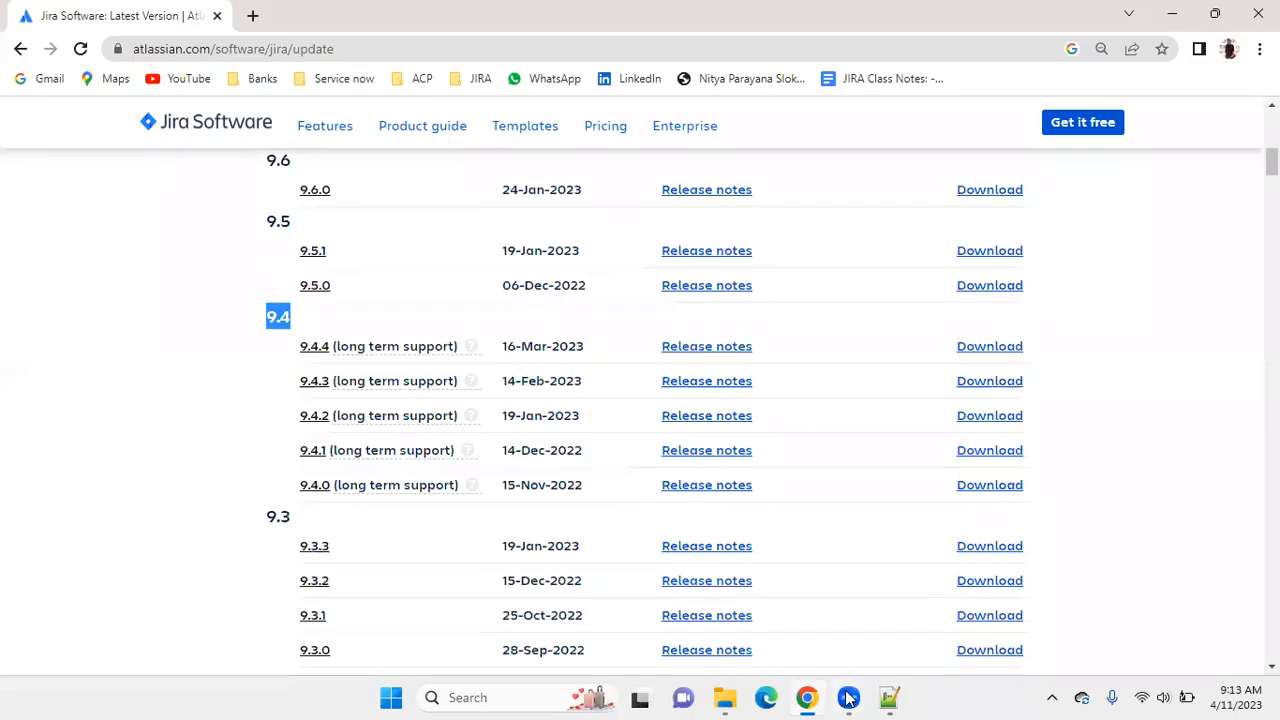
{"action": "left_click", "coordinate": [888, 698]}
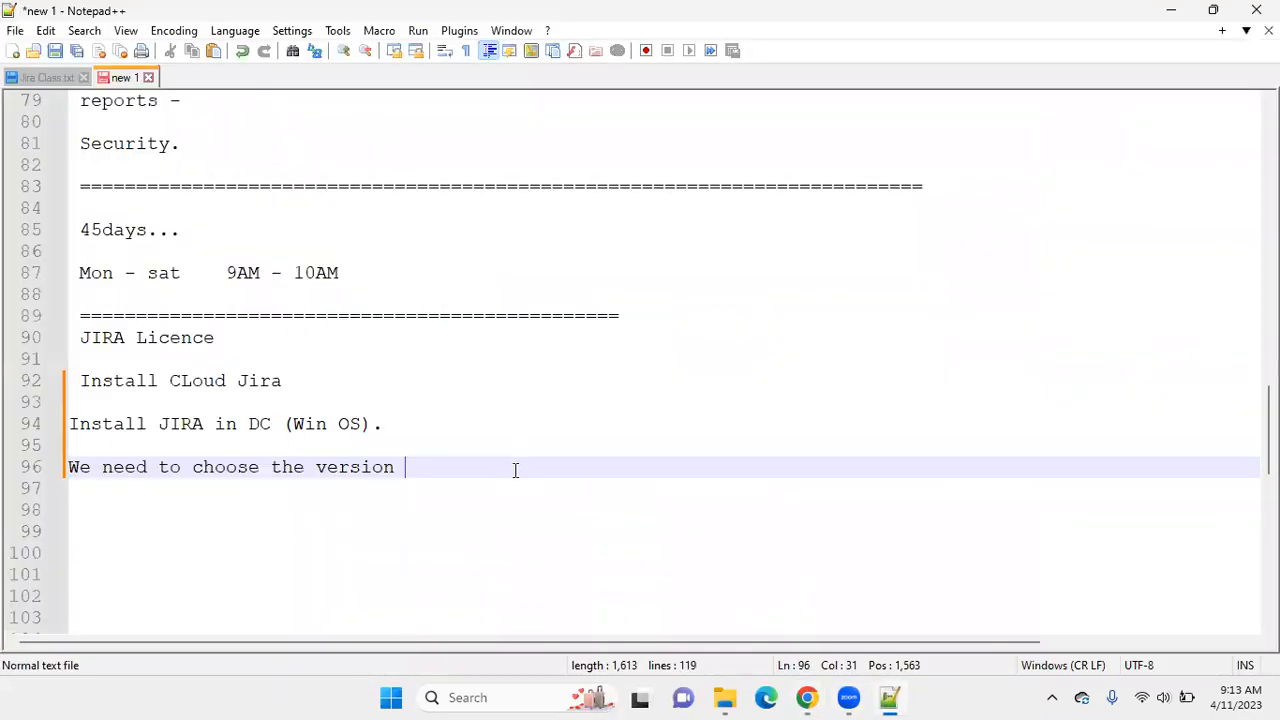
{"action": "type", "text": "9.4.4."}
{"action": "key", "text": "Return"}
{"action": "key", "text": "Return"}
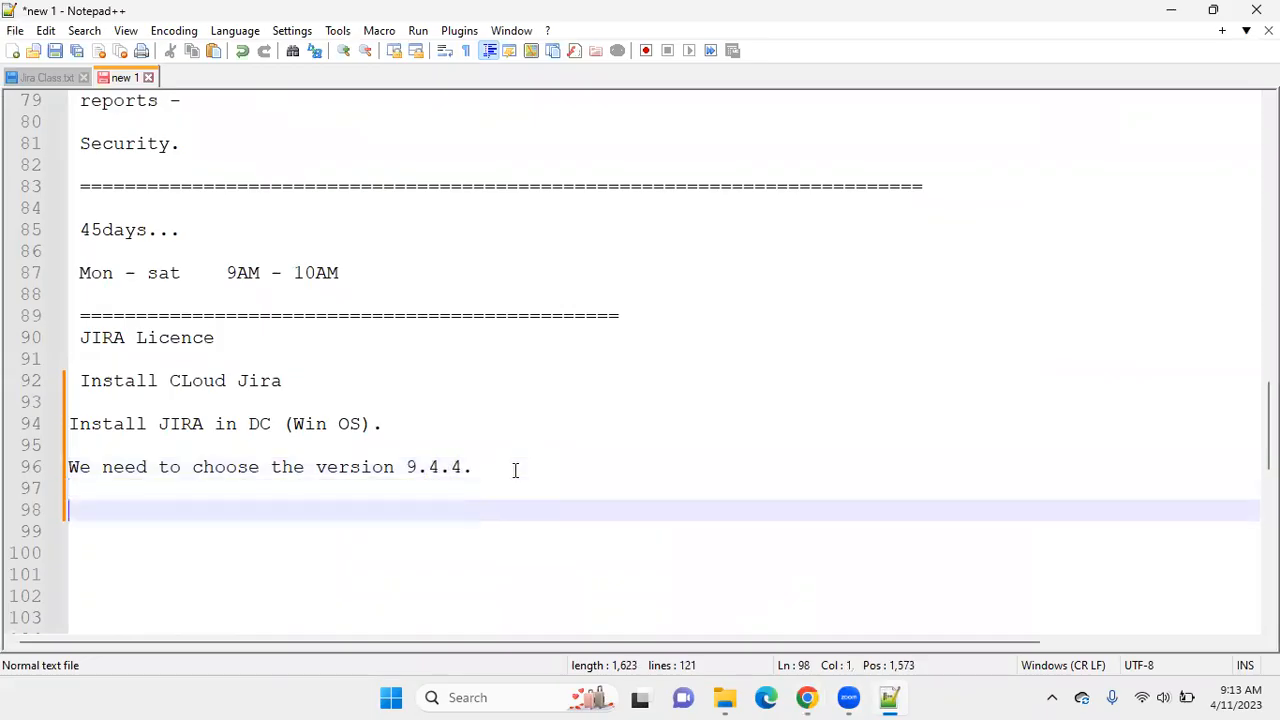
Switch to Chrome and search Google in a new tab for "jira 9.4.4 supported platforms".
{"action": "left_click", "coordinate": [806, 697]}
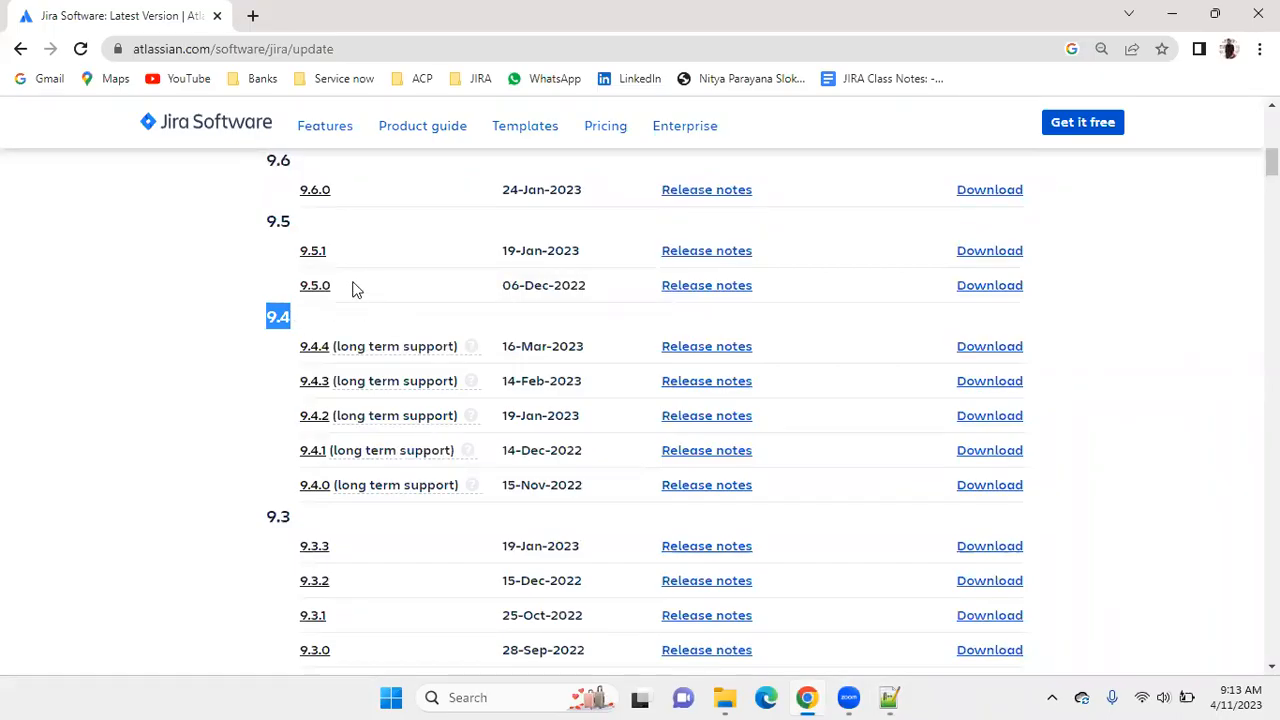
{"action": "left_click", "coordinate": [253, 16]}
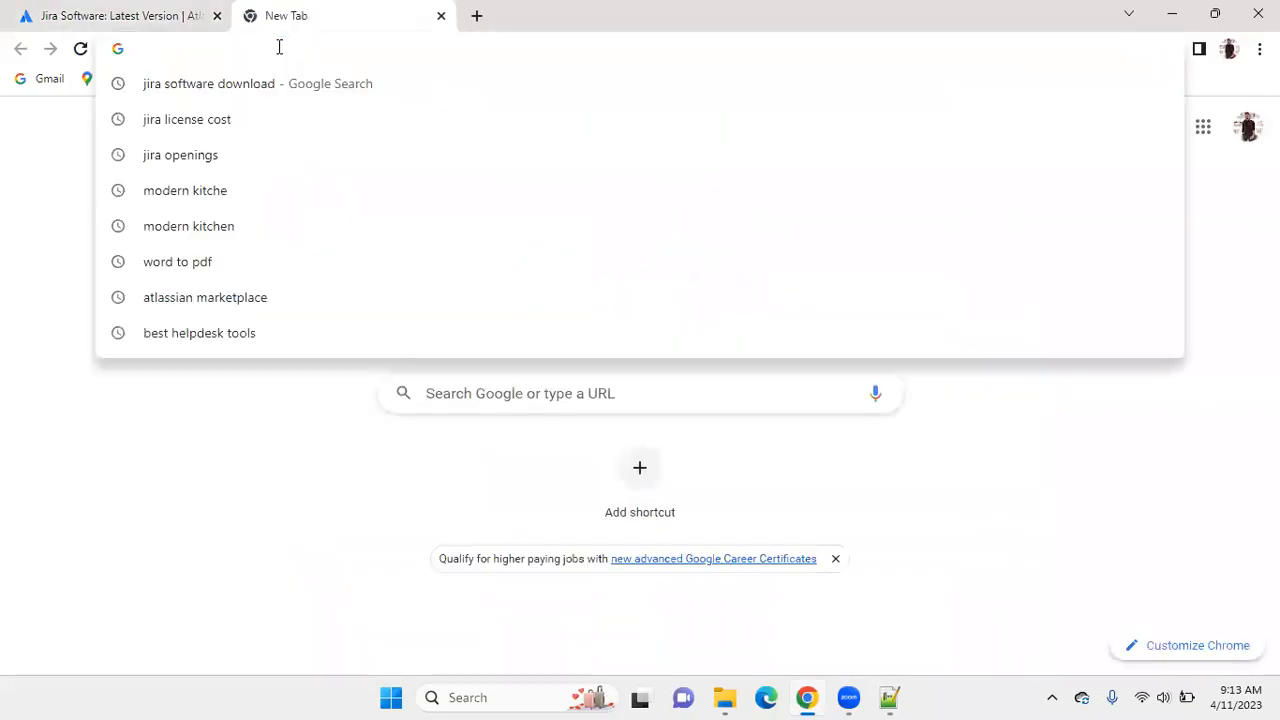
{"action": "type", "text": "jira 9"}
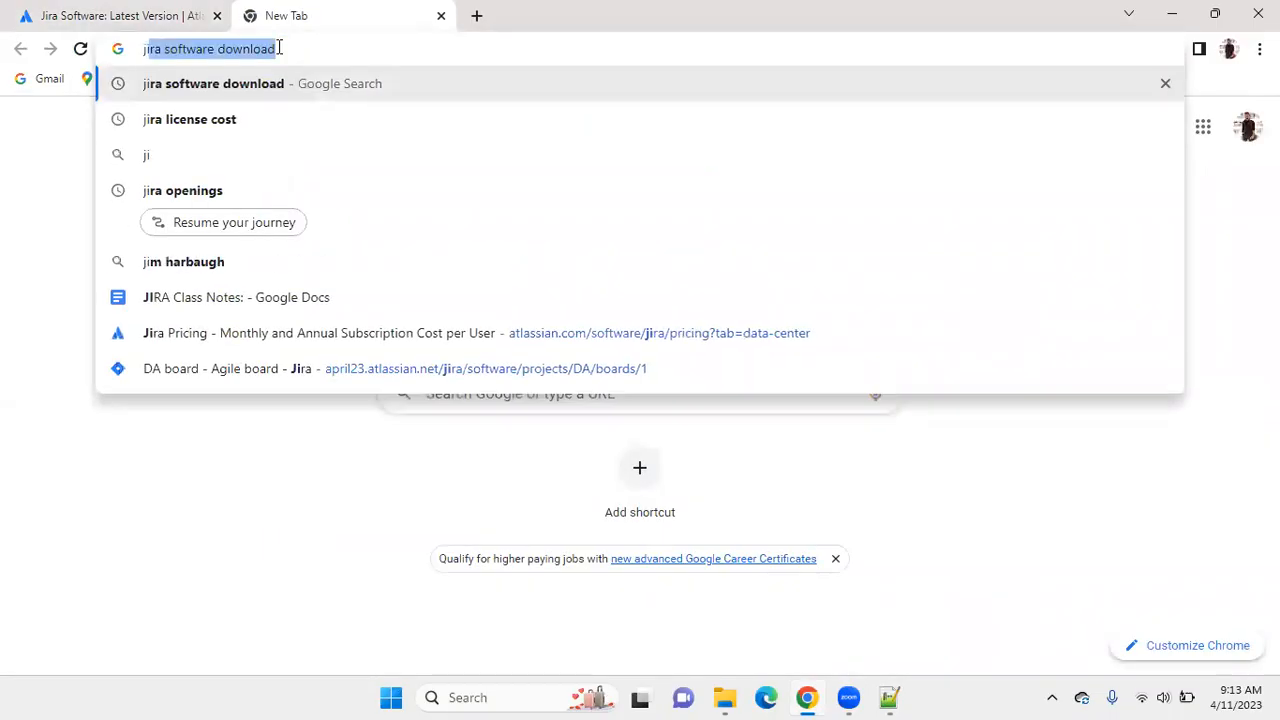
{"action": "type", "text": ".4.4"}
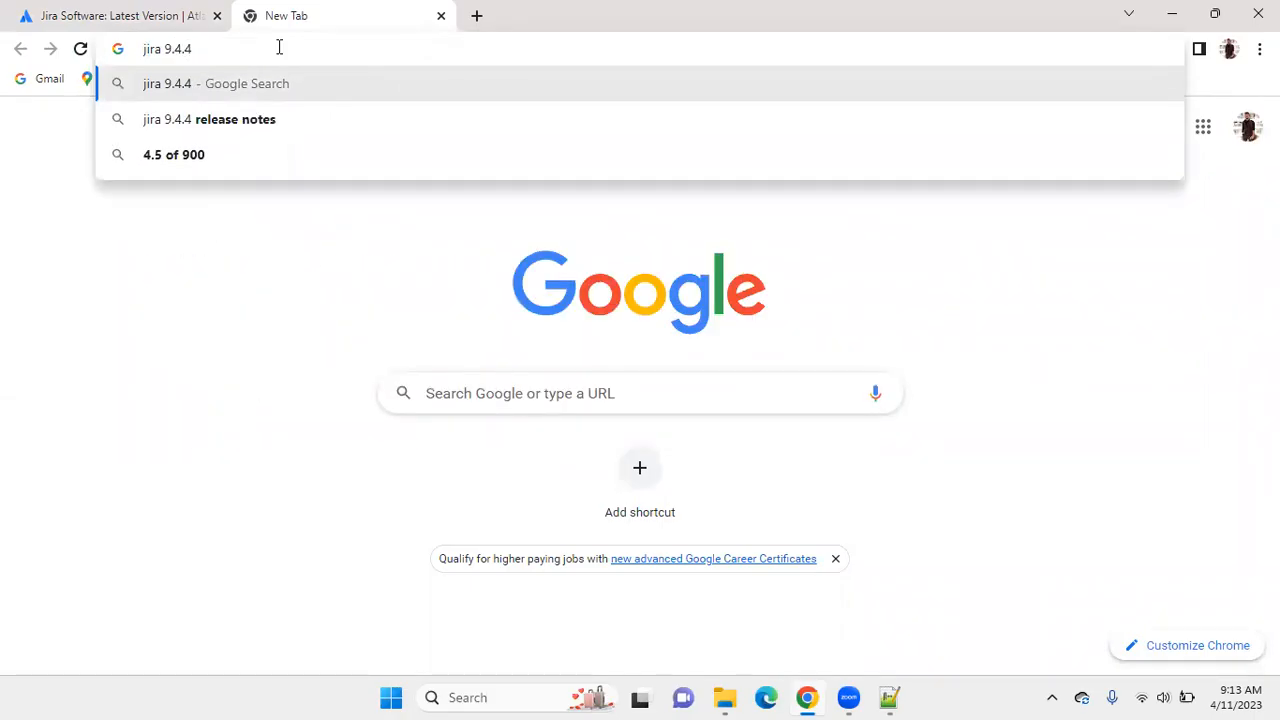
{"action": "type", "text": " supported "}
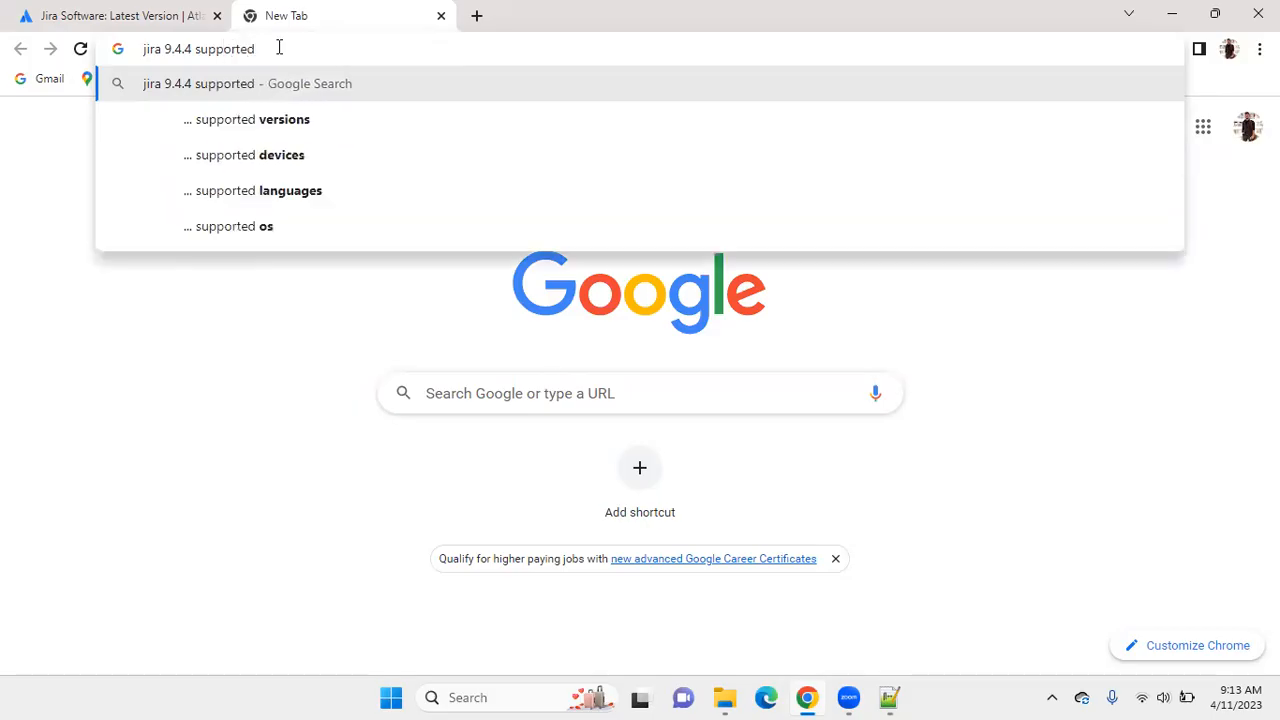
{"action": "type", "text": "pl"}
{"action": "key", "text": "Down"}
{"action": "key", "text": "Return"}
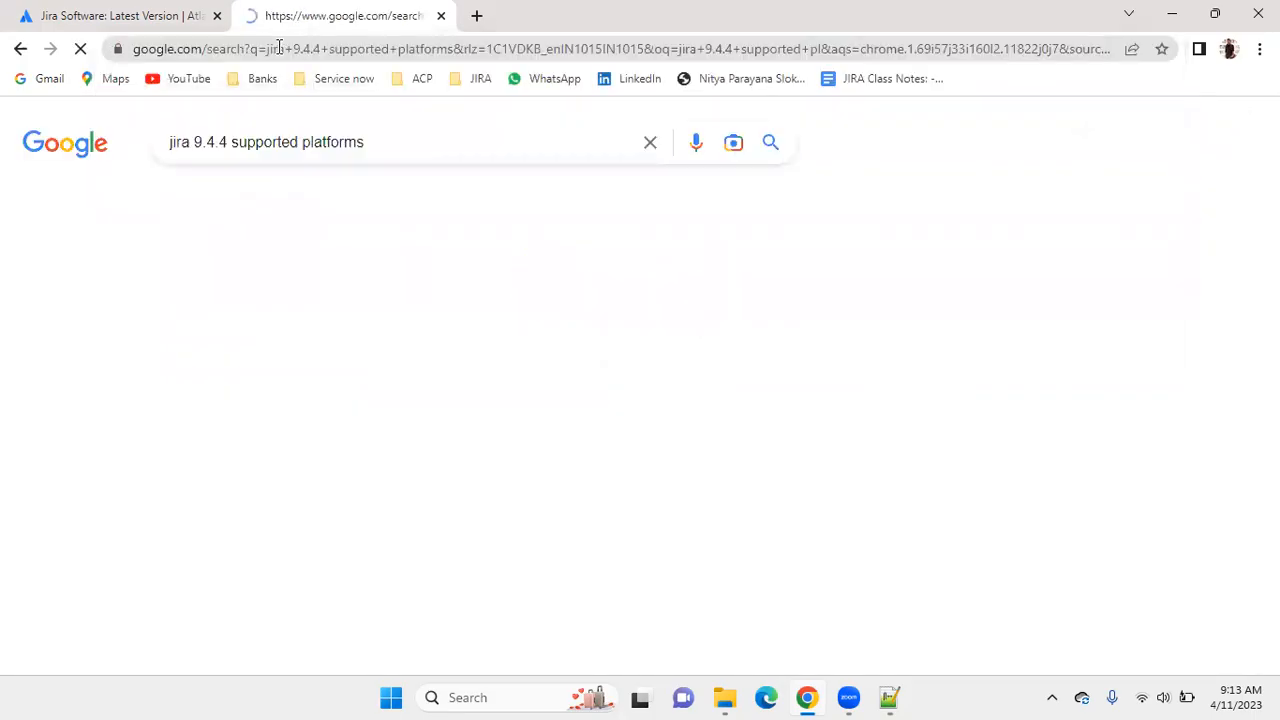
Open the "Jira 9.4 Long Term Support release upgrade guide" result, skim its contents, and return to the search results.
{"action": "scroll", "coordinate": [452, 312], "scroll_direction": "down", "scroll_amount": 4}
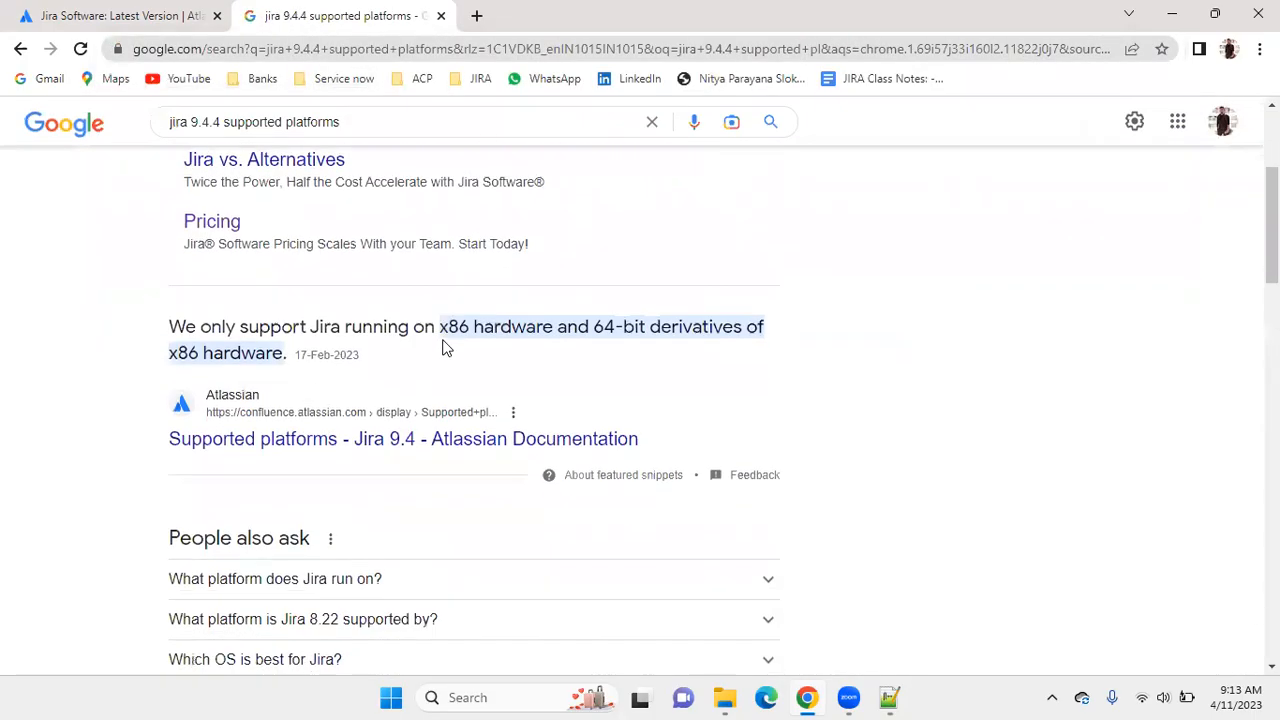
{"action": "scroll", "coordinate": [444, 340], "scroll_direction": "down", "scroll_amount": 4}
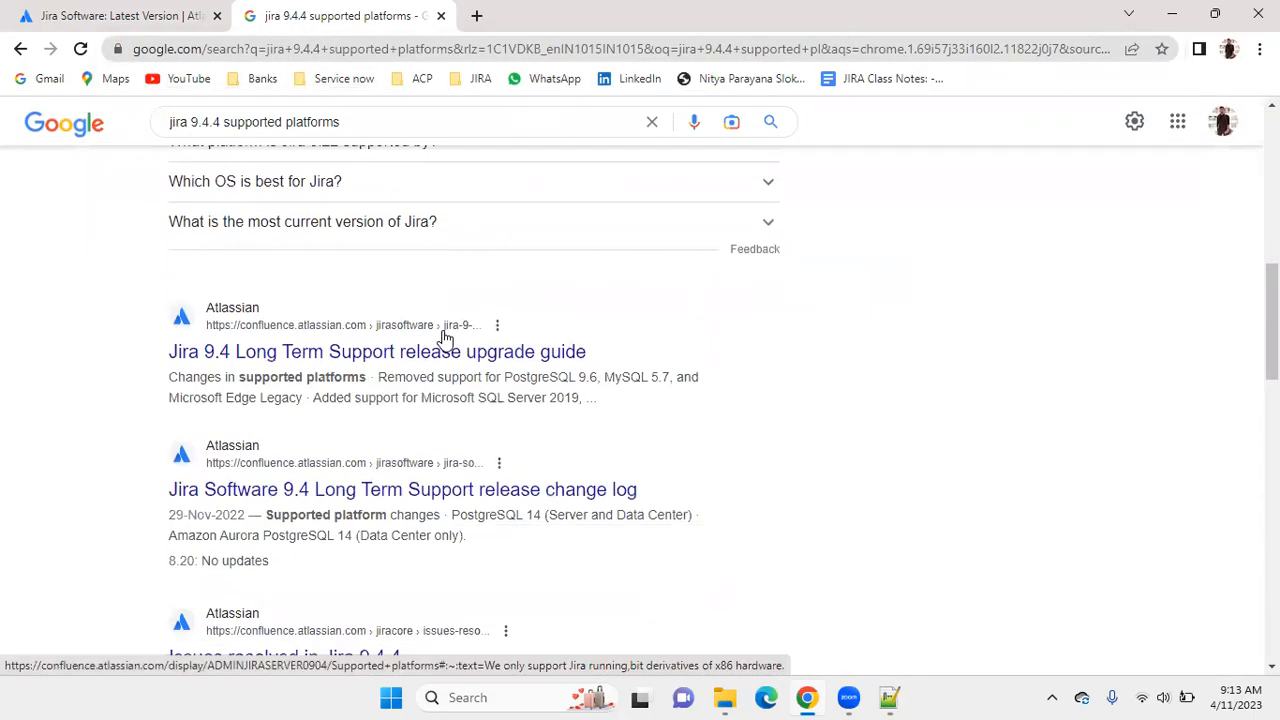
{"action": "left_click", "coordinate": [345, 352]}
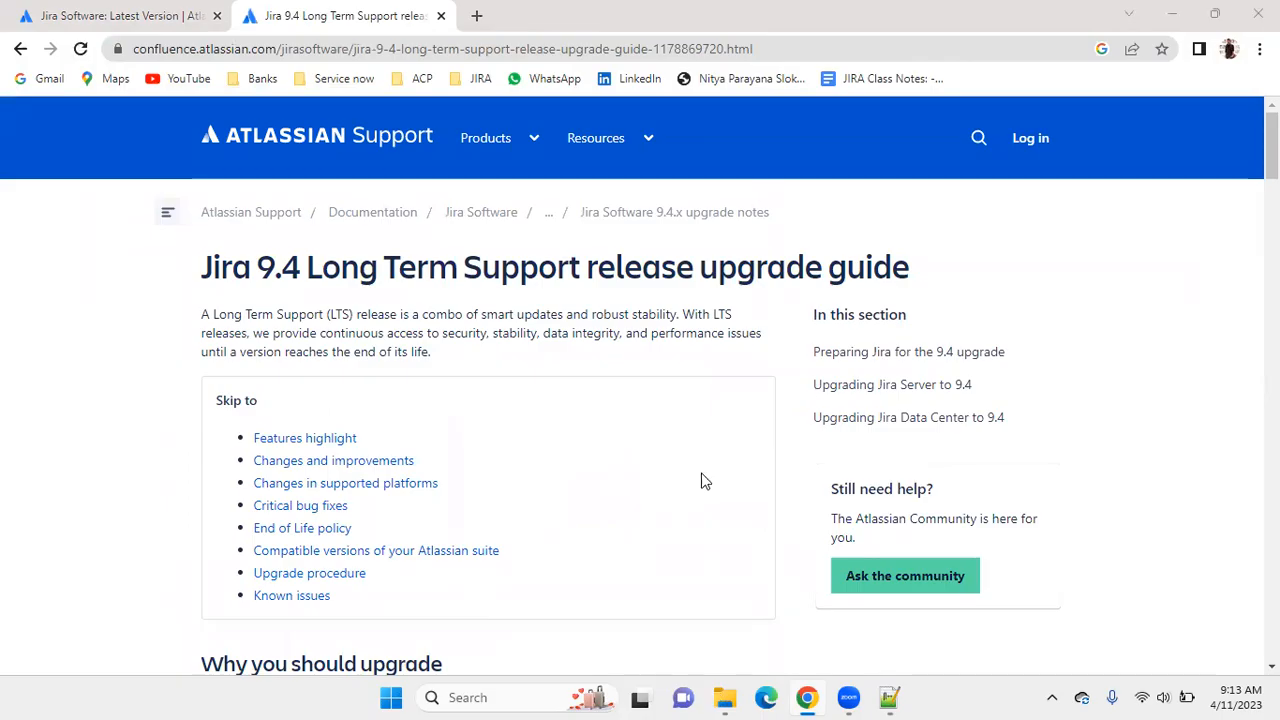
{"action": "scroll", "coordinate": [588, 286], "scroll_direction": "down", "scroll_amount": 12}
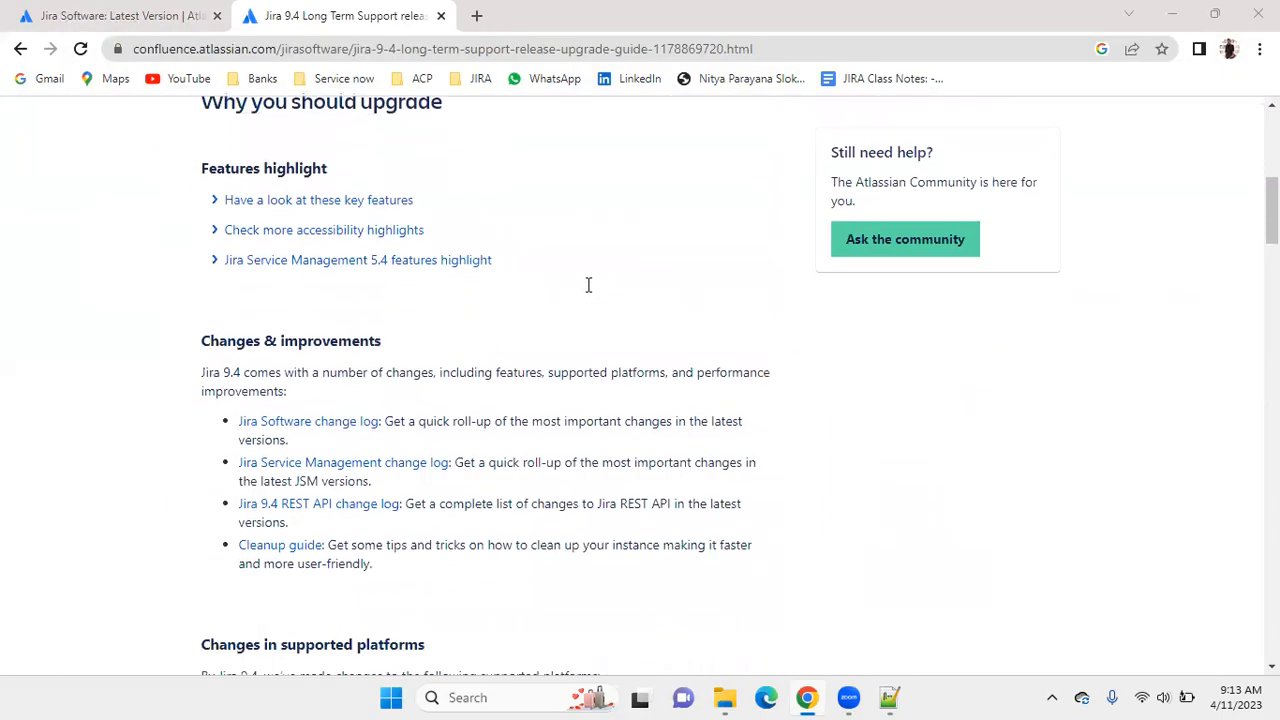
{"action": "scroll", "coordinate": [588, 294], "scroll_direction": "up", "scroll_amount": 10}
{"action": "left_click", "coordinate": [17, 49]}
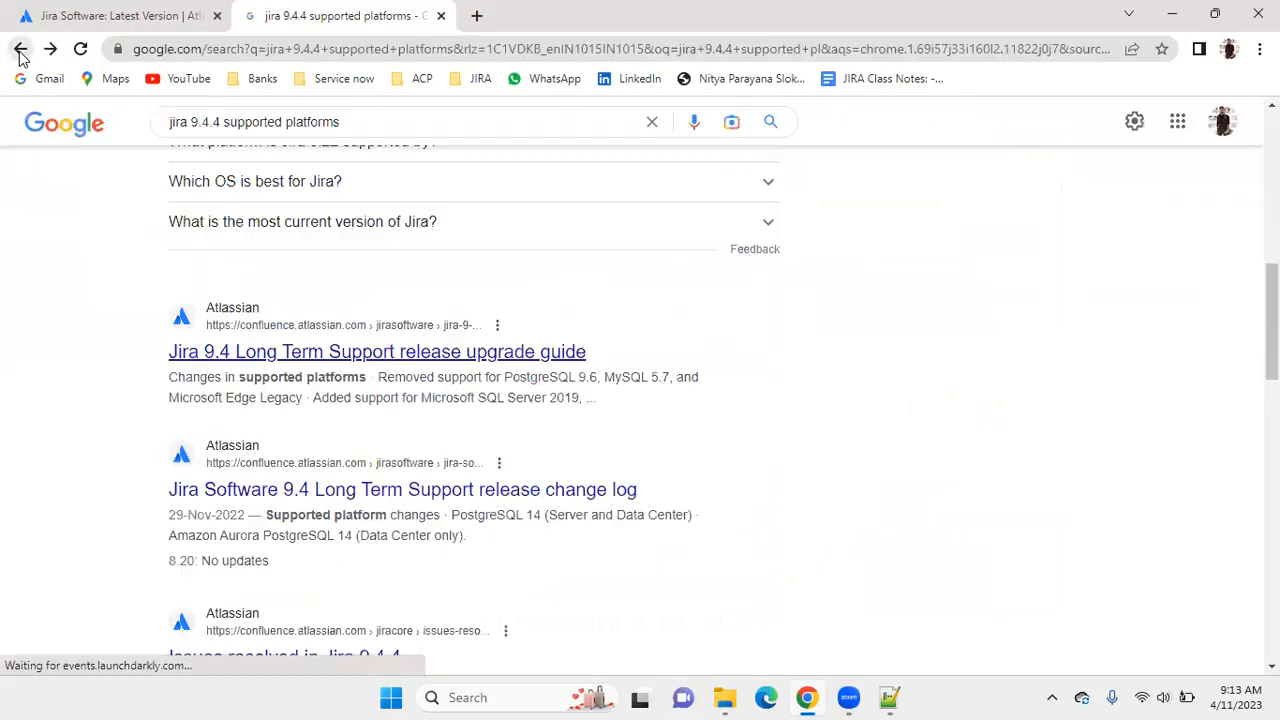
Open the Jira Software 9.4 Long Term Support release change log in a new tab, review its supported platform changes, and close it.
{"action": "scroll", "coordinate": [460, 320], "scroll_direction": "down", "scroll_amount": 2}
{"action": "right_click", "coordinate": [468, 438]}
{"action": "left_click", "coordinate": [480, 444]}
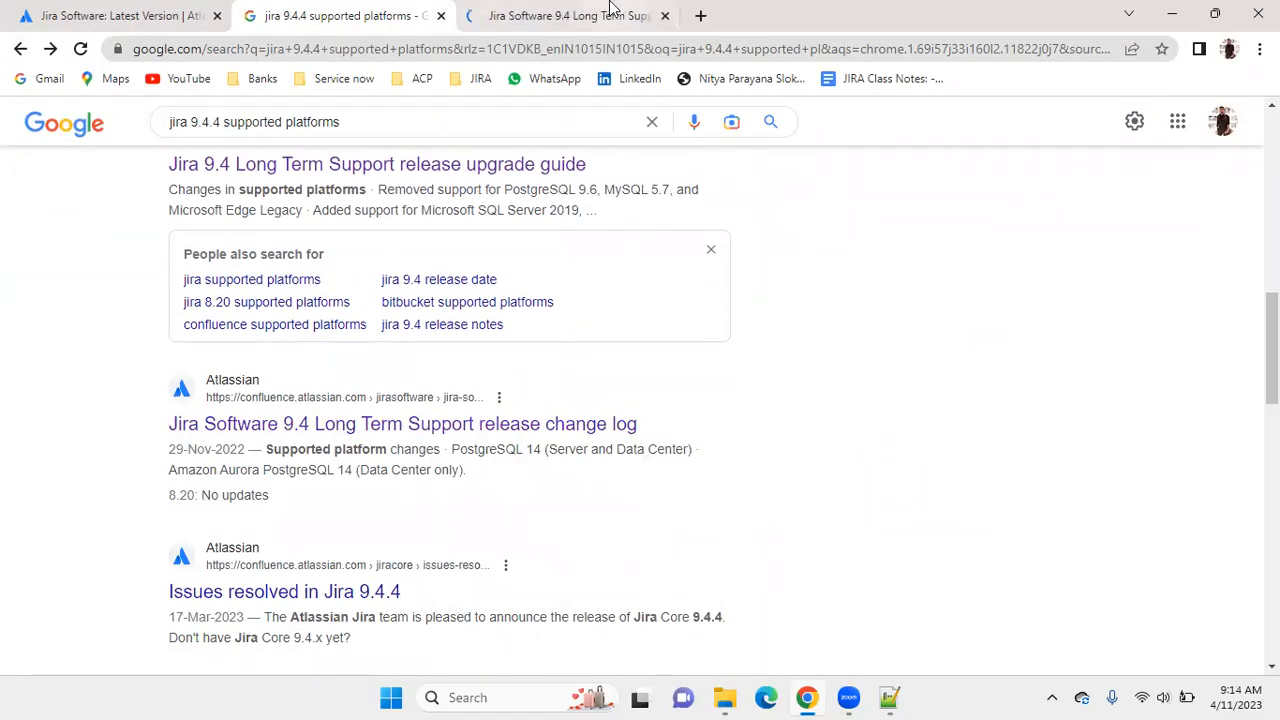
{"action": "left_click", "coordinate": [614, 14]}
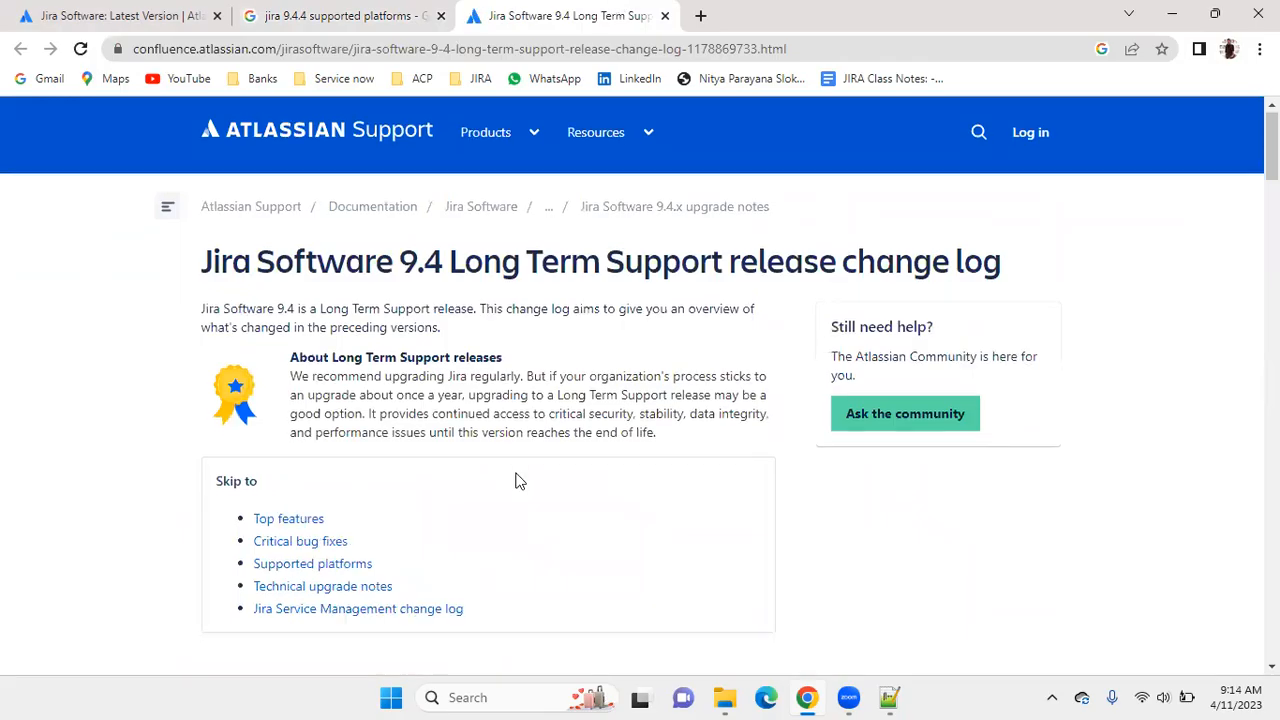
{"action": "scroll", "coordinate": [516, 481], "scroll_direction": "down", "scroll_amount": 9}
{"action": "scroll", "coordinate": [516, 481], "scroll_direction": "up", "scroll_amount": 2}
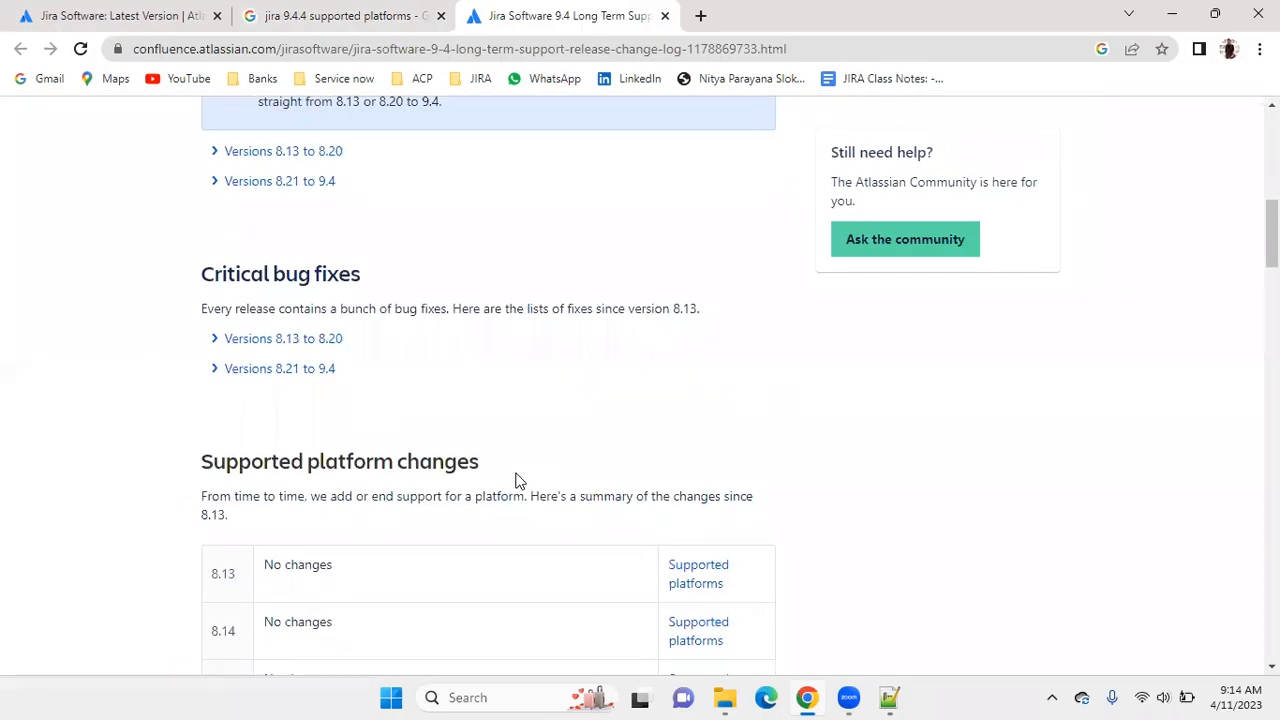
{"action": "scroll", "coordinate": [516, 481], "scroll_direction": "up", "scroll_amount": 5}
{"action": "scroll", "coordinate": [518, 475], "scroll_direction": "down", "scroll_amount": 4}
{"action": "scroll", "coordinate": [518, 472], "scroll_direction": "down", "scroll_amount": 6}
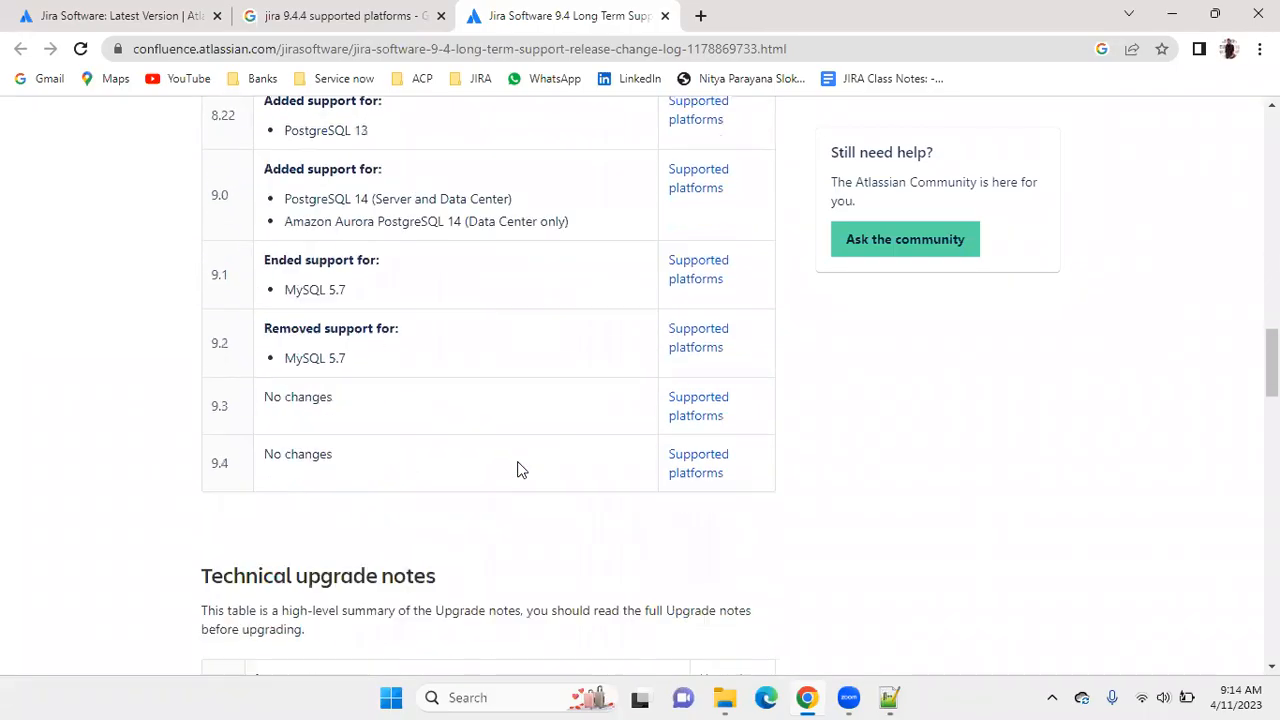
{"action": "left_click", "coordinate": [665, 16]}
Find the Jira 9.4 Supported platforms page in the search results, open it in a new tab, and show its list of versions.
{"action": "scroll", "coordinate": [450, 225], "scroll_direction": "down", "scroll_amount": 4}
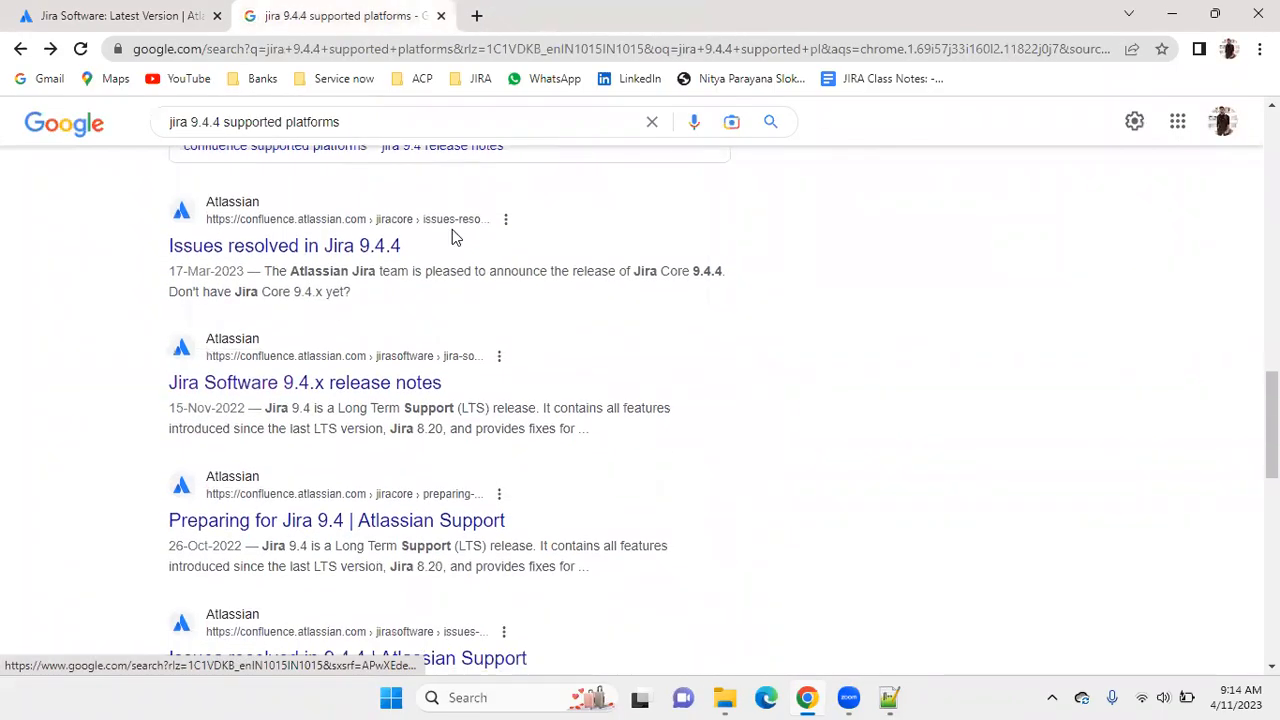
{"action": "right_click", "coordinate": [352, 386]}
{"action": "left_click", "coordinate": [868, 357]}
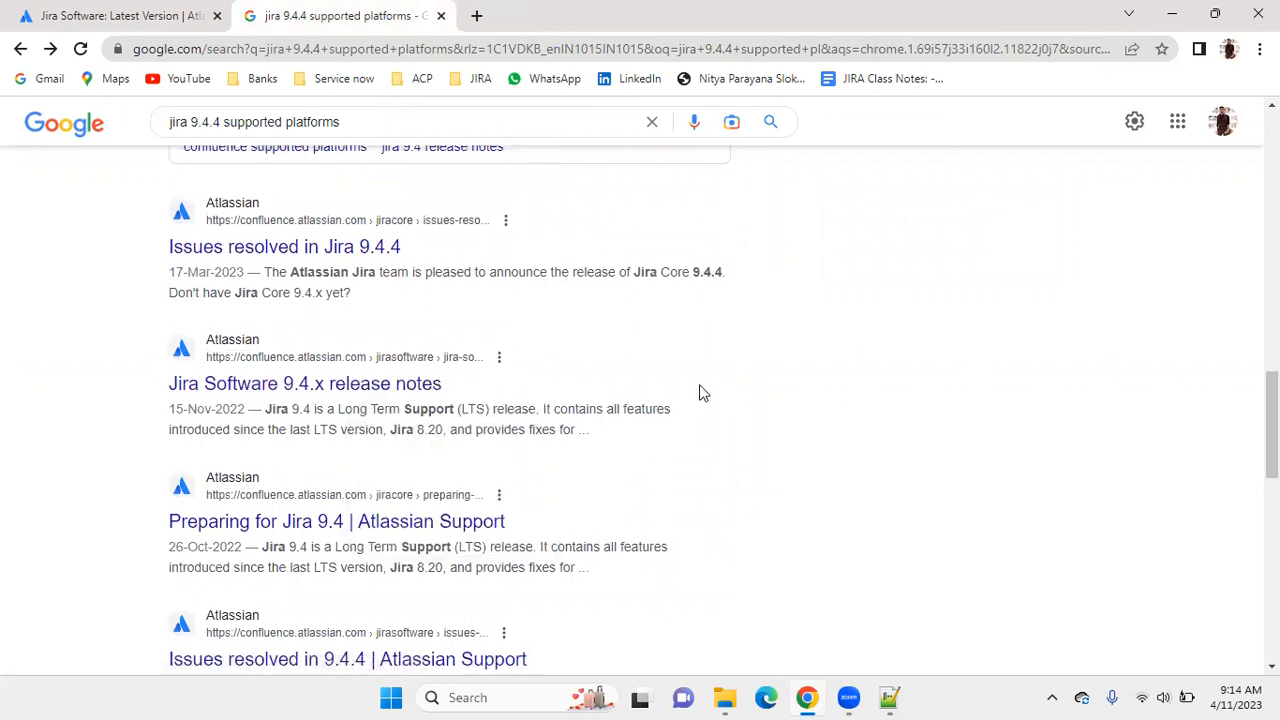
{"action": "scroll", "coordinate": [700, 391], "scroll_direction": "up", "scroll_amount": 4}
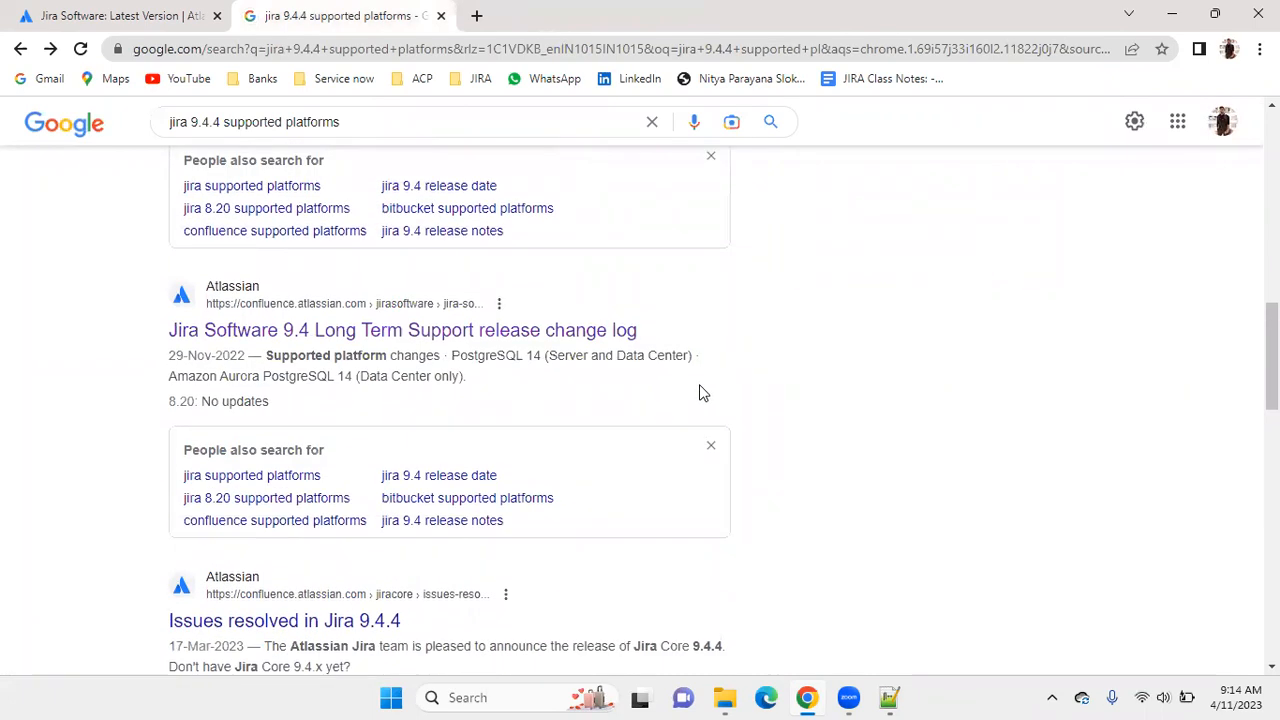
{"action": "scroll", "coordinate": [700, 391], "scroll_direction": "up", "scroll_amount": 6}
{"action": "right_click", "coordinate": [397, 339]}
{"action": "left_click", "coordinate": [420, 350]}
{"action": "left_click", "coordinate": [586, 9]}
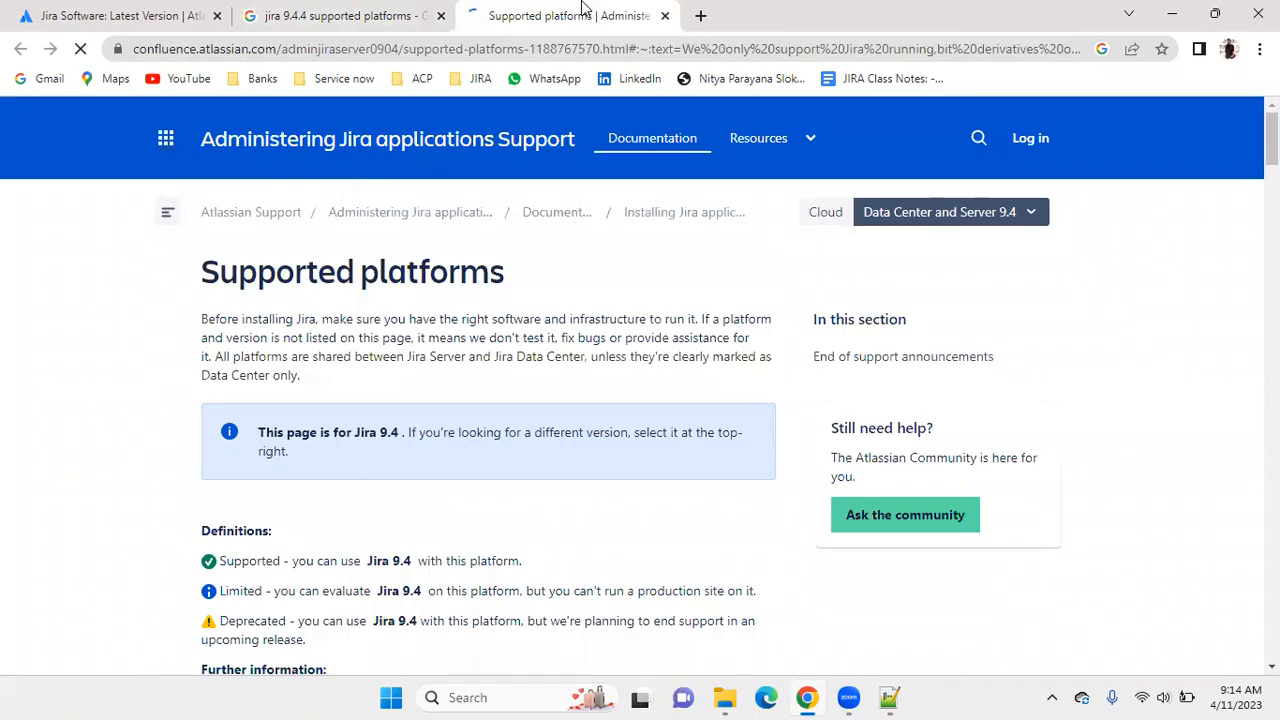
{"action": "scroll", "coordinate": [639, 375], "scroll_direction": "up", "scroll_amount": 4}
{"action": "scroll", "coordinate": [645, 370], "scroll_direction": "up", "scroll_amount": 20}
{"action": "left_click", "coordinate": [997, 216]}
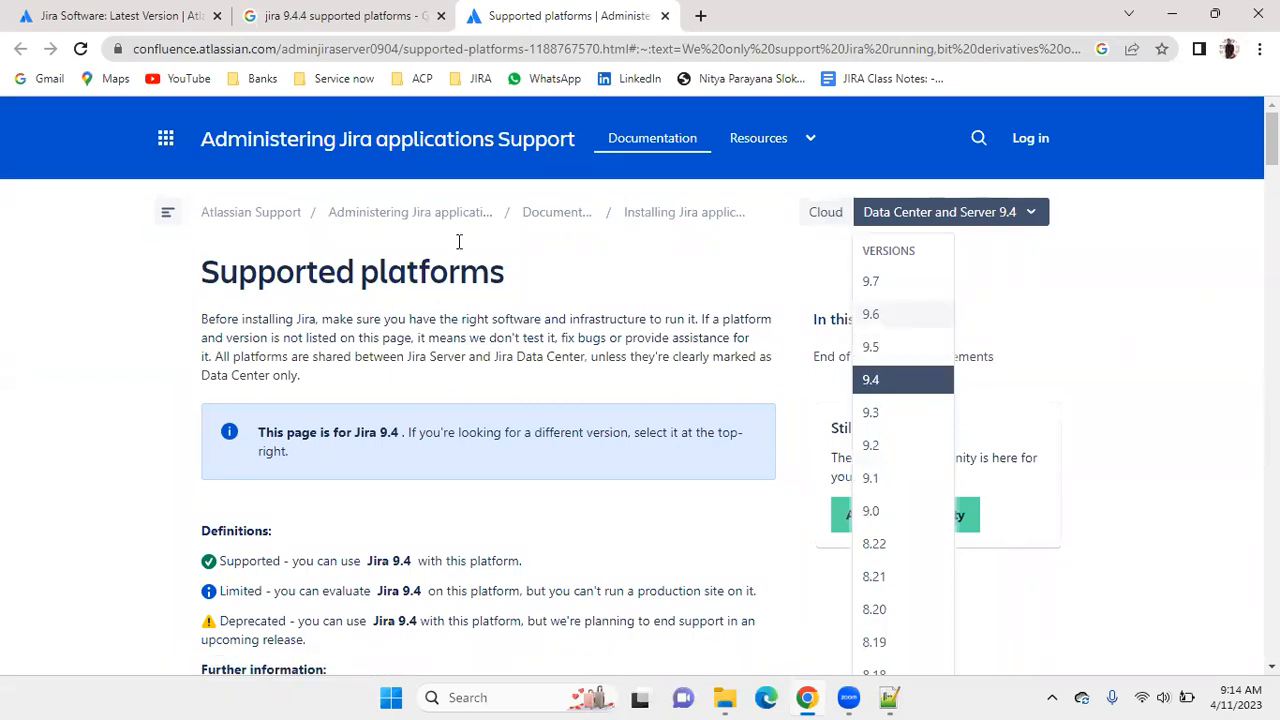
Return to the Jira Software versions page and examine the long term support releases under 9.4 and 8.20.
{"action": "left_click", "coordinate": [303, 12]}
{"action": "left_click", "coordinate": [155, 12]}
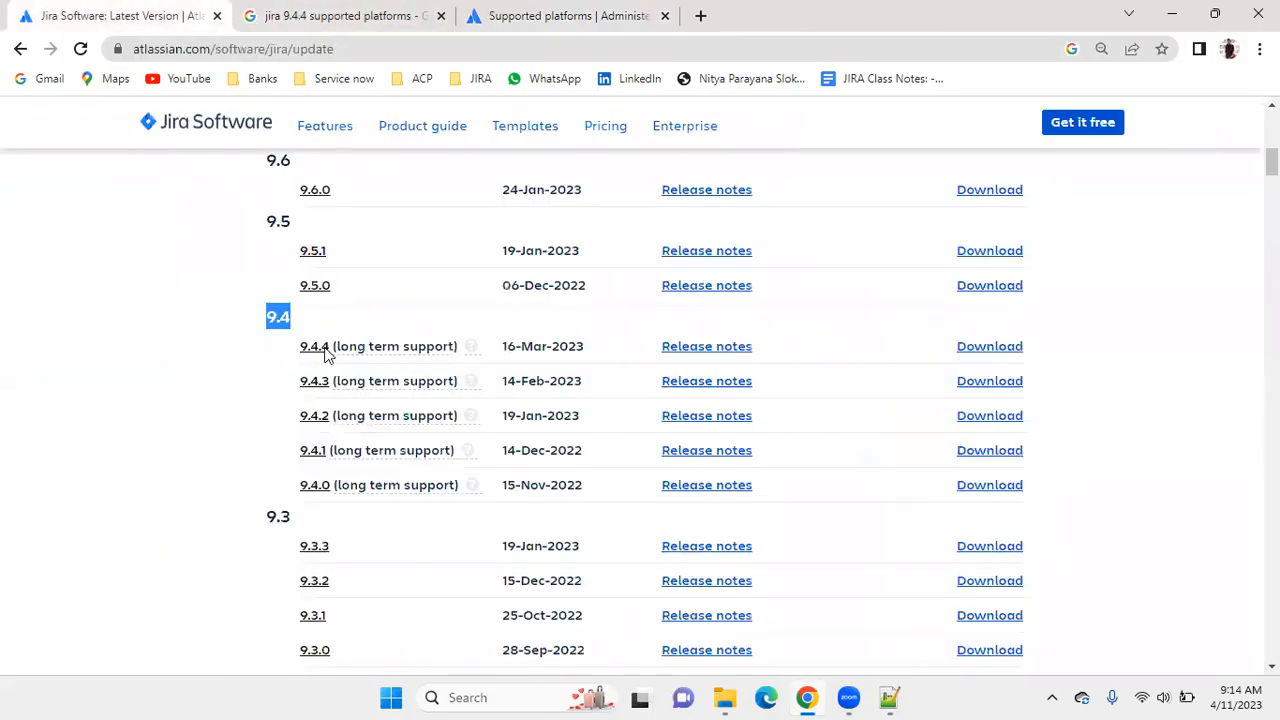
{"action": "scroll", "coordinate": [350, 426], "scroll_direction": "down", "scroll_amount": 2}
{"action": "scroll", "coordinate": [355, 420], "scroll_direction": "up", "scroll_amount": 1}
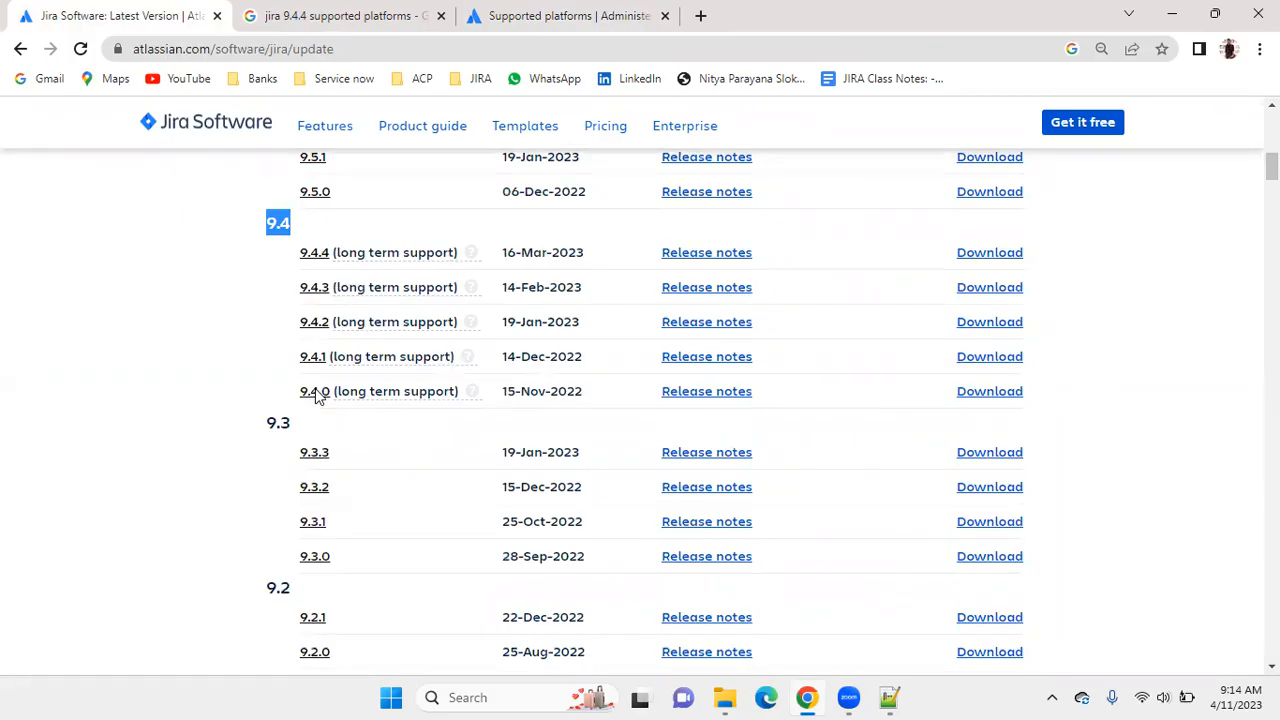
{"action": "scroll", "coordinate": [322, 375], "scroll_direction": "up", "scroll_amount": 1}
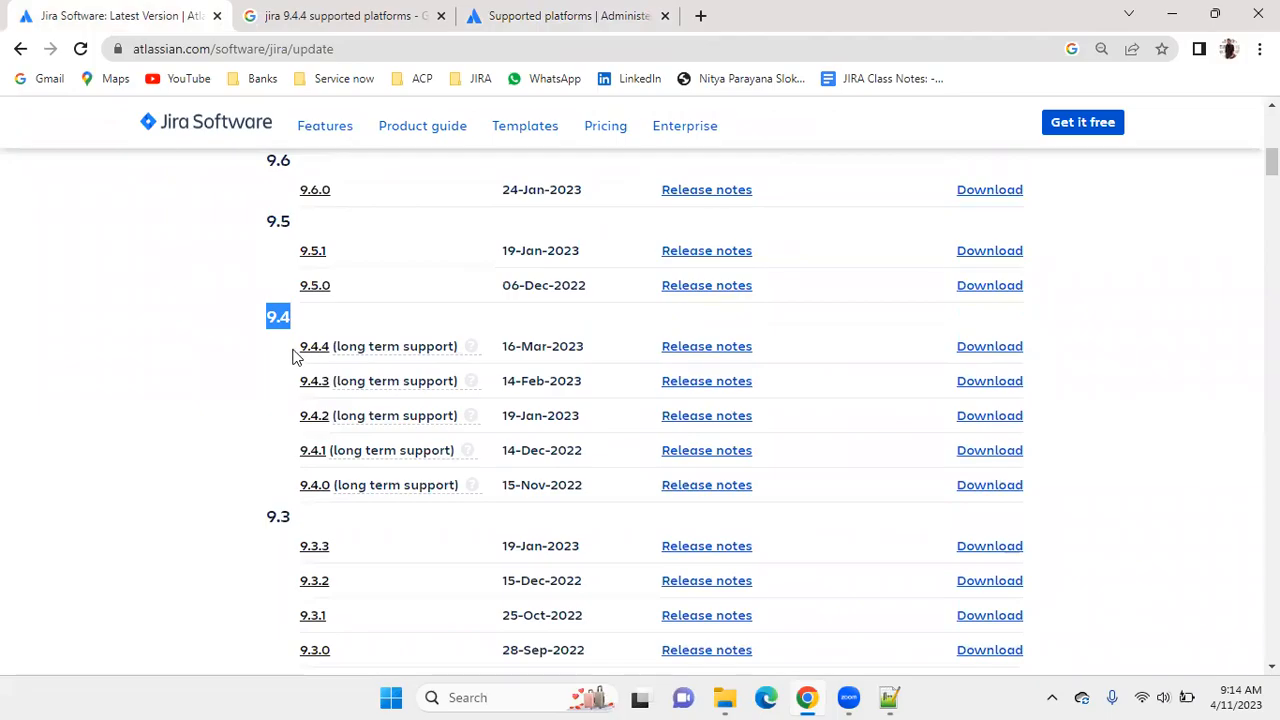
{"action": "left_click_drag", "start_coordinate": [291, 356], "coordinate": [333, 345]}
{"action": "scroll", "coordinate": [296, 323], "scroll_direction": "up", "scroll_amount": 2}
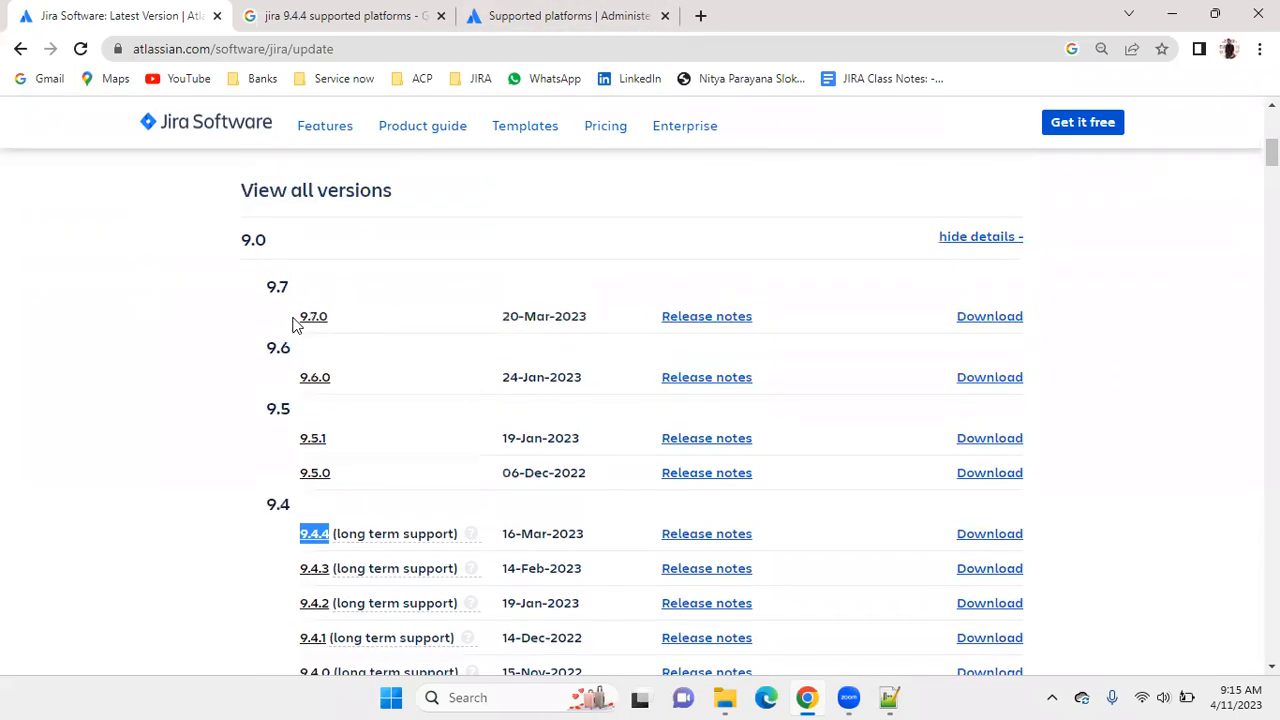
{"action": "scroll", "coordinate": [370, 383], "scroll_direction": "down", "scroll_amount": 15}
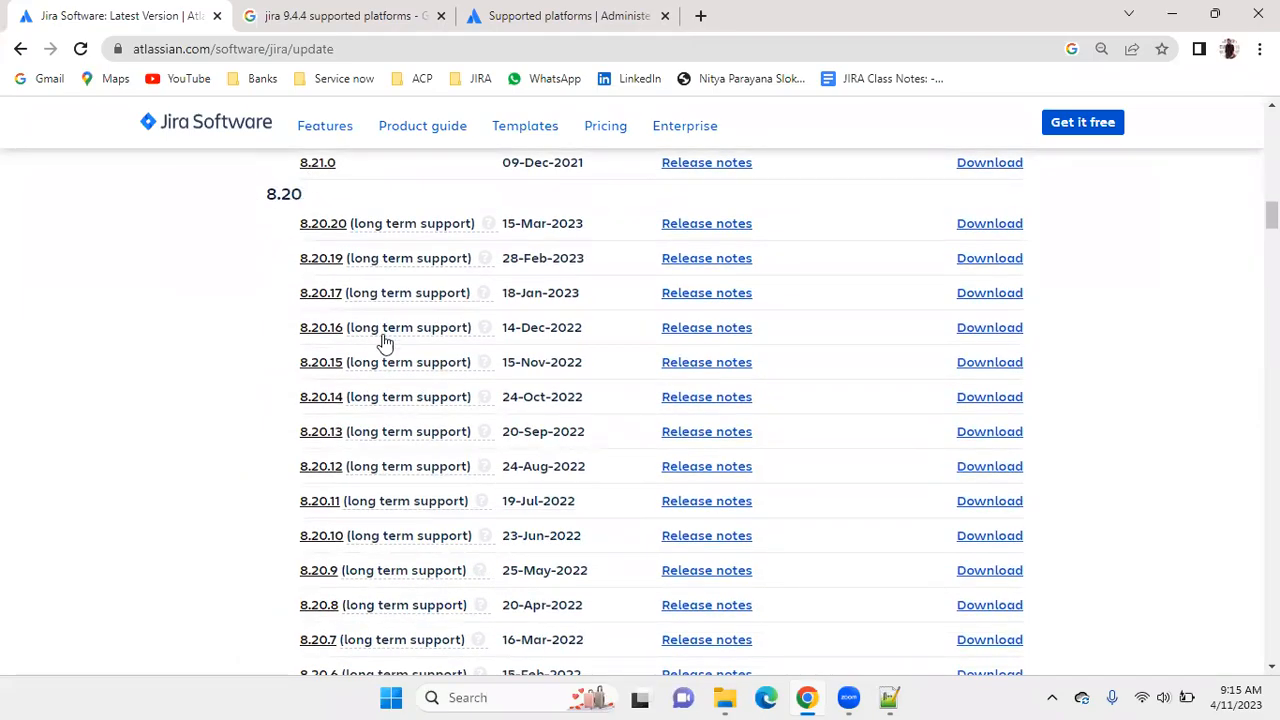
{"action": "scroll", "coordinate": [386, 345], "scroll_direction": "down", "scroll_amount": 4}
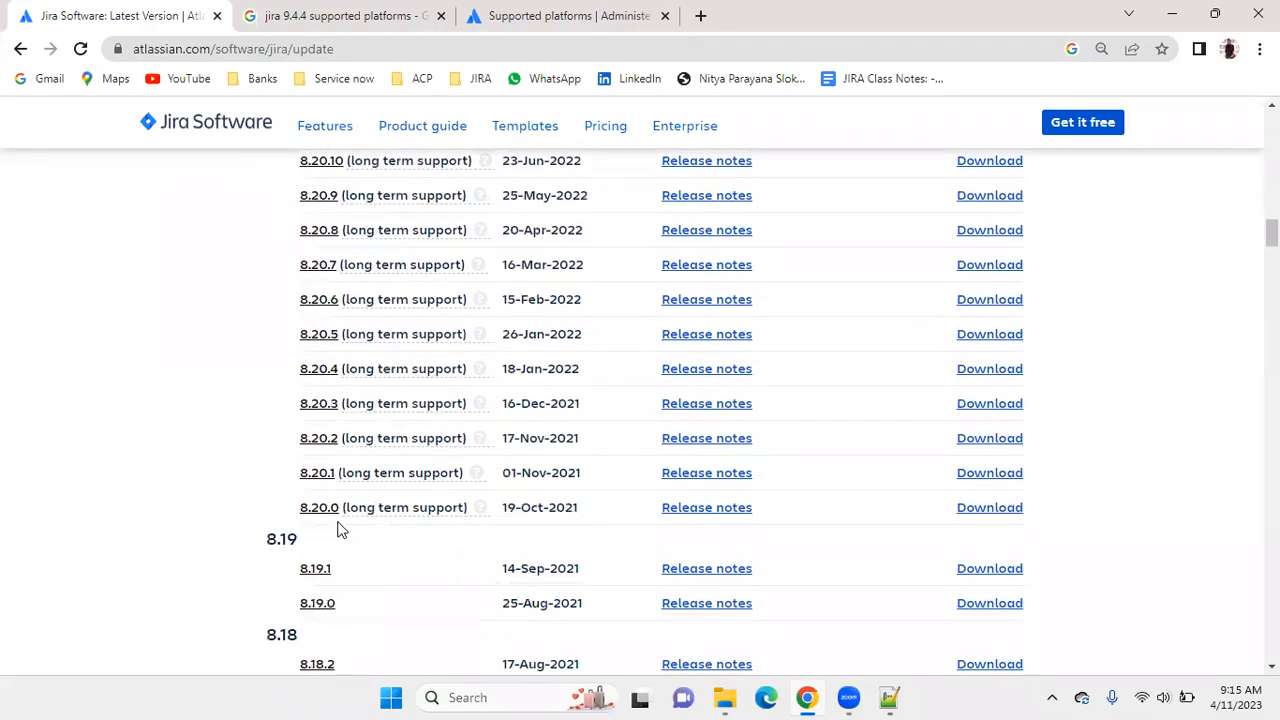
{"action": "scroll", "coordinate": [340, 530], "scroll_direction": "up", "scroll_amount": 1}
{"action": "scroll", "coordinate": [338, 530], "scroll_direction": "up", "scroll_amount": 4}
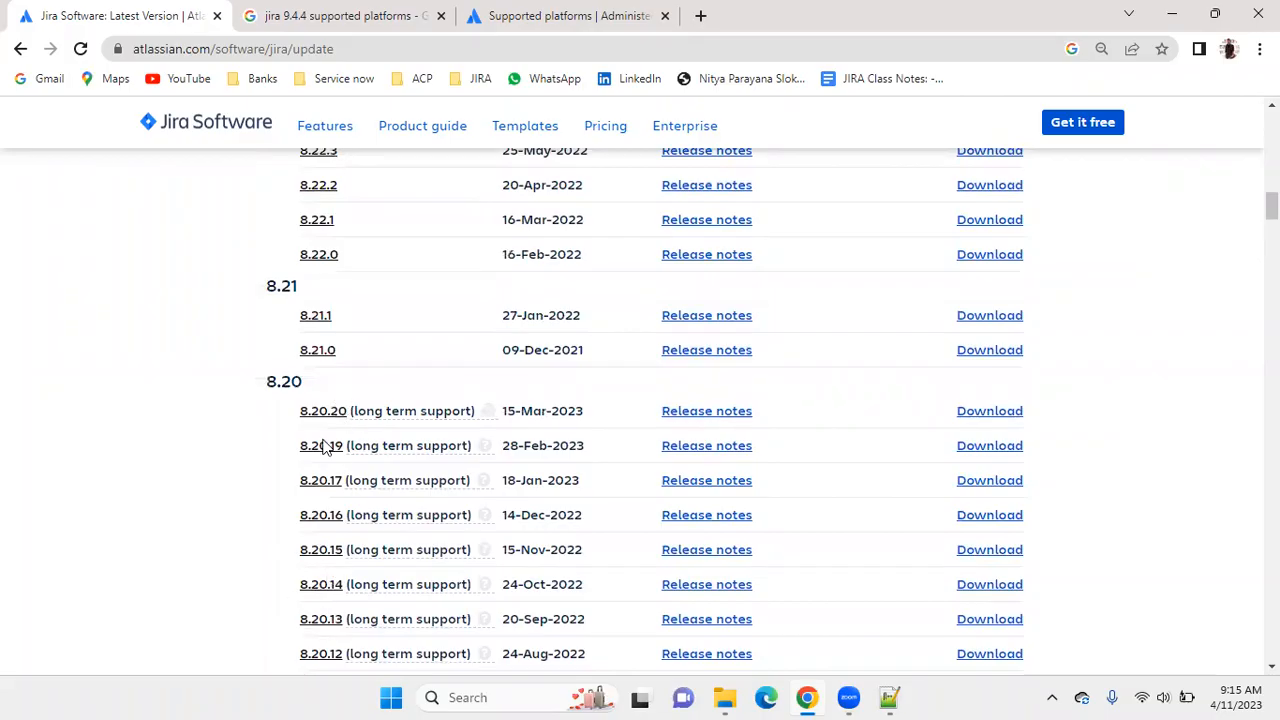
Switch the Supported platforms page to version 8.20 and back to version 9.4.
{"action": "left_click", "coordinate": [550, 16]}
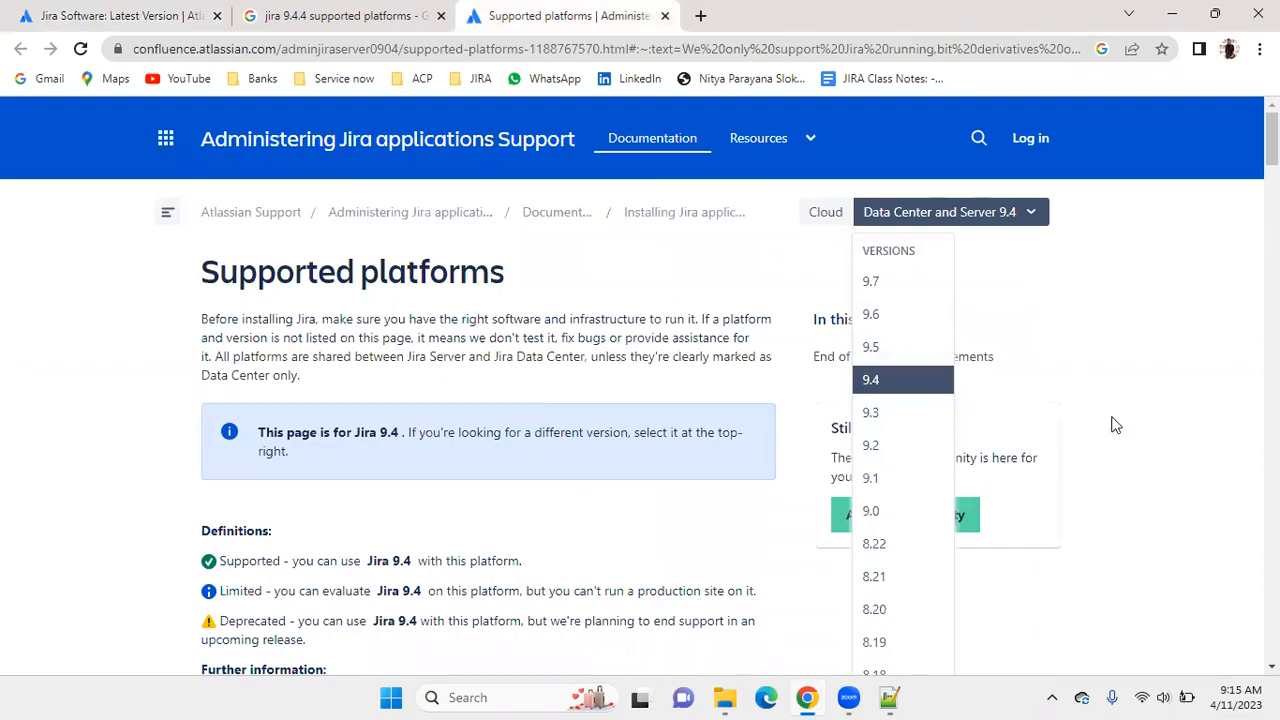
{"action": "left_click", "coordinate": [874, 610]}
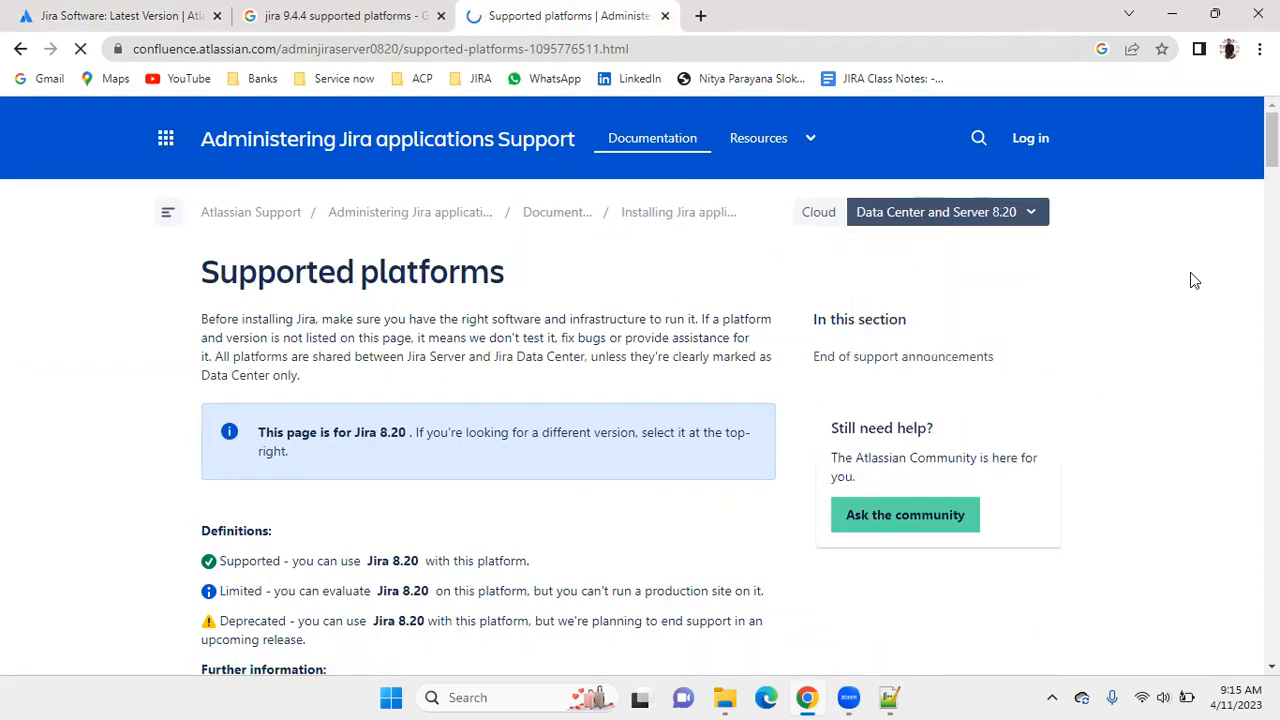
{"action": "left_click", "coordinate": [986, 215]}
{"action": "left_click", "coordinate": [866, 379]}
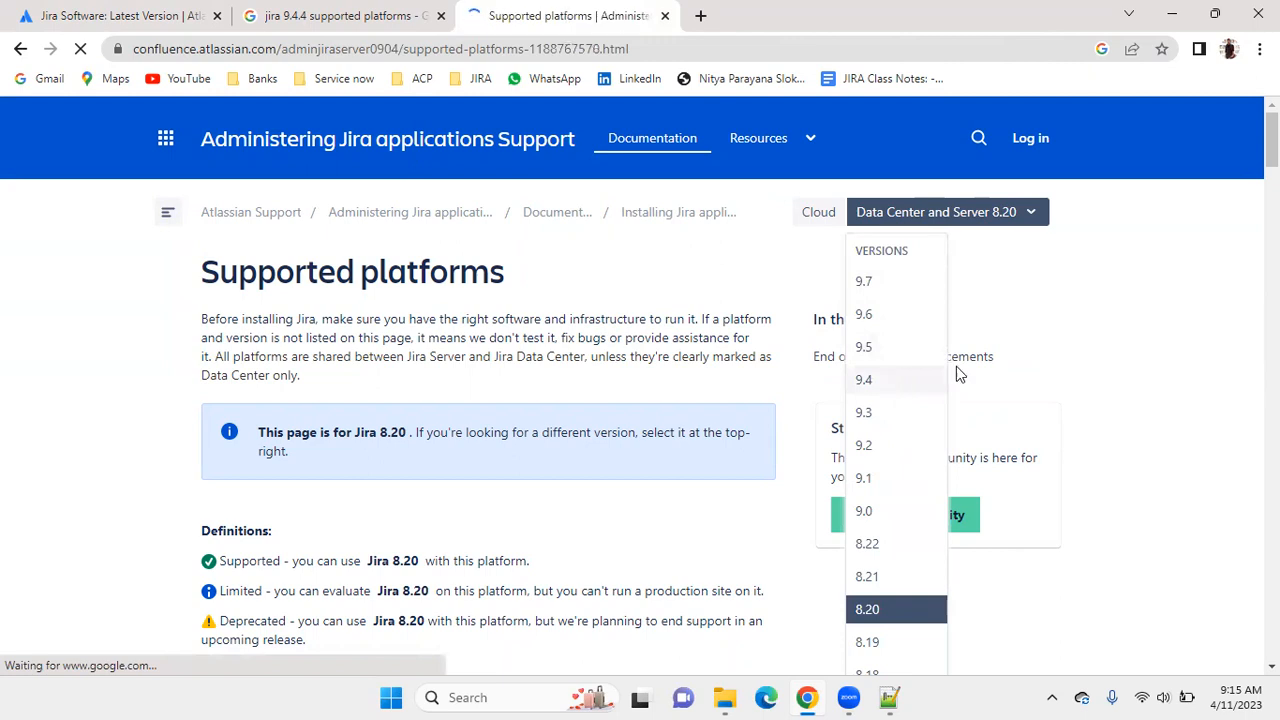
Review the definitions and the Java section of the Jira 9.4 supported platforms, highlighting part of the Oracle JRE/JDK entry.
{"action": "scroll", "coordinate": [744, 356], "scroll_direction": "down", "scroll_amount": 3}
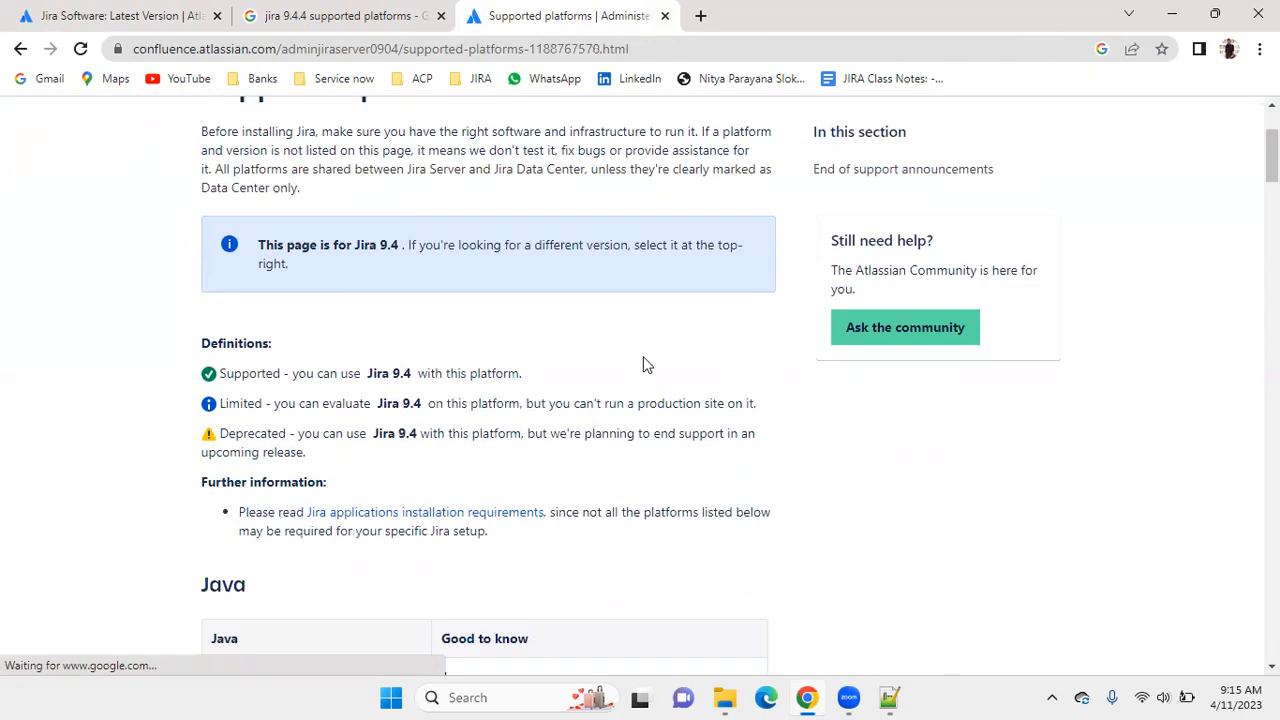
{"action": "scroll", "coordinate": [480, 362], "scroll_direction": "down", "scroll_amount": 3}
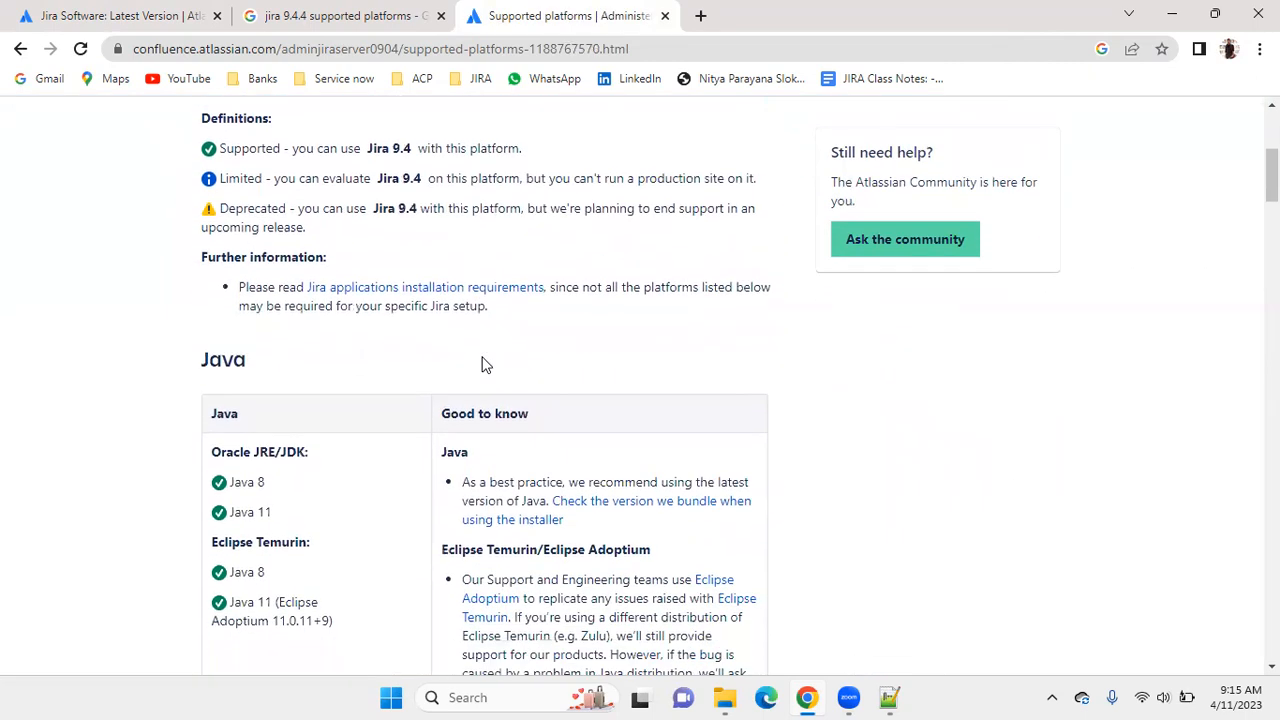
{"action": "scroll", "coordinate": [563, 366], "scroll_direction": "up", "scroll_amount": 1}
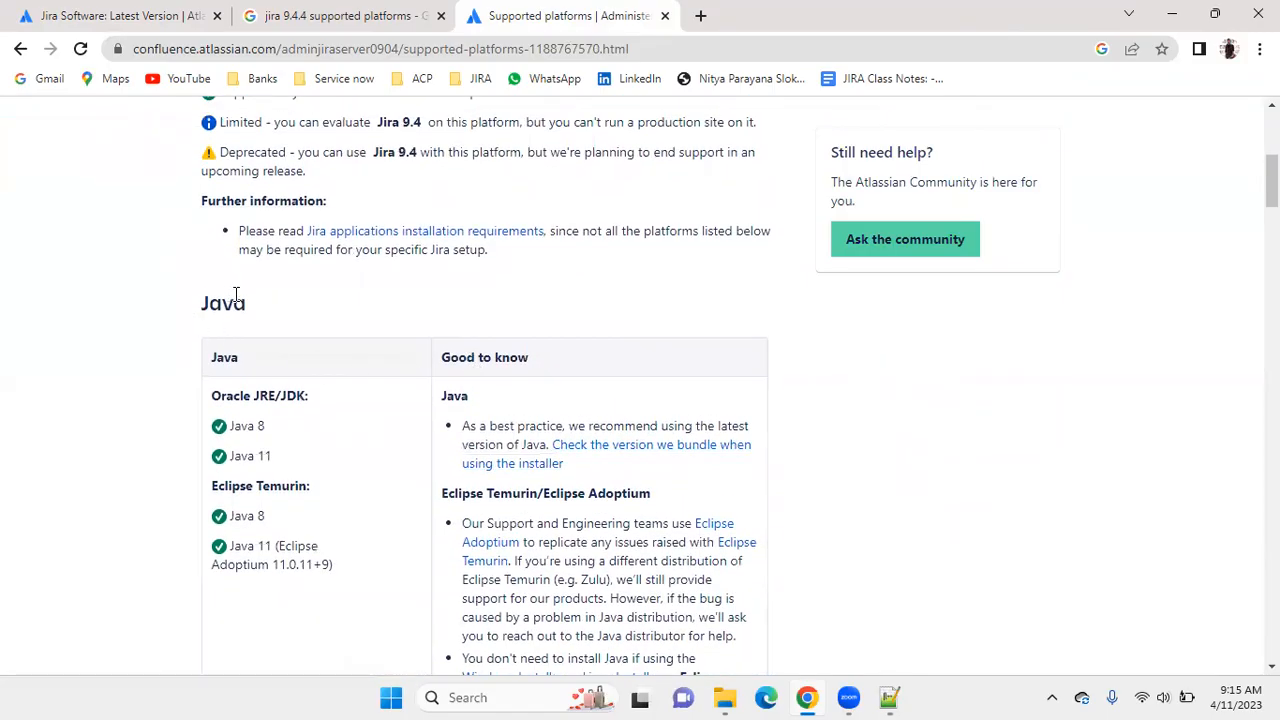
{"action": "scroll", "coordinate": [294, 317], "scroll_direction": "up", "scroll_amount": 1}
{"action": "scroll", "coordinate": [294, 317], "scroll_direction": "down", "scroll_amount": 1}
{"action": "scroll", "coordinate": [294, 317], "scroll_direction": "down", "scroll_amount": 1}
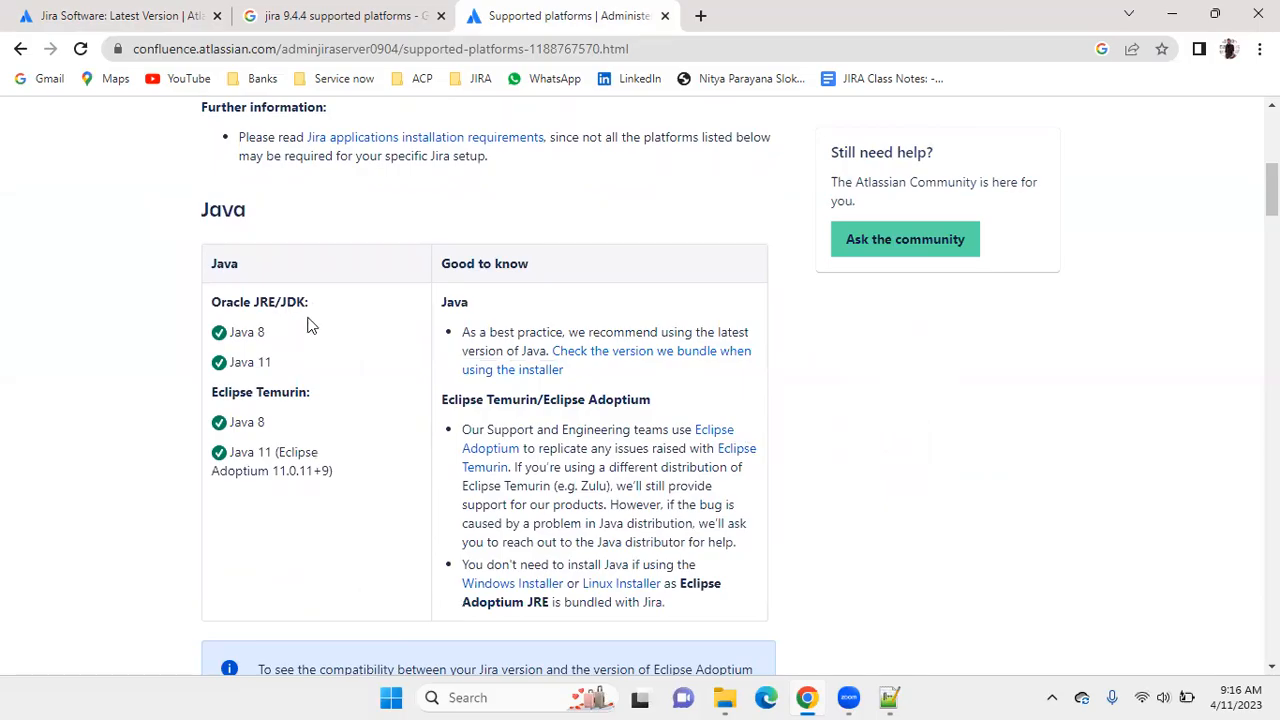
{"action": "scroll", "coordinate": [308, 325], "scroll_direction": "down", "scroll_amount": 1}
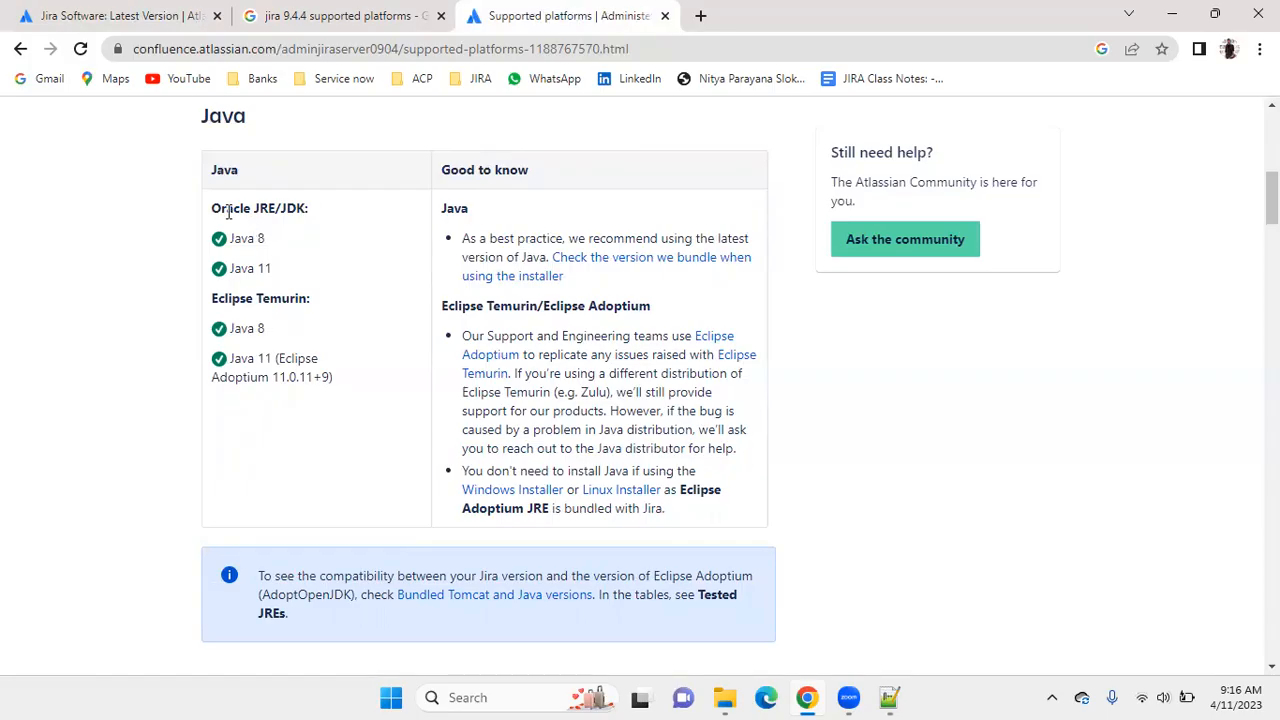
{"action": "left_click_drag", "start_coordinate": [211, 207], "coordinate": [268, 207]}
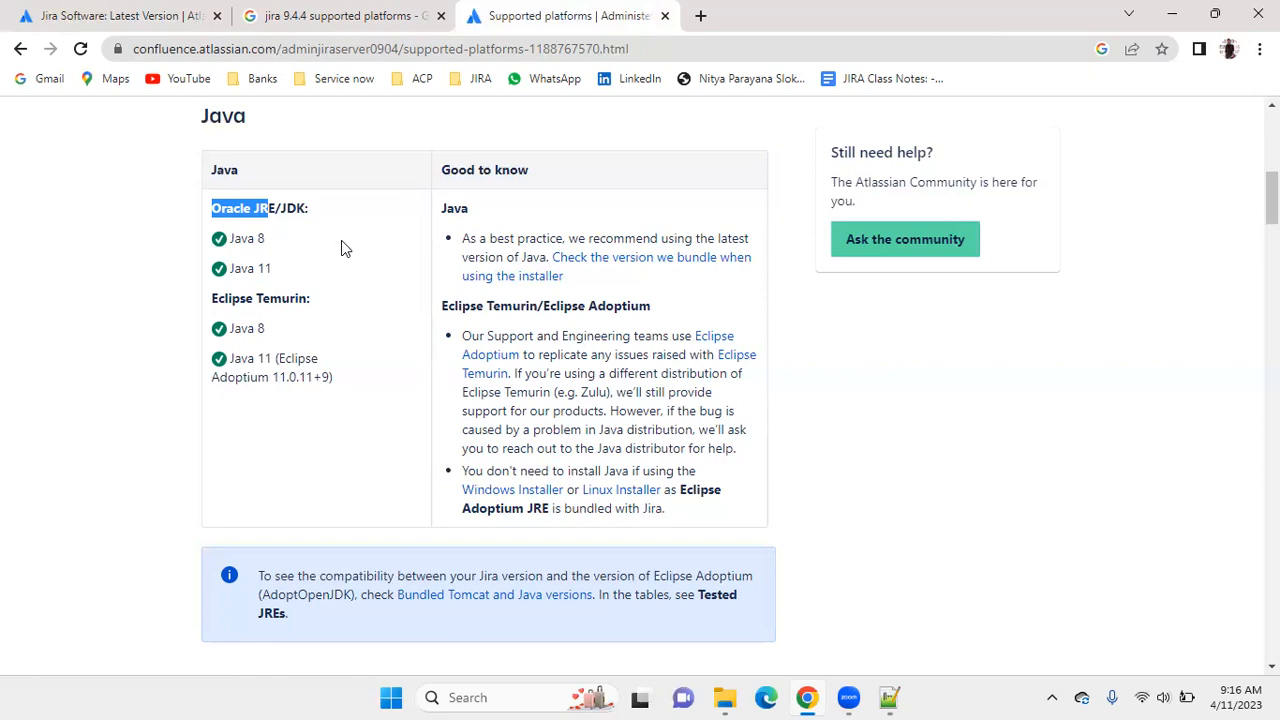
Review the supported operating systems for Jira 9.4 and highlight the Microsoft Windows entry.
{"action": "scroll", "coordinate": [341, 248], "scroll_direction": "down", "scroll_amount": 3}
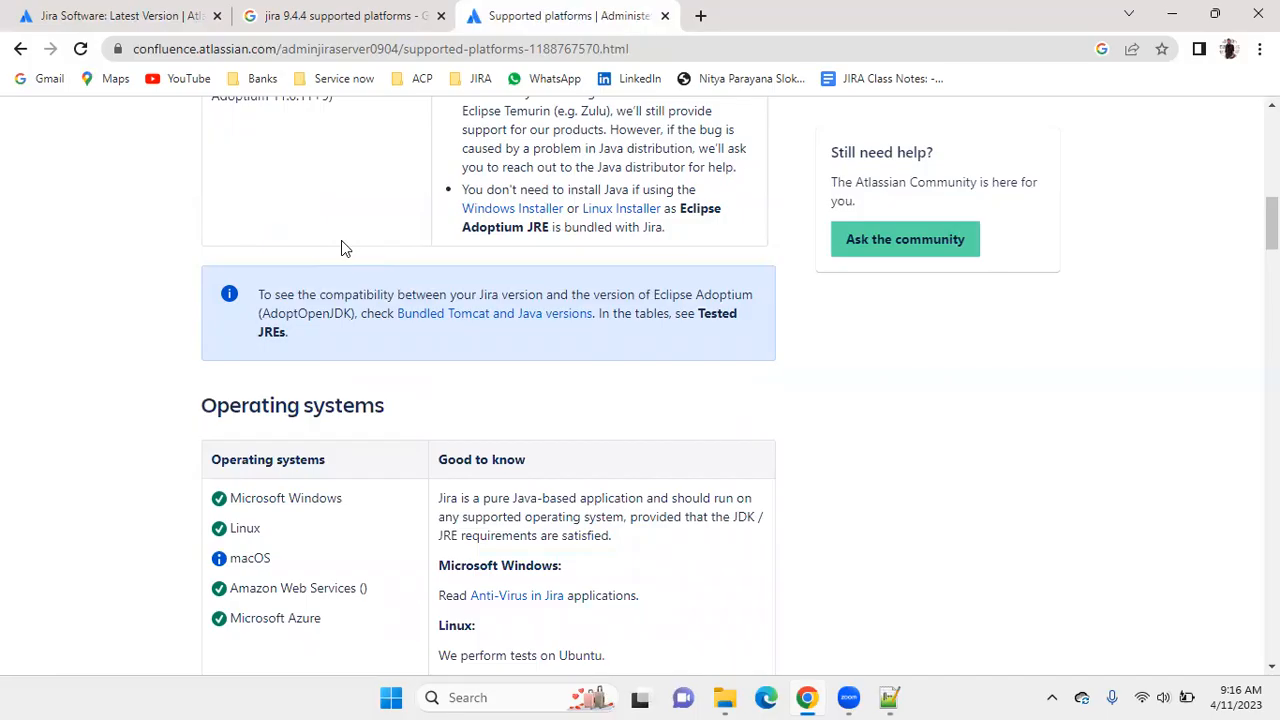
{"action": "scroll", "coordinate": [341, 248], "scroll_direction": "down", "scroll_amount": 2}
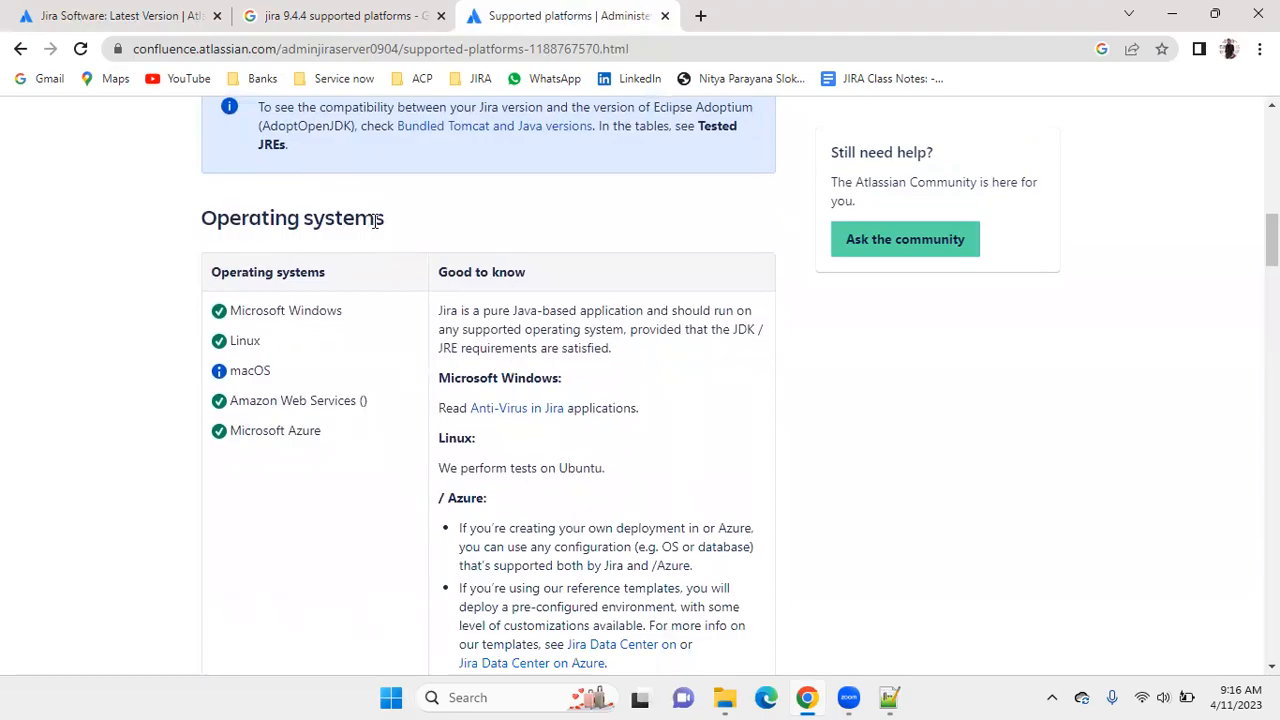
{"action": "scroll", "coordinate": [288, 393], "scroll_direction": "down", "scroll_amount": 1}
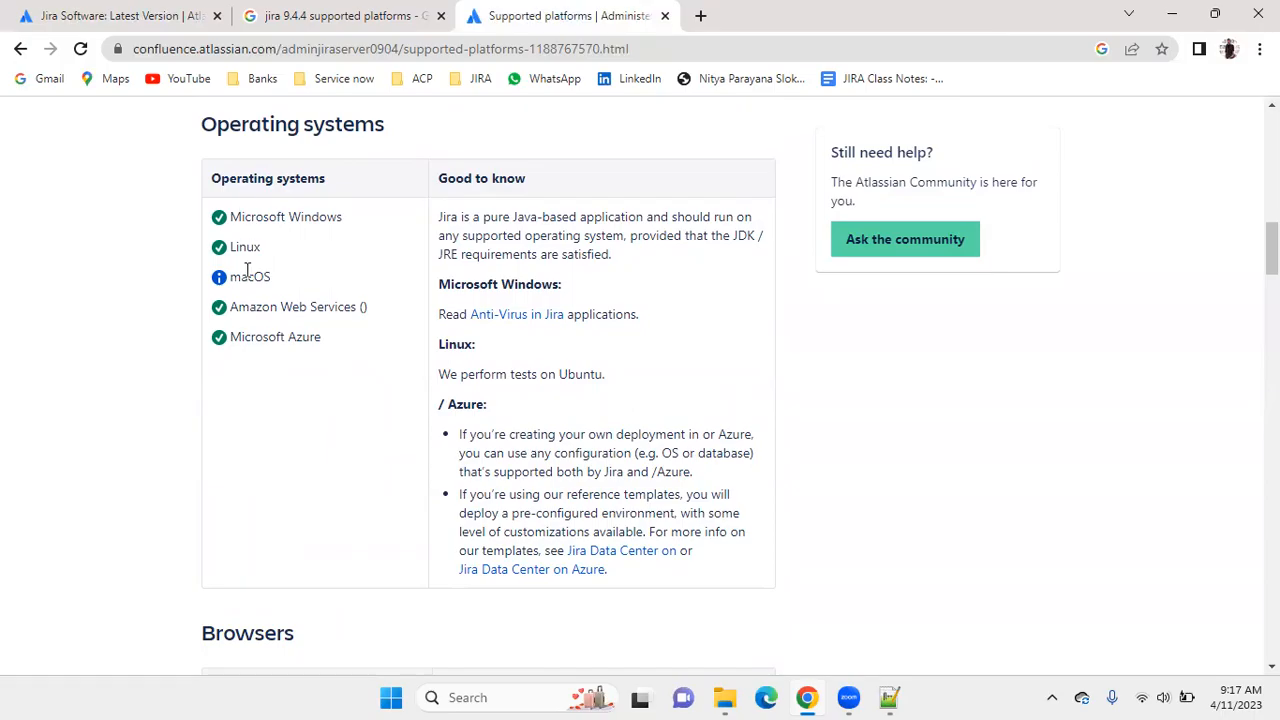
{"action": "scroll", "coordinate": [240, 394], "scroll_direction": "down", "scroll_amount": 1}
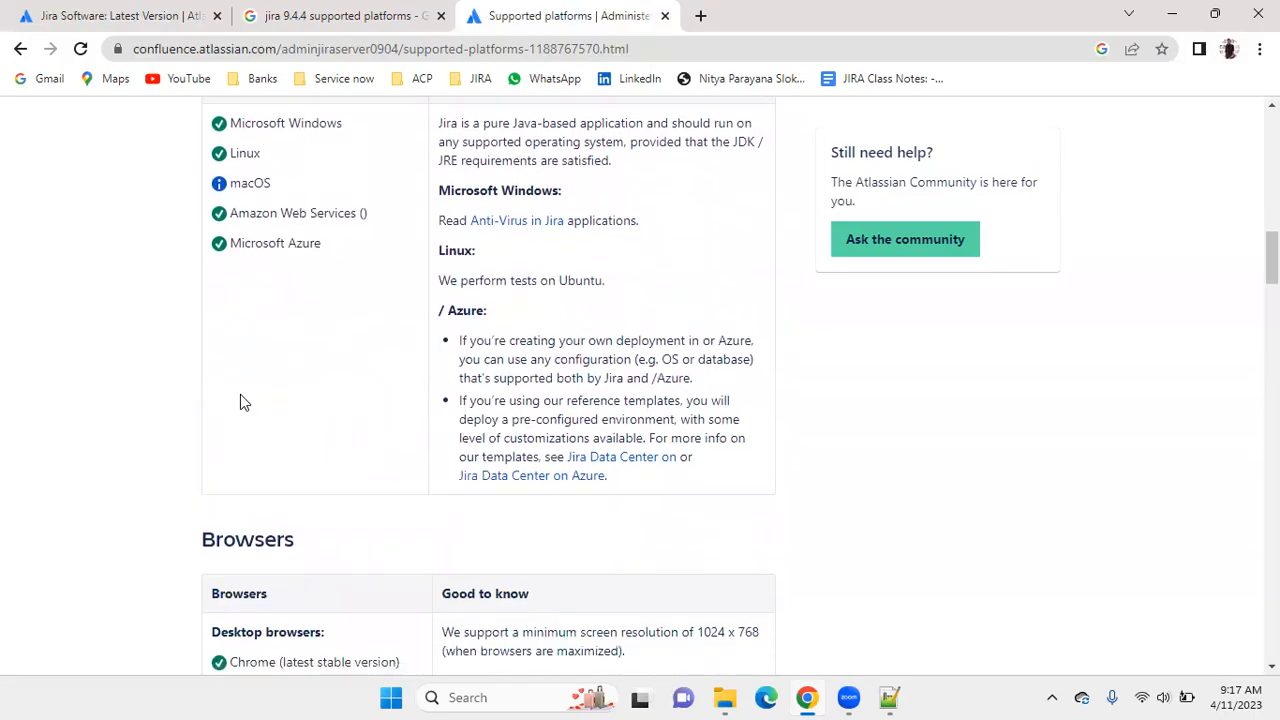
{"action": "scroll", "coordinate": [245, 388], "scroll_direction": "up", "scroll_amount": 2}
{"action": "left_click_drag", "start_coordinate": [371, 317], "coordinate": [225, 322]}
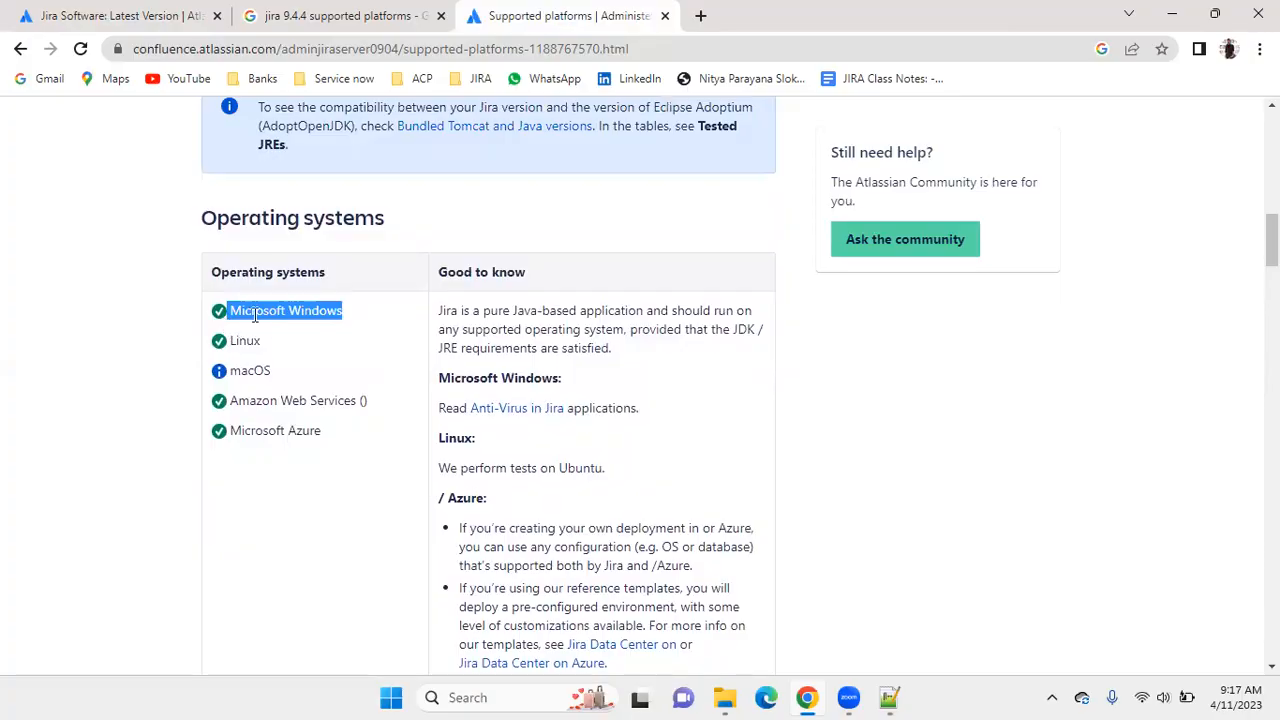
Review the desktop and mobile browsers in the Browsers section of the Jira 9.4 supported platforms.
{"action": "scroll", "coordinate": [281, 332], "scroll_direction": "down", "scroll_amount": 4}
{"action": "scroll", "coordinate": [281, 340], "scroll_direction": "down", "scroll_amount": 1}
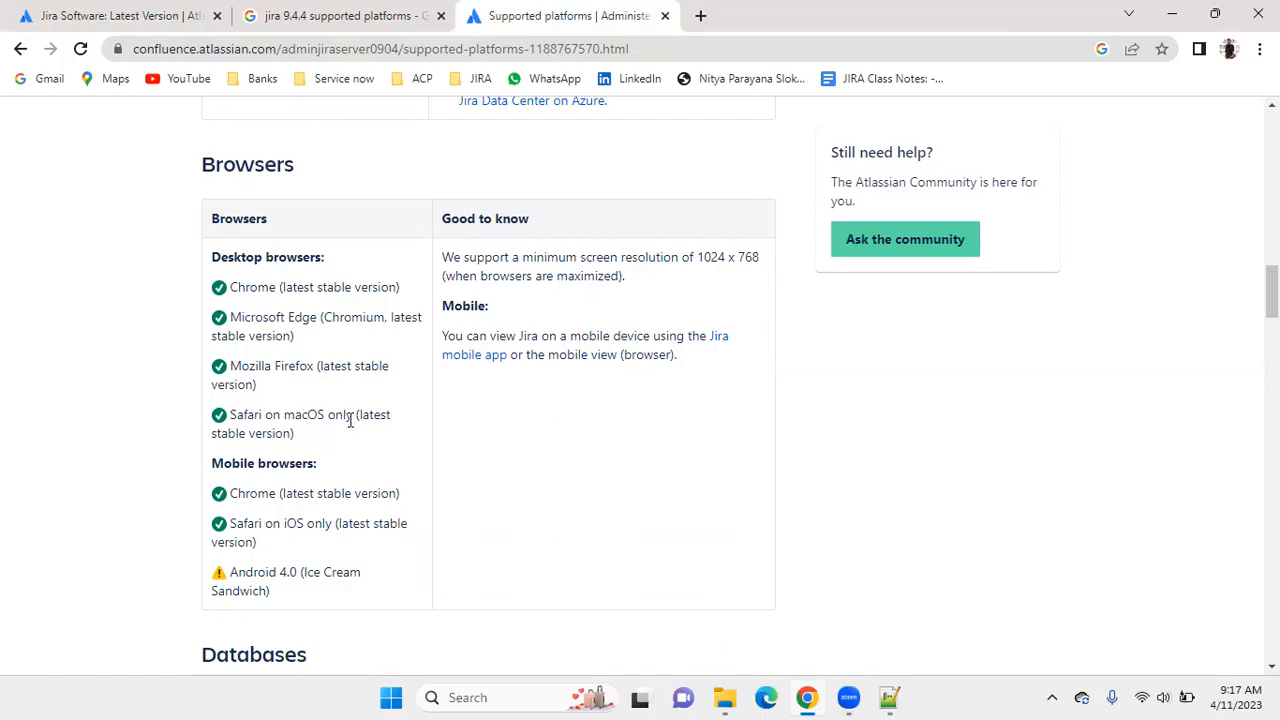
{"action": "scroll", "coordinate": [350, 410], "scroll_direction": "down", "scroll_amount": 2}
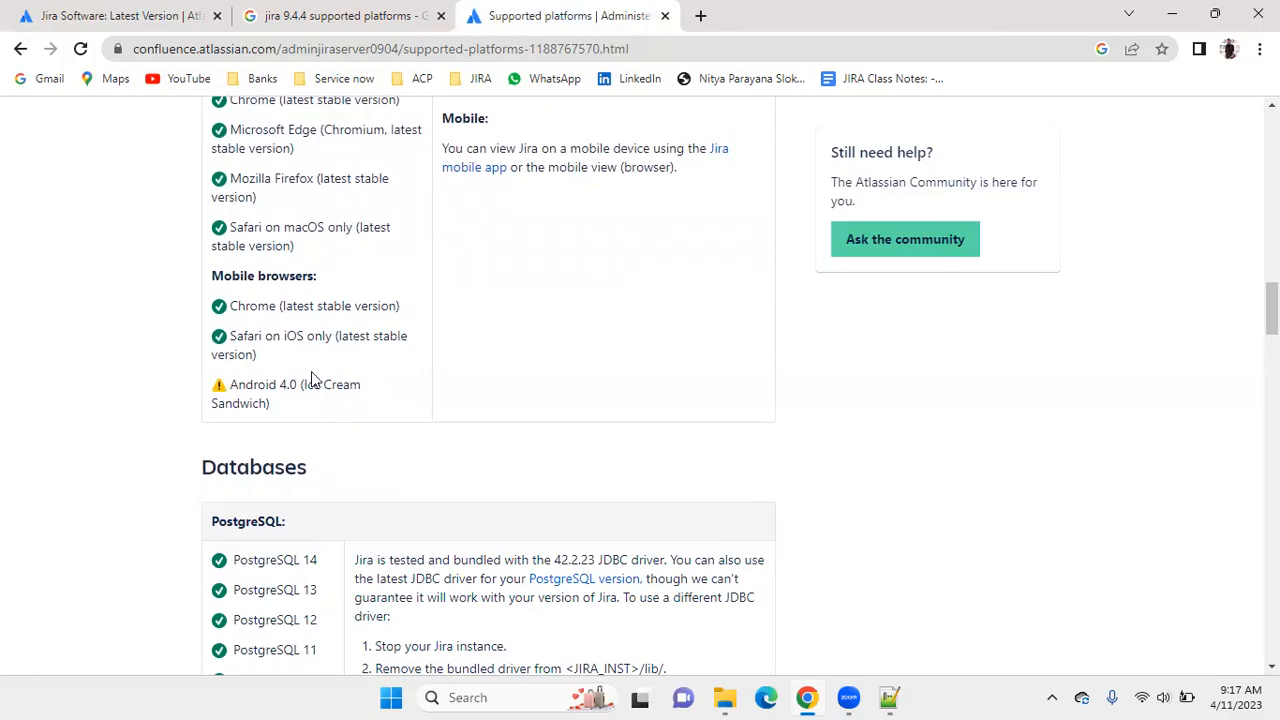
{"action": "scroll", "coordinate": [312, 378], "scroll_direction": "up", "scroll_amount": 1}
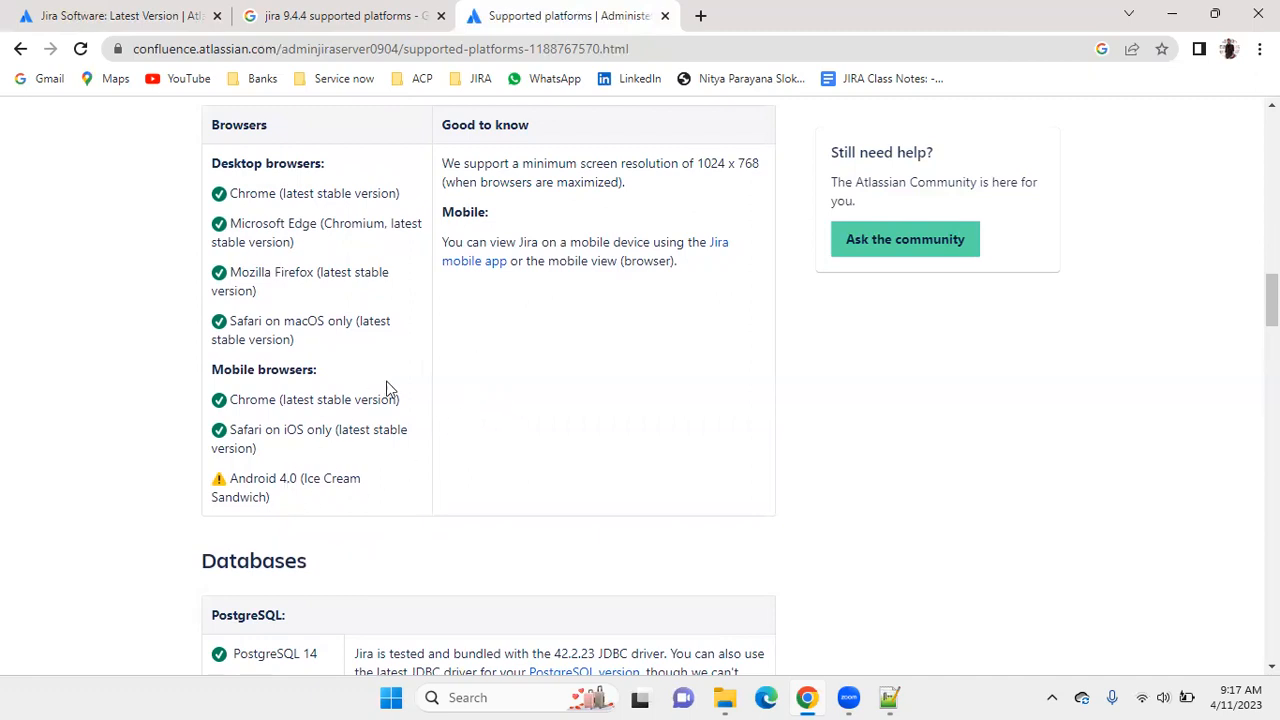
Examine the Databases section for the supported PostgreSQL, MySQL, Oracle and Microsoft SQL Server versions, and return to the PostgreSQL entries.
{"action": "scroll", "coordinate": [401, 373], "scroll_direction": "down", "scroll_amount": 4}
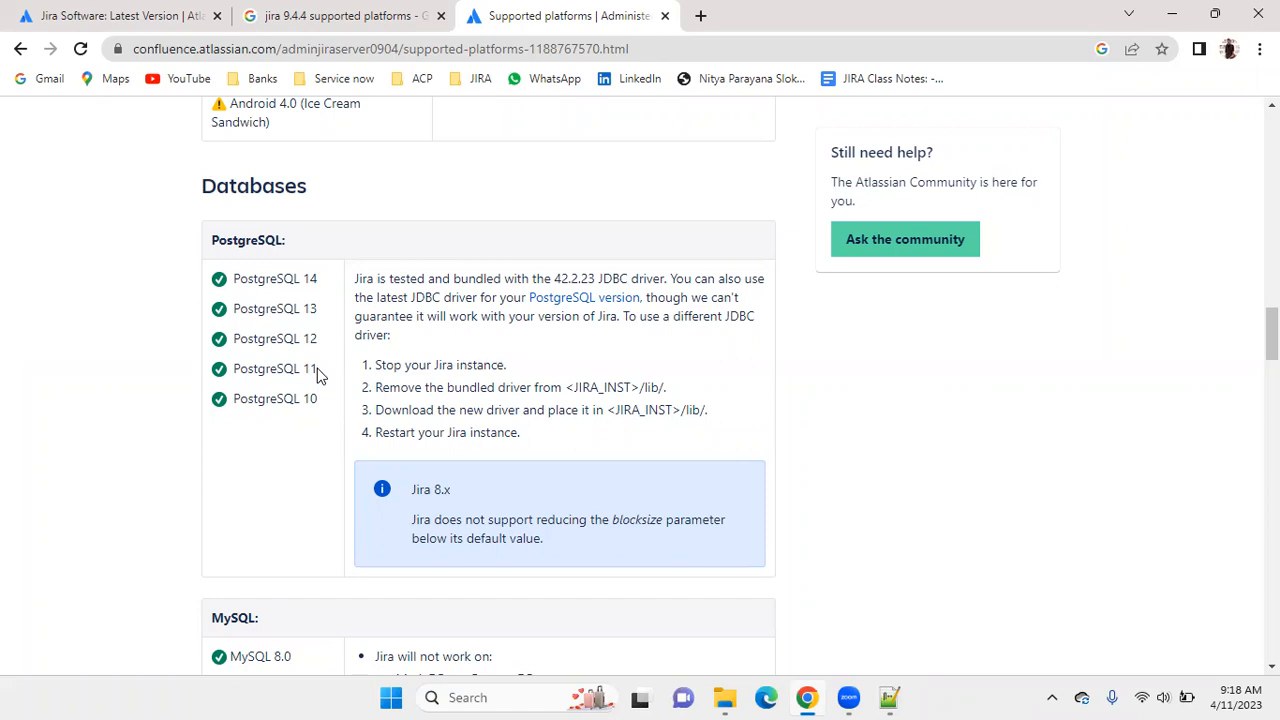
{"action": "scroll", "coordinate": [320, 372], "scroll_direction": "down", "scroll_amount": 3}
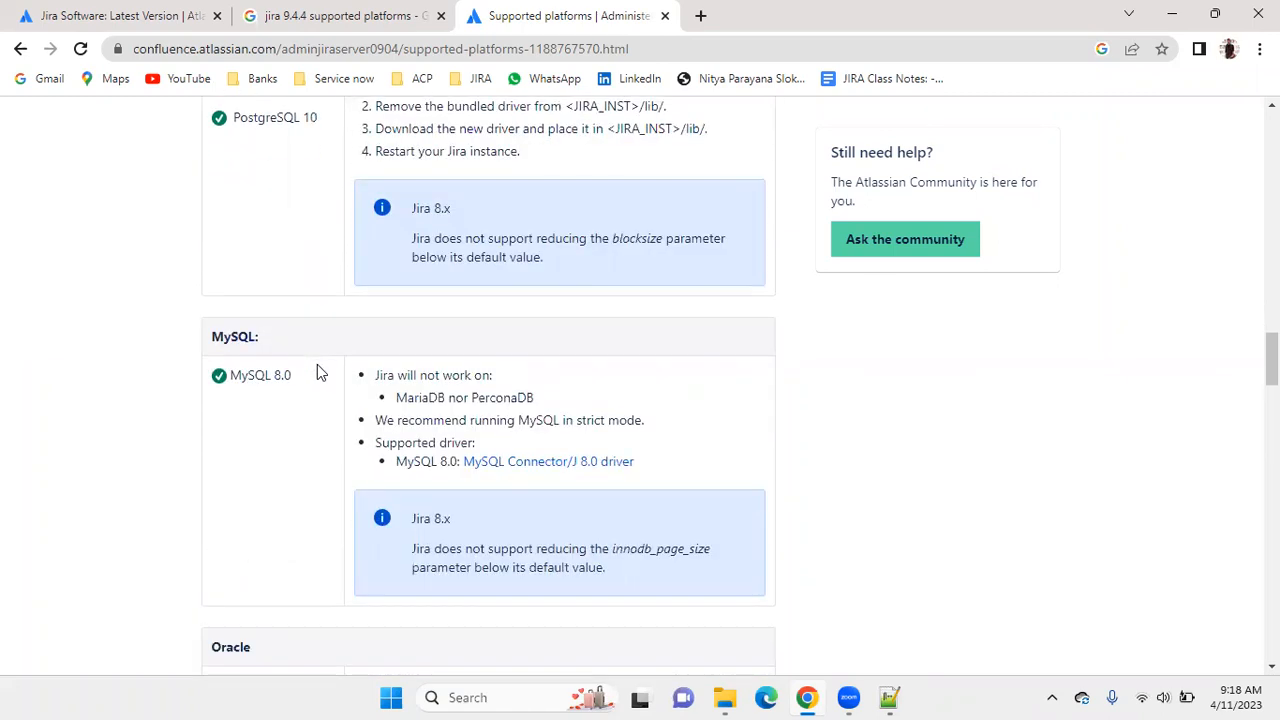
{"action": "scroll", "coordinate": [320, 372], "scroll_direction": "down", "scroll_amount": 3}
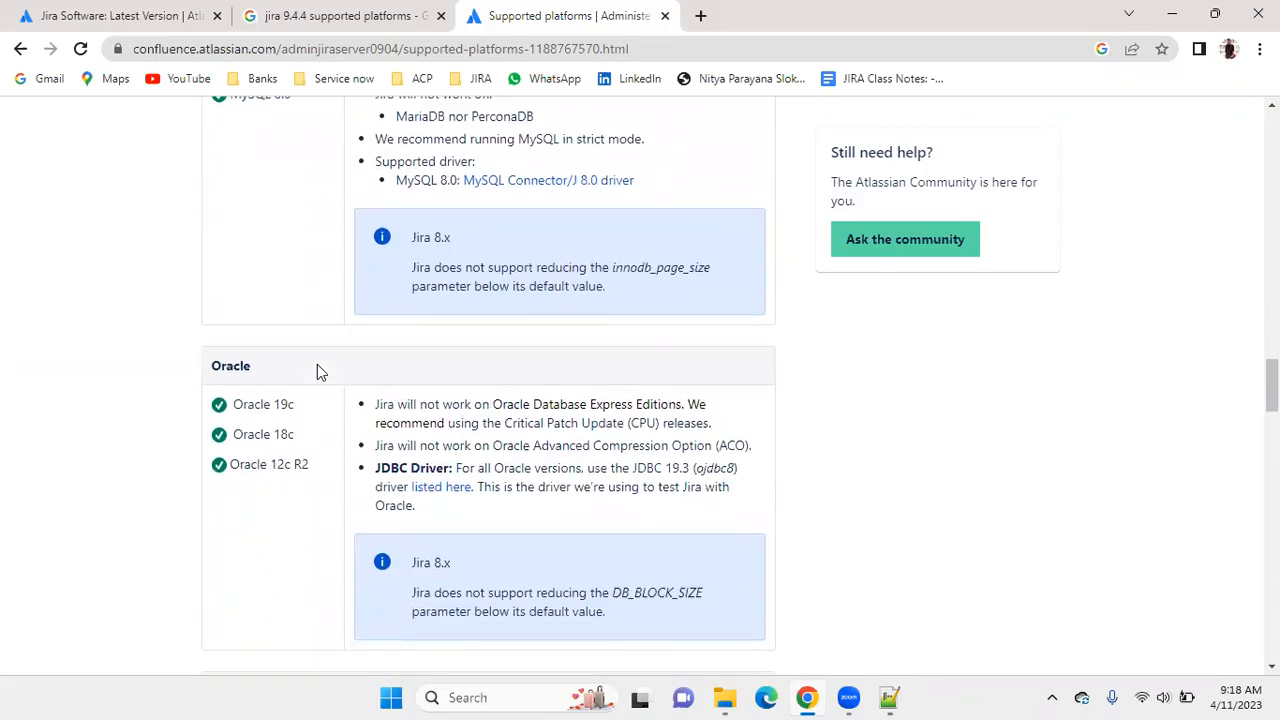
{"action": "scroll", "coordinate": [317, 364], "scroll_direction": "down", "scroll_amount": 6}
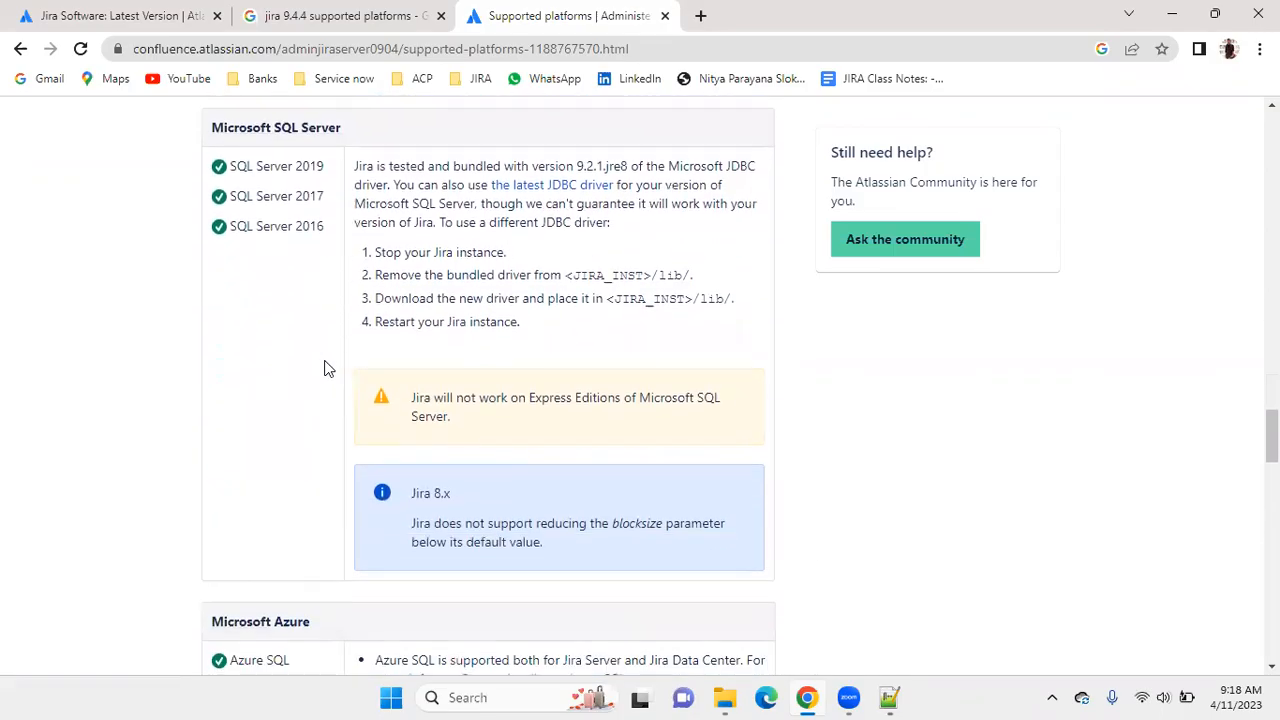
{"action": "scroll", "coordinate": [326, 364], "scroll_direction": "down", "scroll_amount": 2}
{"action": "scroll", "coordinate": [331, 357], "scroll_direction": "up", "scroll_amount": 10}
{"action": "scroll", "coordinate": [345, 343], "scroll_direction": "up", "scroll_amount": 5}
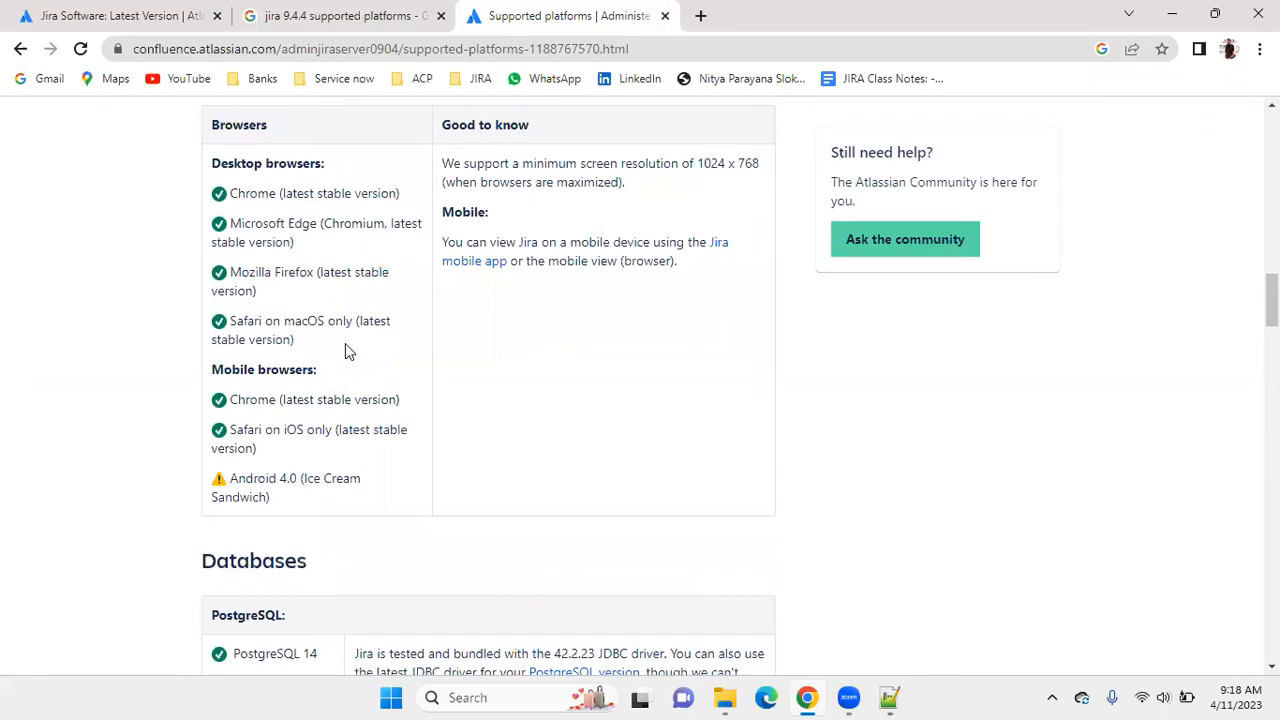
{"action": "scroll", "coordinate": [345, 343], "scroll_direction": "down", "scroll_amount": 4}
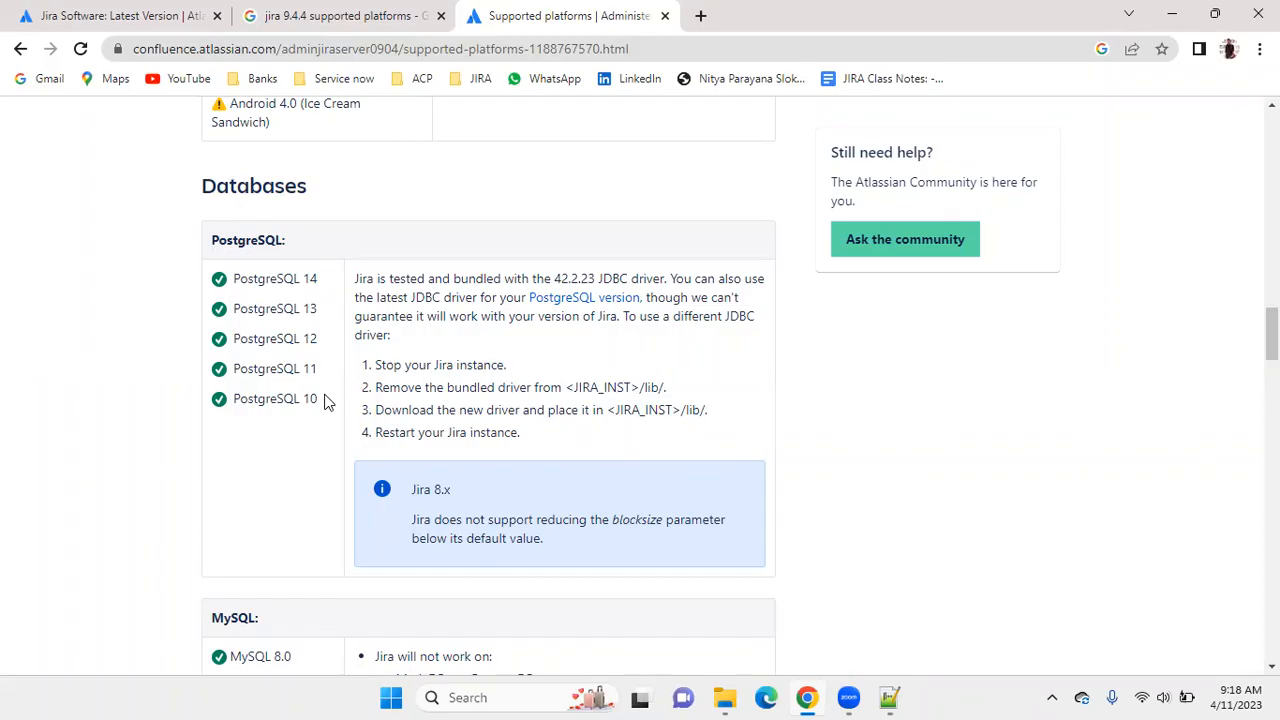
Review the supported databases from PostgreSQL to Amazon Aurora, highlighting the PostgreSQL versions and the embedded H2 1.4.200 entry.
{"action": "left_click_drag", "start_coordinate": [318, 400], "coordinate": [236, 270]}
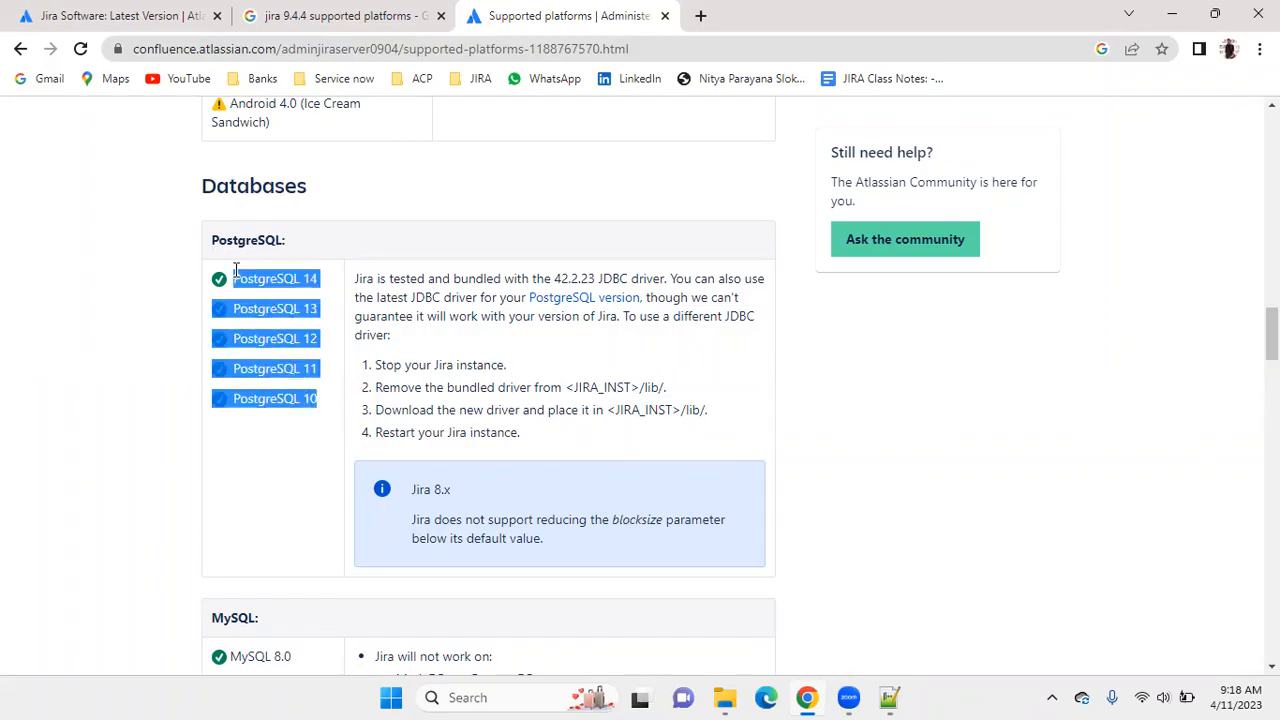
{"action": "left_click", "coordinate": [290, 457]}
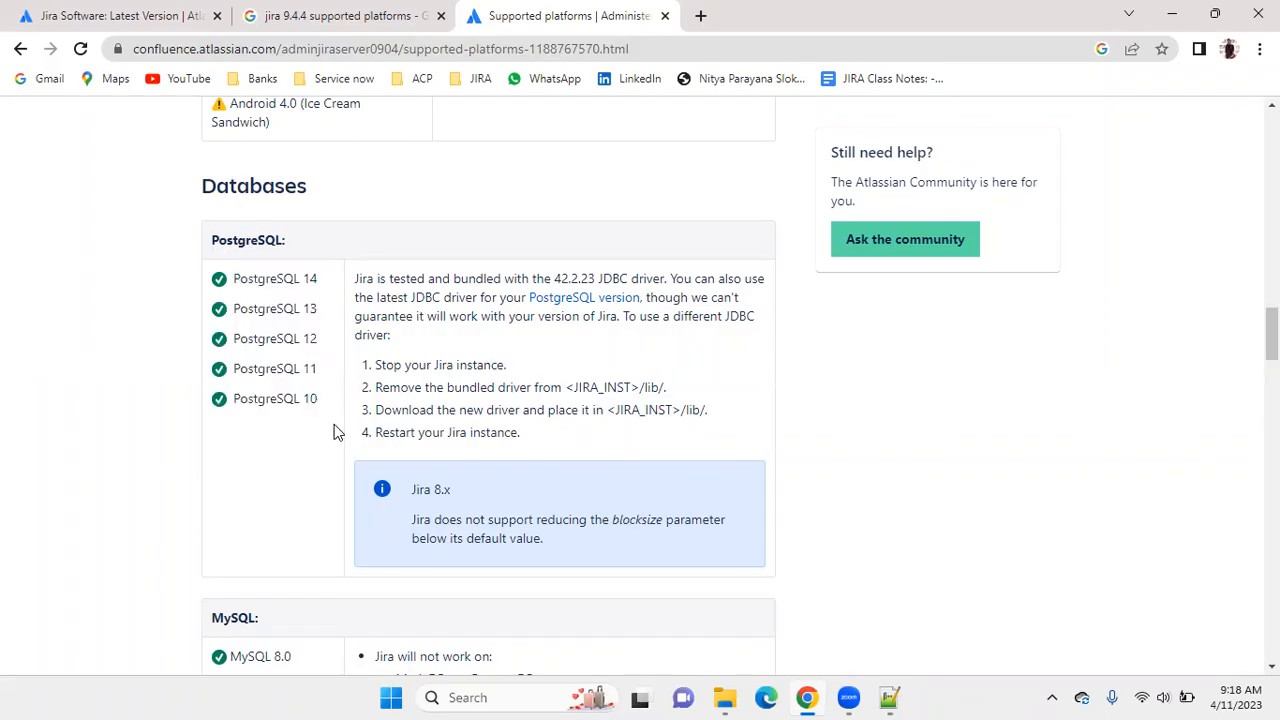
{"action": "scroll", "coordinate": [334, 428], "scroll_direction": "down", "scroll_amount": 3}
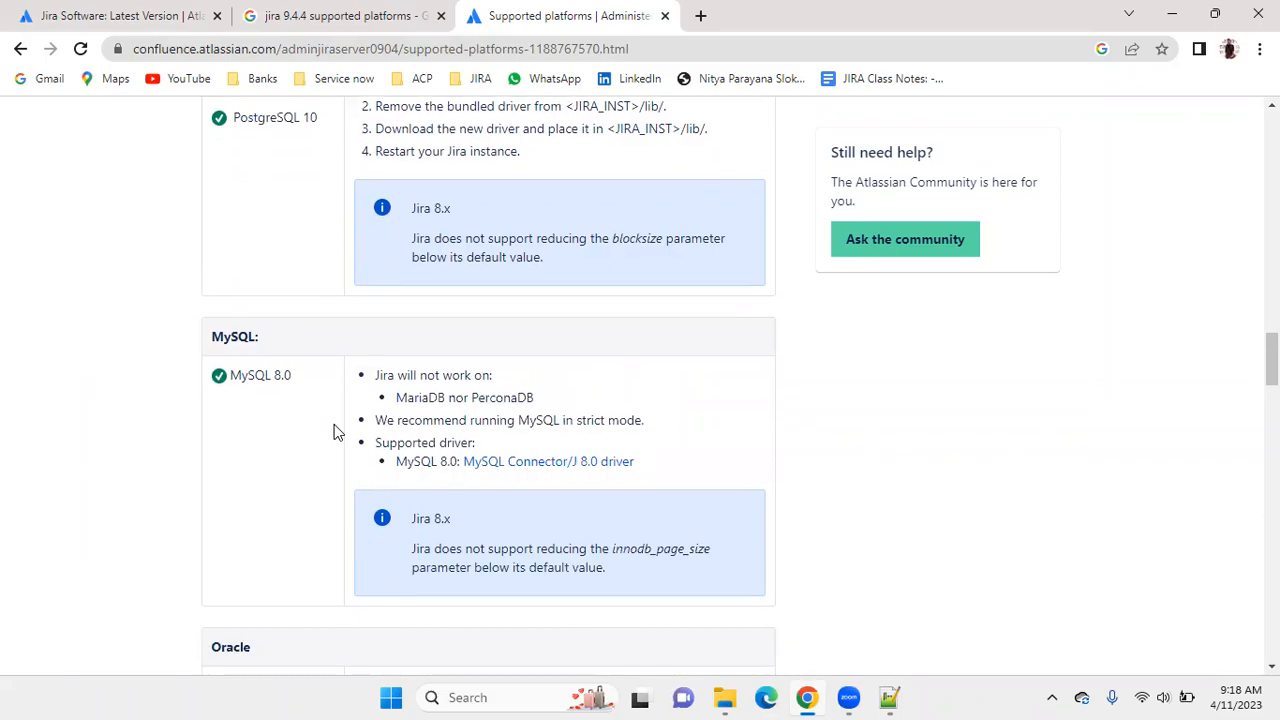
{"action": "scroll", "coordinate": [335, 432], "scroll_direction": "down", "scroll_amount": 3}
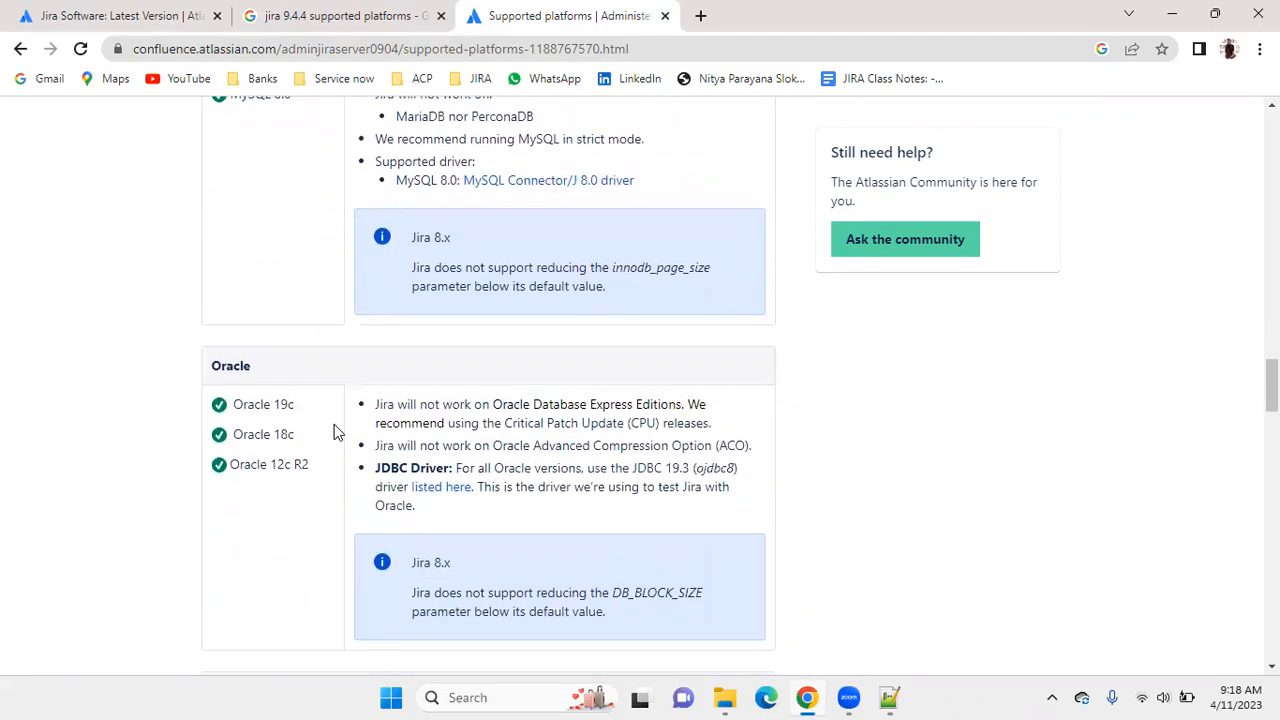
{"action": "scroll", "coordinate": [335, 432], "scroll_direction": "down", "scroll_amount": 5}
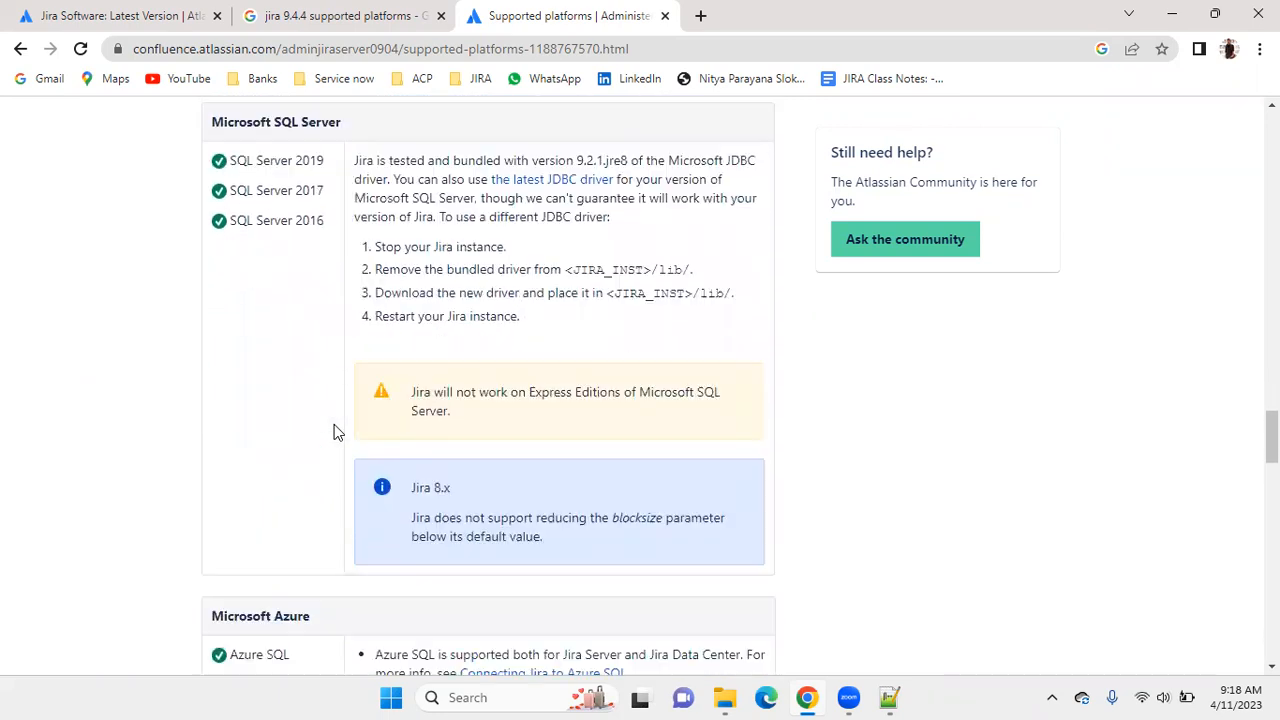
{"action": "scroll", "coordinate": [335, 432], "scroll_direction": "down", "scroll_amount": 4}
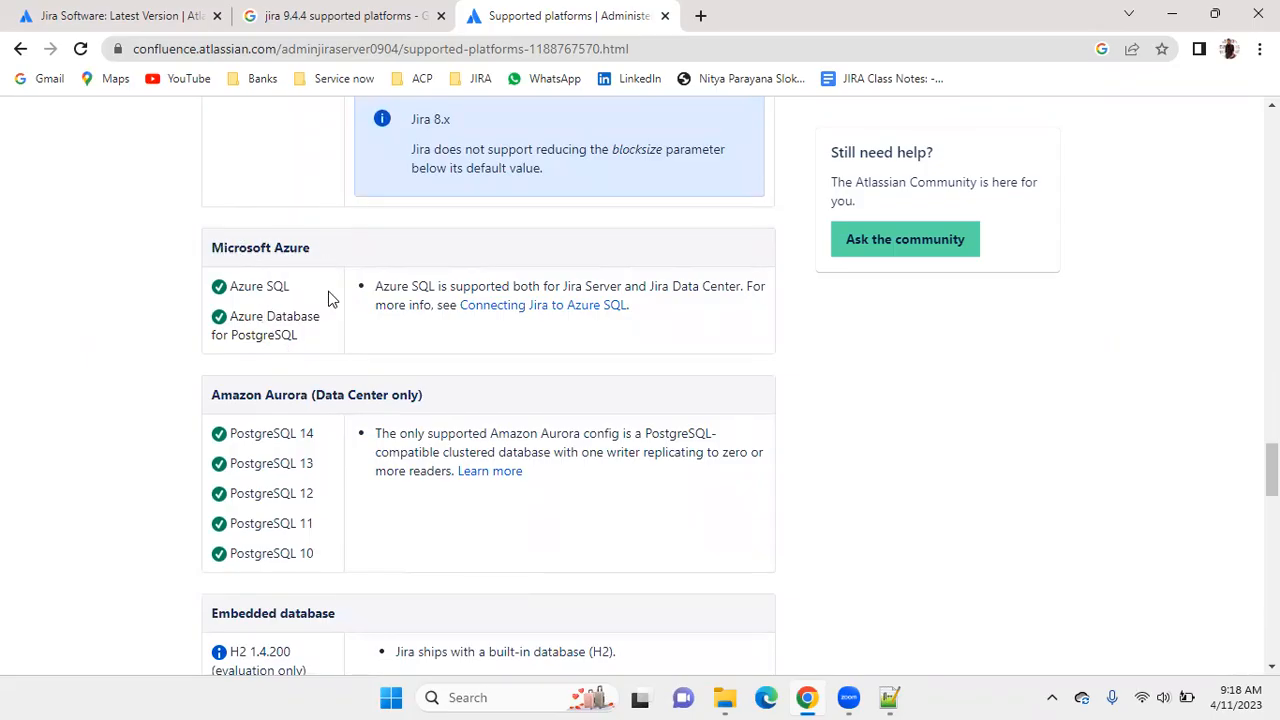
{"action": "scroll", "coordinate": [289, 374], "scroll_direction": "down", "scroll_amount": 2}
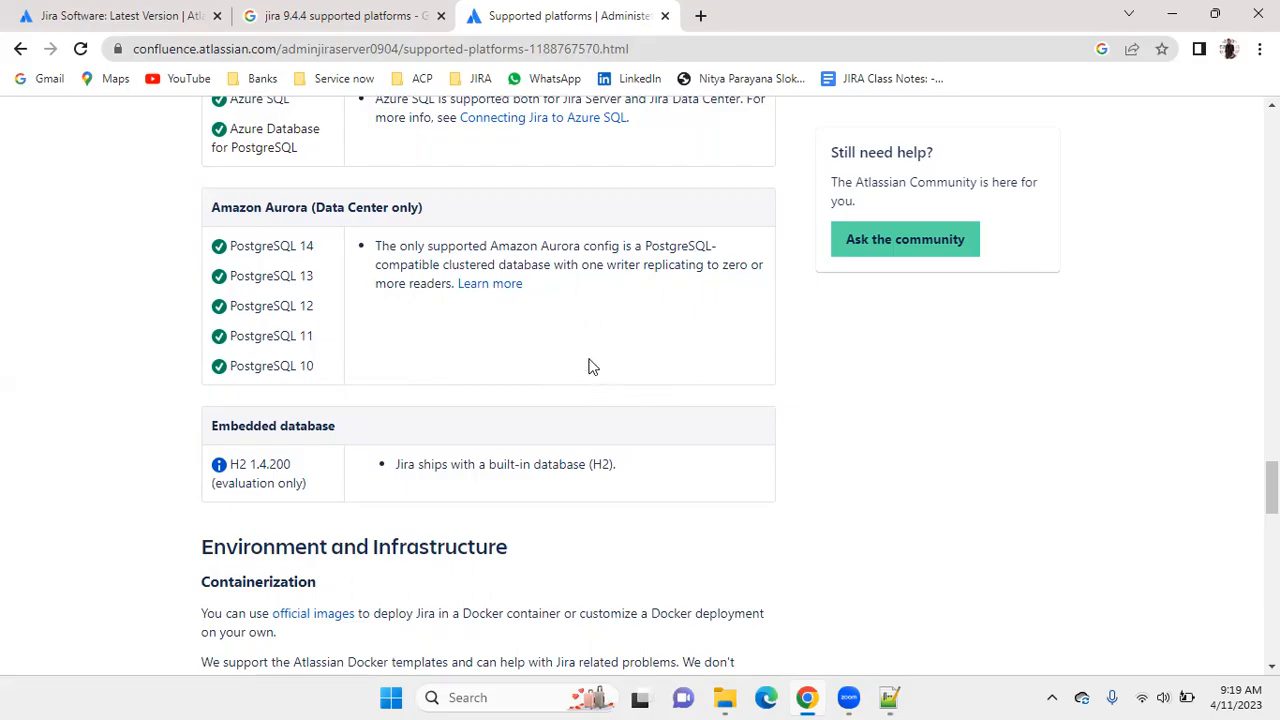
{"action": "triple_click", "coordinate": [276, 466]}
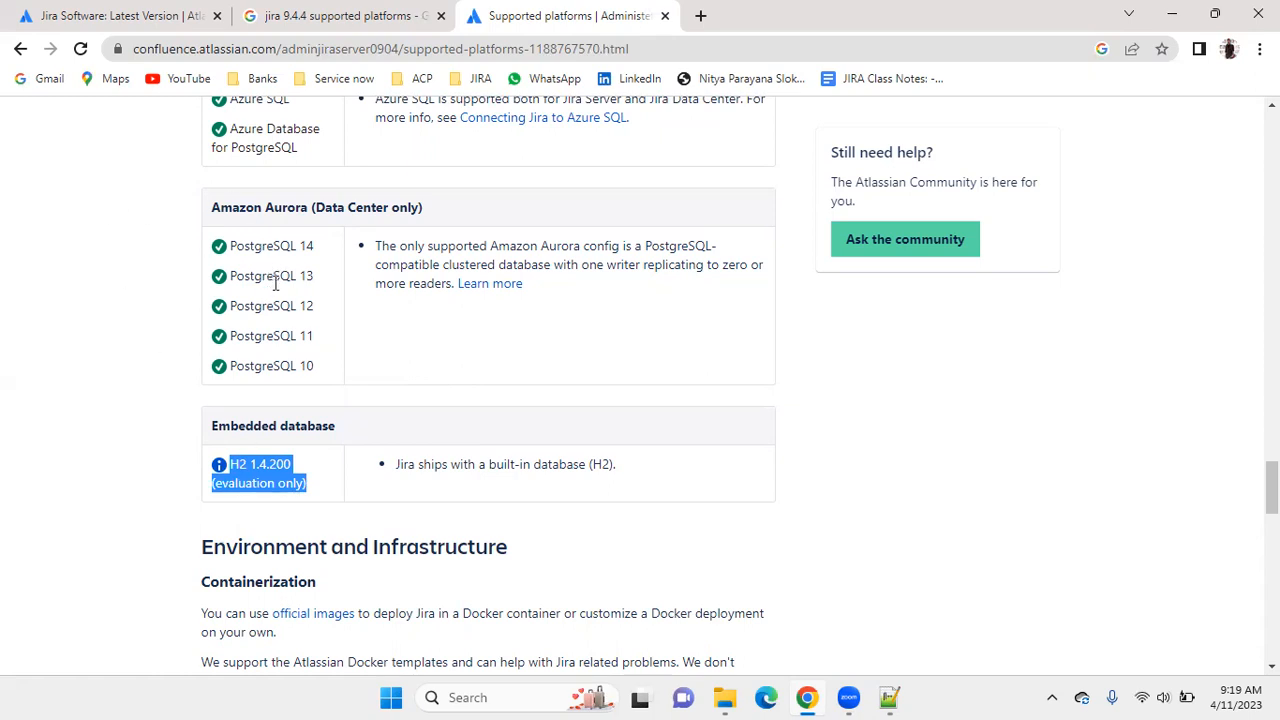
Review the Environment and Infrastructure section through external user directories and mail servers, and return to the MySQL entry.
{"action": "scroll", "coordinate": [309, 334], "scroll_direction": "down", "scroll_amount": 3}
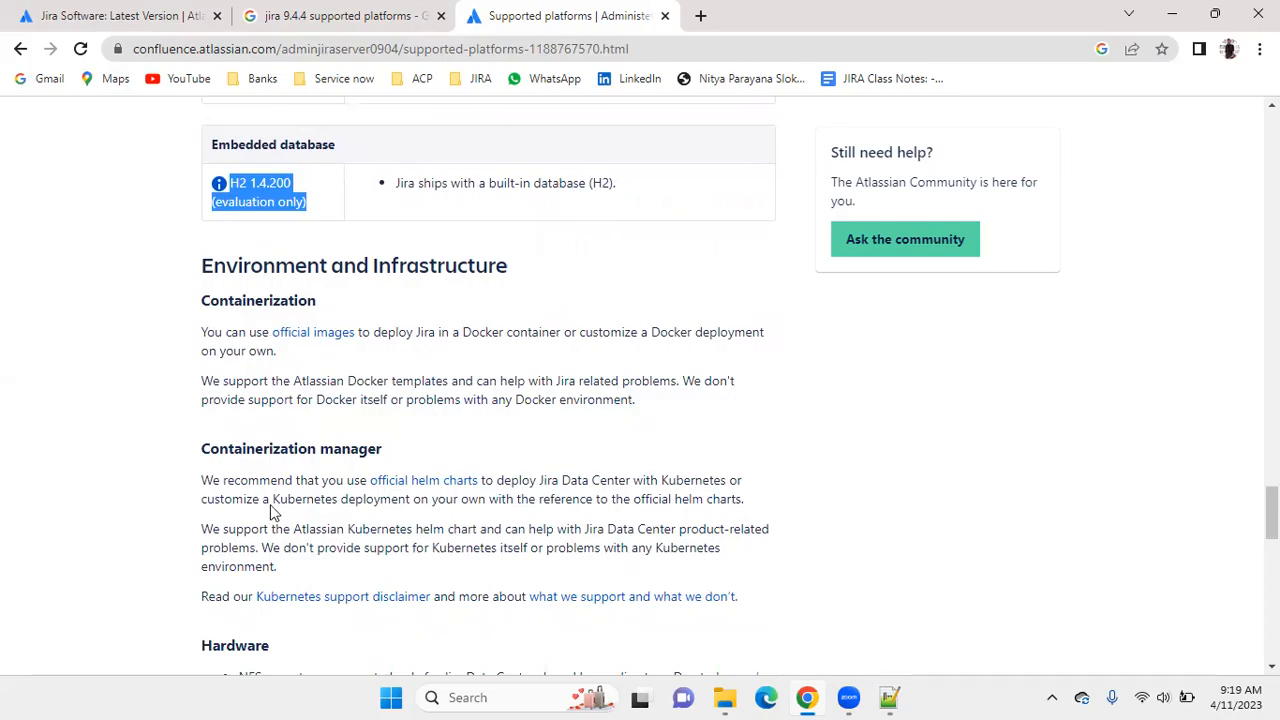
{"action": "scroll", "coordinate": [312, 445], "scroll_direction": "down", "scroll_amount": 5}
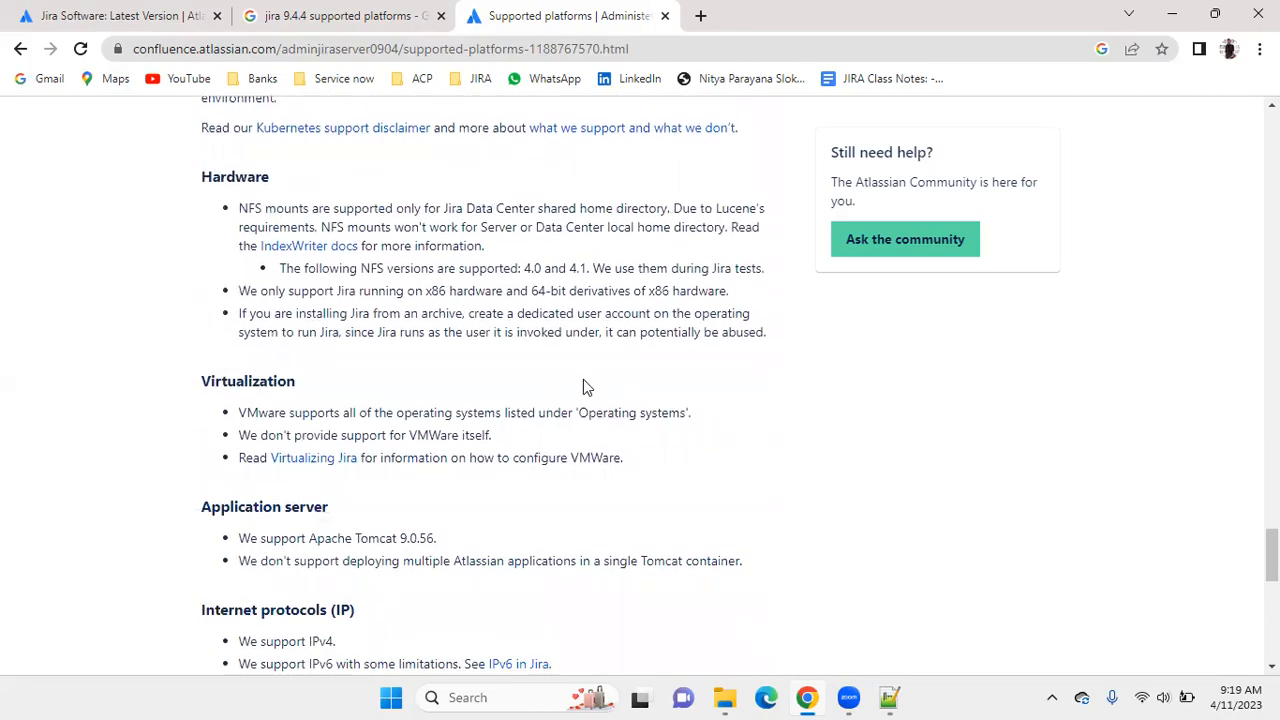
{"action": "scroll", "coordinate": [586, 388], "scroll_direction": "down", "scroll_amount": 2}
{"action": "scroll", "coordinate": [583, 406], "scroll_direction": "down", "scroll_amount": 3}
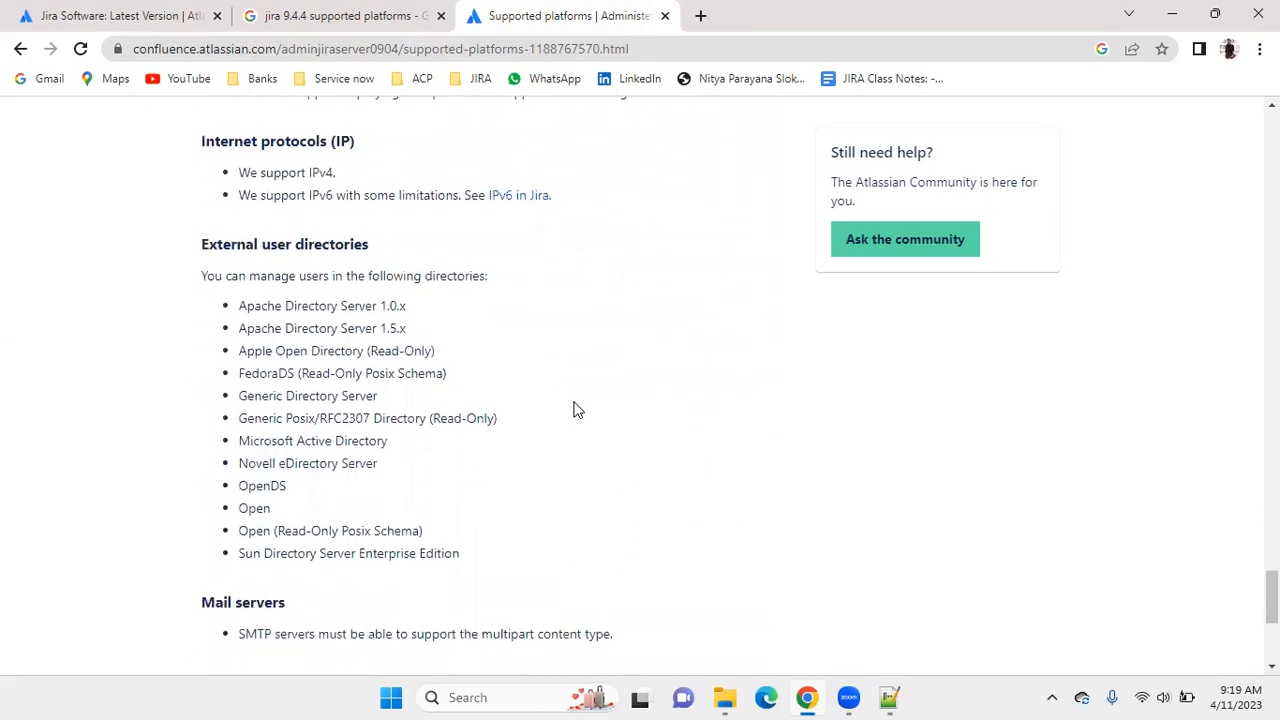
{"action": "scroll", "coordinate": [577, 390], "scroll_direction": "up", "scroll_amount": 15}
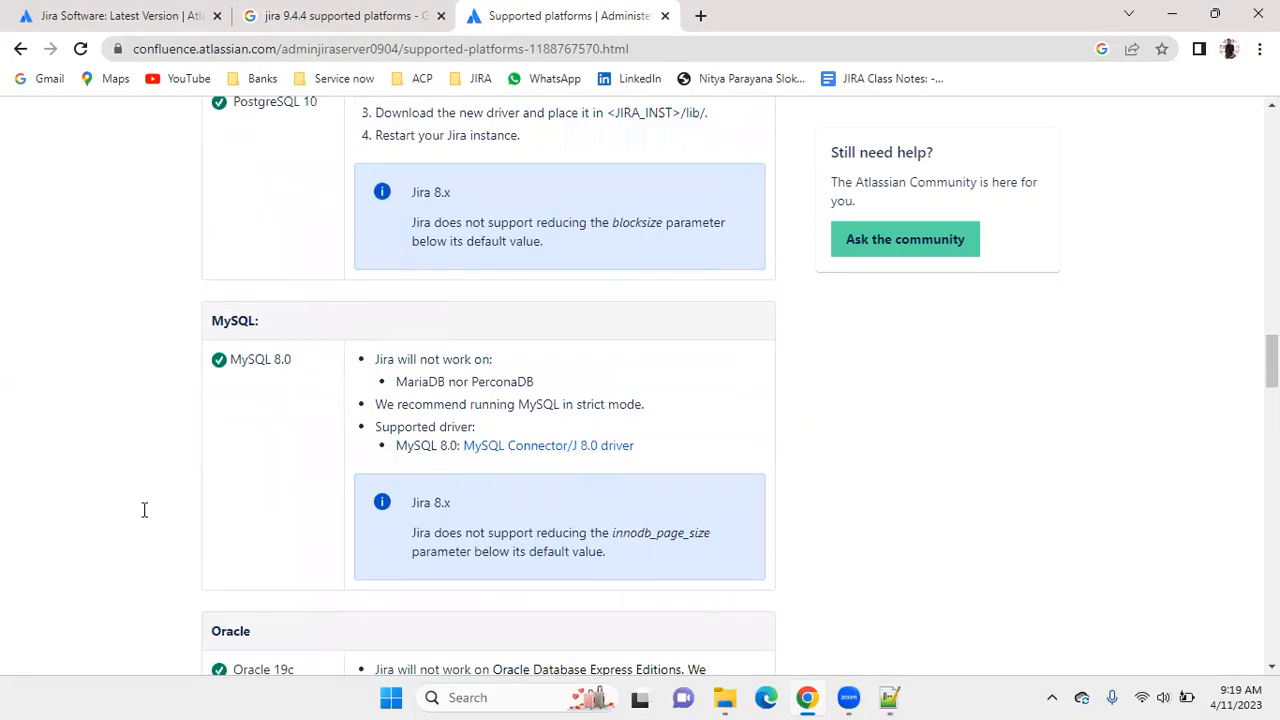
Switch to Notepad++ and add the lines "JDK INstall" and "Database." below the version 9.4.4 note.
{"action": "key", "text": "alt+Tab"}
{"action": "type", "text": "JDK INstr"}
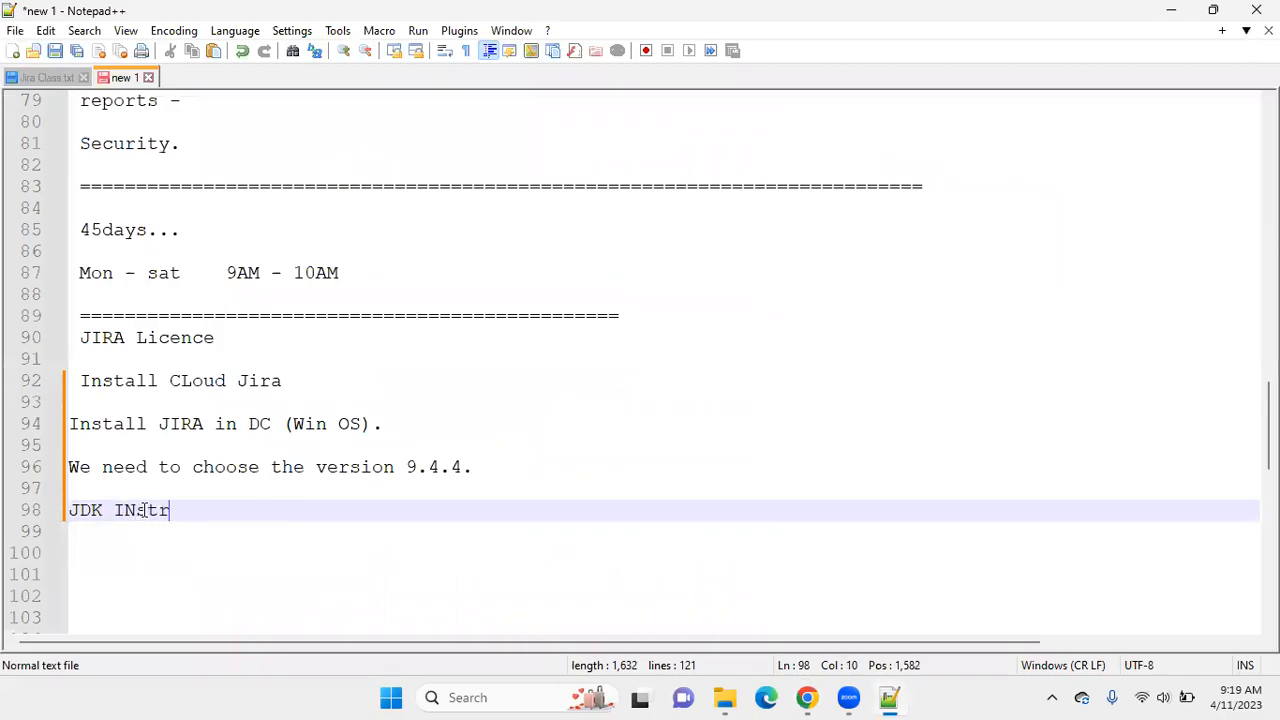
{"action": "key", "text": "BackSpace"}
{"action": "type", "text": "all"}
{"action": "key", "text": "Return"}
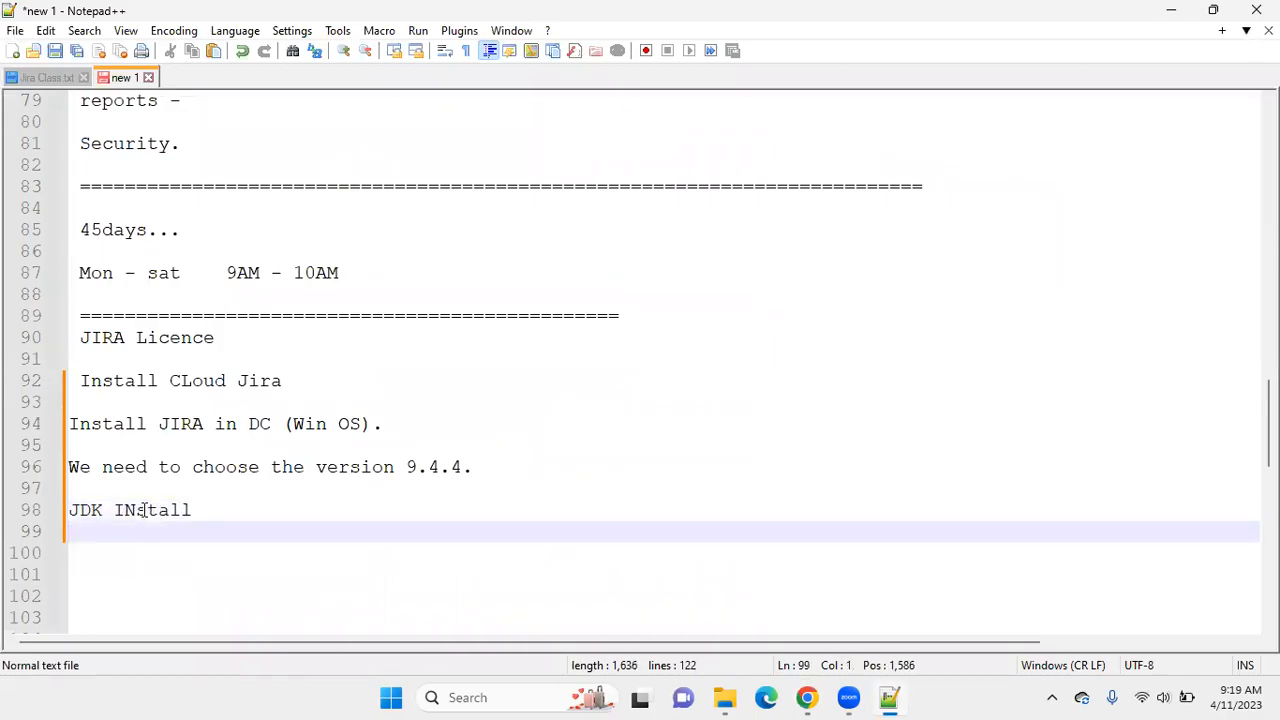
{"action": "type", "text": "Database."}
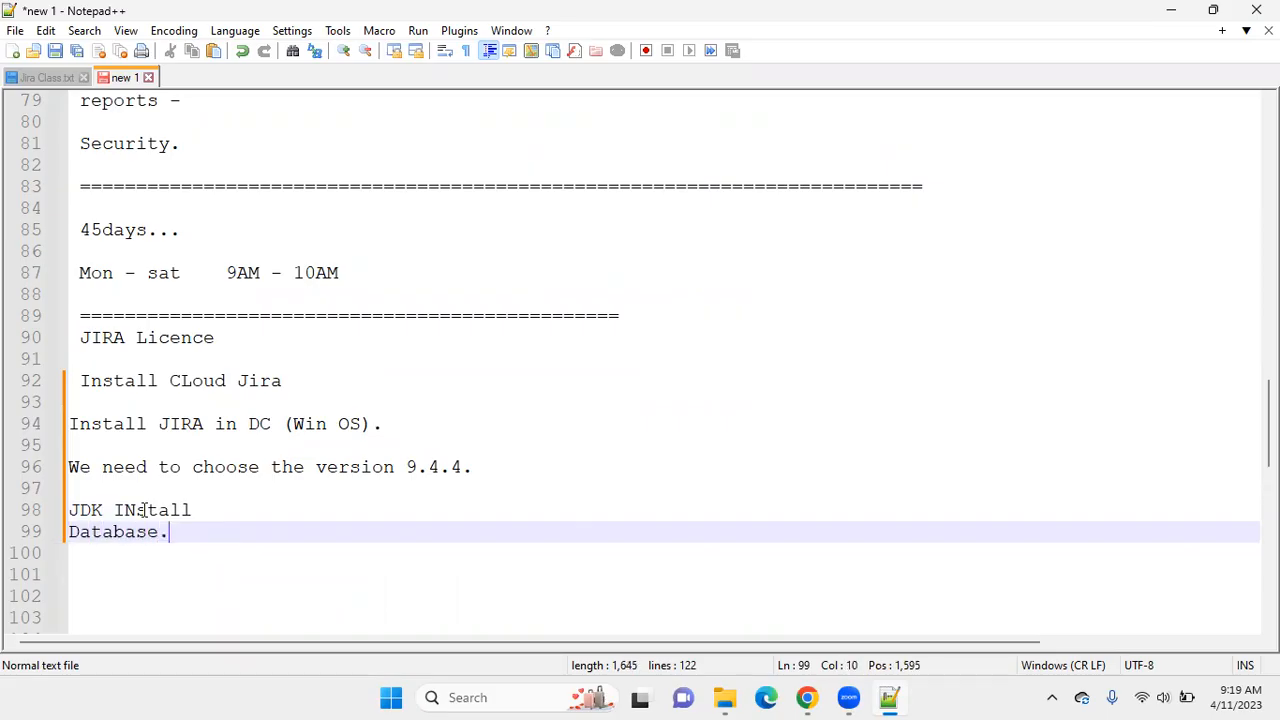
Correct "INstall" to "Install" in the JDK line and append a dash to it.
{"action": "left_click", "coordinate": [134, 511]}
{"action": "key", "text": "BackSpace"}
{"action": "type", "text": "n"}
{"action": "left_click", "coordinate": [226, 503]}
{"action": "type", "text": "-"}
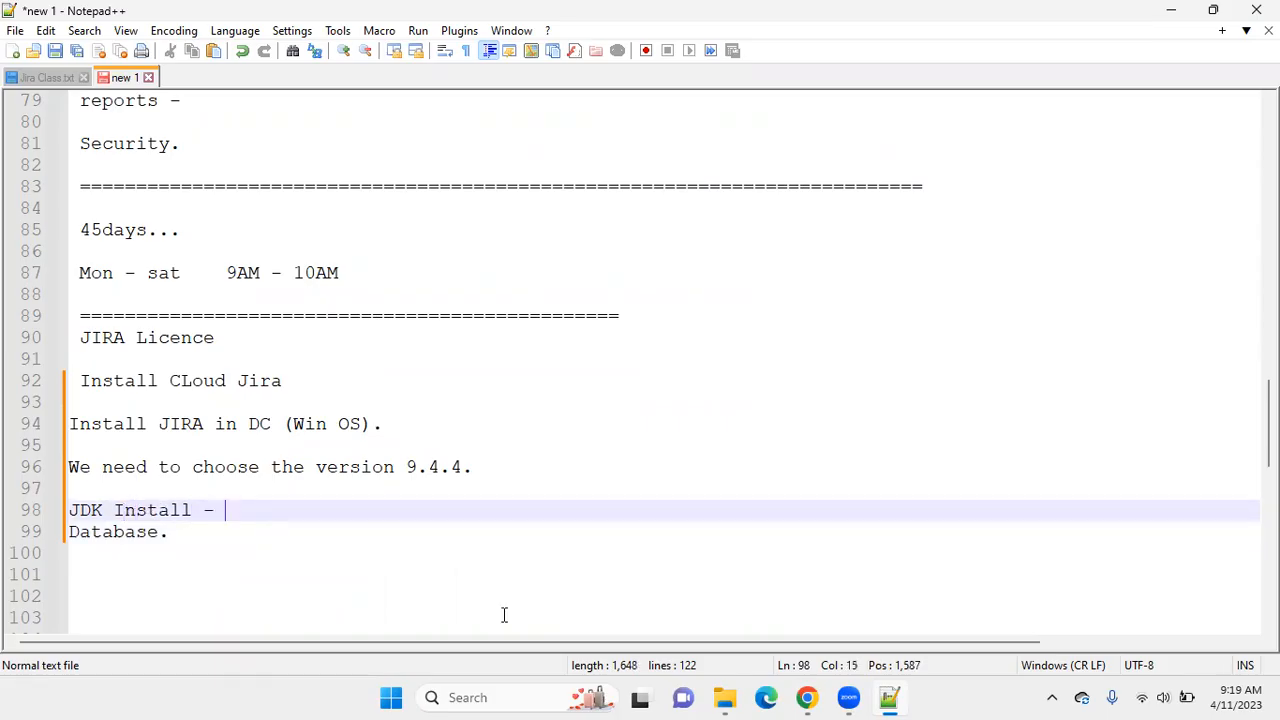
Switch to Chrome and search Google in a new tab for "jdk 11 download".
{"action": "left_click", "coordinate": [810, 697]}
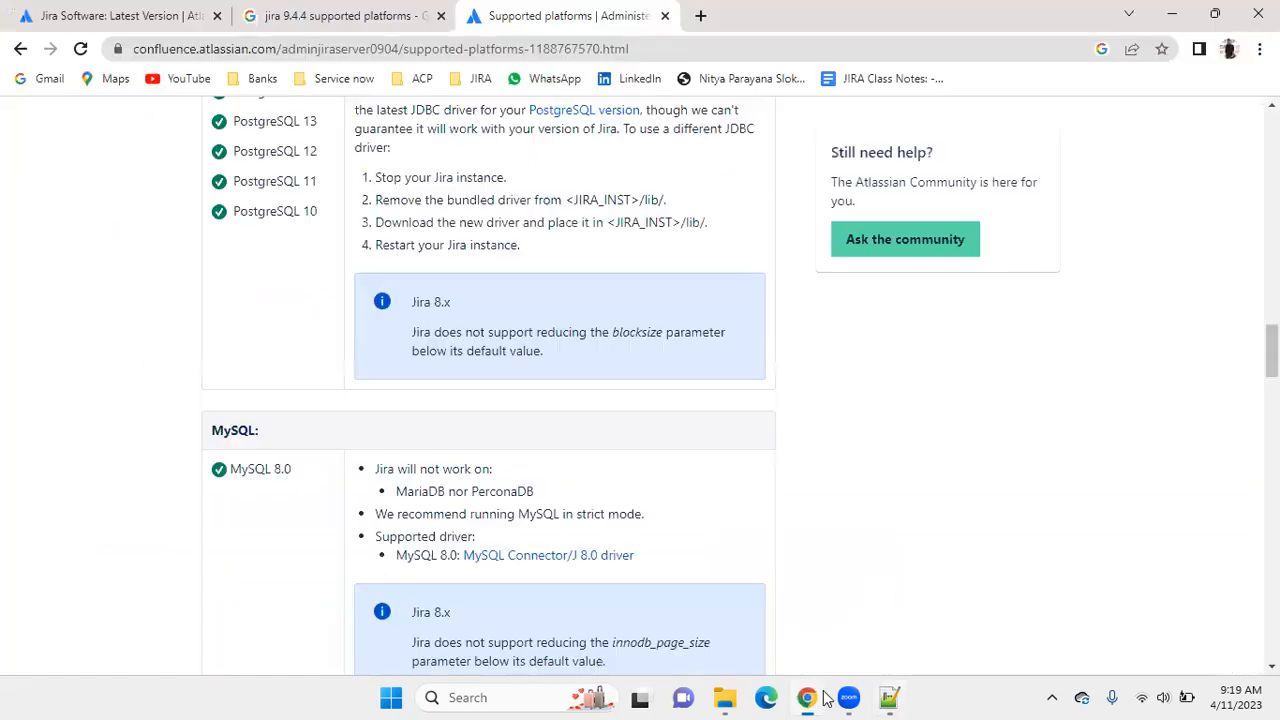
{"action": "left_click", "coordinate": [700, 16]}
{"action": "type", "text": "jdk"}
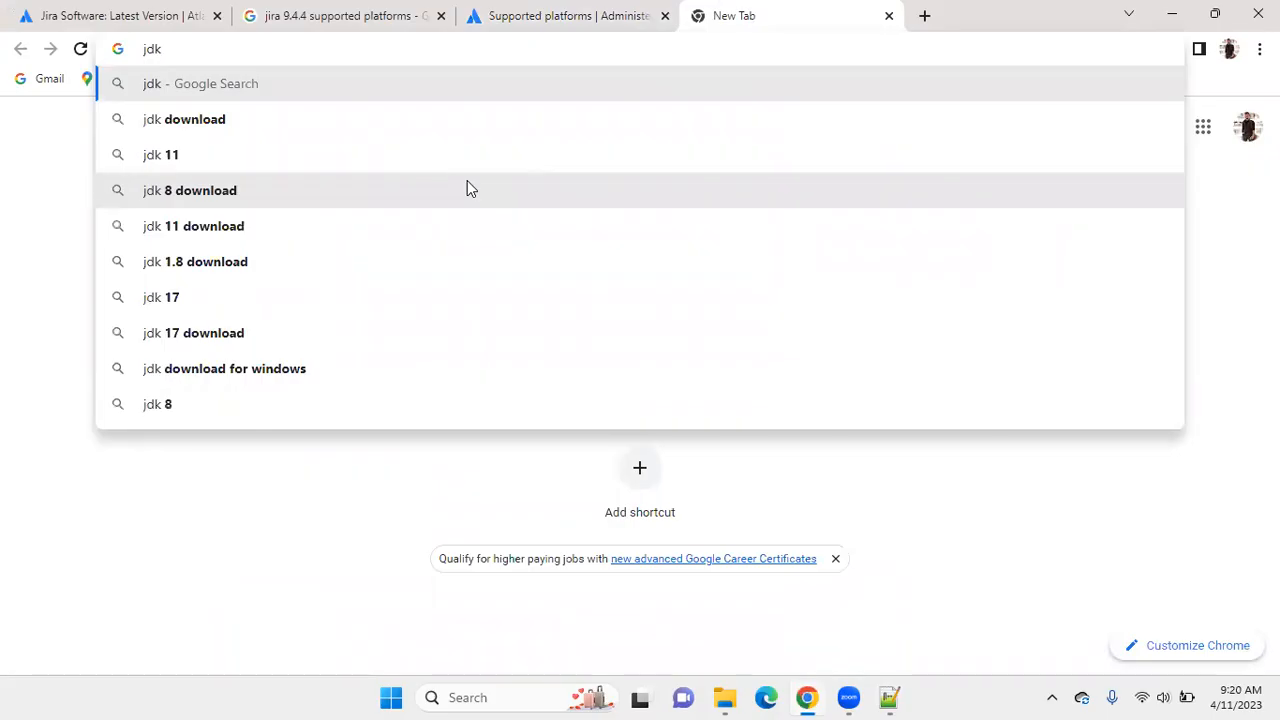
{"action": "left_click", "coordinate": [357, 224]}
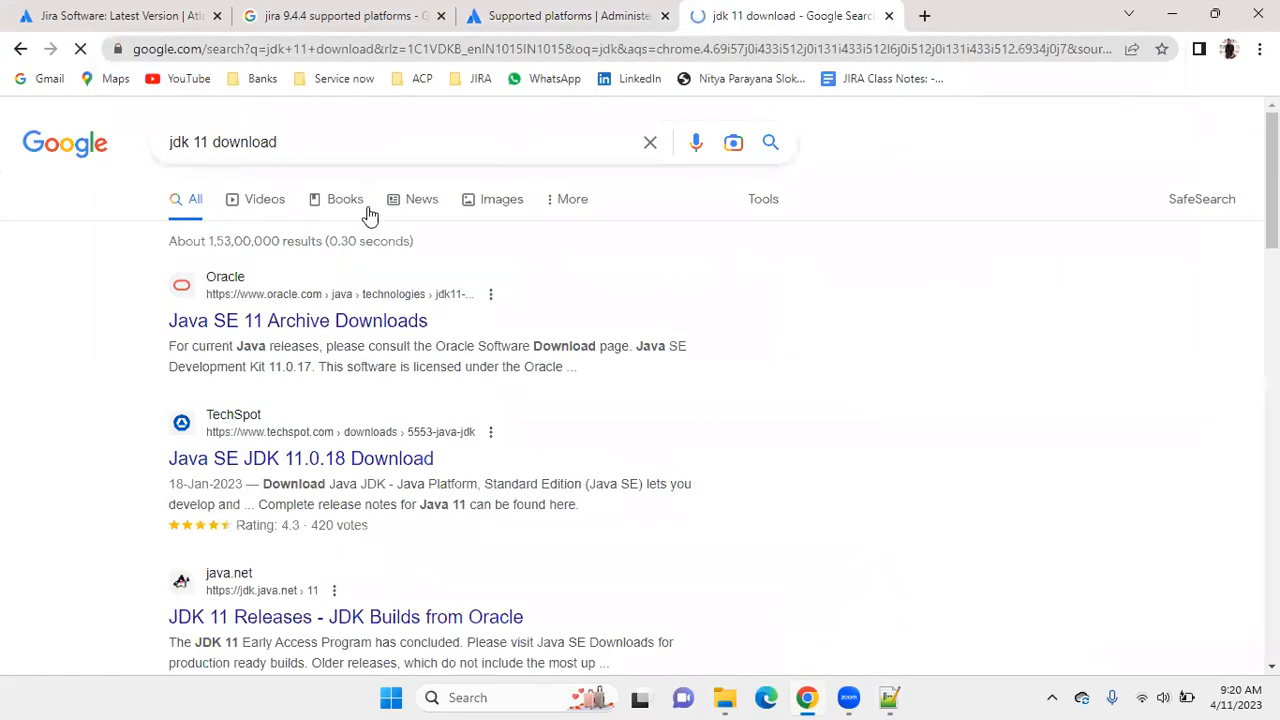
Look through the search results and open Oracle's Java SE 11 Archive Downloads page.
{"action": "scroll", "coordinate": [391, 209], "scroll_direction": "down", "scroll_amount": 1}
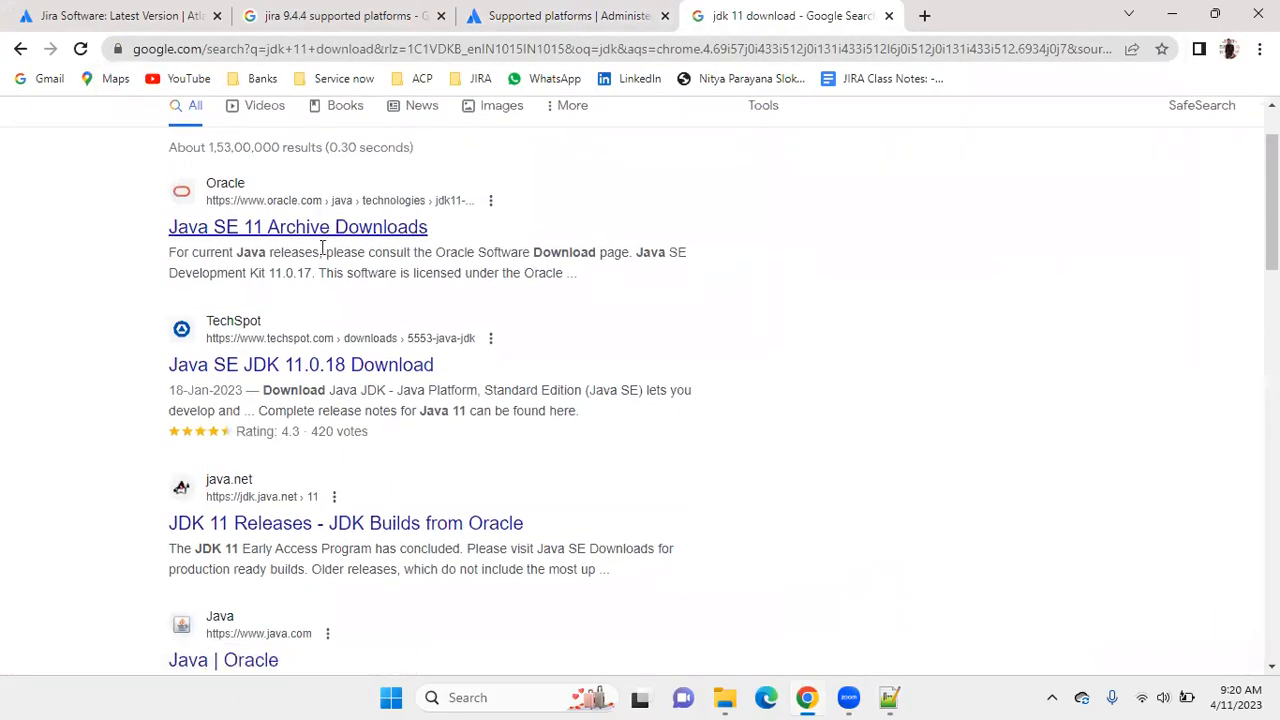
{"action": "scroll", "coordinate": [372, 298], "scroll_direction": "down", "scroll_amount": 1}
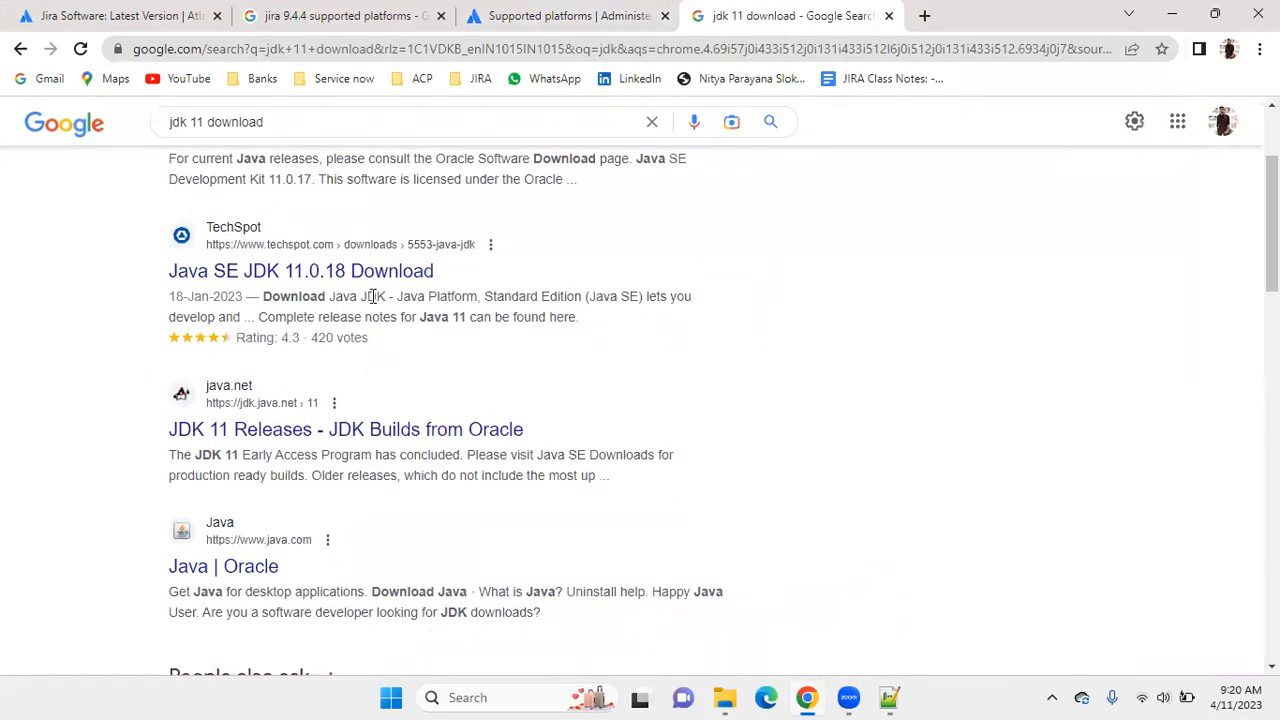
{"action": "scroll", "coordinate": [371, 297], "scroll_direction": "down", "scroll_amount": 4}
{"action": "scroll", "coordinate": [371, 298], "scroll_direction": "up", "scroll_amount": 5}
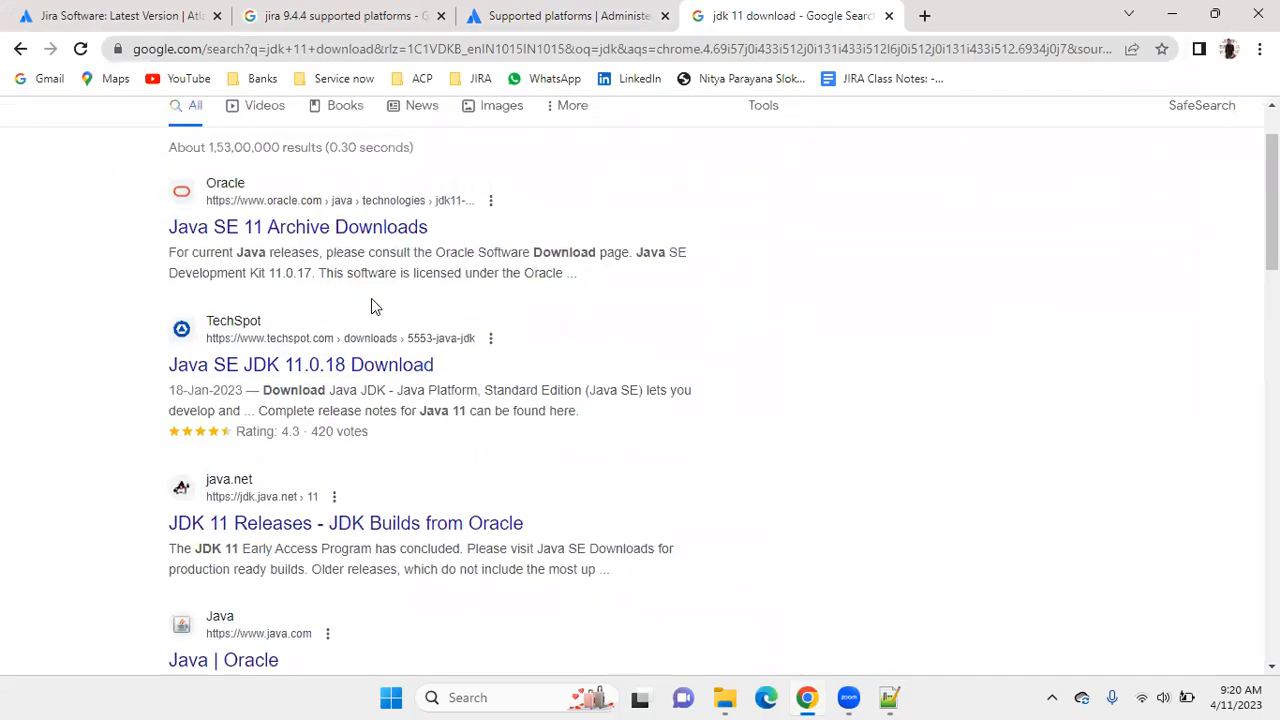
{"action": "scroll", "coordinate": [371, 298], "scroll_direction": "up", "scroll_amount": 1}
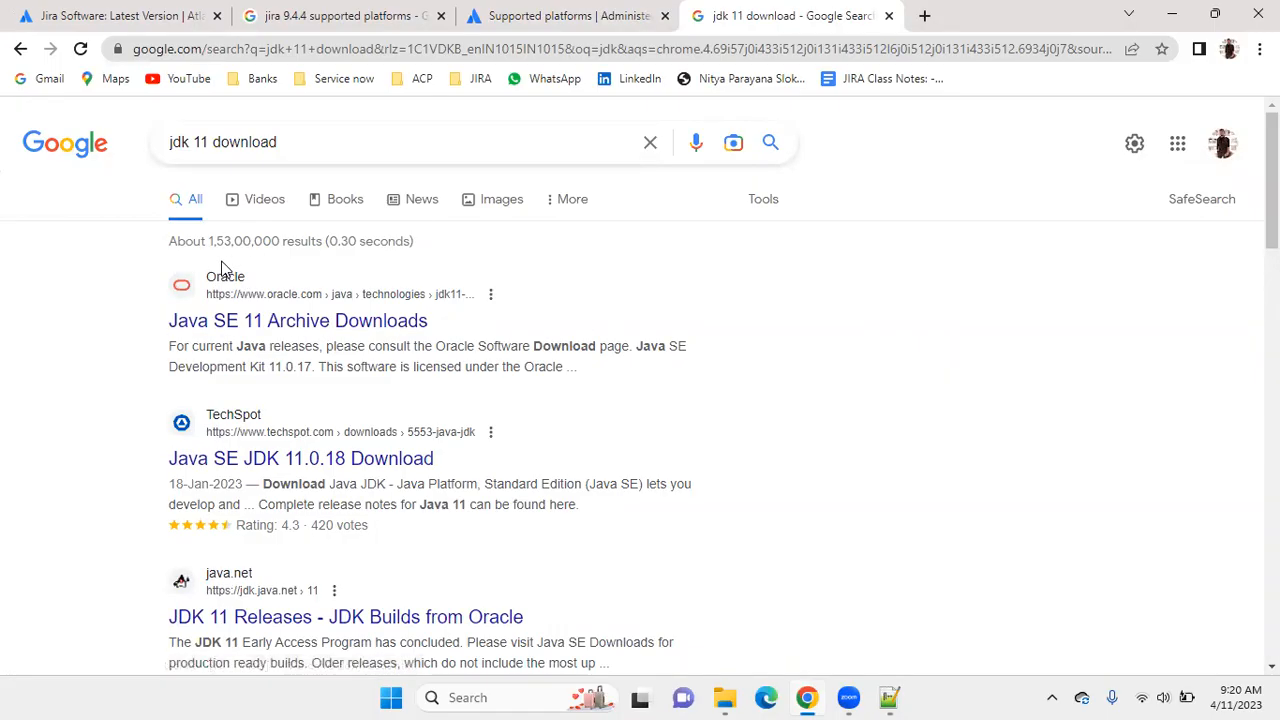
{"action": "left_click", "coordinate": [248, 322]}
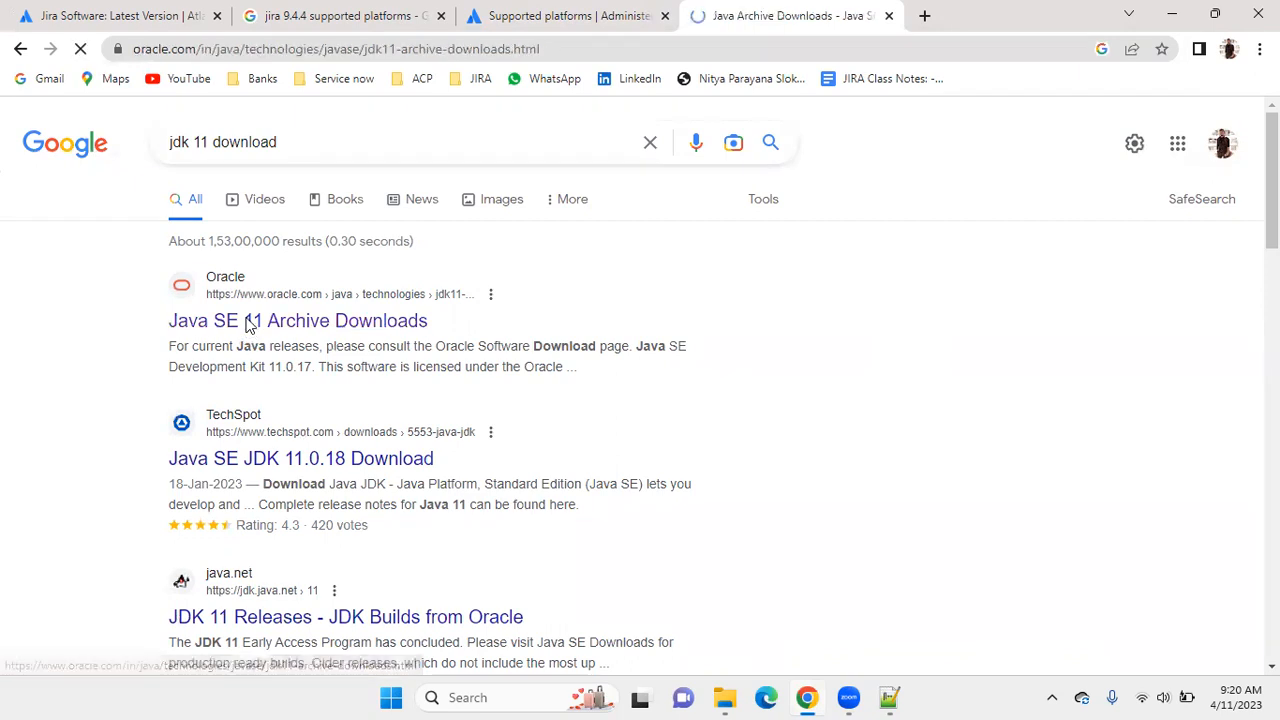
Examine the Java SE Development Kit 11.0.17 packages and highlight the Windows x64 Installer and Compressed Archive entries, ending on the installer.
{"action": "scroll", "coordinate": [602, 232], "scroll_direction": "down", "scroll_amount": 6}
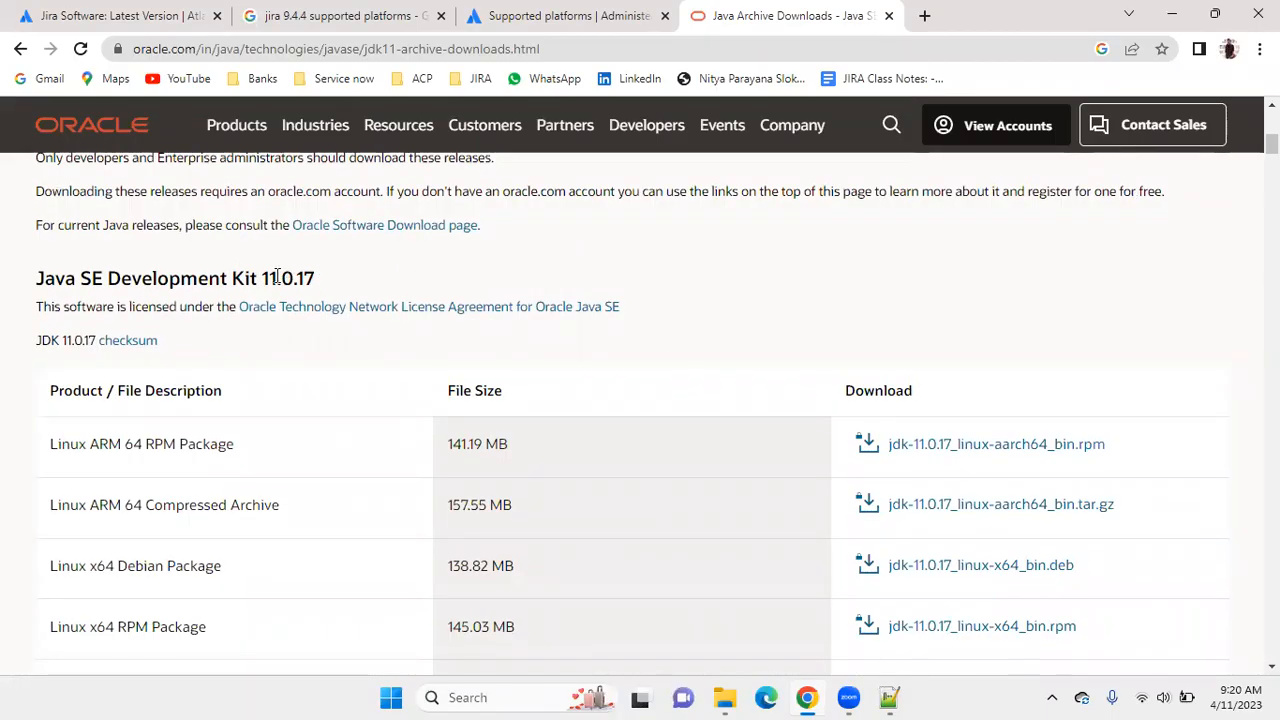
{"action": "left_click_drag", "start_coordinate": [278, 277], "coordinate": [262, 277]}
{"action": "scroll", "coordinate": [378, 252], "scroll_direction": "down", "scroll_amount": 2}
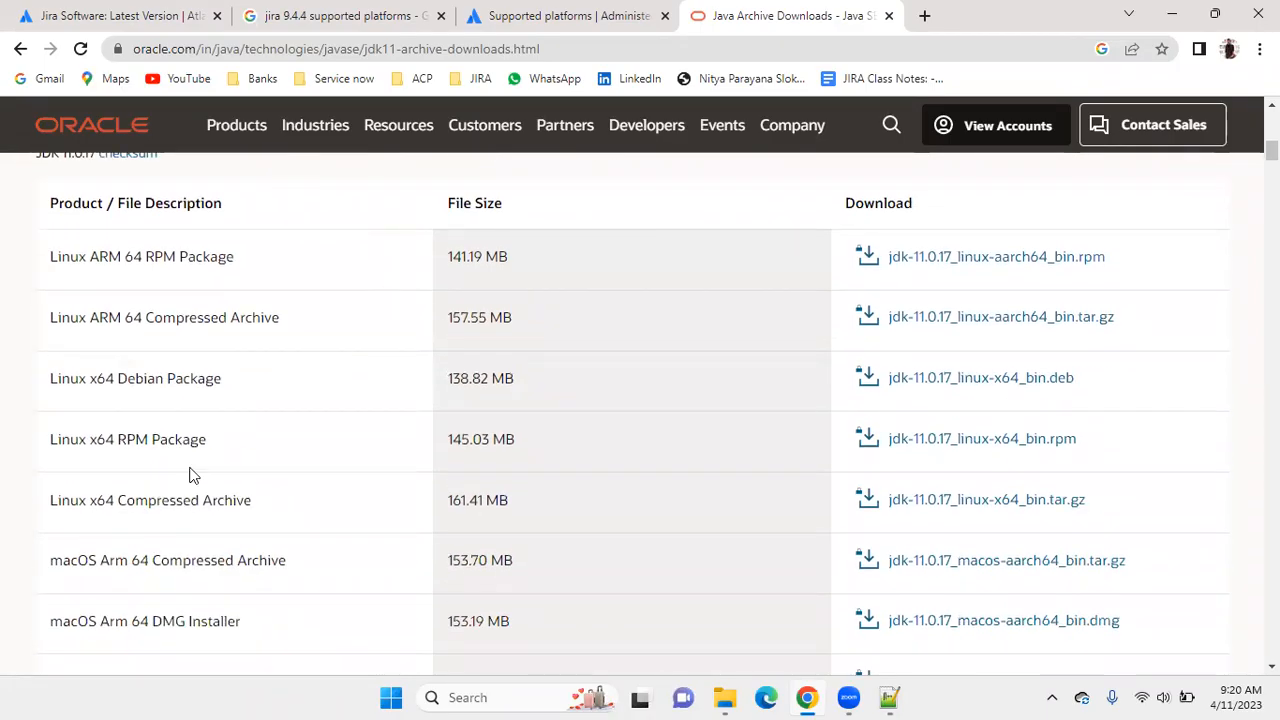
{"action": "scroll", "coordinate": [128, 320], "scroll_direction": "down", "scroll_amount": 4}
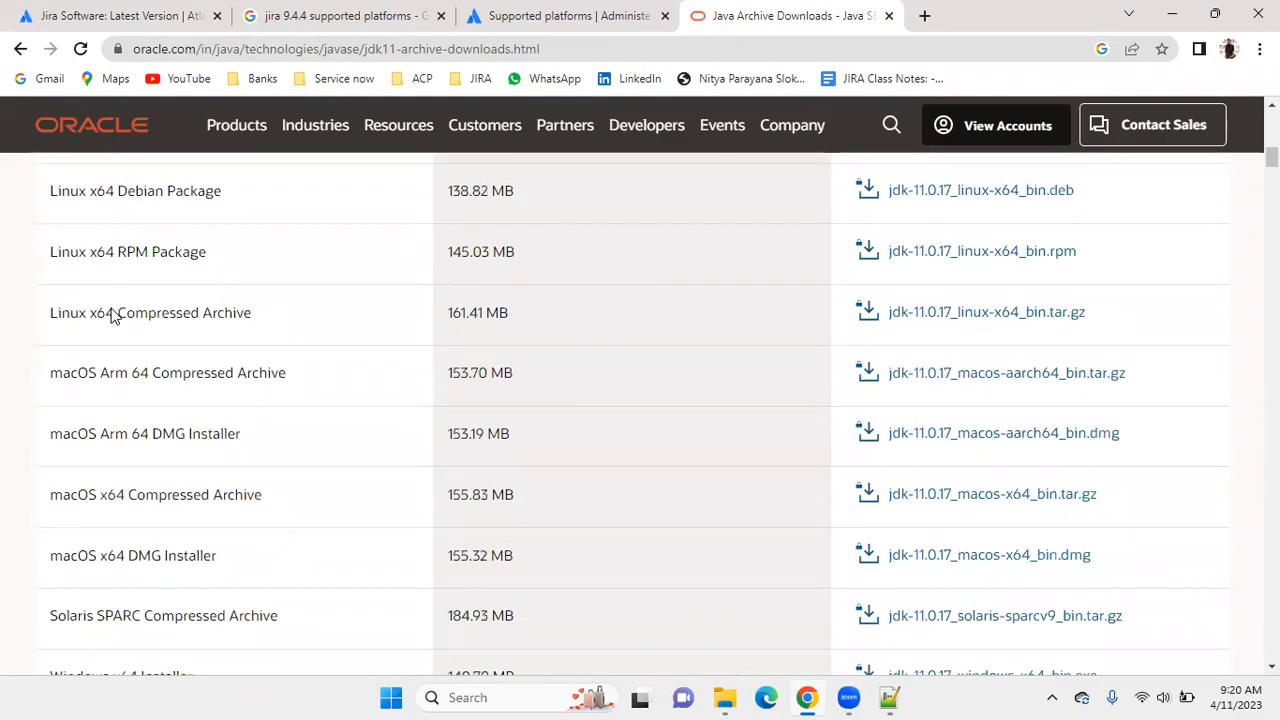
{"action": "scroll", "coordinate": [122, 338], "scroll_direction": "down", "scroll_amount": 1}
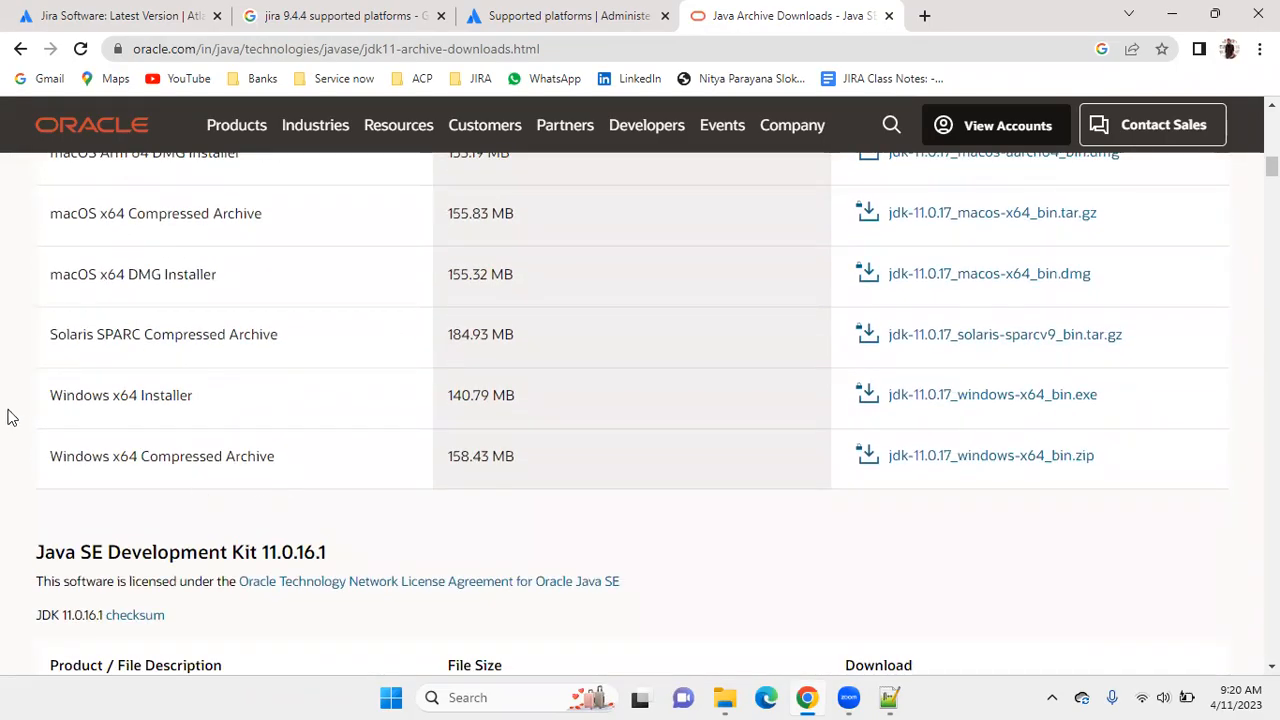
{"action": "left_click_drag", "start_coordinate": [47, 398], "coordinate": [210, 387]}
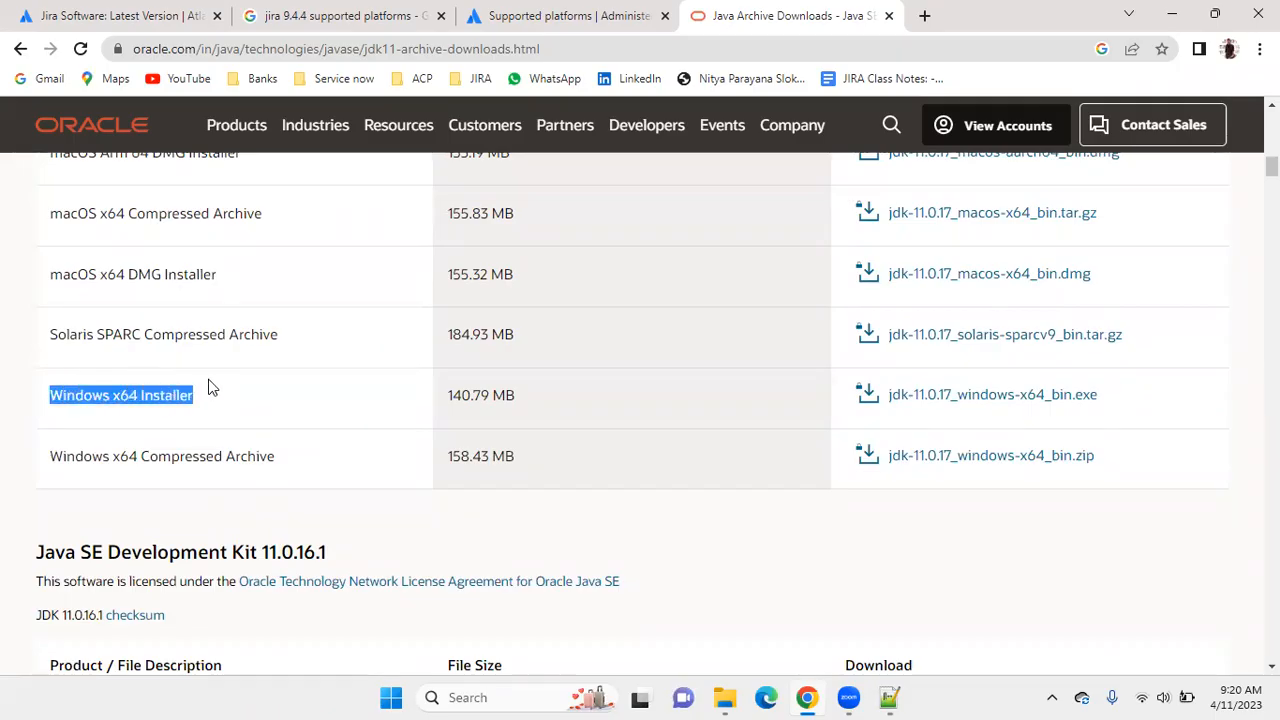
{"action": "left_click_drag", "start_coordinate": [55, 463], "coordinate": [288, 436]}
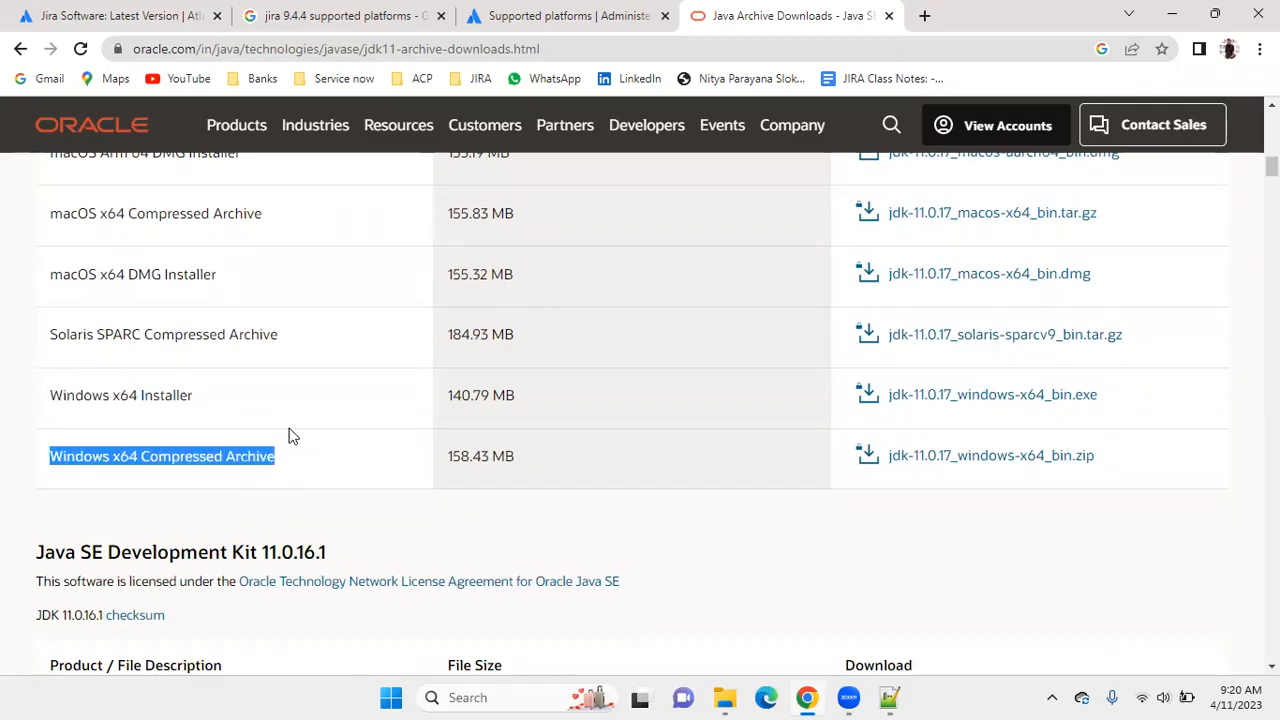
{"action": "left_click_drag", "start_coordinate": [204, 393], "coordinate": [52, 398]}
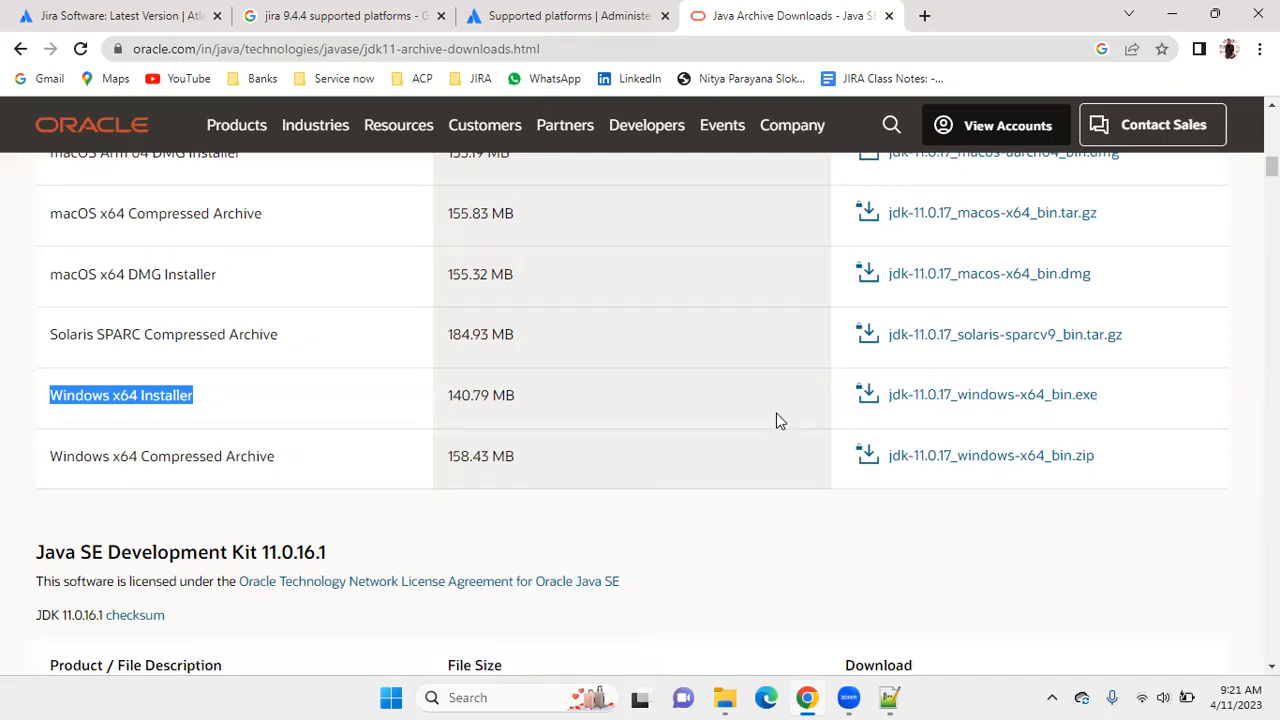
Compare the 11.0.17 downloads with the older 11.0.16.1 packages in the Java SE 11 archive.
{"action": "scroll", "coordinate": [779, 420], "scroll_direction": "down", "scroll_amount": 3}
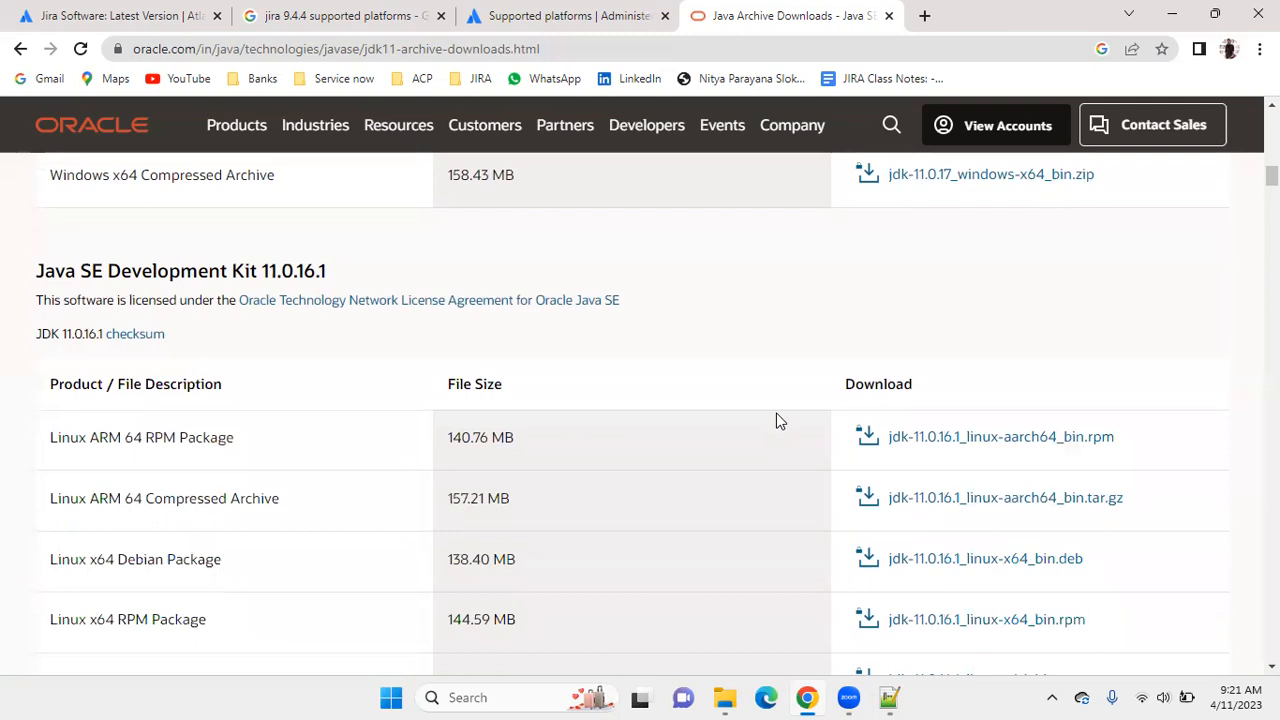
{"action": "scroll", "coordinate": [779, 420], "scroll_direction": "up", "scroll_amount": 10}
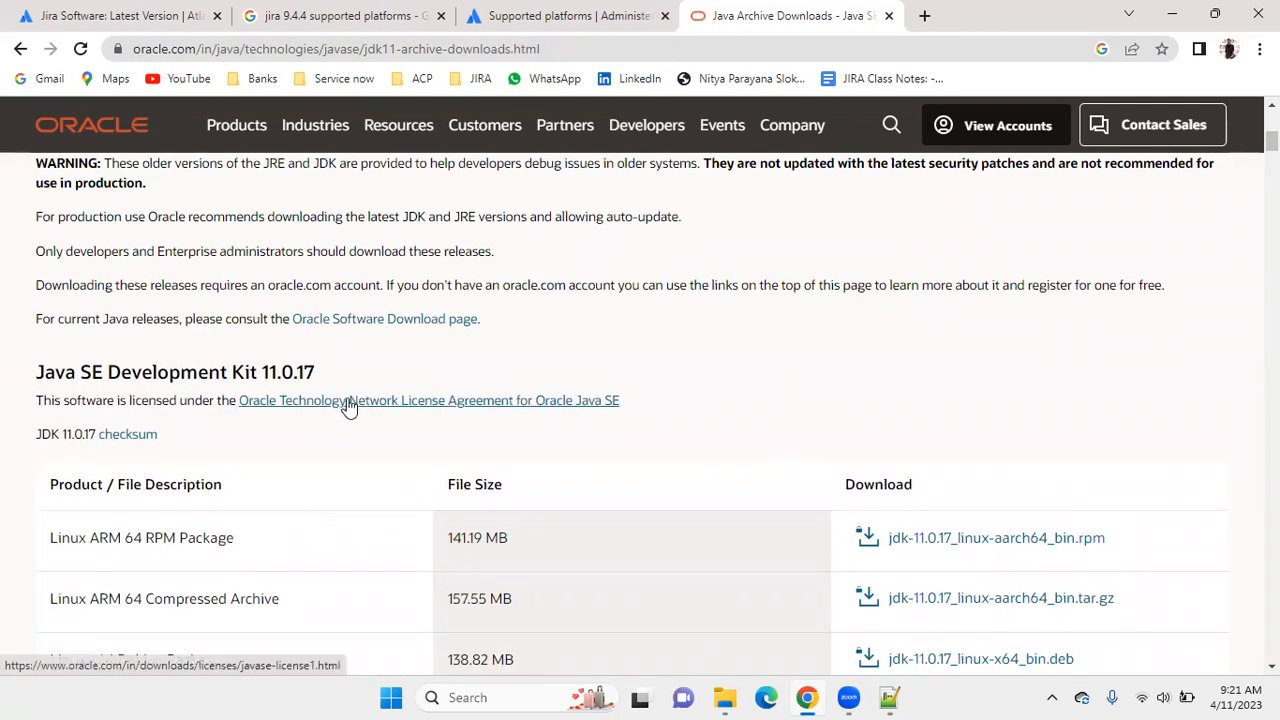
{"action": "scroll", "coordinate": [347, 426], "scroll_direction": "up", "scroll_amount": 1}
{"action": "scroll", "coordinate": [348, 432], "scroll_direction": "down", "scroll_amount": 12}
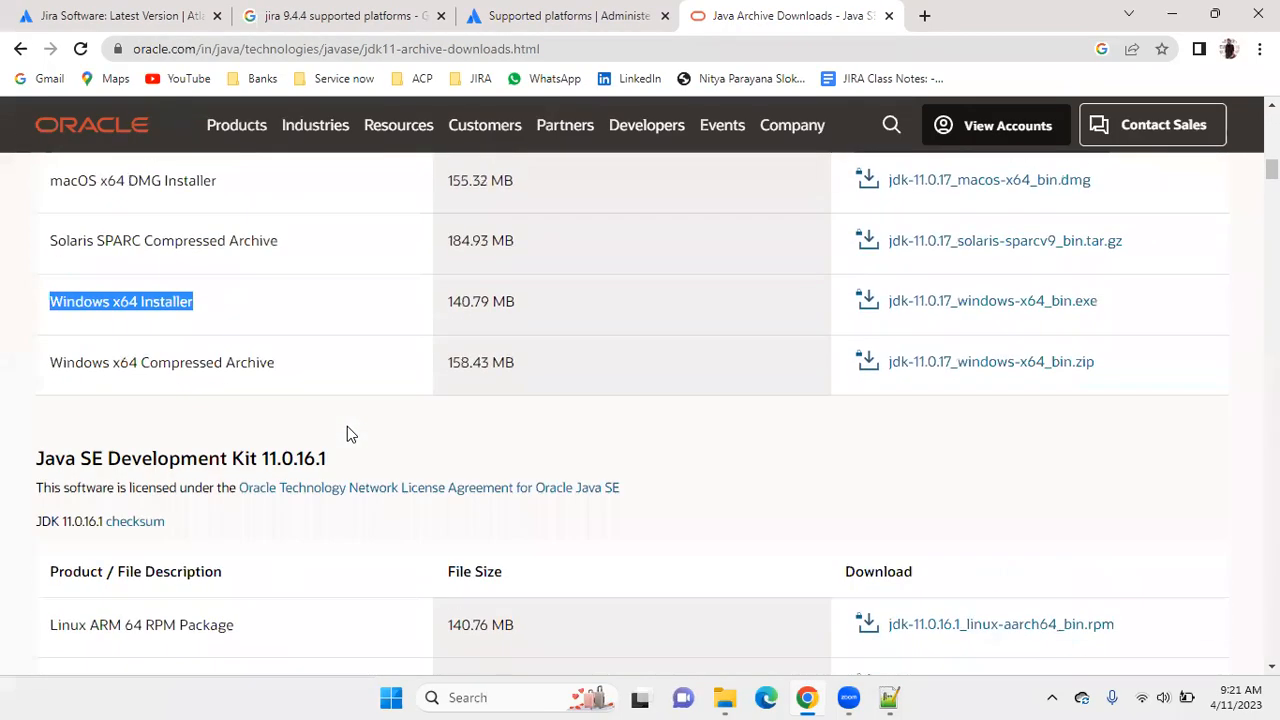
{"action": "scroll", "coordinate": [347, 426], "scroll_direction": "down", "scroll_amount": 7}
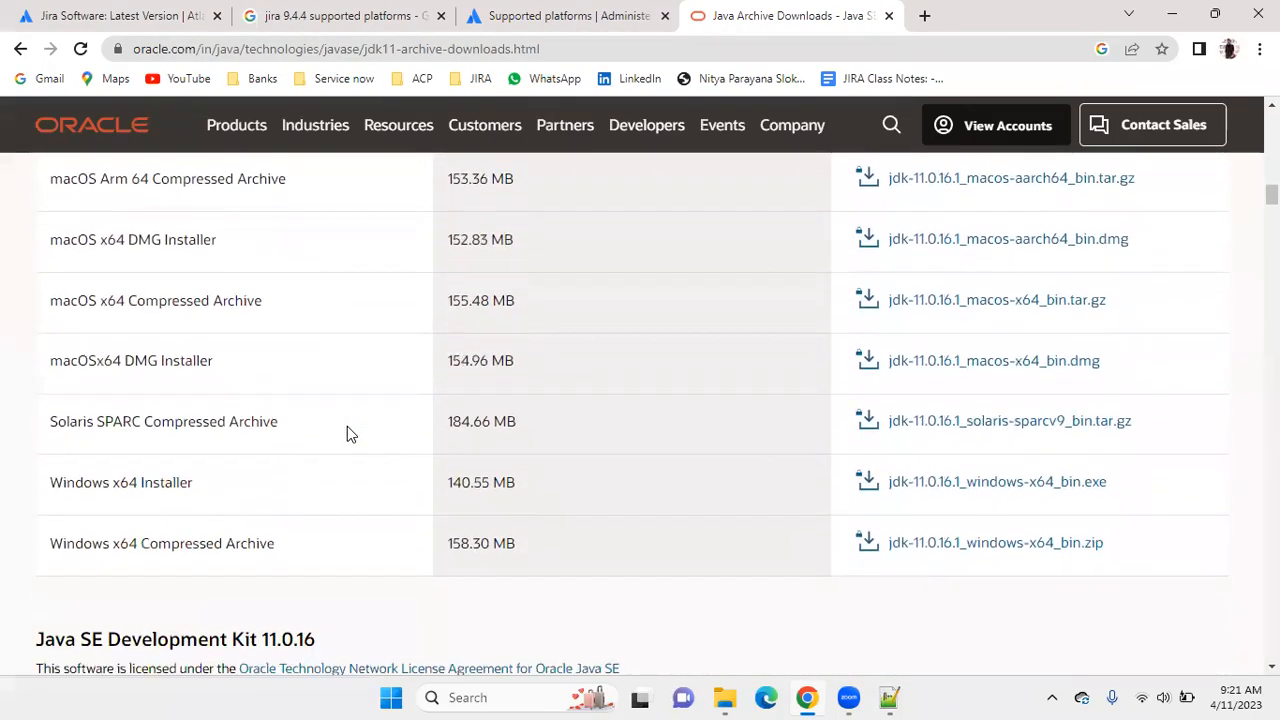
Examine the older Java SE 11 releases from 11.0.16.1 down to 11.0.15 and return to the 11.0.17 Windows downloads.
{"action": "scroll", "coordinate": [347, 426], "scroll_direction": "up", "scroll_amount": 10}
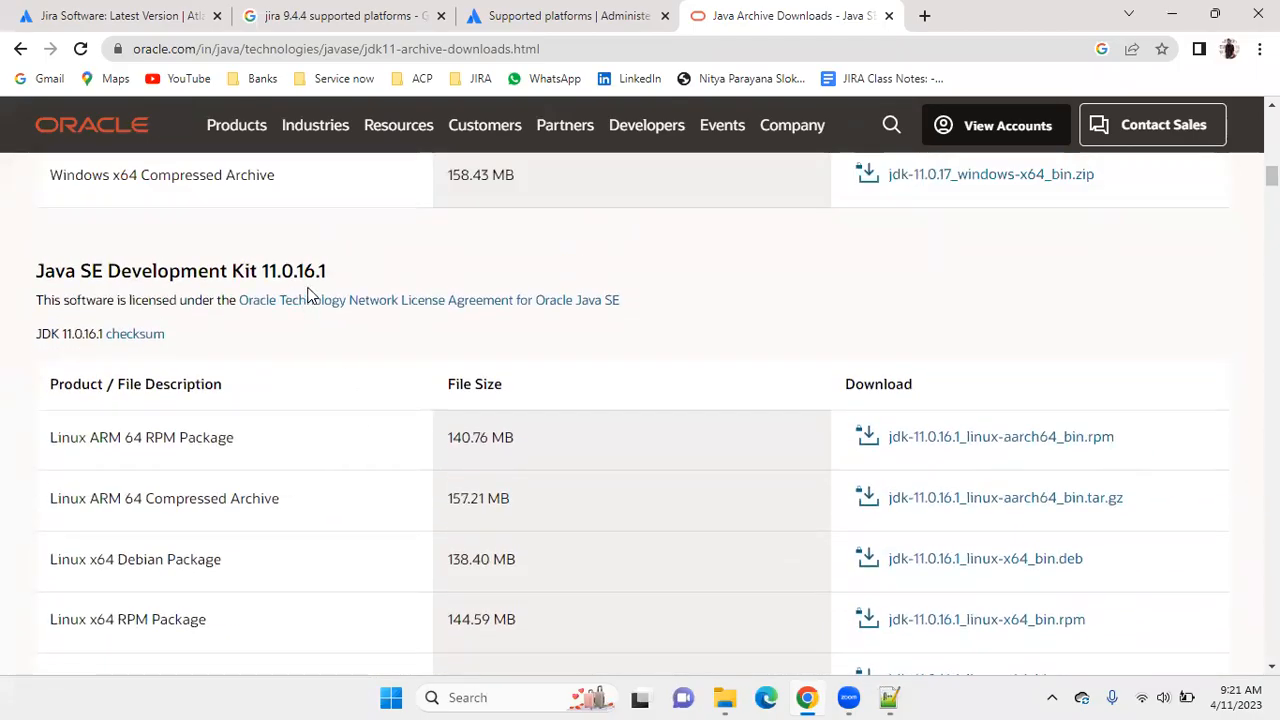
{"action": "scroll", "coordinate": [375, 387], "scroll_direction": "down", "scroll_amount": 10}
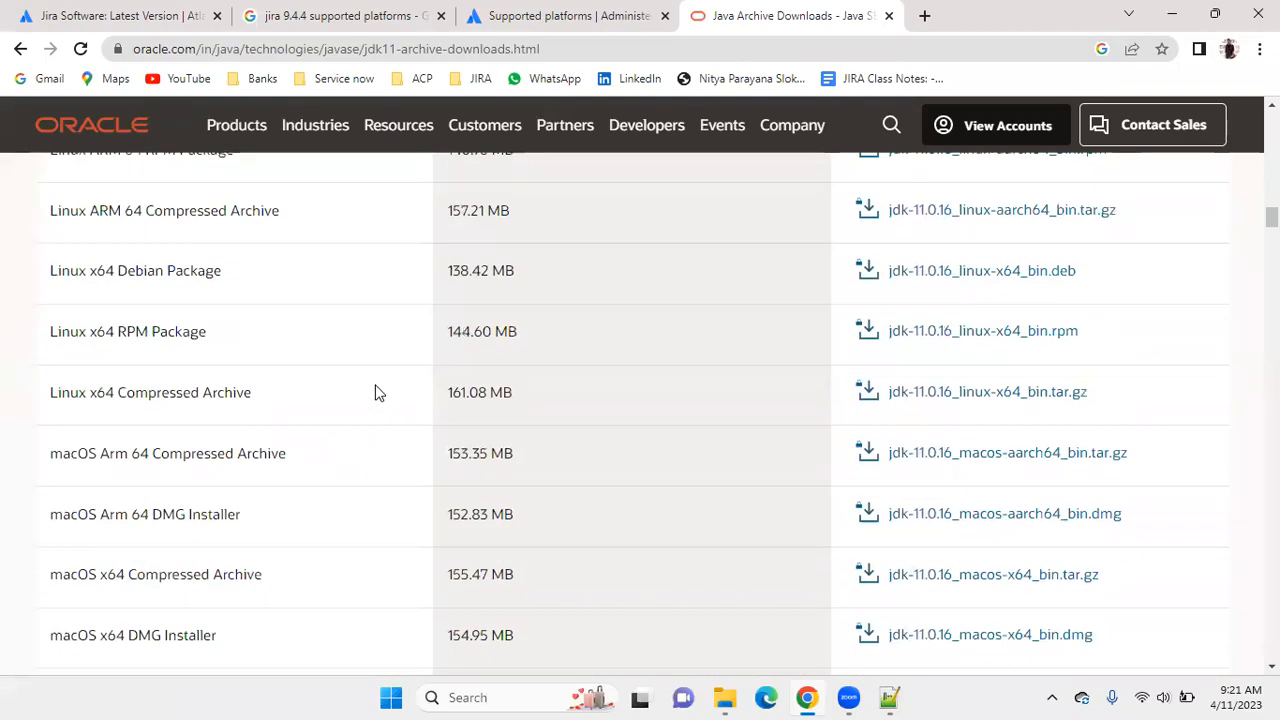
{"action": "scroll", "coordinate": [380, 392], "scroll_direction": "down", "scroll_amount": 10}
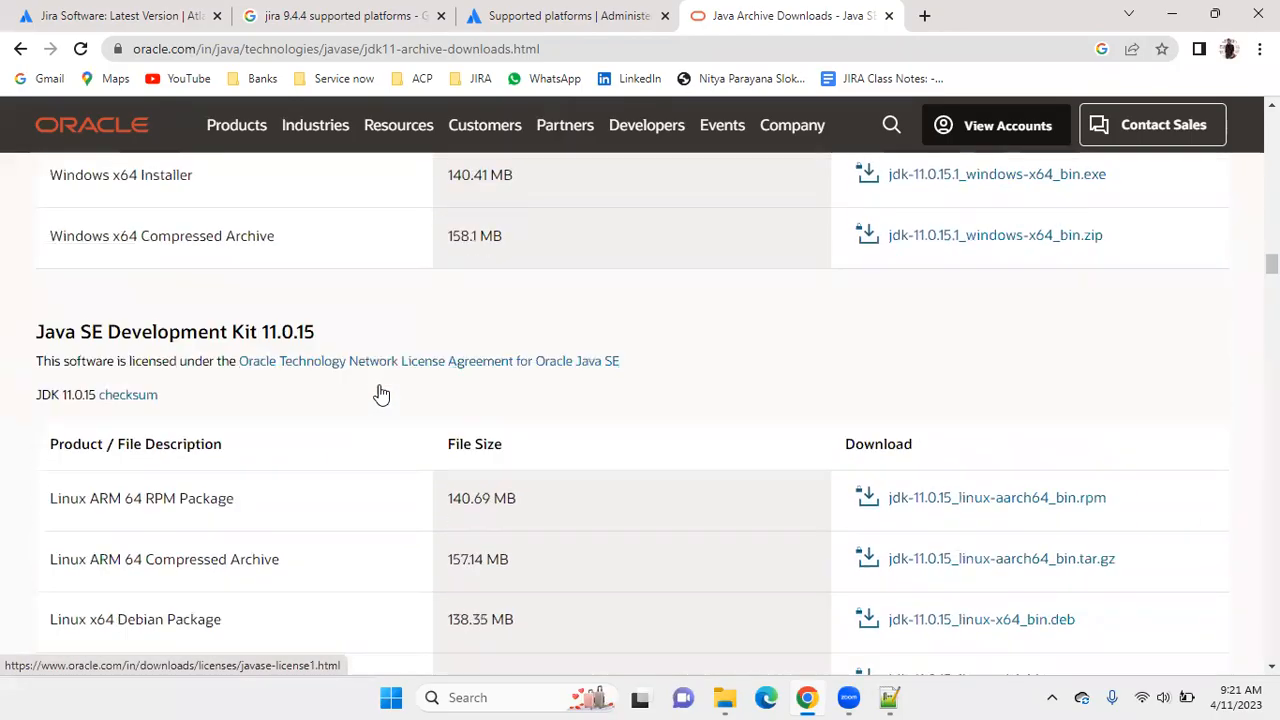
{"action": "scroll", "coordinate": [430, 410], "scroll_direction": "up", "scroll_amount": 15}
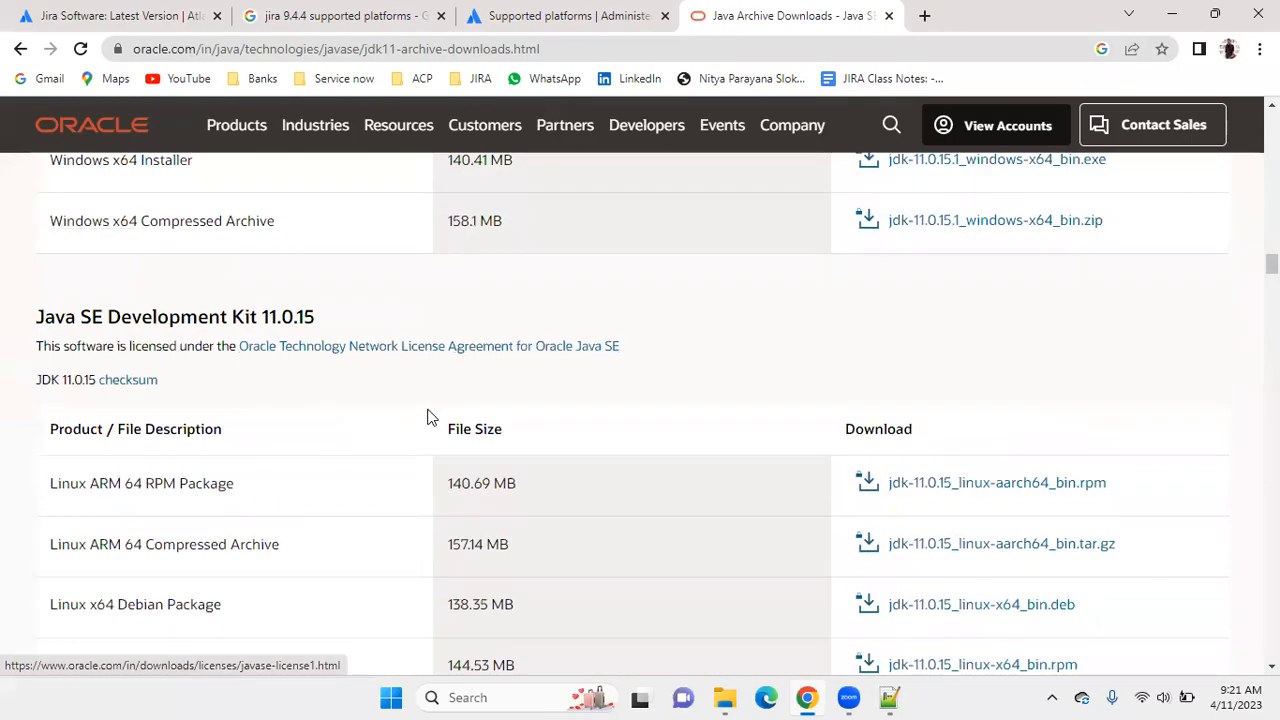
{"action": "scroll", "coordinate": [443, 391], "scroll_direction": "up", "scroll_amount": 10}
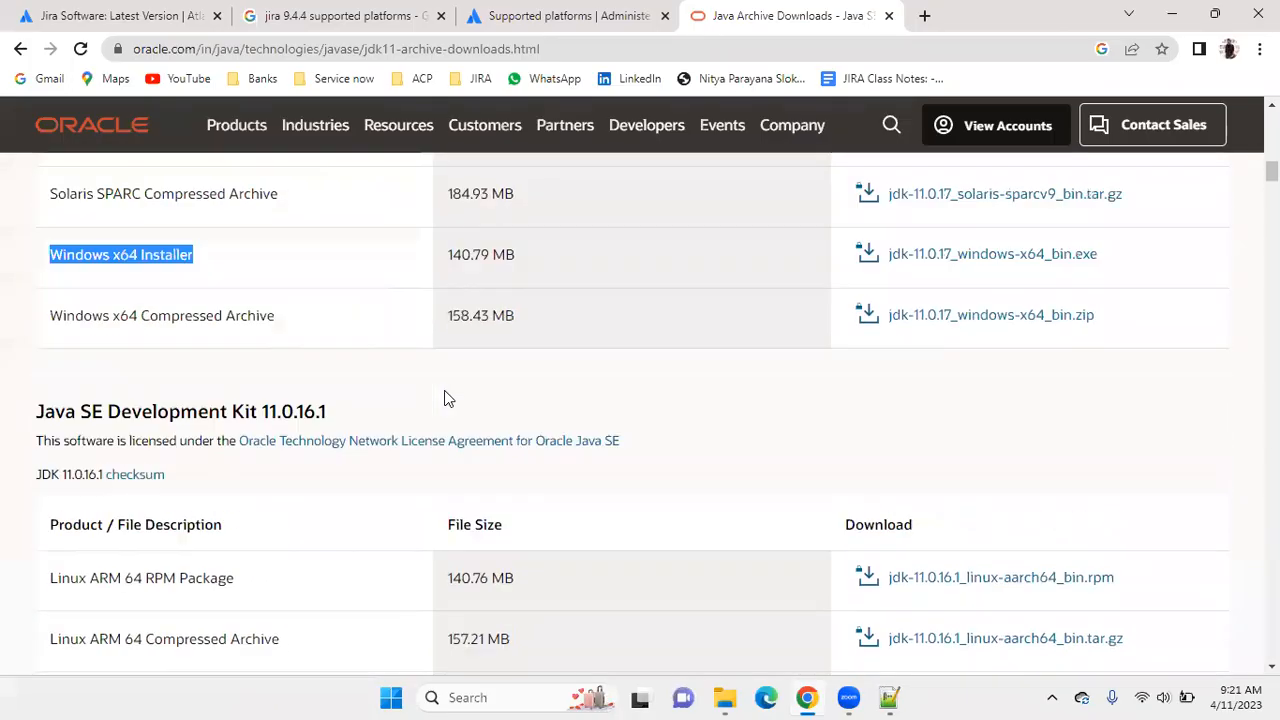
{"action": "scroll", "coordinate": [447, 392], "scroll_direction": "up", "scroll_amount": 10}
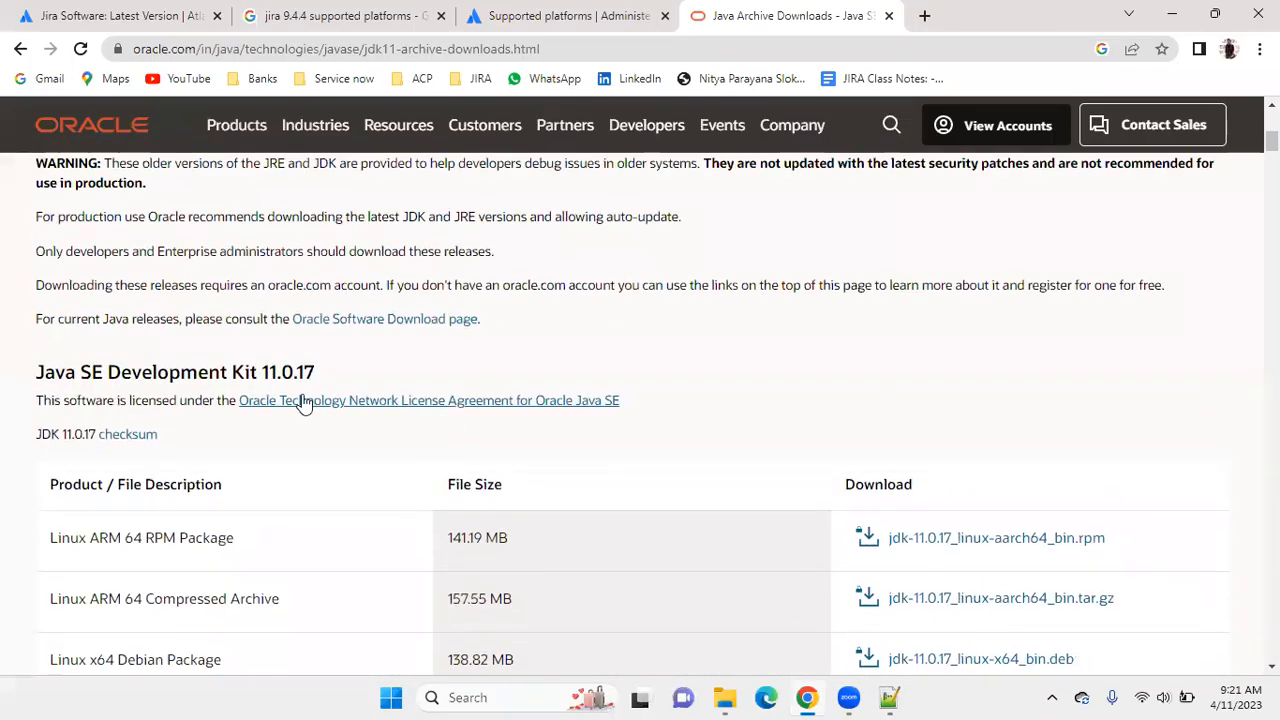
{"action": "scroll", "coordinate": [364, 376], "scroll_direction": "down", "scroll_amount": 4}
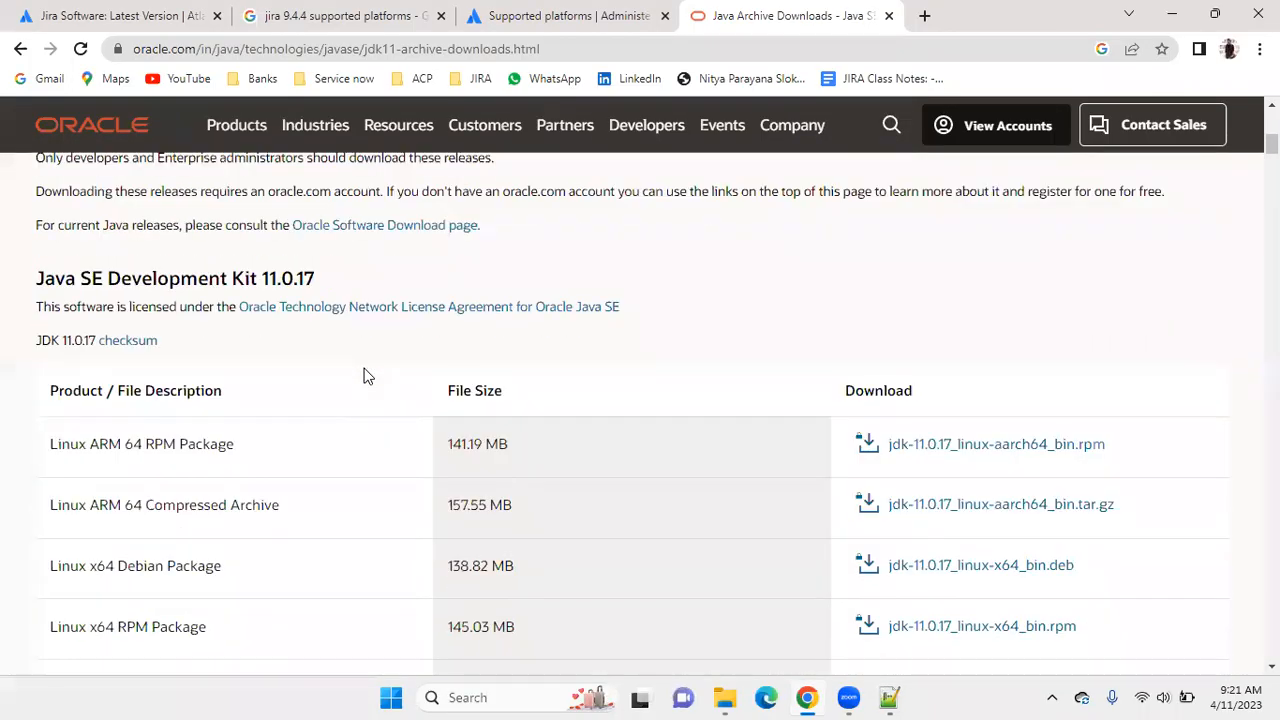
{"action": "scroll", "coordinate": [364, 376], "scroll_direction": "up", "scroll_amount": 2}
{"action": "scroll", "coordinate": [364, 376], "scroll_direction": "down", "scroll_amount": 10}
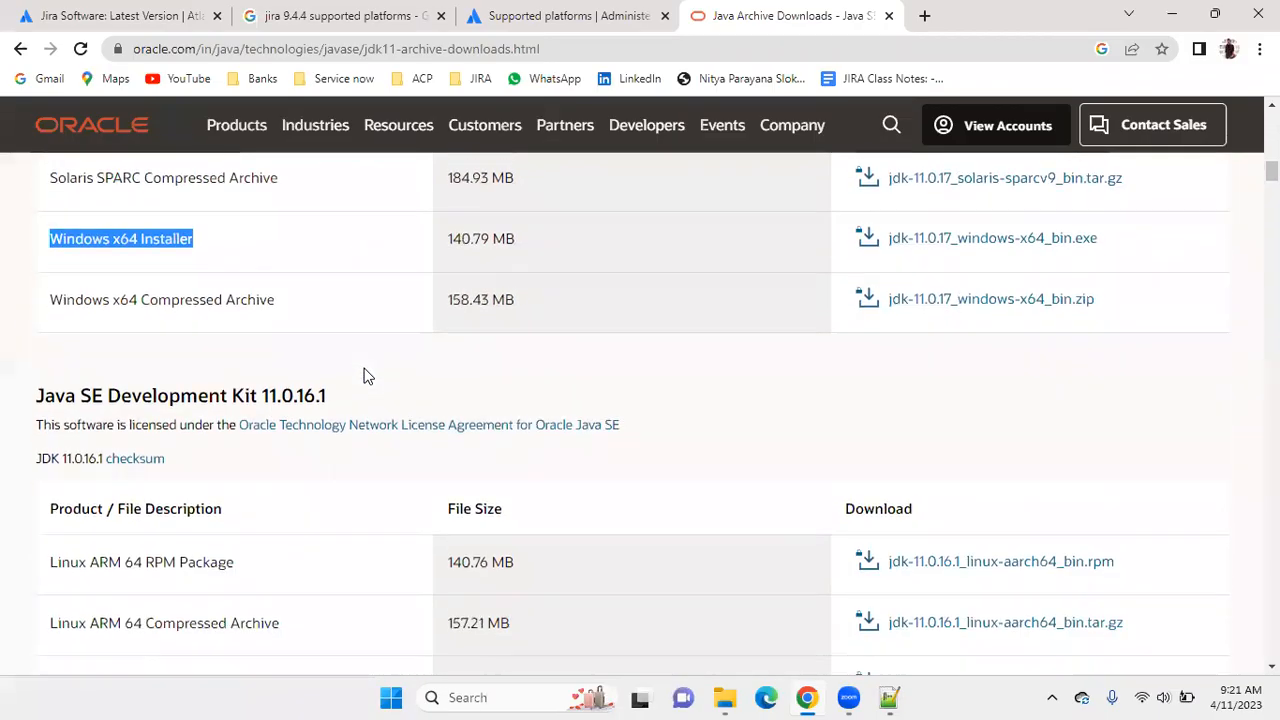
{"action": "scroll", "coordinate": [364, 376], "scroll_direction": "down", "scroll_amount": 3}
{"action": "scroll", "coordinate": [389, 491], "scroll_direction": "down", "scroll_amount": 8}
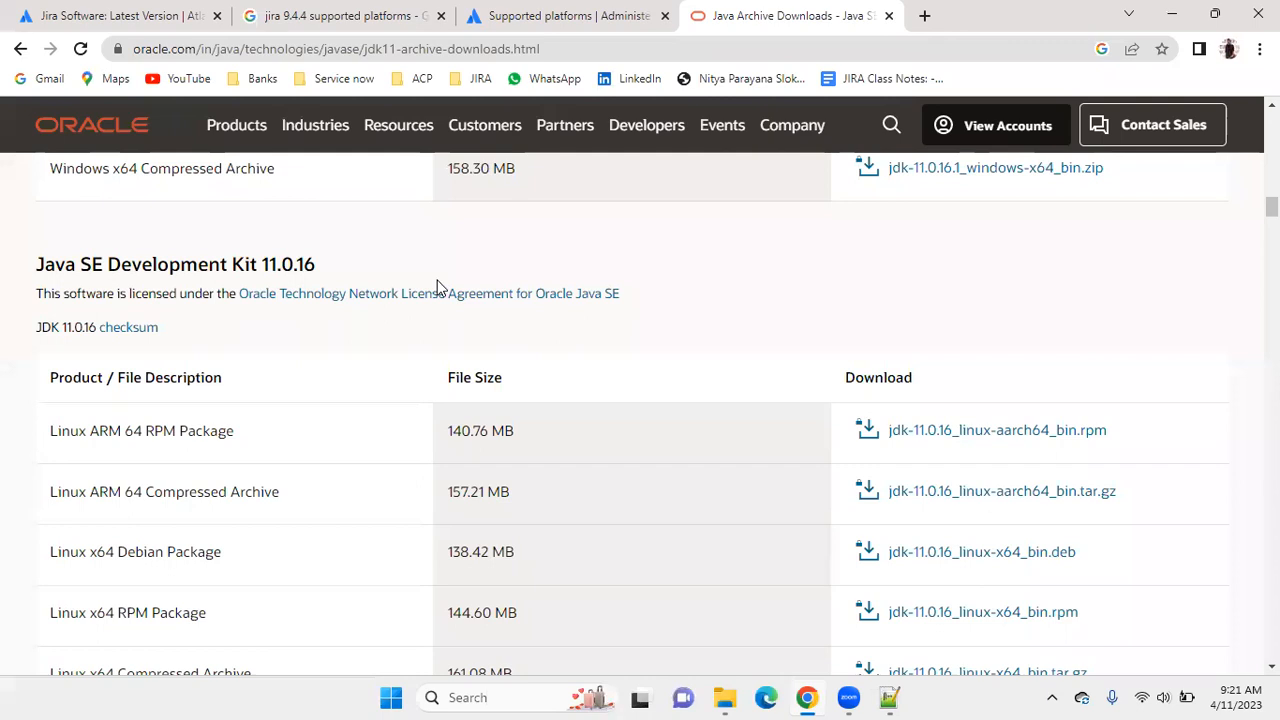
{"action": "scroll", "coordinate": [445, 330], "scroll_direction": "up", "scroll_amount": 15}
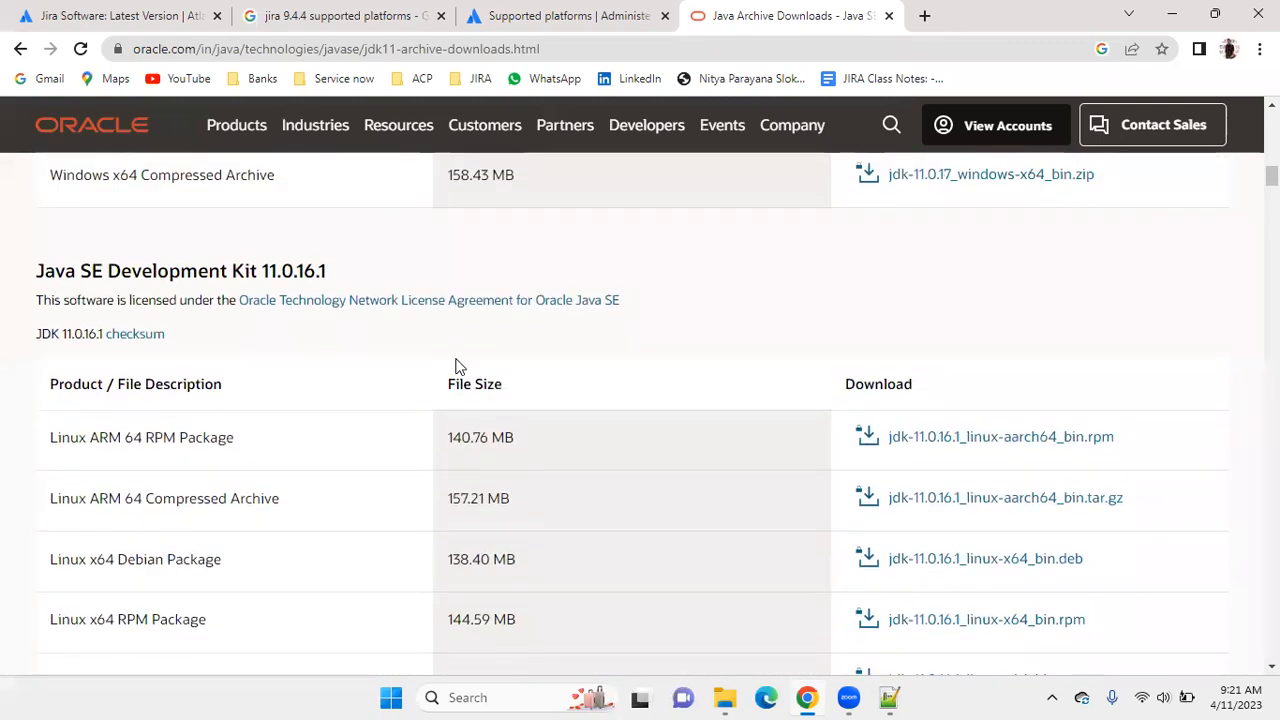
{"action": "scroll", "coordinate": [455, 365], "scroll_direction": "up", "scroll_amount": 3}
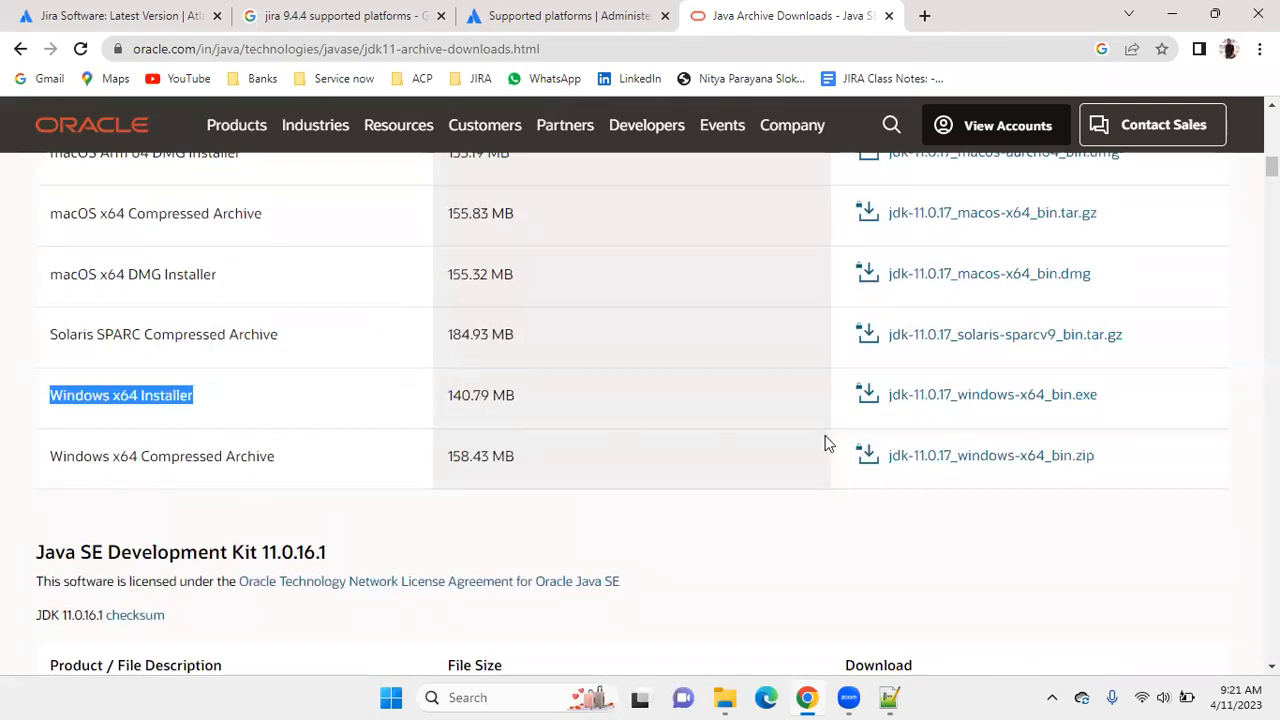
Request jdk-11.0.17_windows-x64_bin.exe, accept the Oracle Technology Network License Agreement, and open the Oracle account creation form from the sign-in page.
{"action": "left_click", "coordinate": [903, 531]}
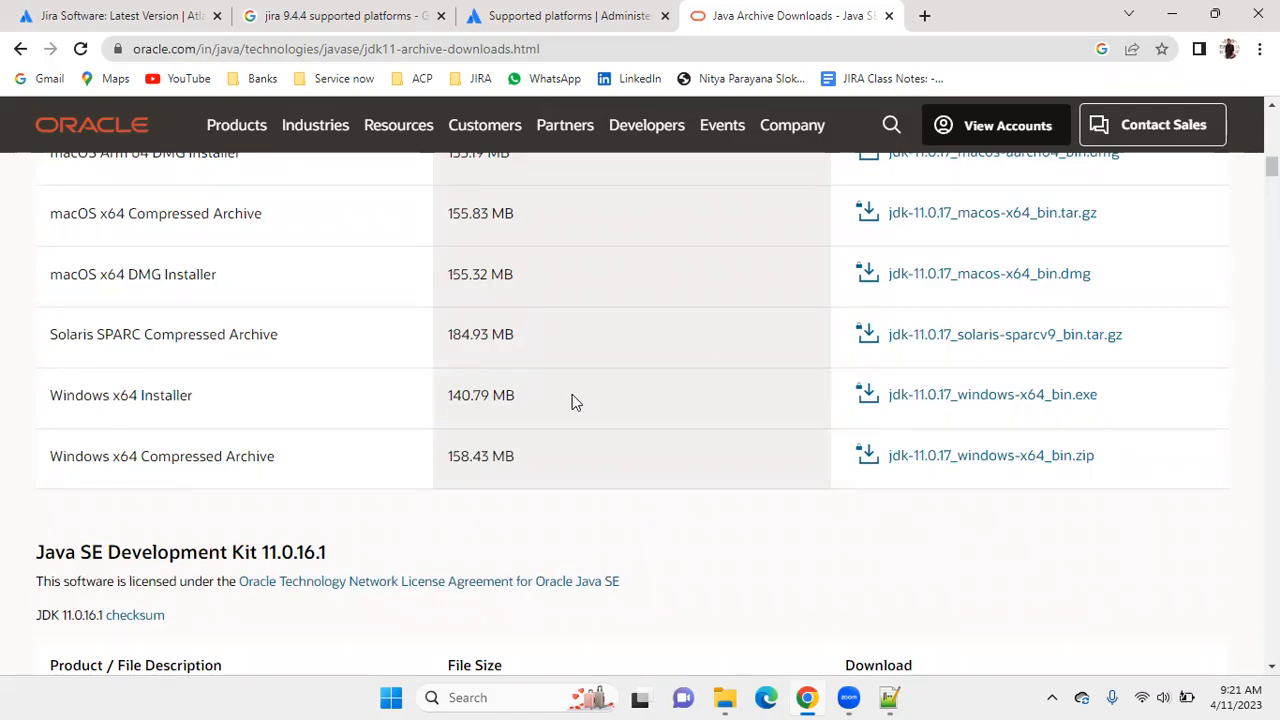
{"action": "left_click", "coordinate": [932, 397]}
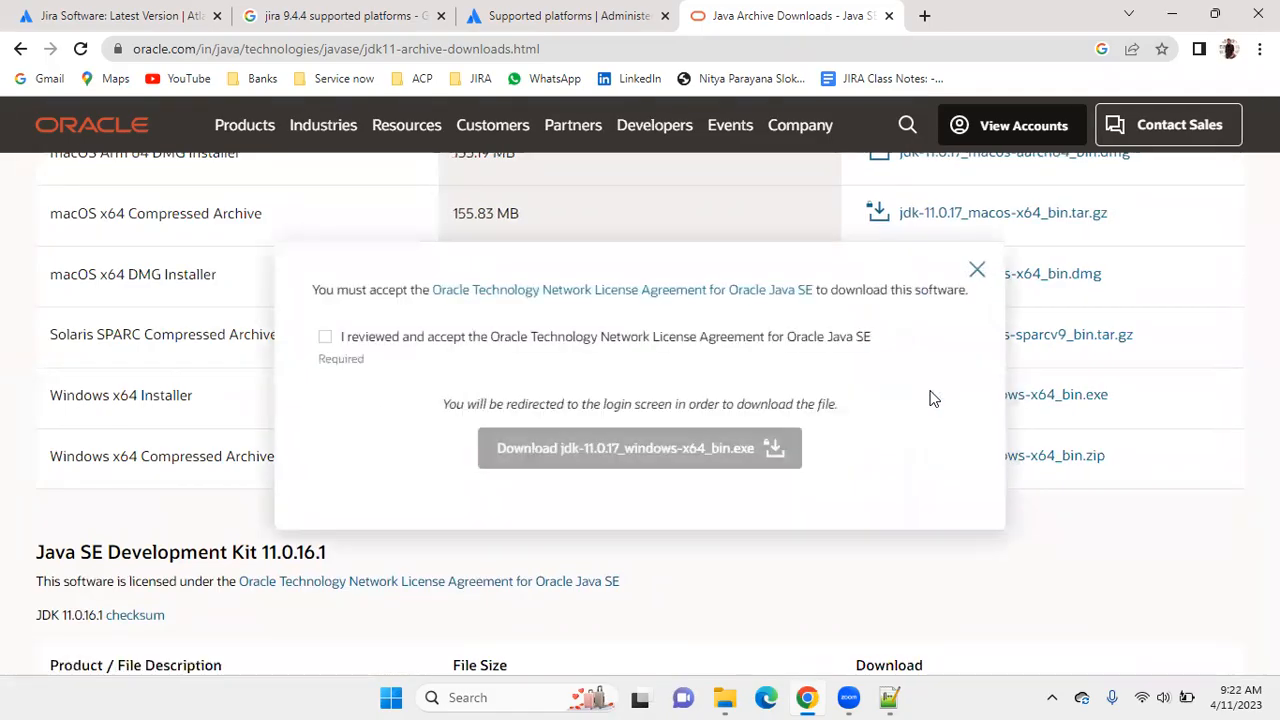
{"action": "left_click", "coordinate": [977, 270]}
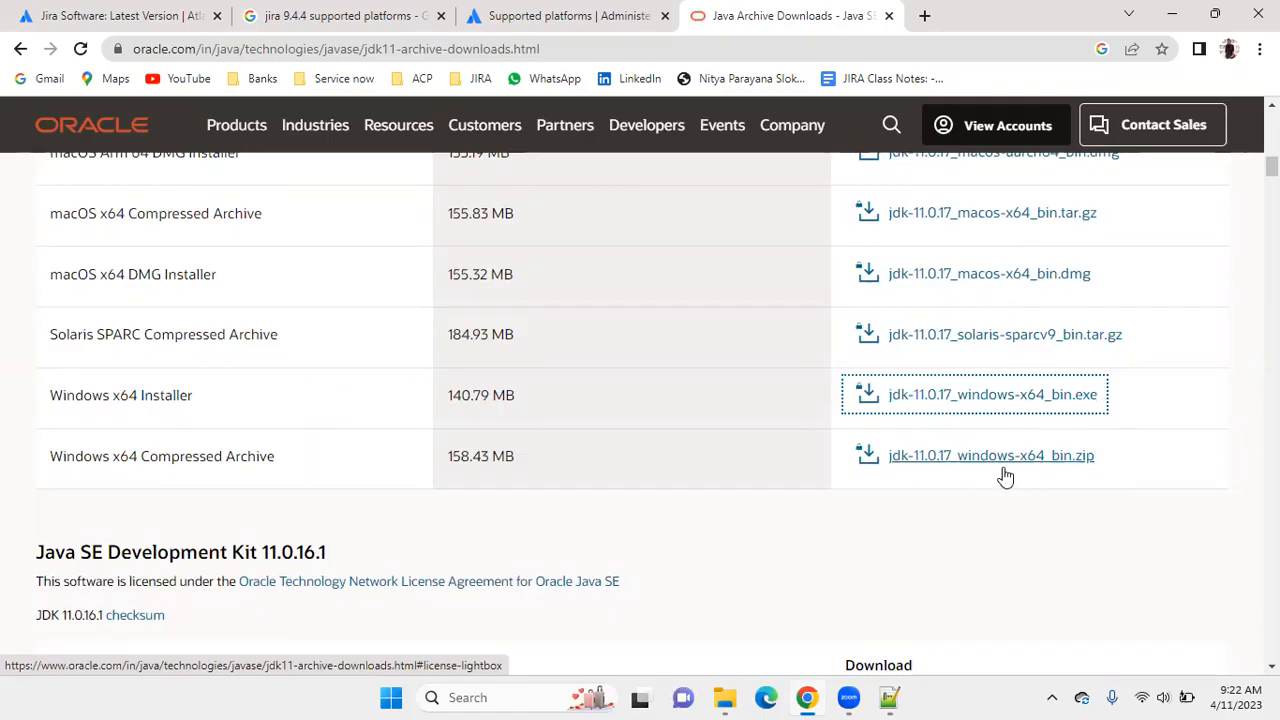
{"action": "left_click", "coordinate": [1022, 399]}
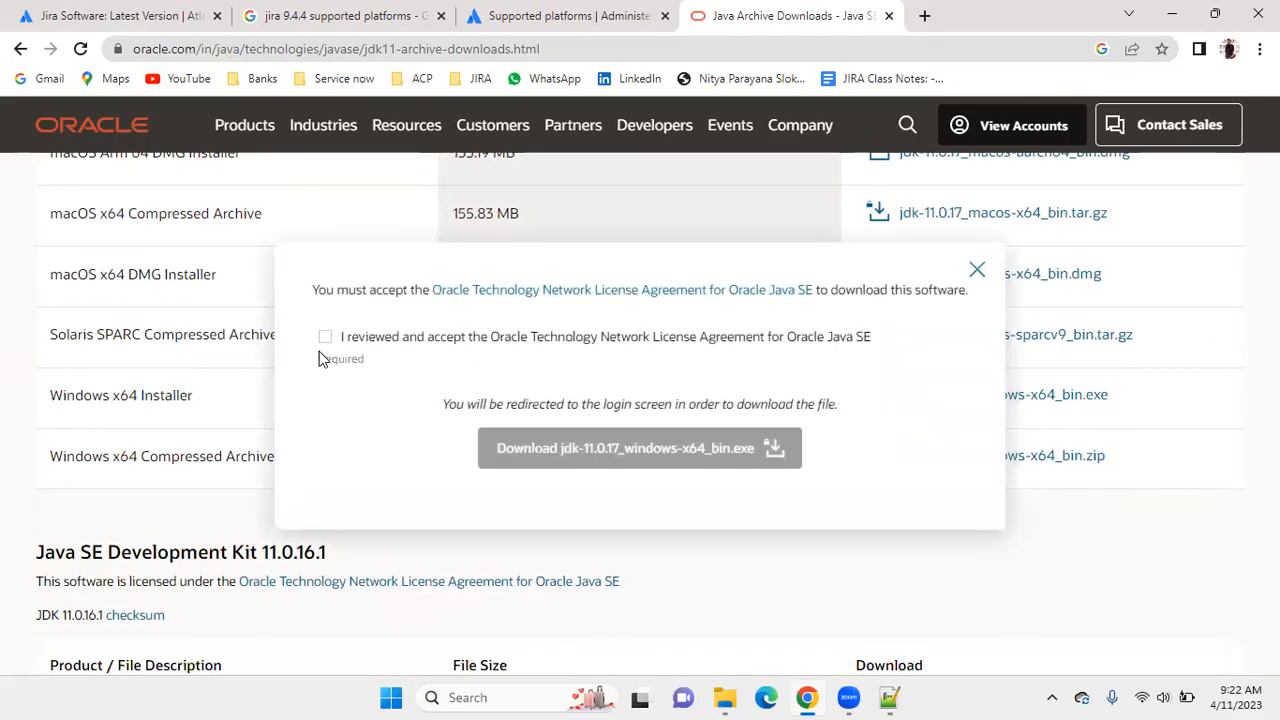
{"action": "left_click", "coordinate": [326, 337]}
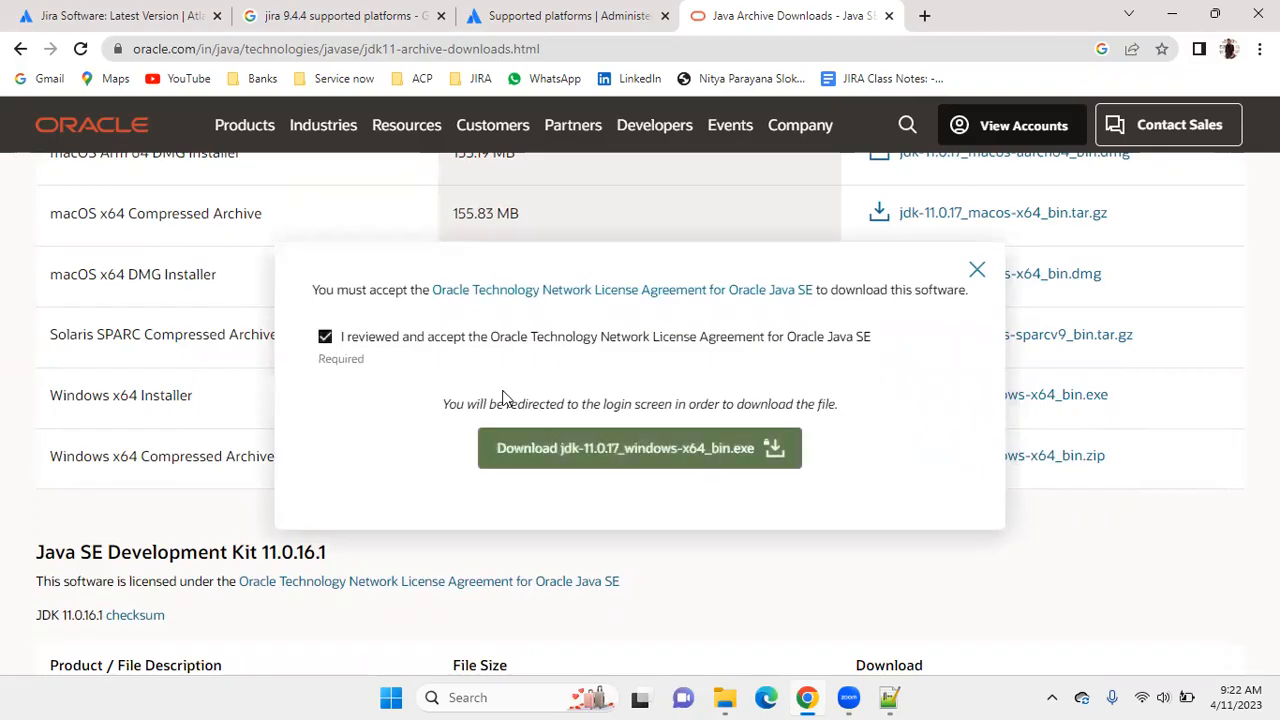
{"action": "left_click", "coordinate": [590, 446]}
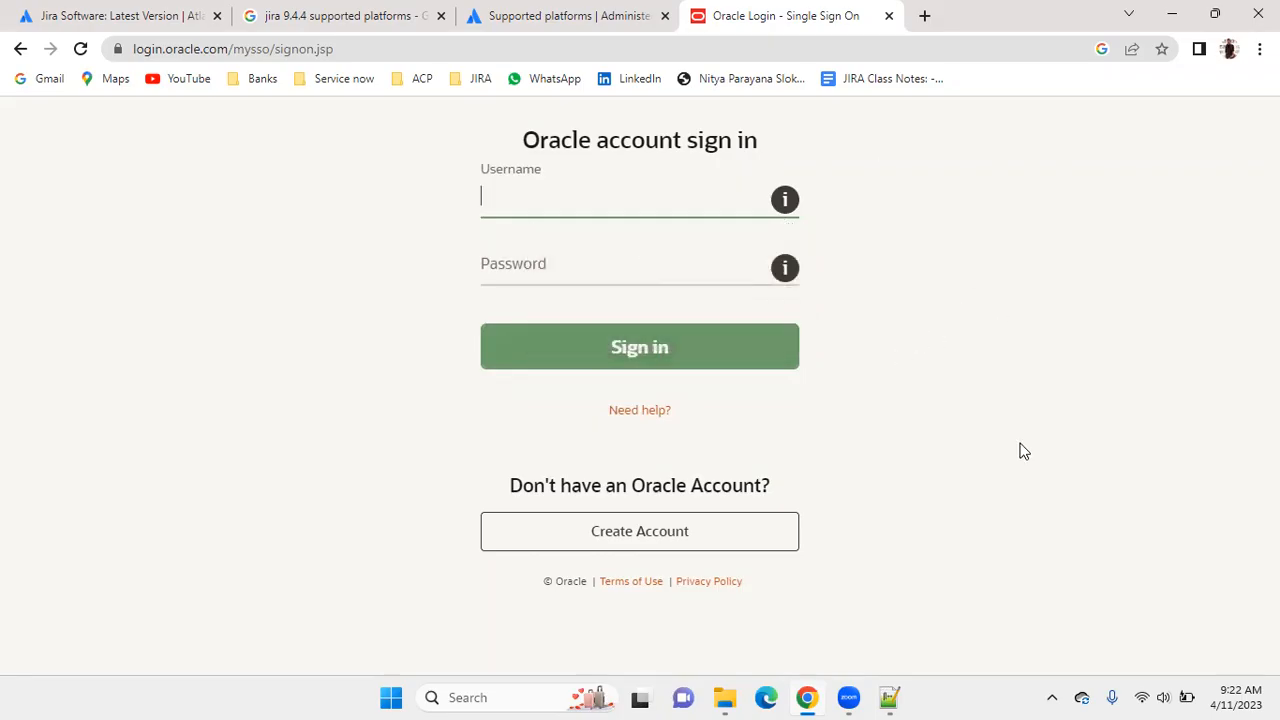
{"action": "left_click", "coordinate": [631, 532]}
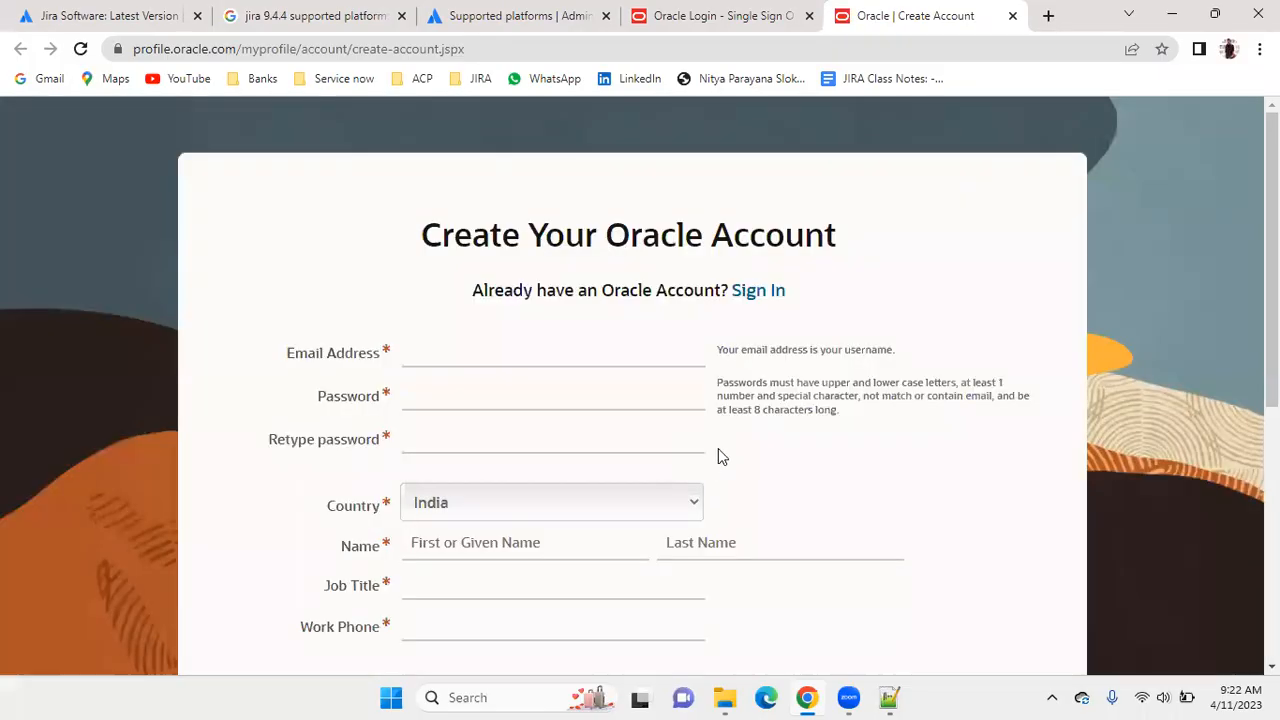
Examine the required fields of the Oracle account form, from the email address down to the postal code and terms.
{"action": "scroll", "coordinate": [978, 392], "scroll_direction": "down", "scroll_amount": 1}
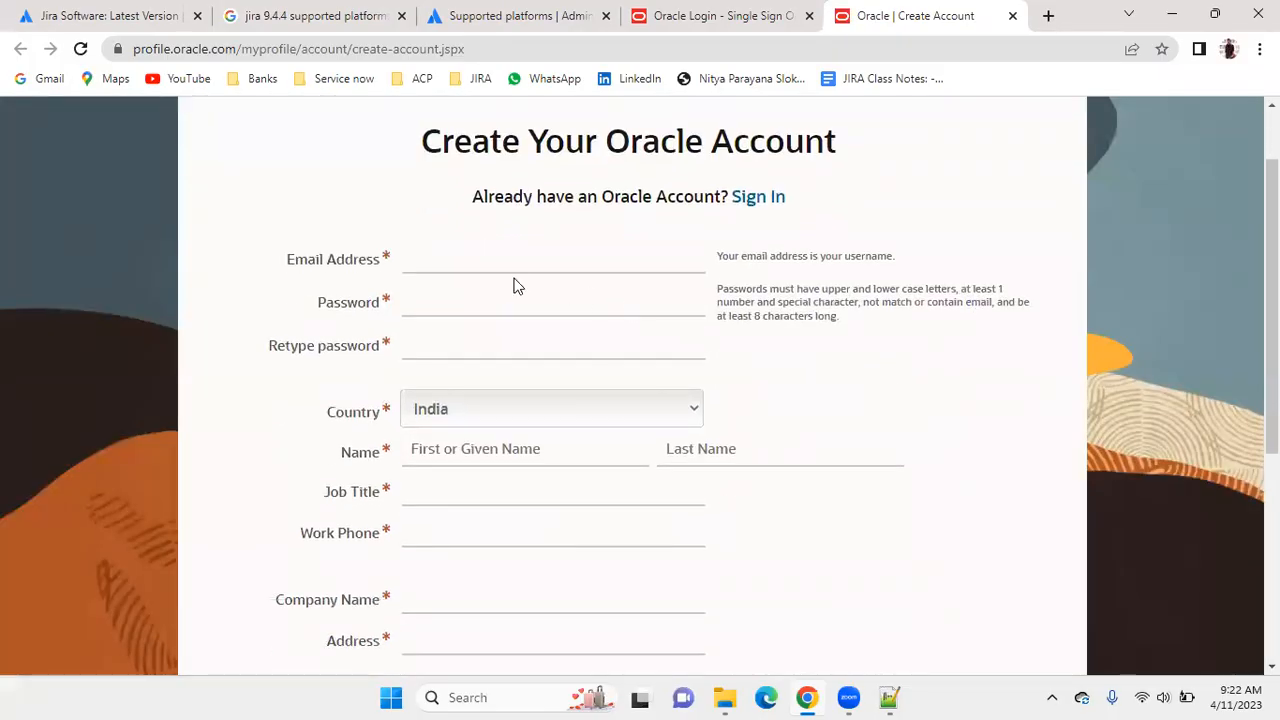
{"action": "left_click", "coordinate": [433, 258]}
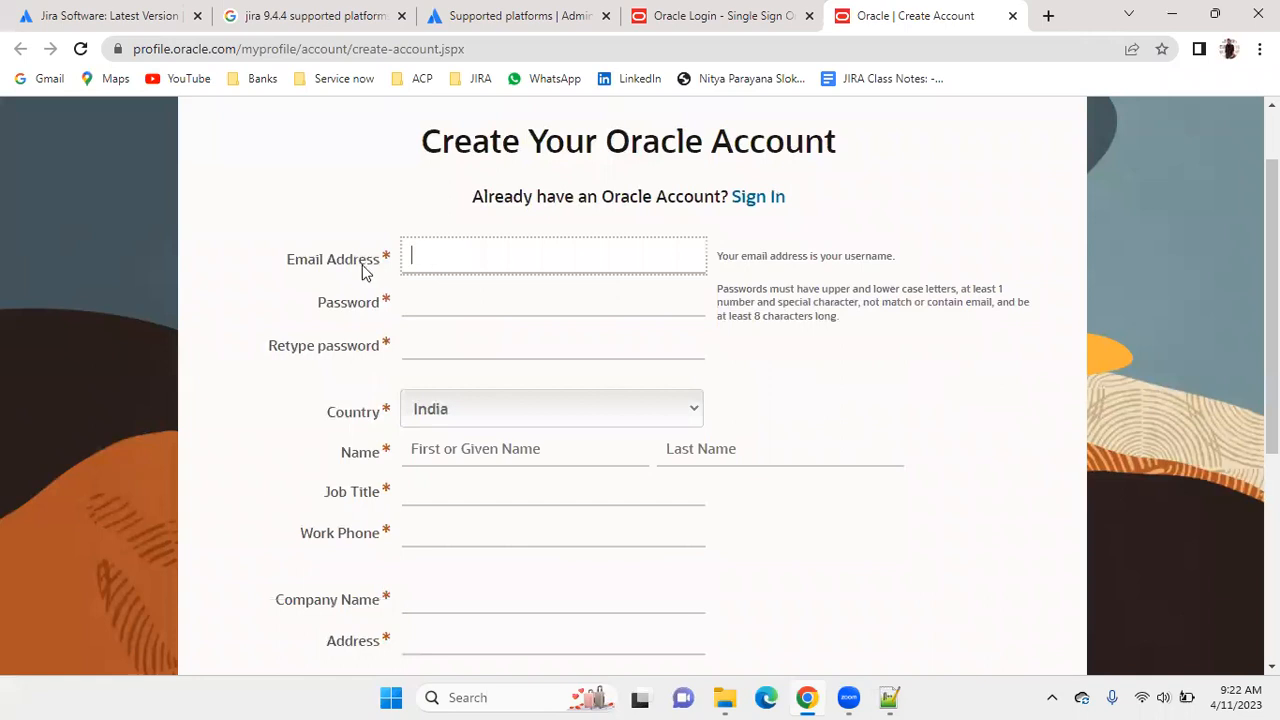
{"action": "scroll", "coordinate": [450, 263], "scroll_direction": "down", "scroll_amount": 1}
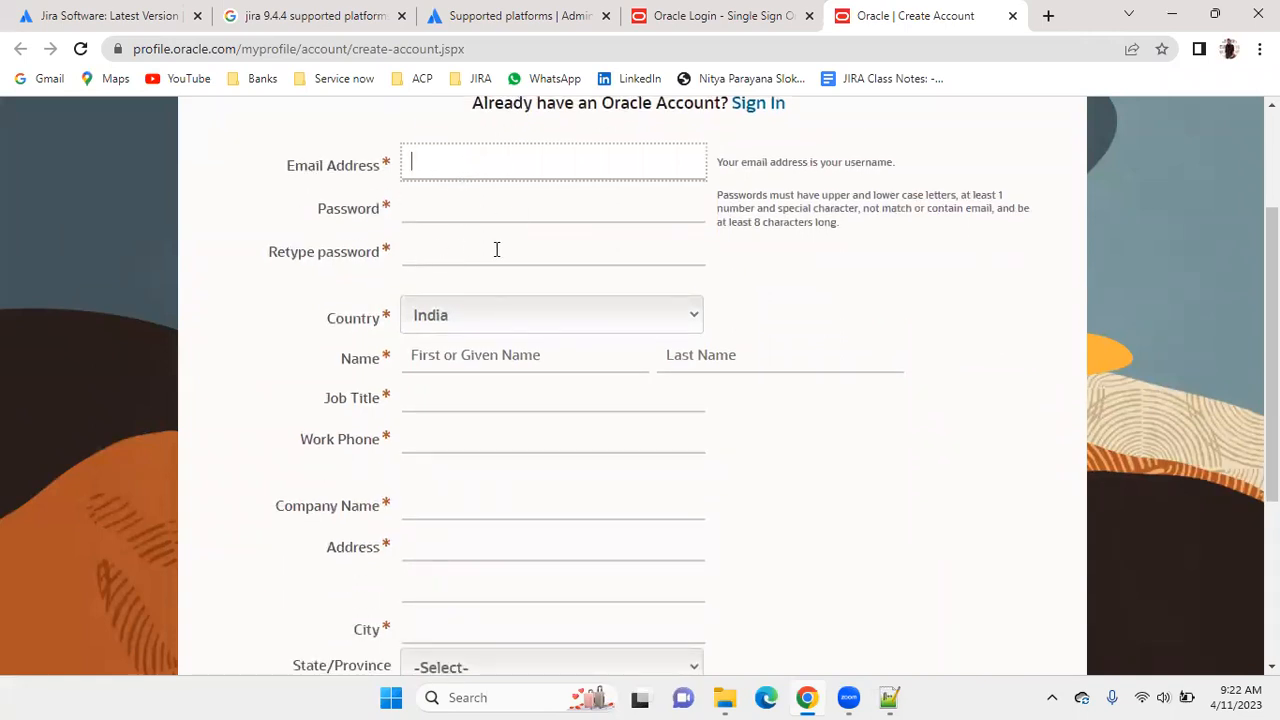
{"action": "scroll", "coordinate": [494, 249], "scroll_direction": "down", "scroll_amount": 1}
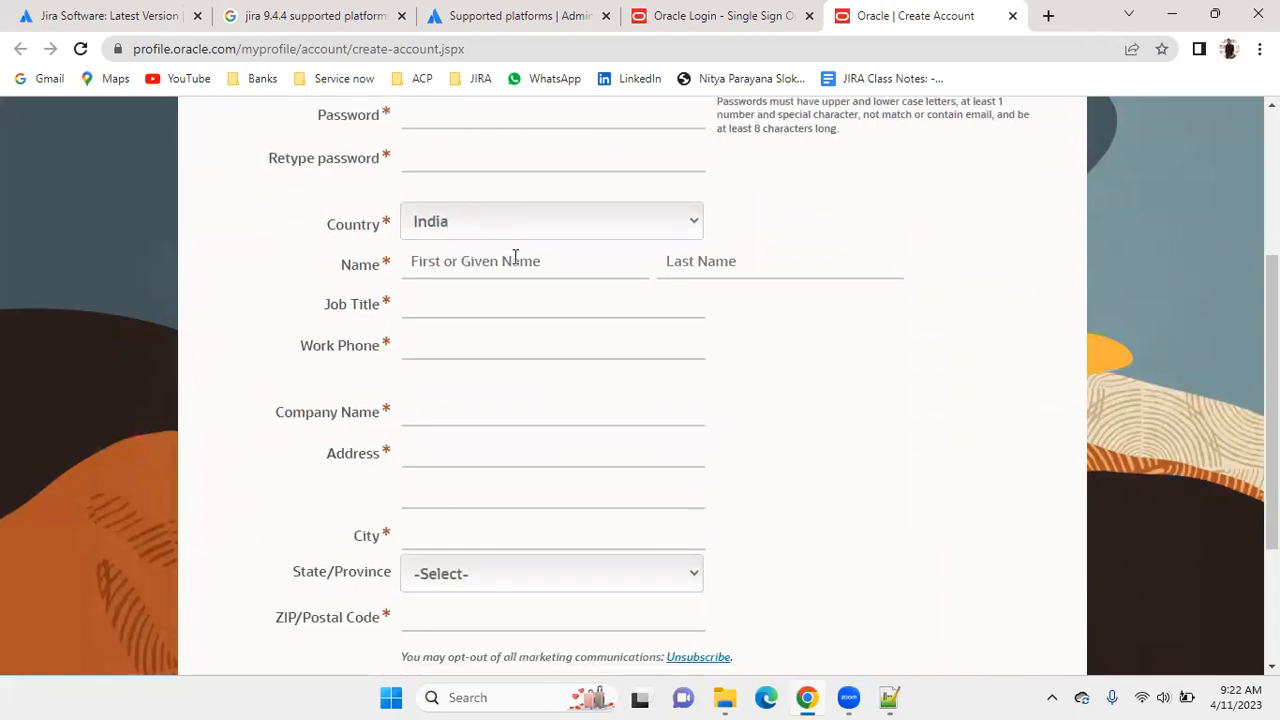
{"action": "left_click", "coordinate": [424, 311]}
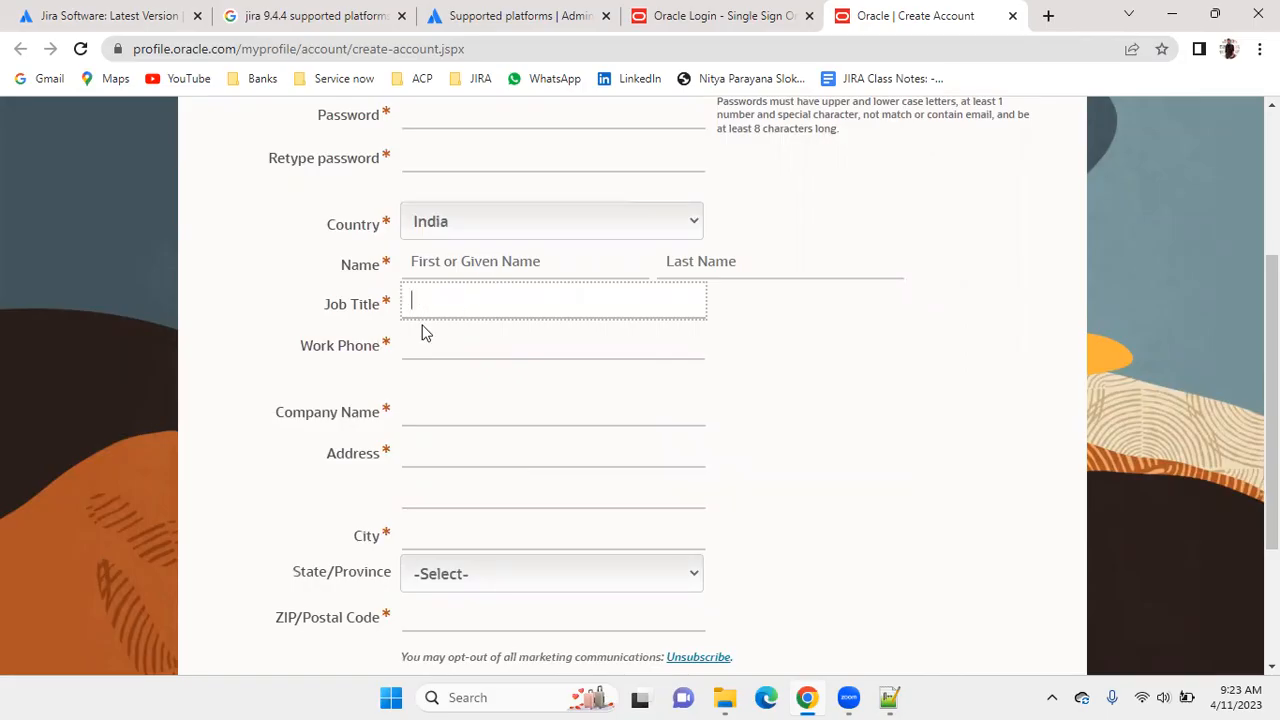
{"action": "scroll", "coordinate": [459, 336], "scroll_direction": "down", "scroll_amount": 1}
{"action": "scroll", "coordinate": [459, 336], "scroll_direction": "down", "scroll_amount": 1}
{"action": "left_click", "coordinate": [431, 318]}
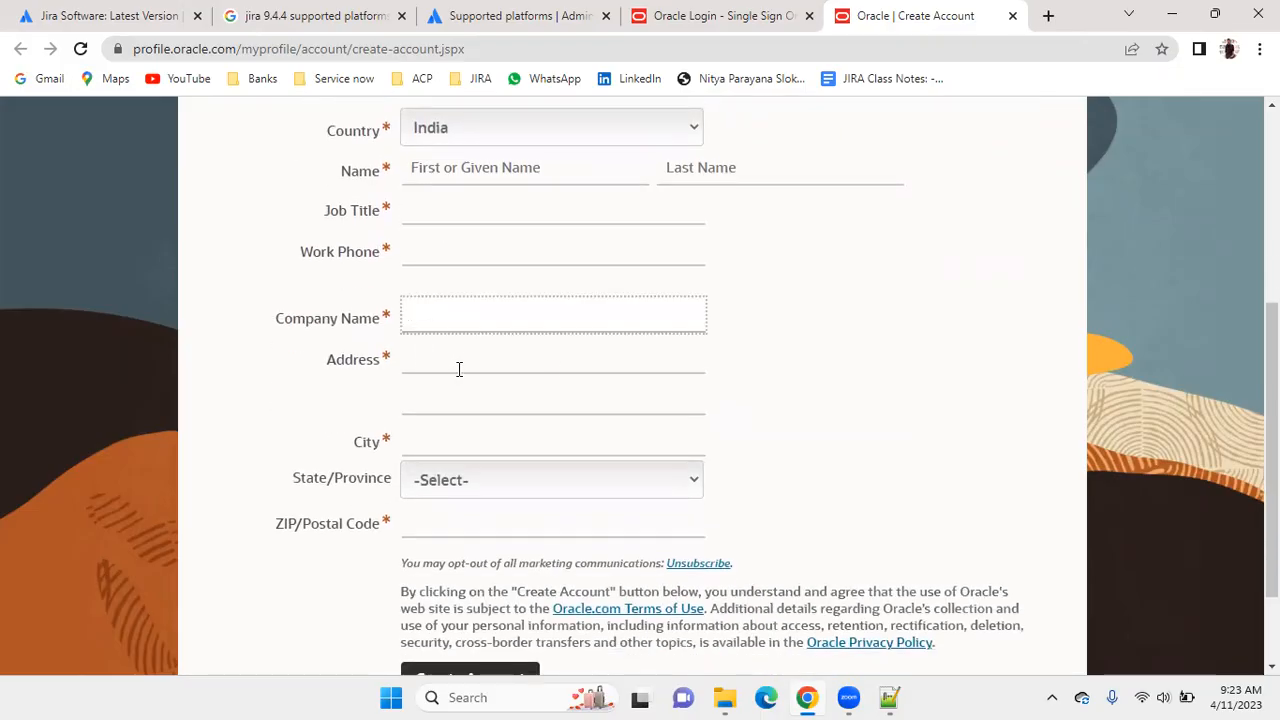
{"action": "scroll", "coordinate": [554, 371], "scroll_direction": "down", "scroll_amount": 2}
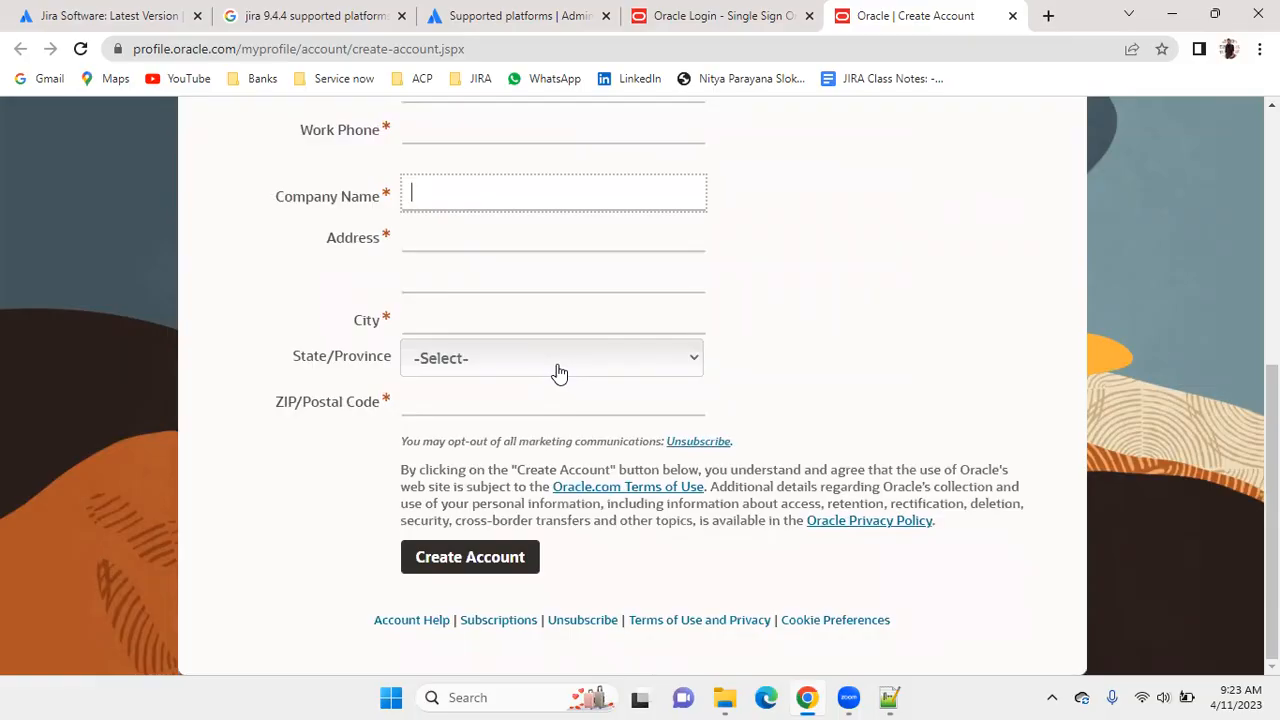
{"action": "scroll", "coordinate": [558, 376], "scroll_direction": "up", "scroll_amount": 5}
{"action": "left_click", "coordinate": [470, 347]}
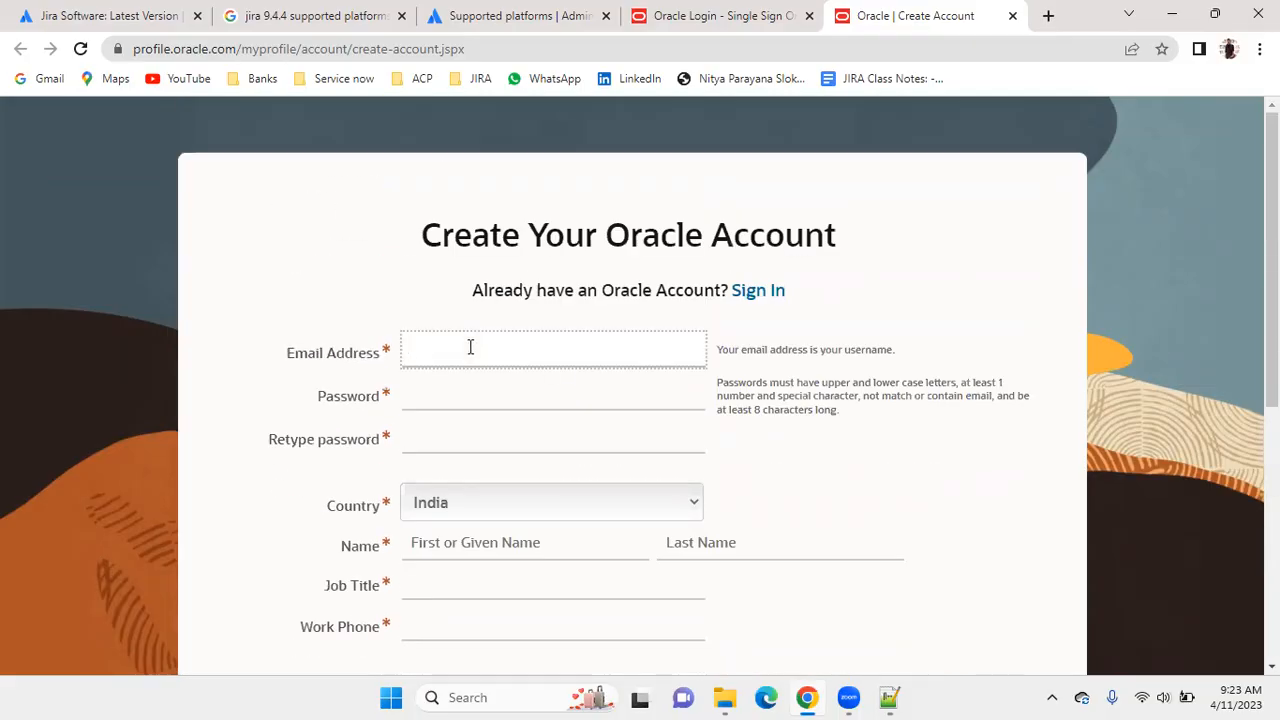
Switch to another Google account in a new tab and open its Gmail inbox.
{"action": "left_click", "coordinate": [58, 12]}
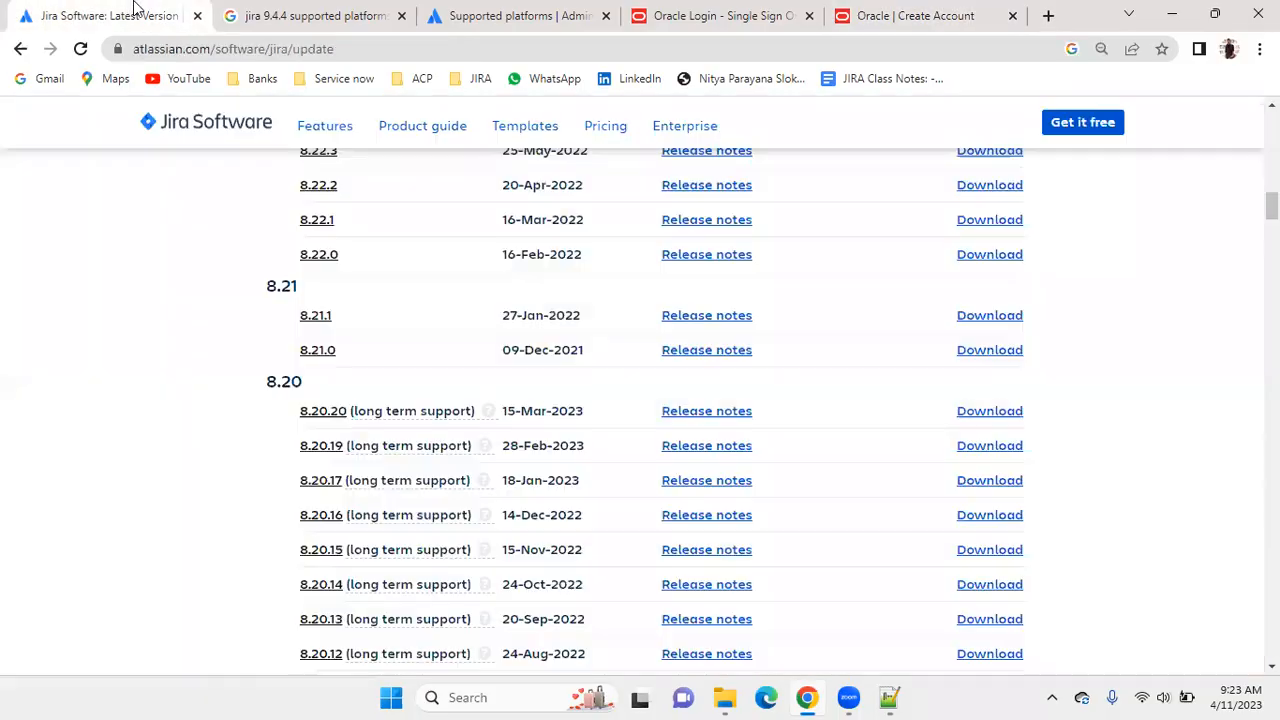
{"action": "left_click", "coordinate": [1047, 17]}
{"action": "left_click", "coordinate": [1247, 127]}
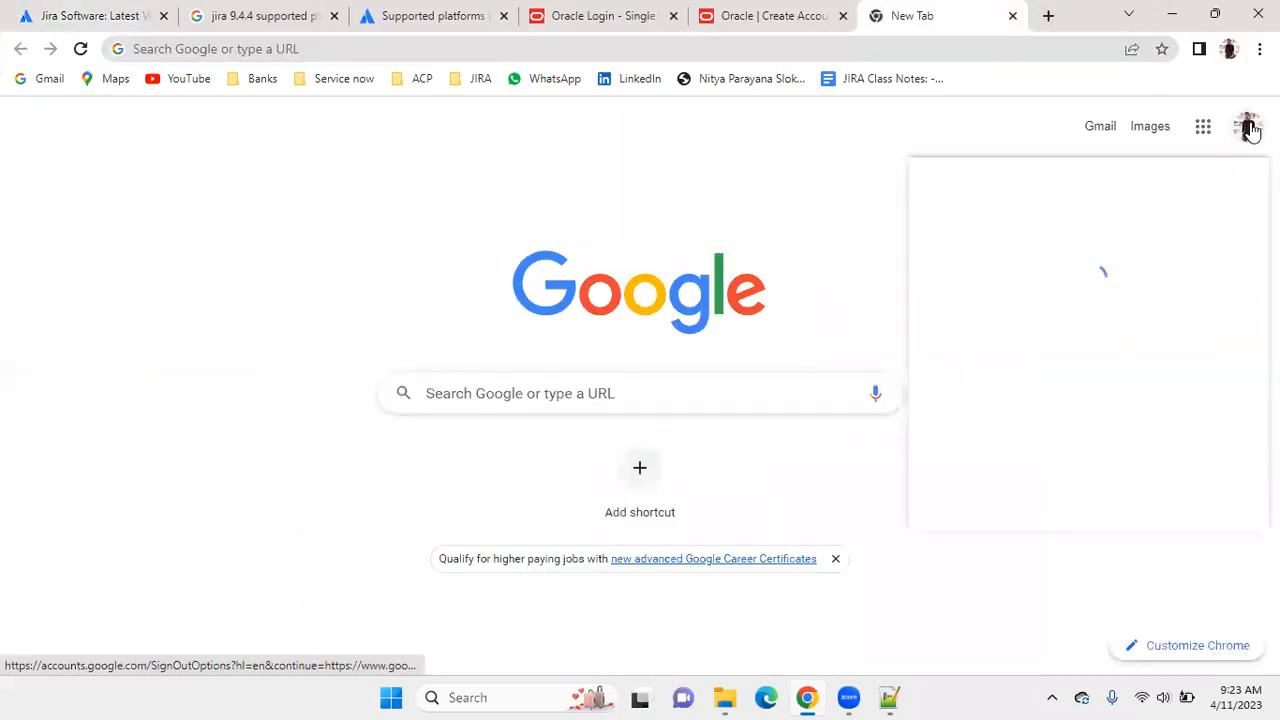
{"action": "left_click", "coordinate": [1062, 500]}
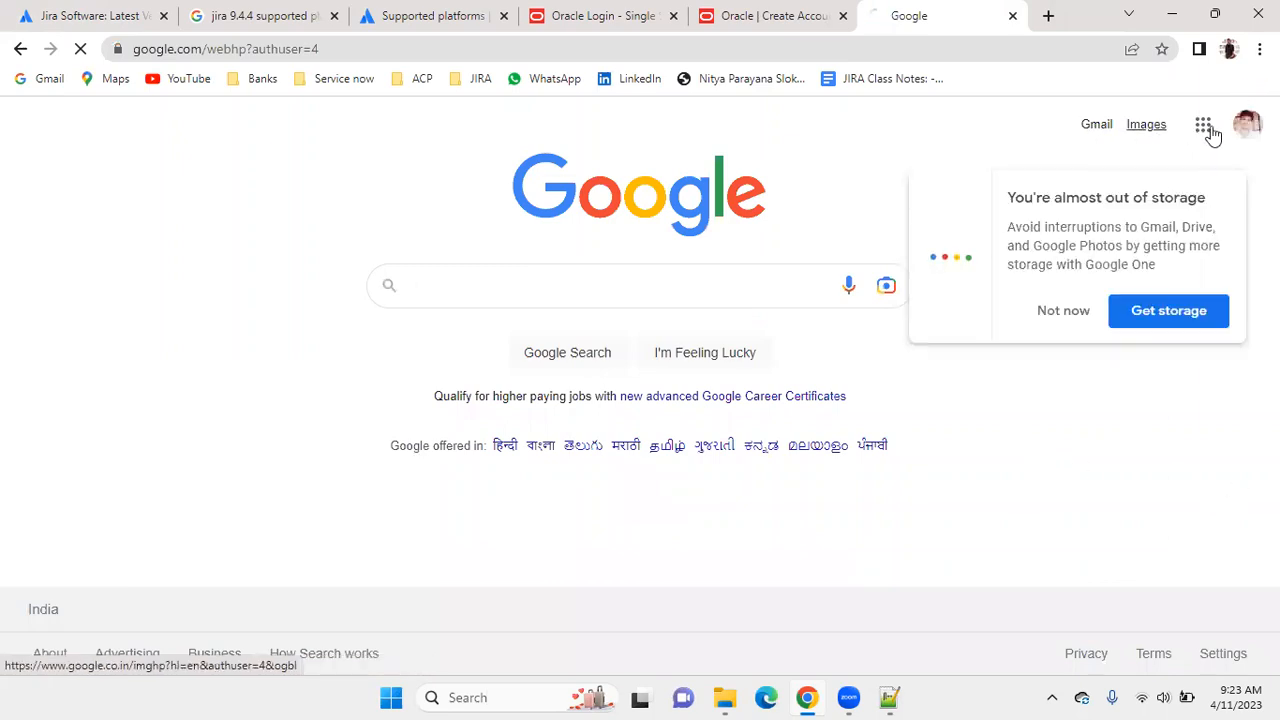
{"action": "left_click", "coordinate": [1063, 310]}
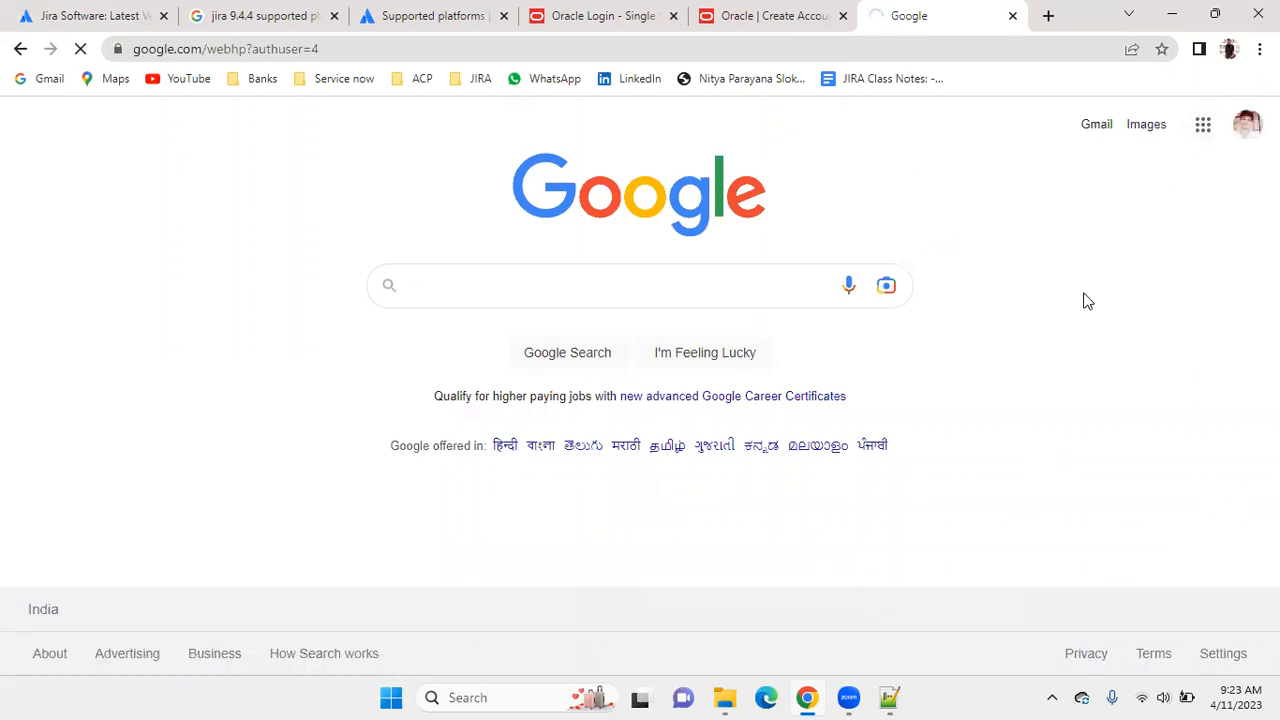
{"action": "left_click", "coordinate": [1245, 128]}
{"action": "left_click", "coordinate": [1060, 655]}
Return to the Oracle account form and enter the email address, the account password and its confirmation.
{"action": "left_click", "coordinate": [775, 12]}
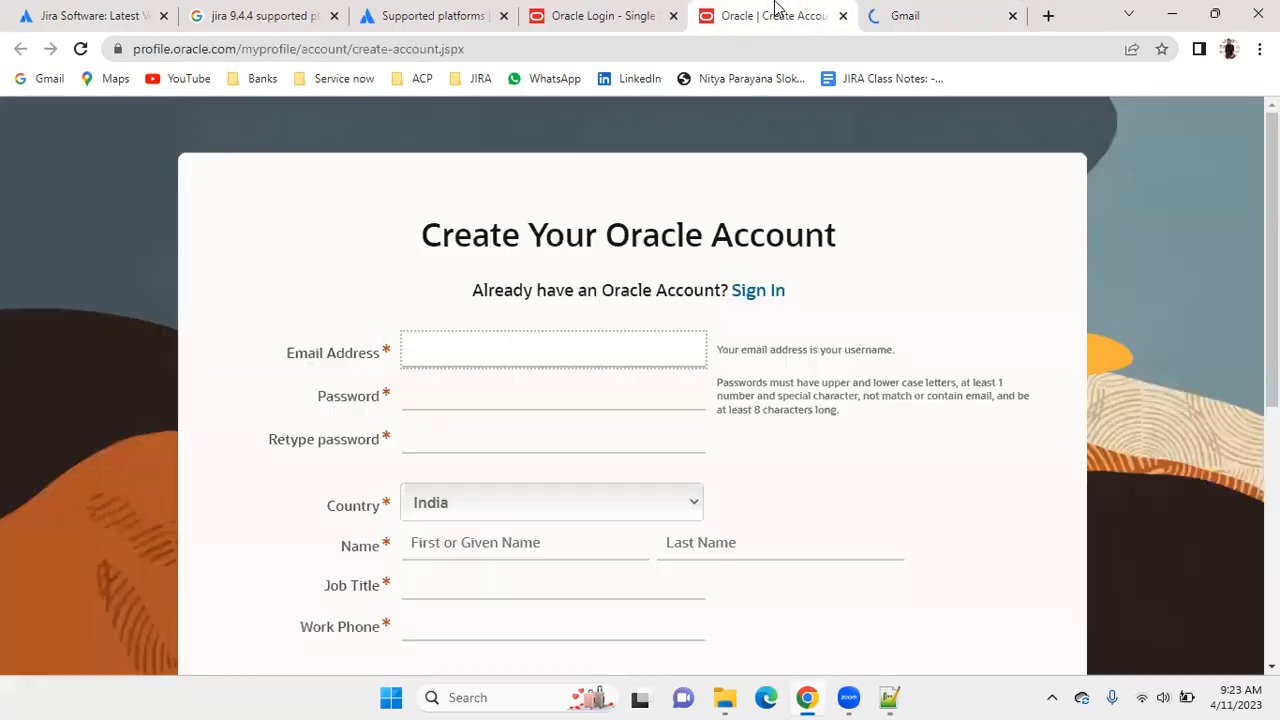
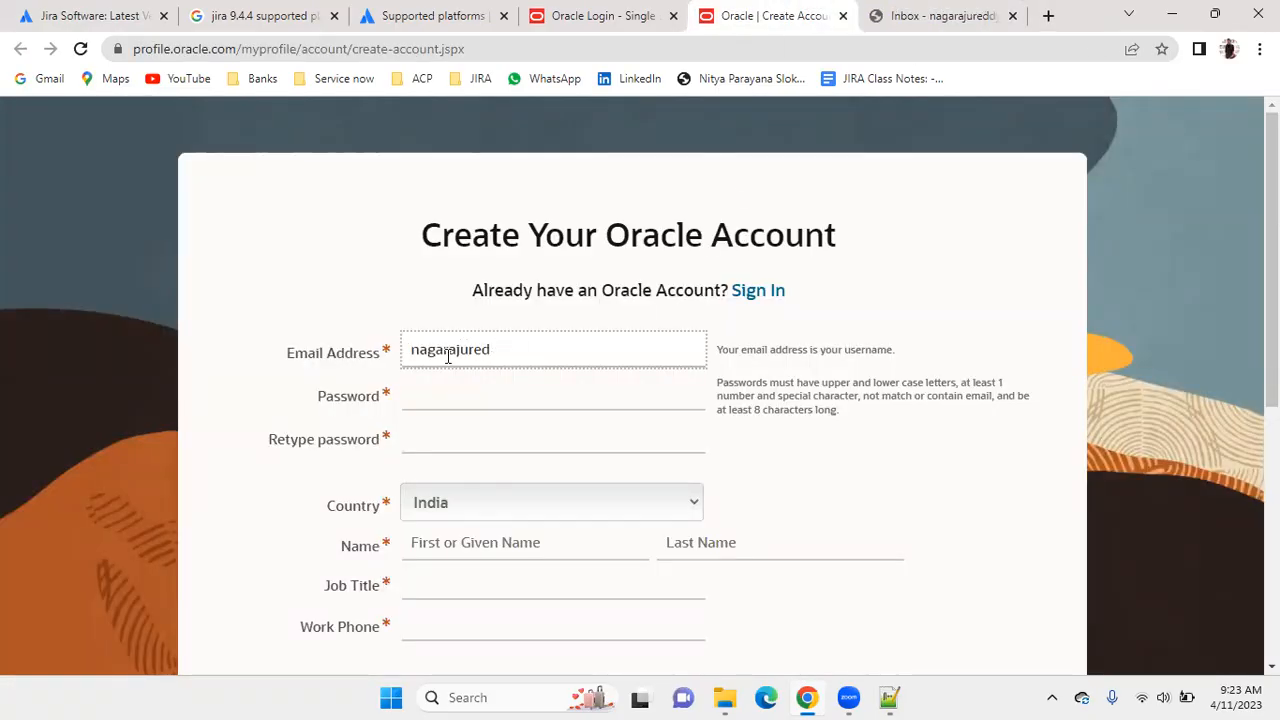
{"action": "key", "text": "Tab"}
{"action": "type", "text": "••••••••••••"}
{"action": "key", "text": "Tab"}
{"action": "type", "text": "•••••••••"}
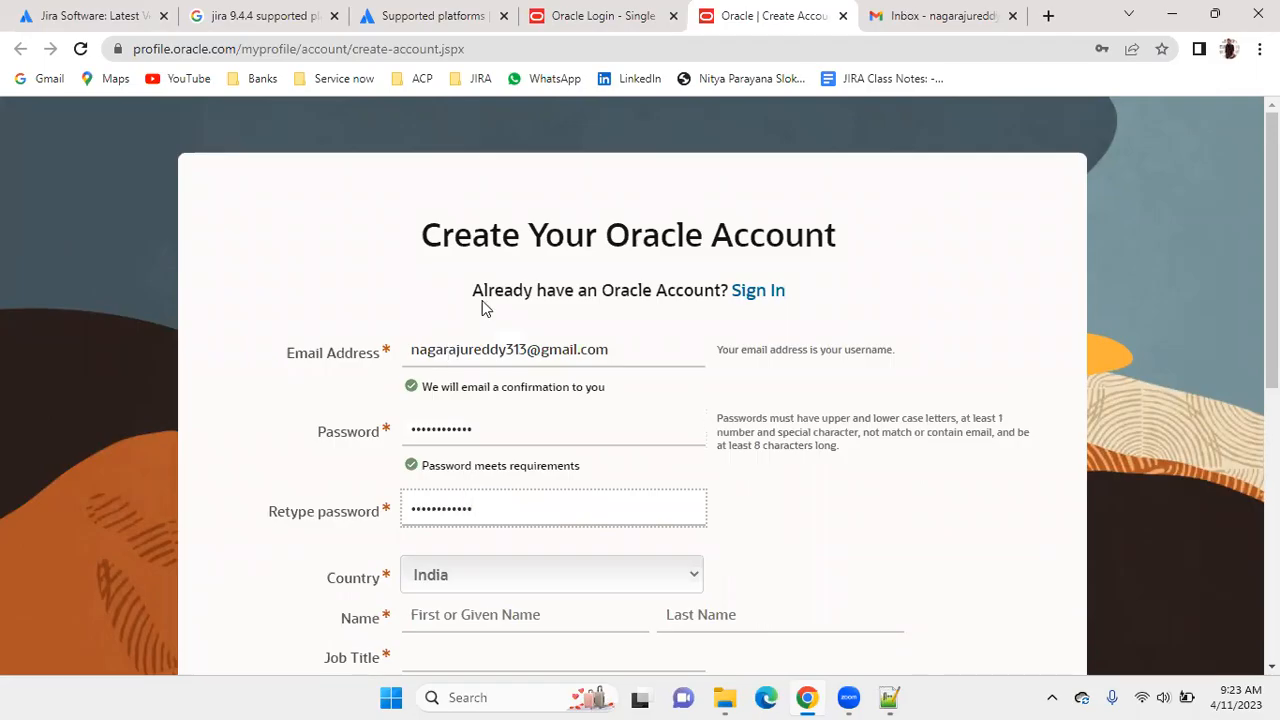
Enter the first and last name, the job title Developer and the work phone number in the Oracle account form.
{"action": "scroll", "coordinate": [574, 286], "scroll_direction": "down", "scroll_amount": 3}
{"action": "left_click", "coordinate": [513, 331]}
{"action": "key", "text": "Tab"}
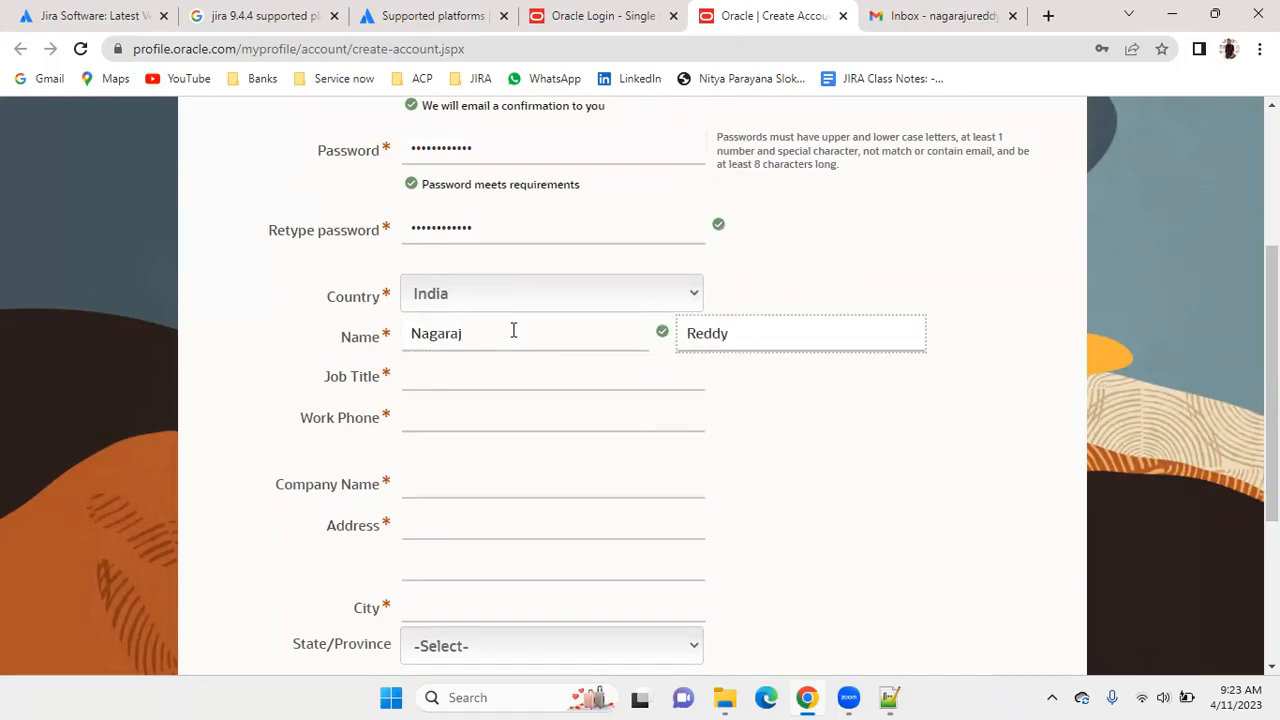
{"action": "left_click", "coordinate": [435, 376]}
{"action": "type", "text": "Developer"}
{"action": "left_click", "coordinate": [432, 412]}
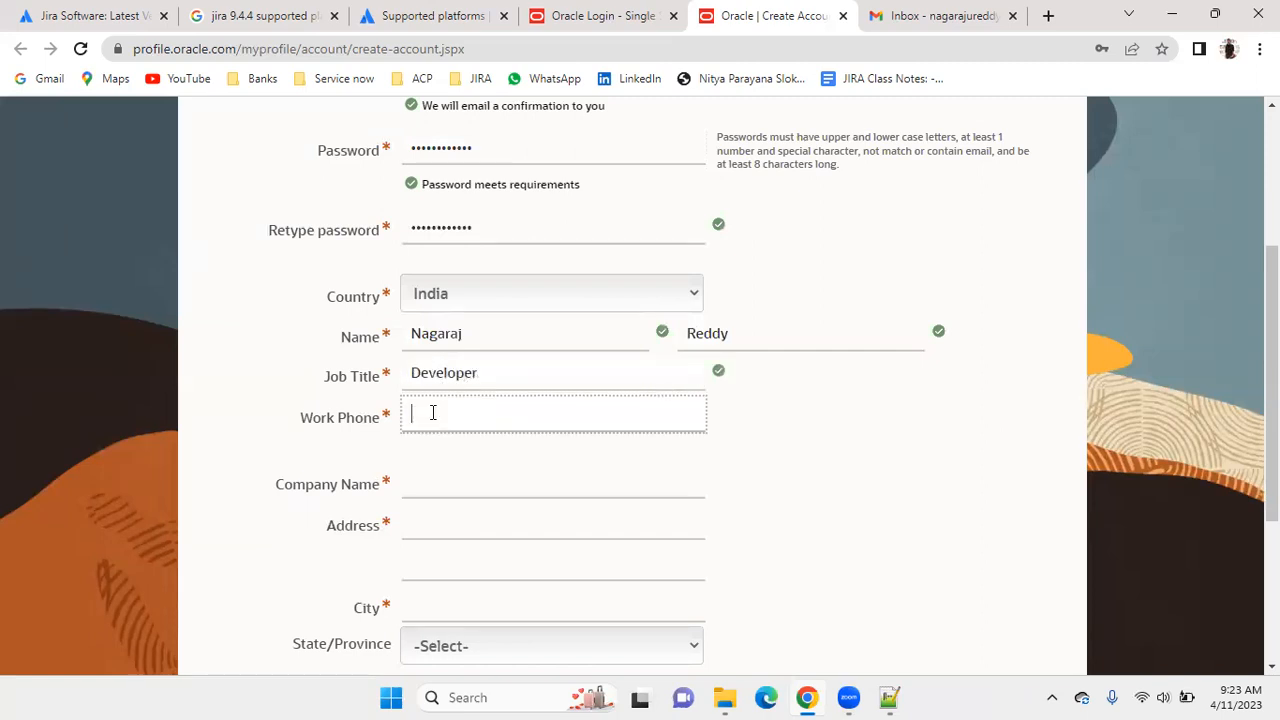
Enter Airbnb as the company name and fill in the first address line.
{"action": "scroll", "coordinate": [500, 357], "scroll_direction": "down", "scroll_amount": 2}
{"action": "left_click", "coordinate": [457, 297]}
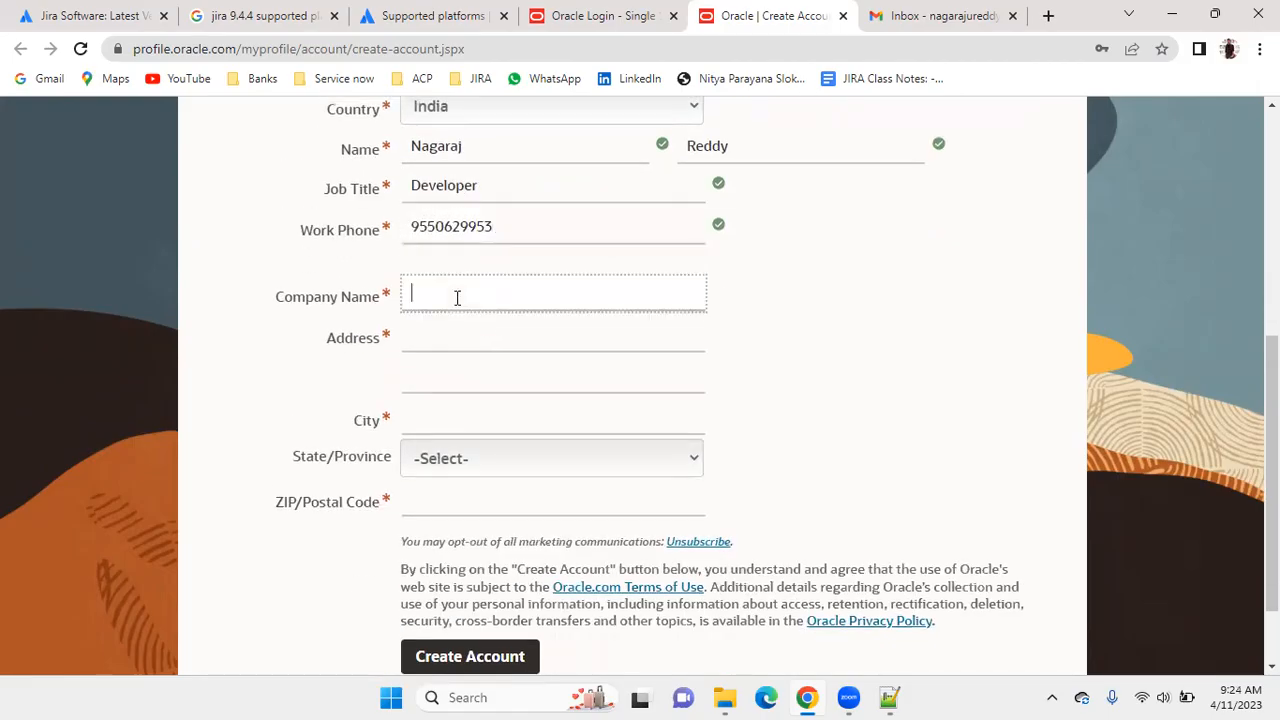
{"action": "type", "text": "Airbnb"}
{"action": "key", "text": "Tab"}
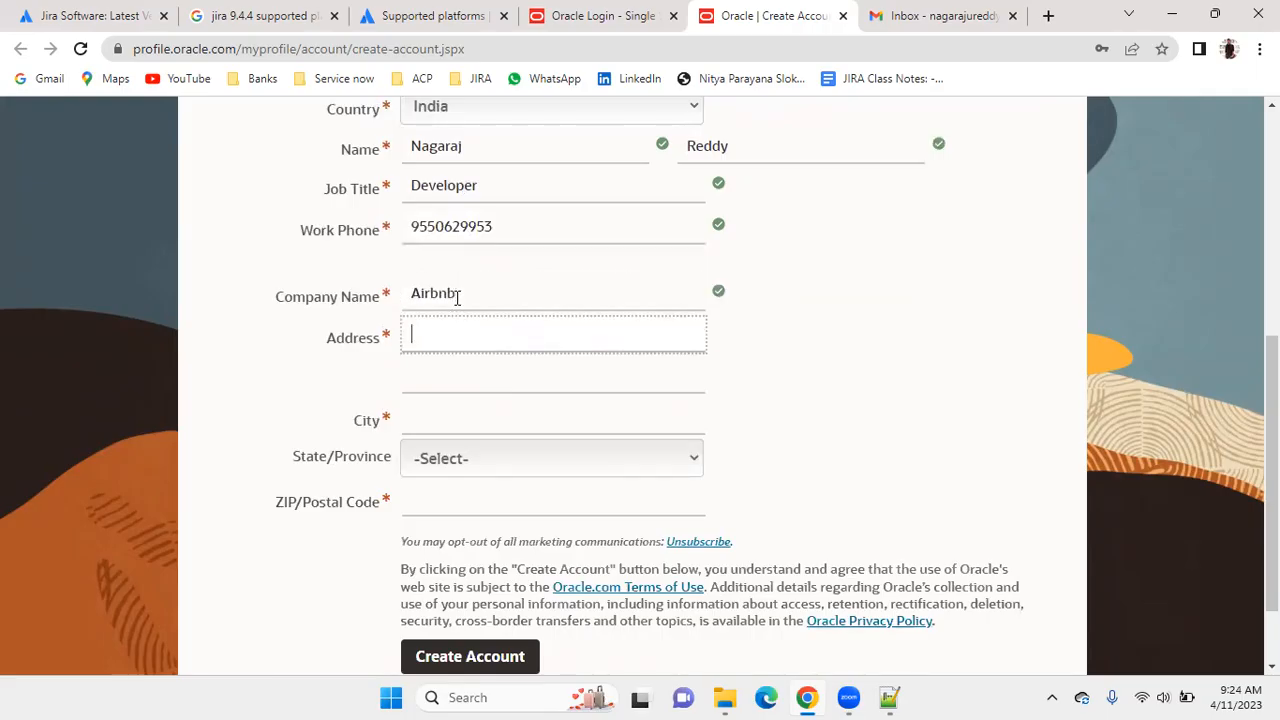
{"action": "type", "text": "bana"}
{"action": "key", "text": "BackSpace"}
{"action": "key", "text": "BackSpace"}
{"action": "type", "text": "analore"}
Fill in the city, select the state and enter the postal code in the account form.
{"action": "scroll", "coordinate": [489, 309], "scroll_direction": "down", "scroll_amount": 2}
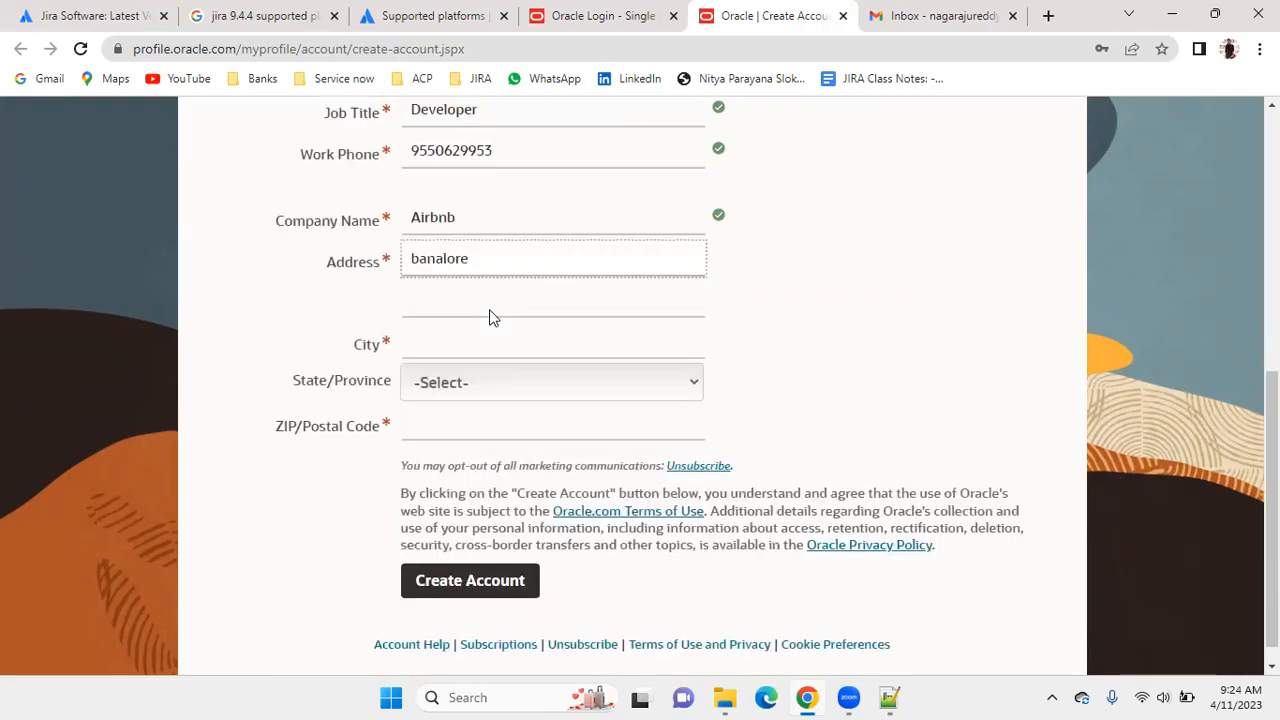
{"action": "left_click", "coordinate": [480, 320]}
{"action": "type", "text": "Bang"}
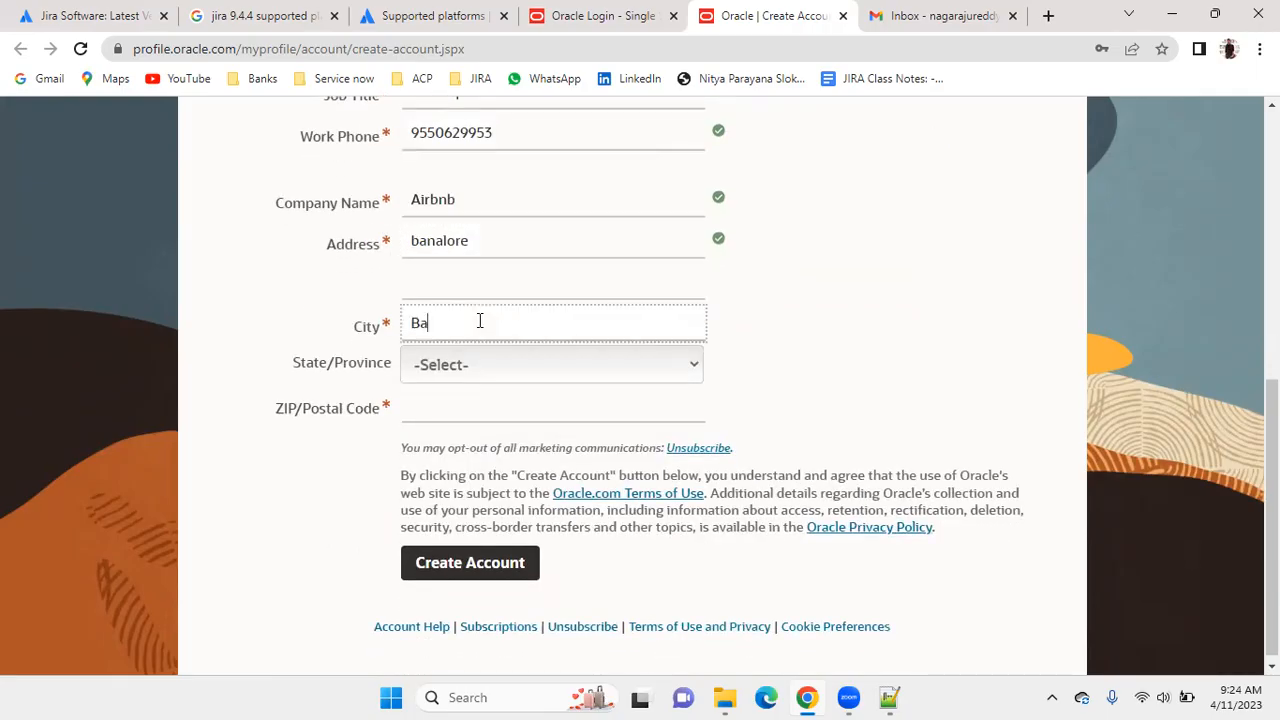
{"action": "key", "text": "BackSpace"}
{"action": "key", "text": "BackSpace"}
{"action": "type", "text": "ngal"}
{"action": "left_click", "coordinate": [494, 371]}
{"action": "key", "text": "k"}
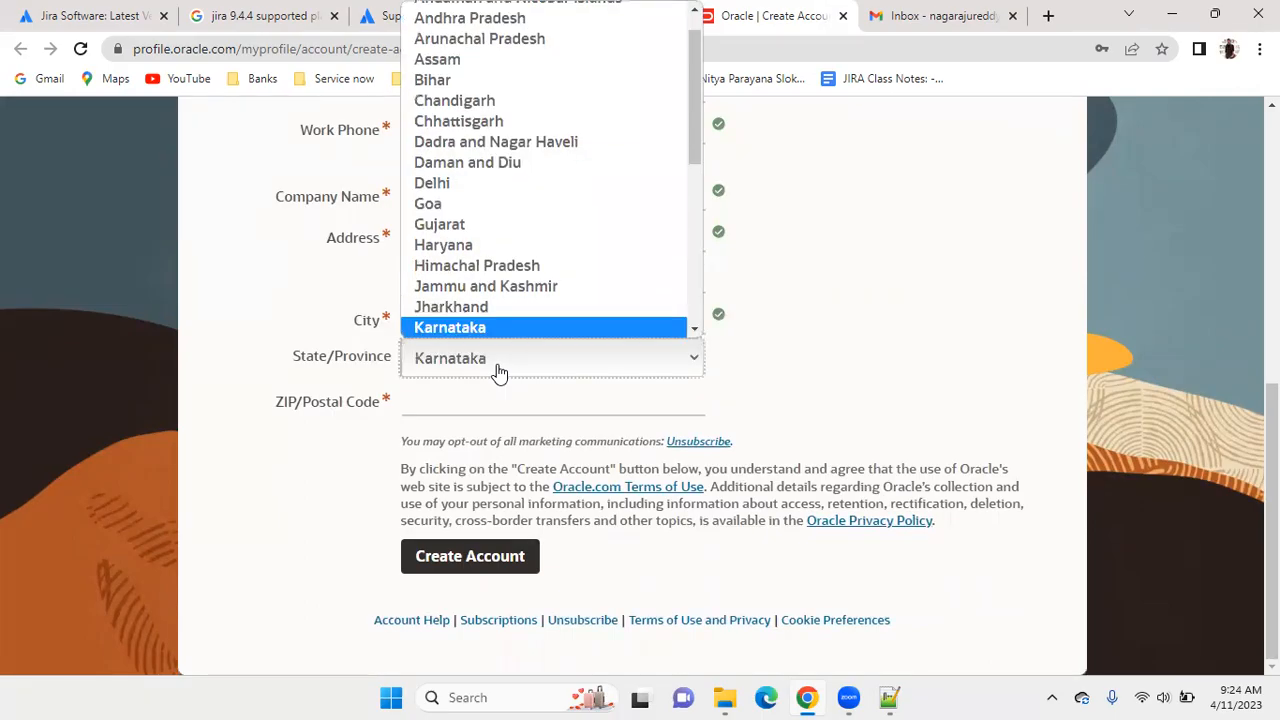
{"action": "left_click", "coordinate": [499, 373]}
{"action": "left_click", "coordinate": [431, 416]}
{"action": "type", "text": "560037"}
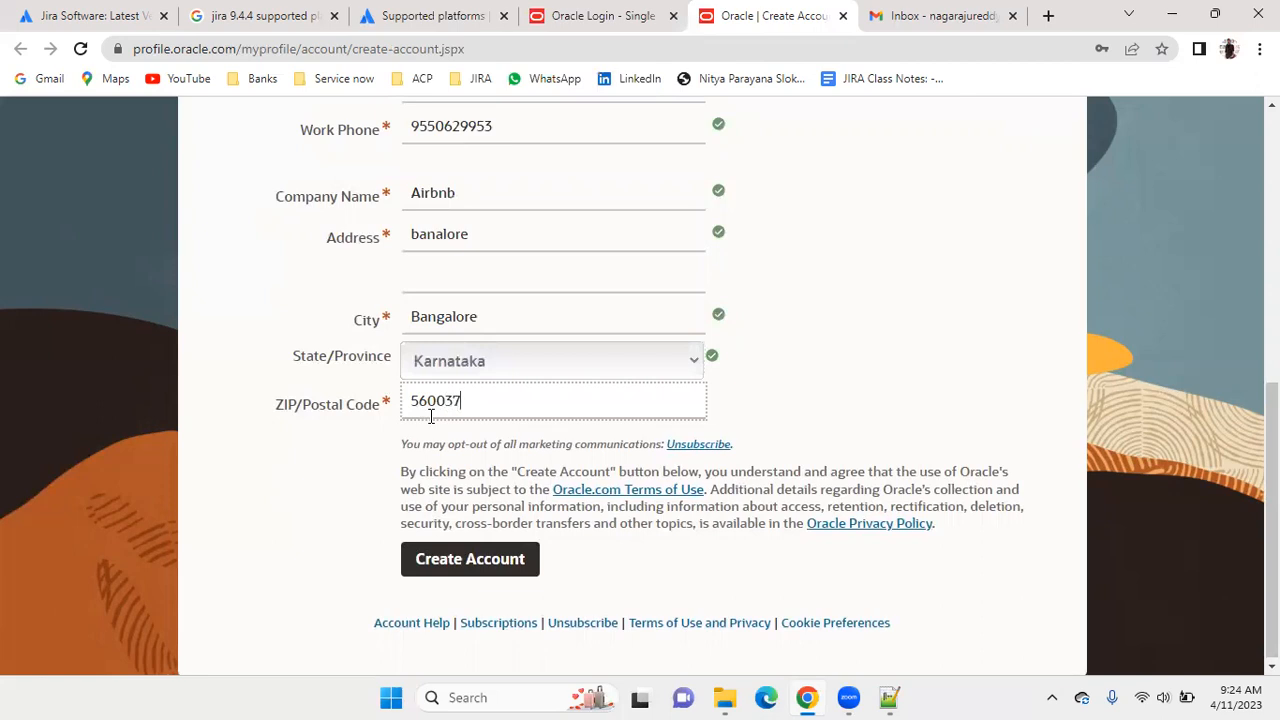
Review the completed account form from the email address to the postal code and submit it to create the Oracle account.
{"action": "scroll", "coordinate": [494, 360], "scroll_direction": "up", "scroll_amount": 4}
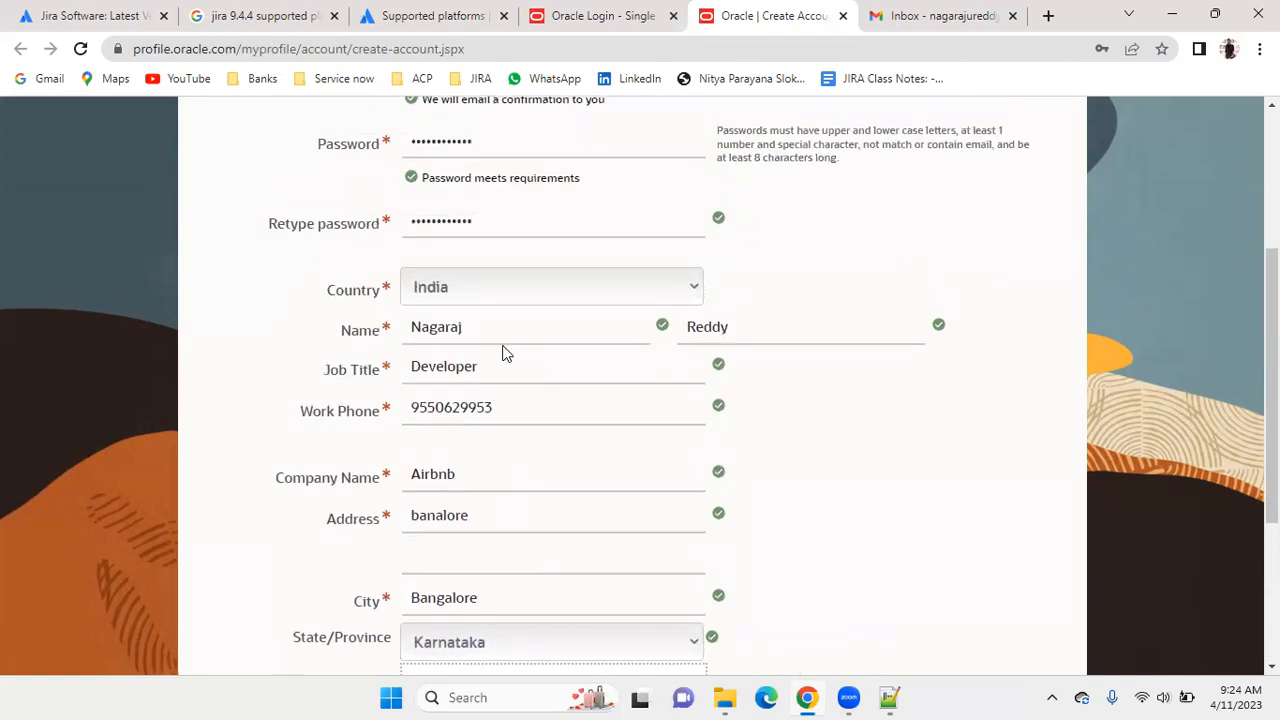
{"action": "scroll", "coordinate": [540, 300], "scroll_direction": "up", "scroll_amount": 1}
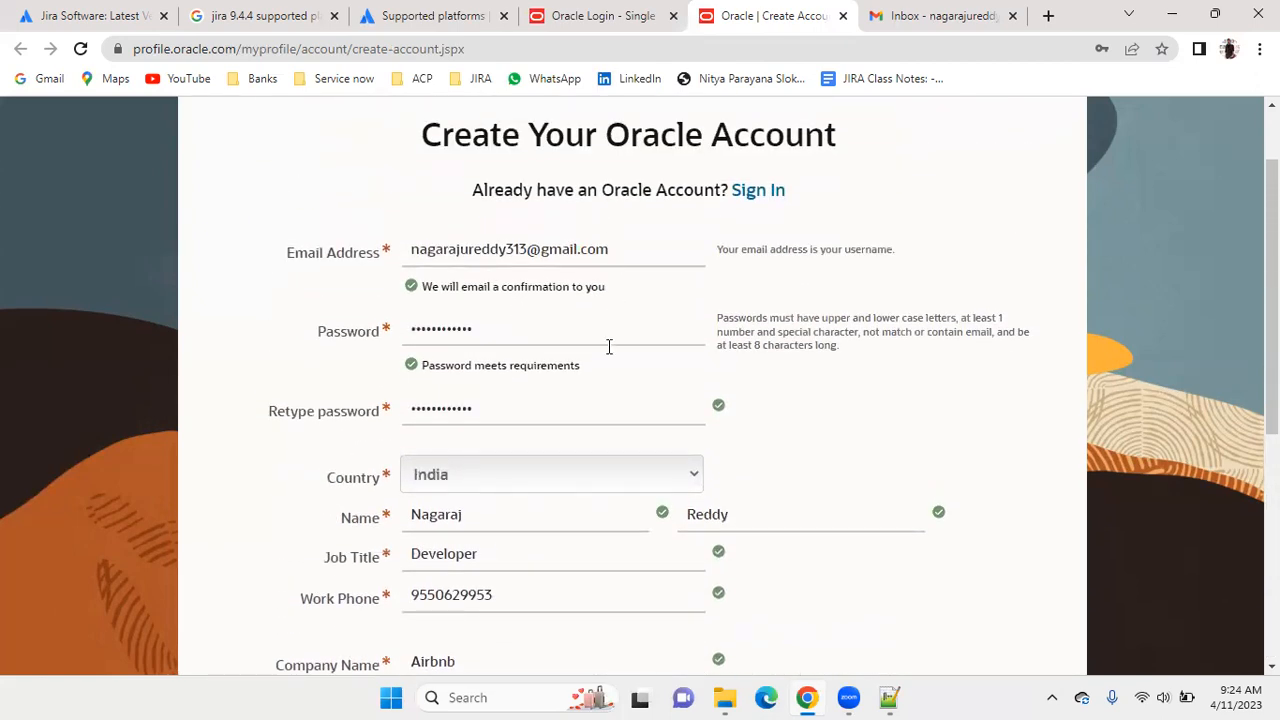
{"action": "scroll", "coordinate": [700, 300], "scroll_direction": "down", "scroll_amount": 2}
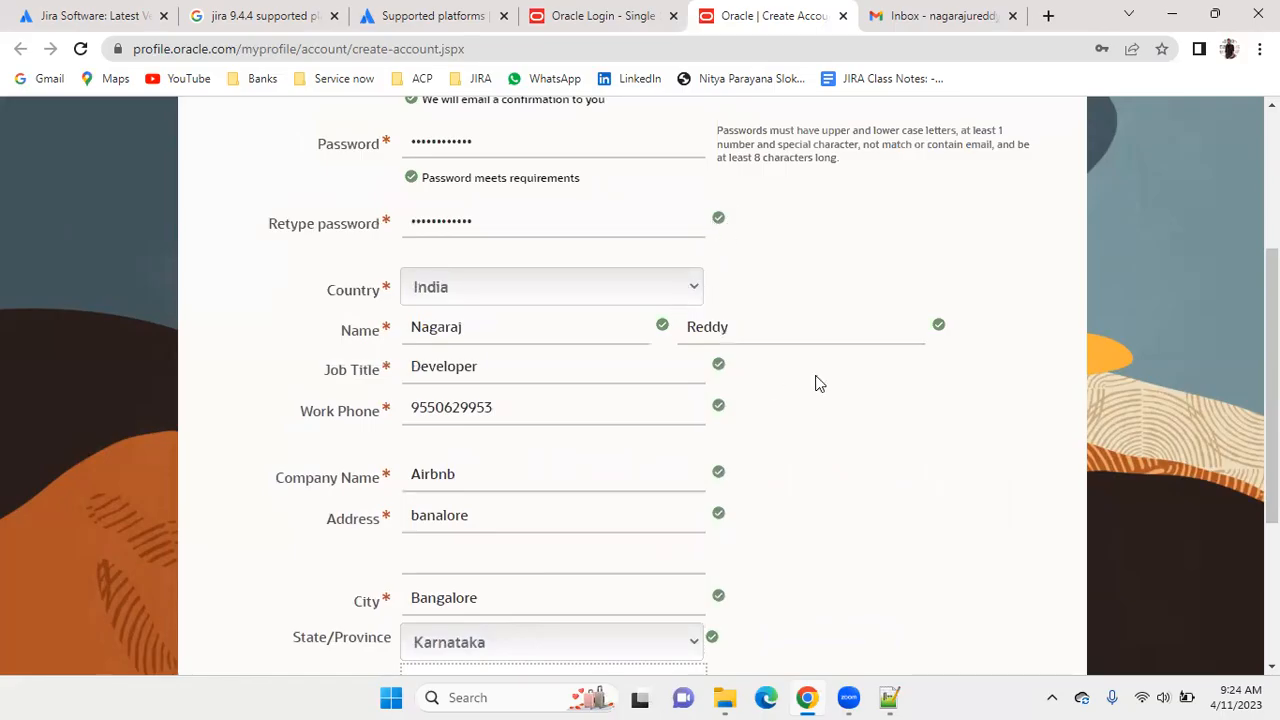
{"action": "scroll", "coordinate": [822, 380], "scroll_direction": "up", "scroll_amount": 1}
{"action": "scroll", "coordinate": [826, 374], "scroll_direction": "down", "scroll_amount": 3}
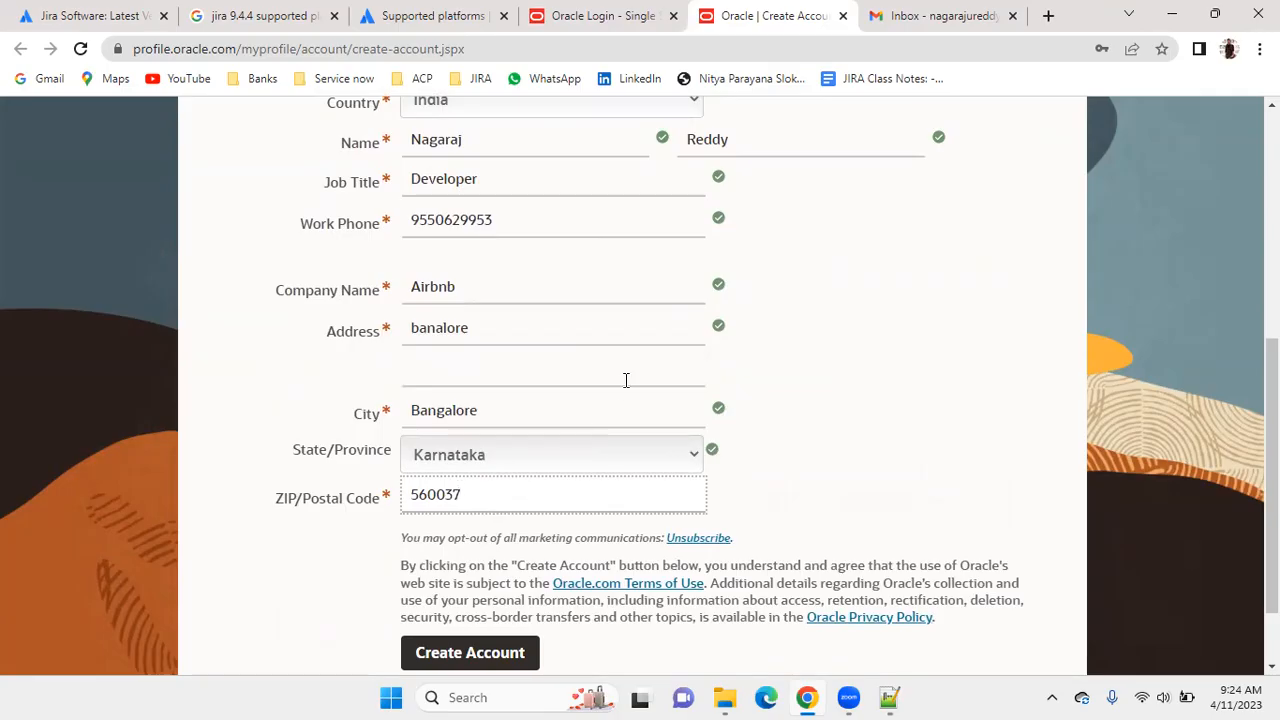
{"action": "scroll", "coordinate": [626, 380], "scroll_direction": "down", "scroll_amount": 1}
{"action": "scroll", "coordinate": [505, 566], "scroll_direction": "down", "scroll_amount": 1}
{"action": "left_click", "coordinate": [485, 566]}
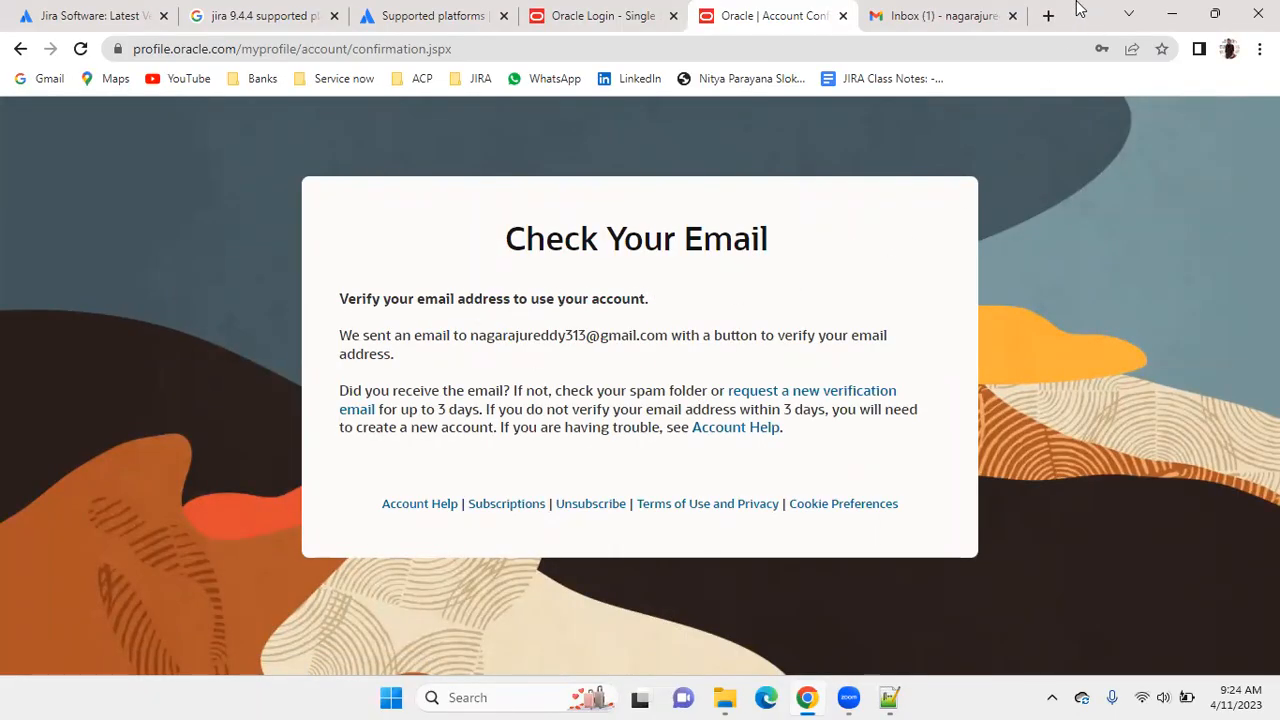
Verify the email address from Oracle's verification message in the Gmail inbox and continue to the Oracle site.
{"action": "left_click", "coordinate": [903, 10]}
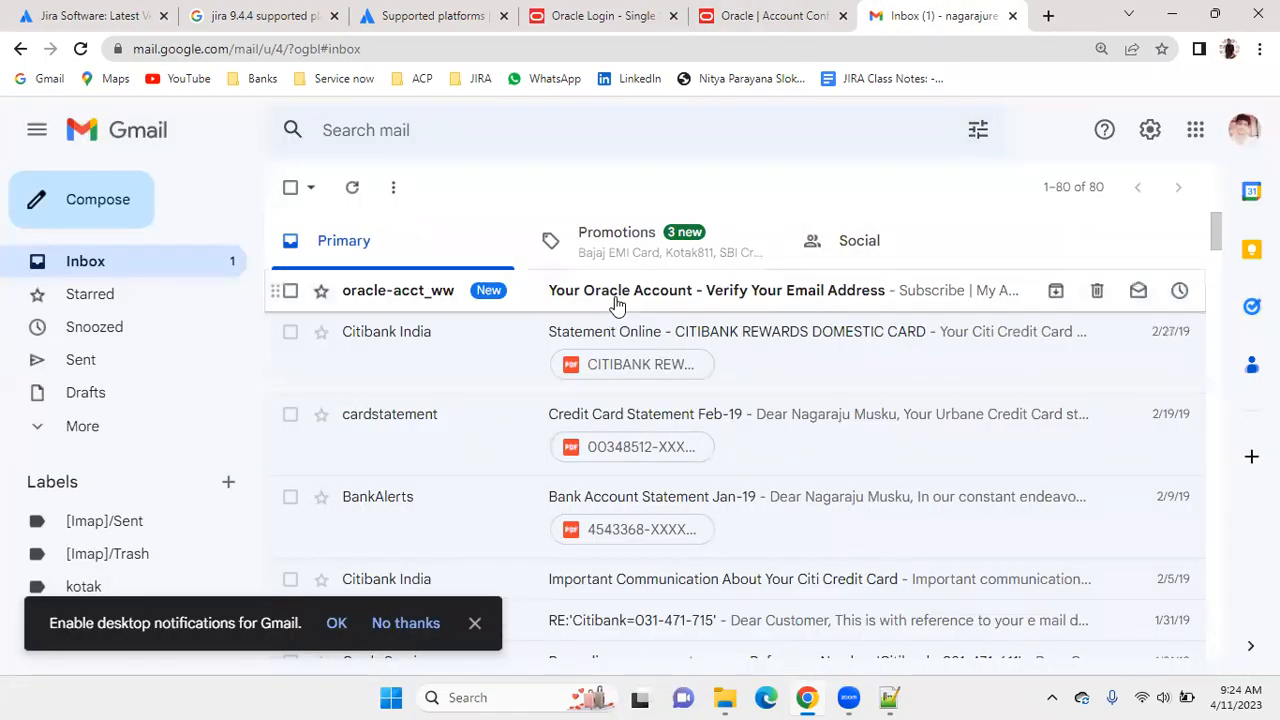
{"action": "left_click", "coordinate": [604, 292]}
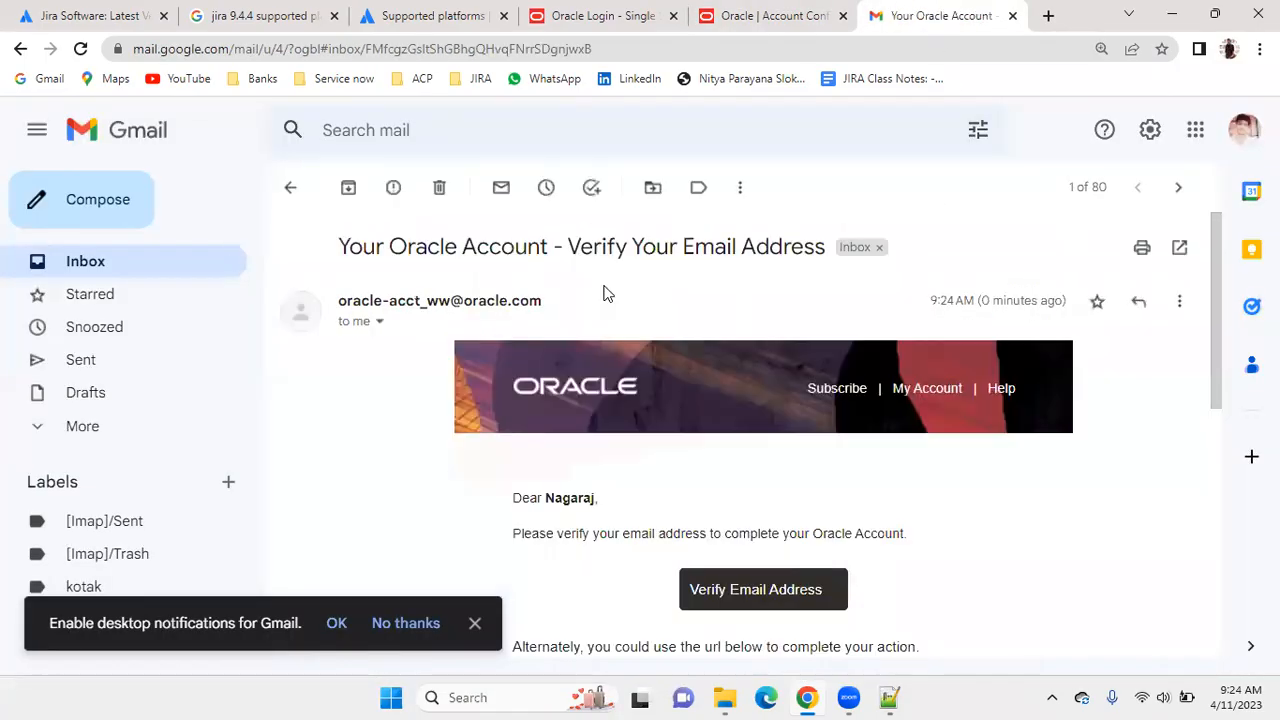
{"action": "scroll", "coordinate": [686, 314], "scroll_direction": "down", "scroll_amount": 2}
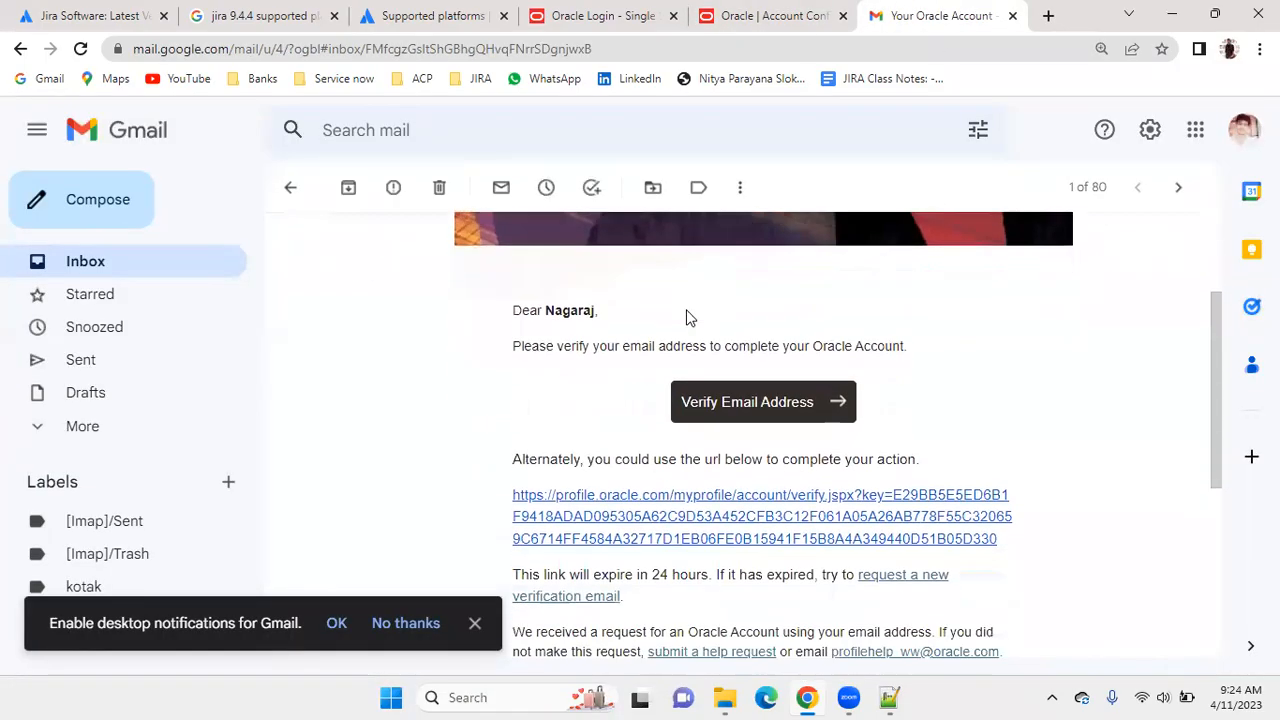
{"action": "left_click", "coordinate": [760, 403]}
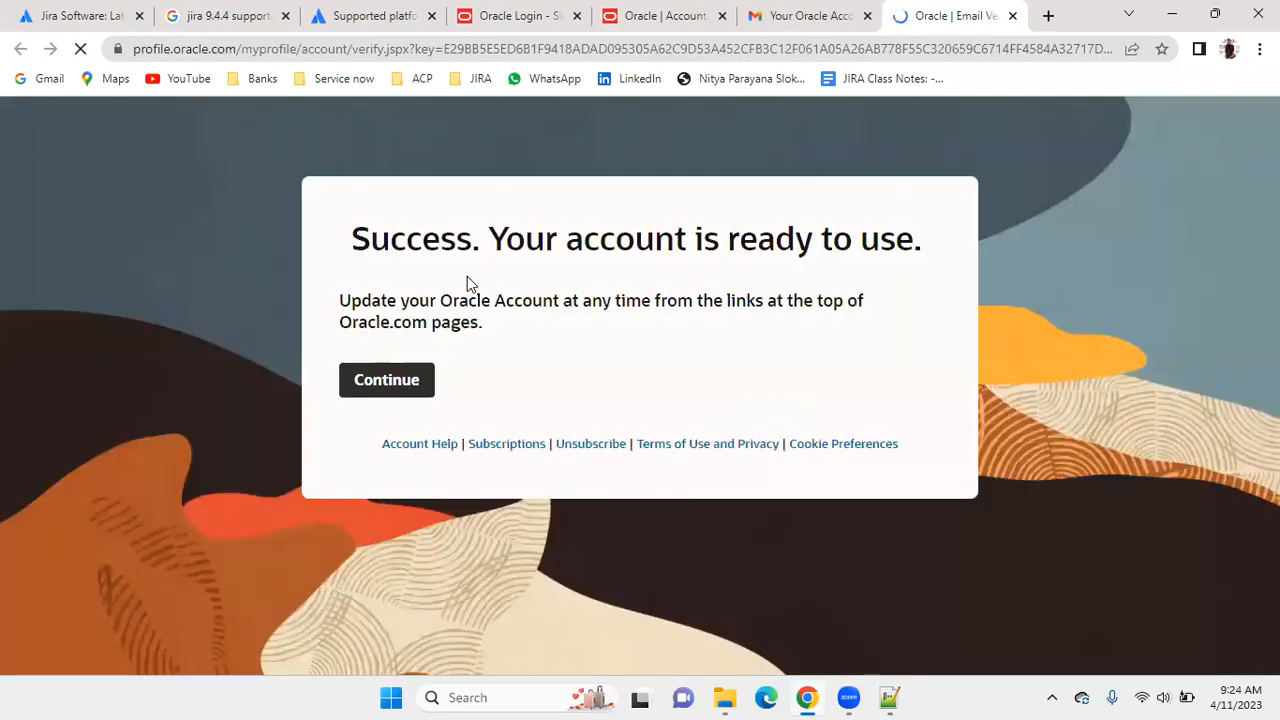
{"action": "left_click", "coordinate": [400, 390]}
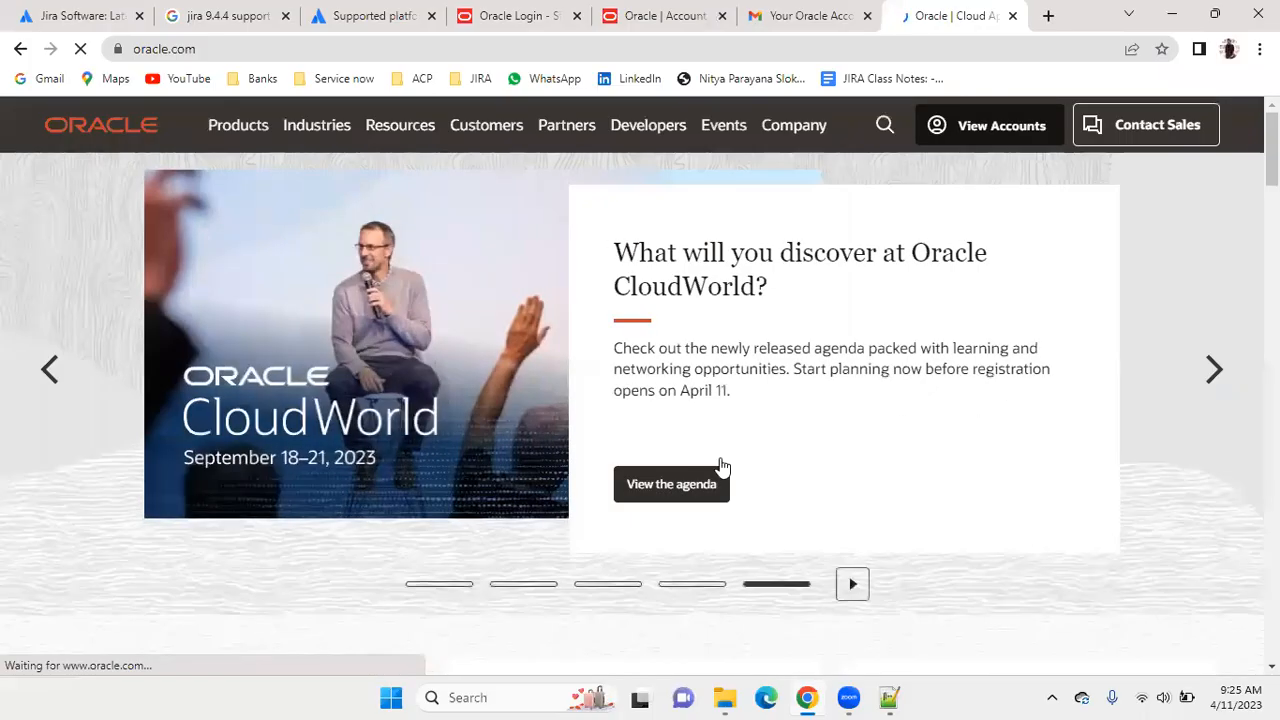
Return to the Oracle account sign-in page and enter the account's email address as the username.
{"action": "left_click", "coordinate": [545, 12]}
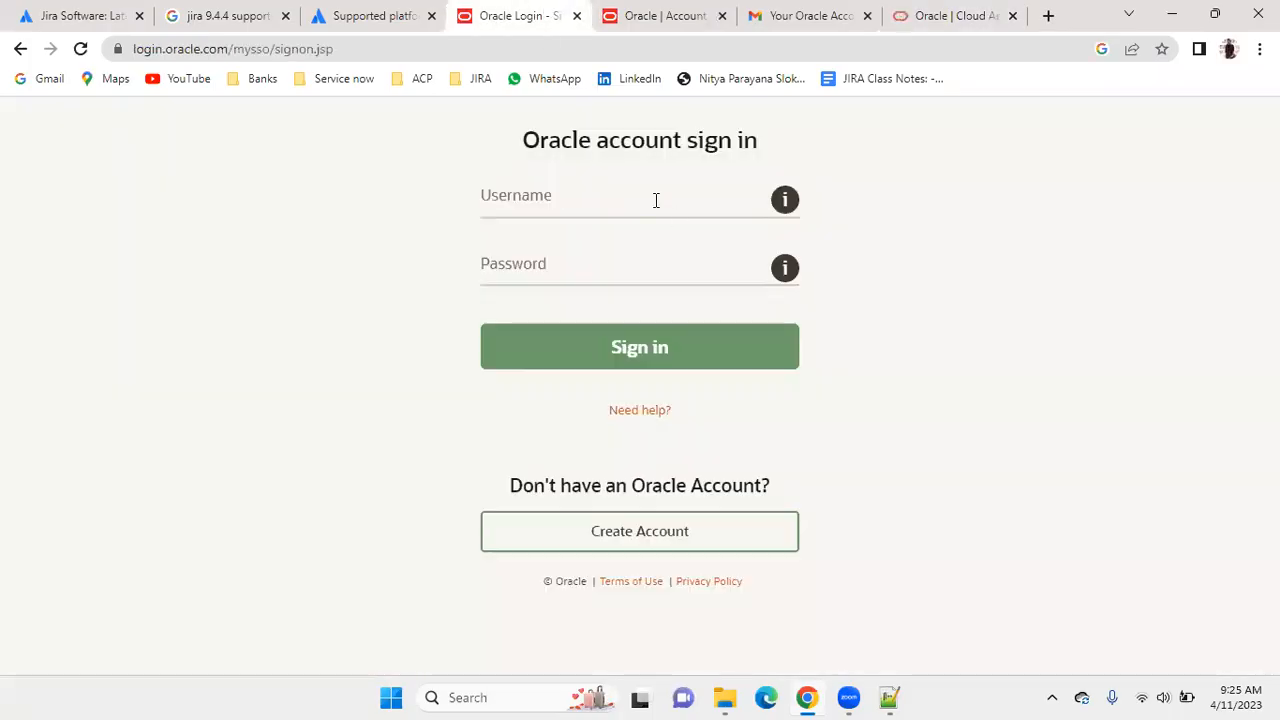
{"action": "left_click", "coordinate": [622, 193]}
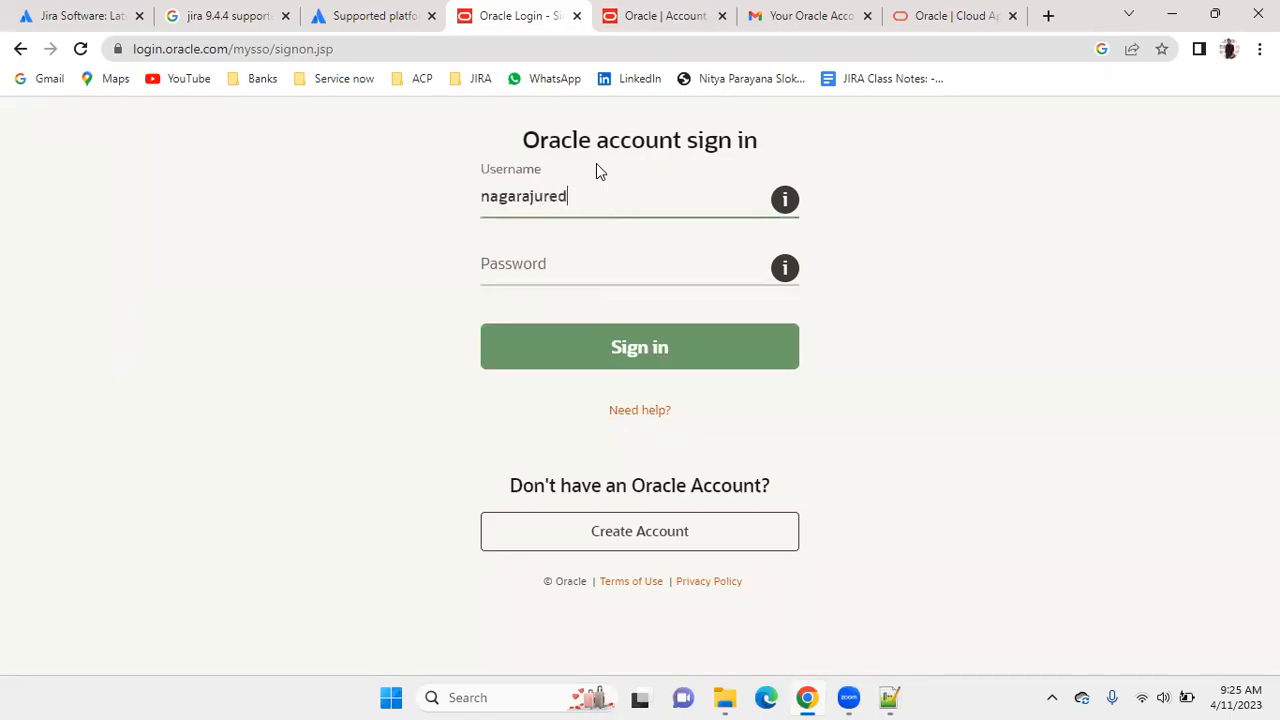
{"action": "left_click", "coordinate": [567, 268]}
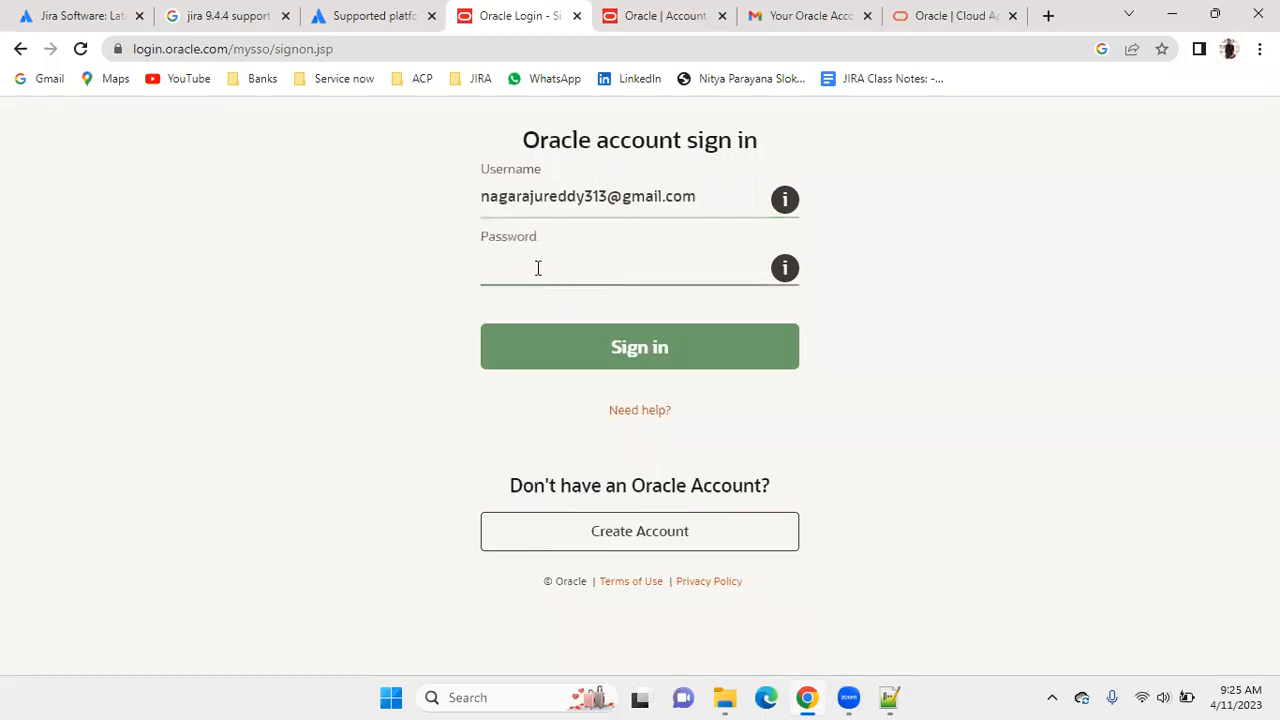
Revisit the Oracle account creation form and highlight its Email Address and Password labels.
{"action": "left_click", "coordinate": [657, 15]}
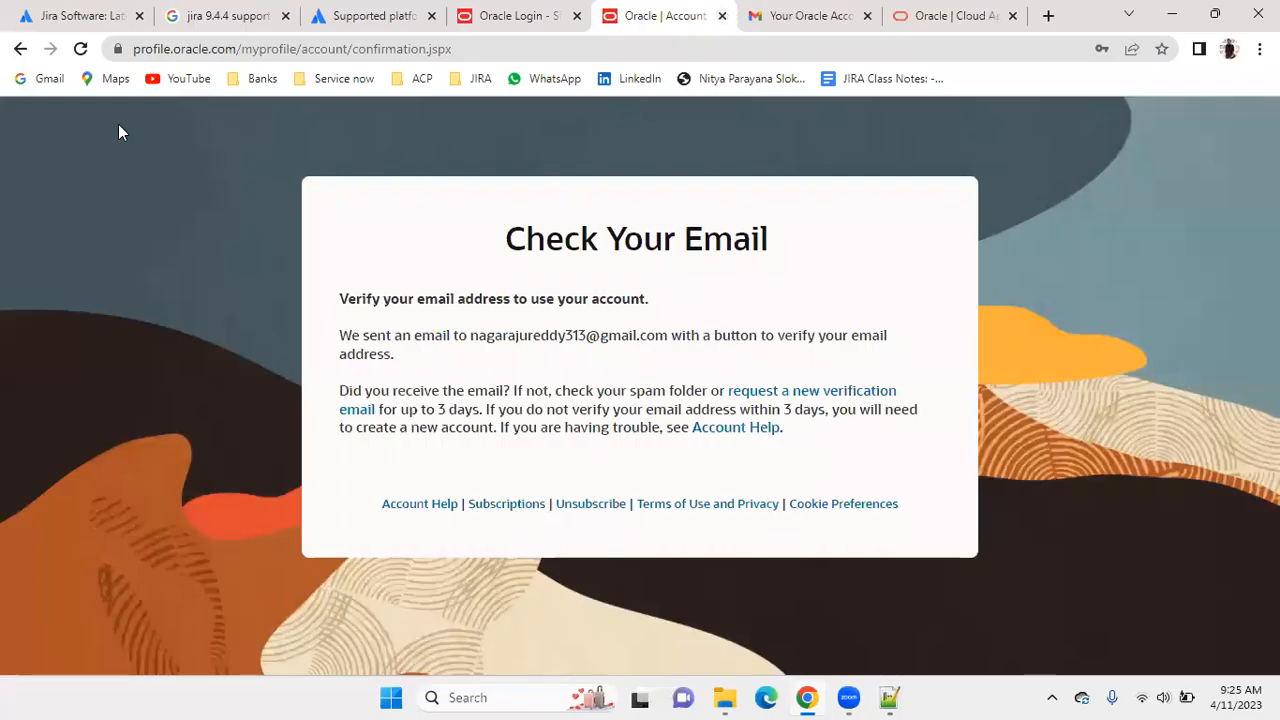
{"action": "left_click", "coordinate": [20, 49]}
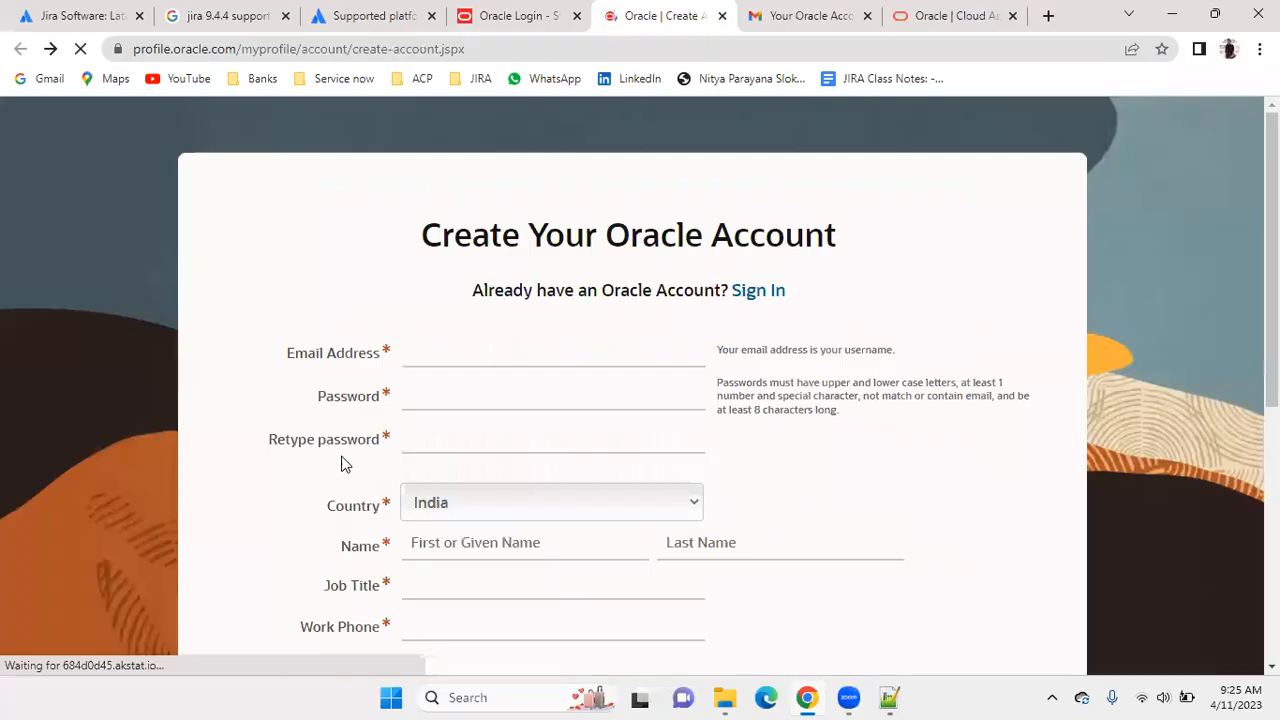
{"action": "triple_click", "coordinate": [320, 358]}
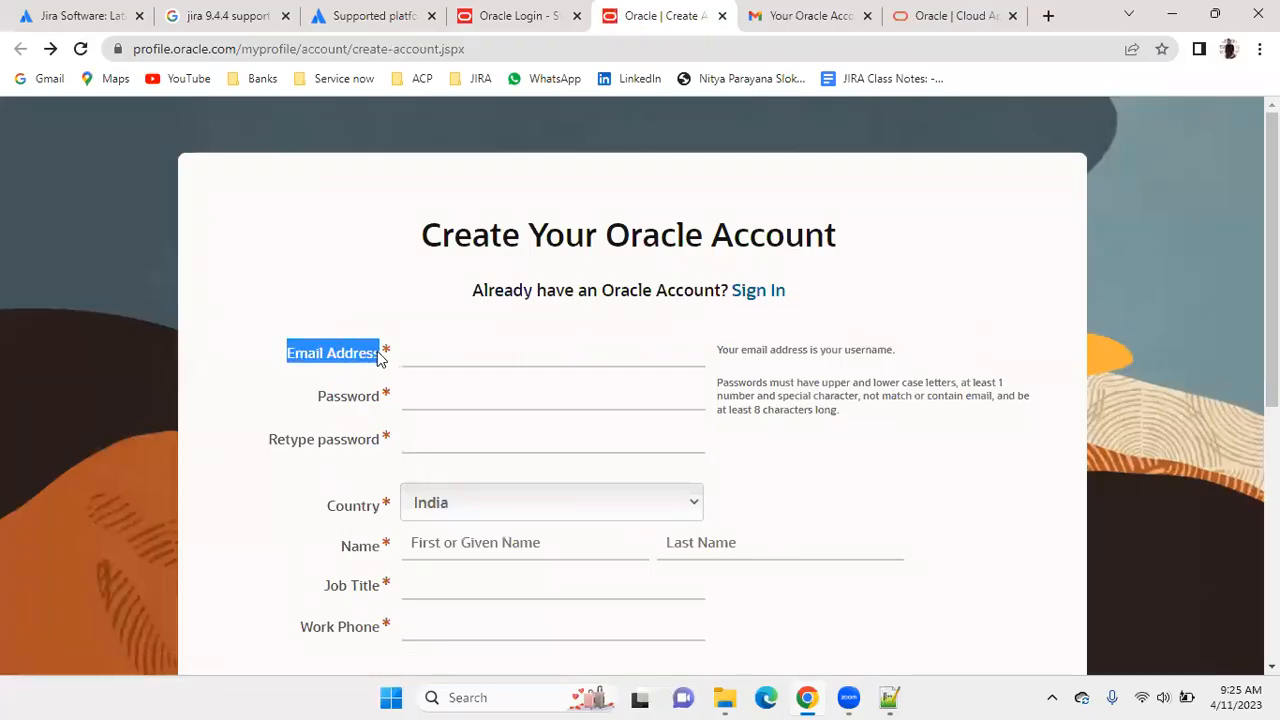
{"action": "left_click_drag", "start_coordinate": [314, 397], "coordinate": [381, 400]}
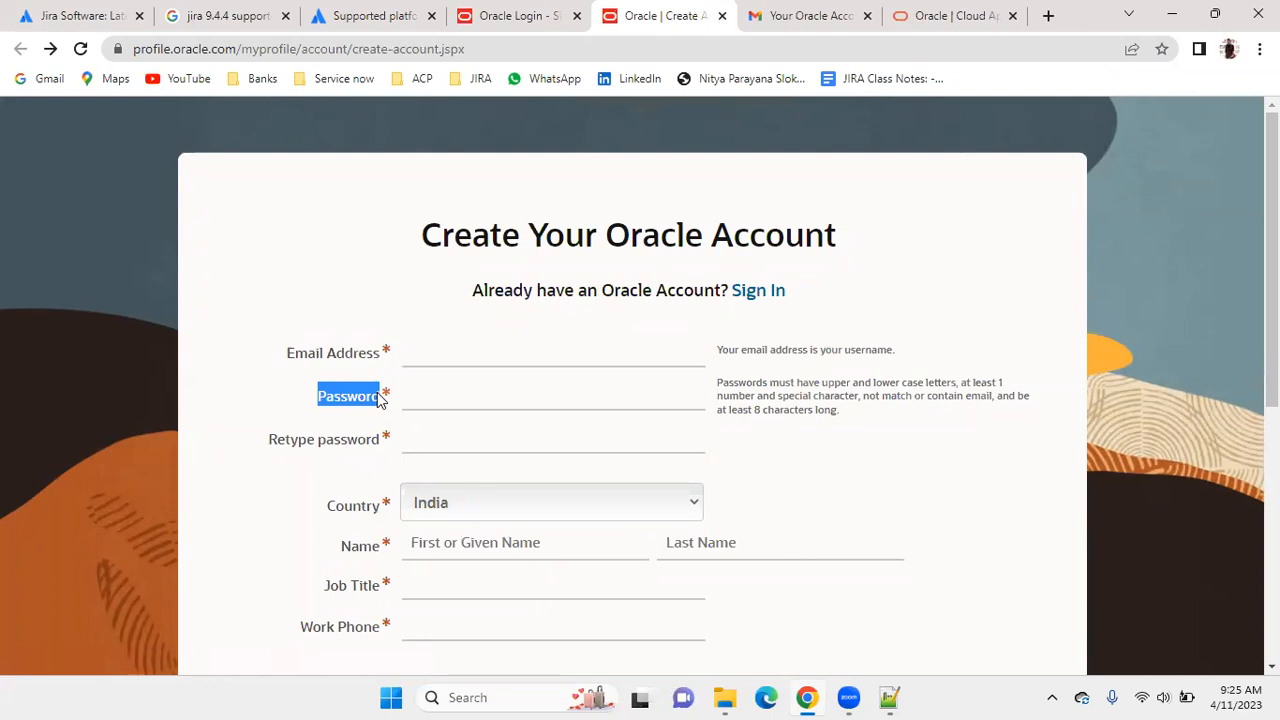
Enter the account password on the Oracle sign-in page and sign in to start the JDK installer download.
{"action": "left_click", "coordinate": [515, 15]}
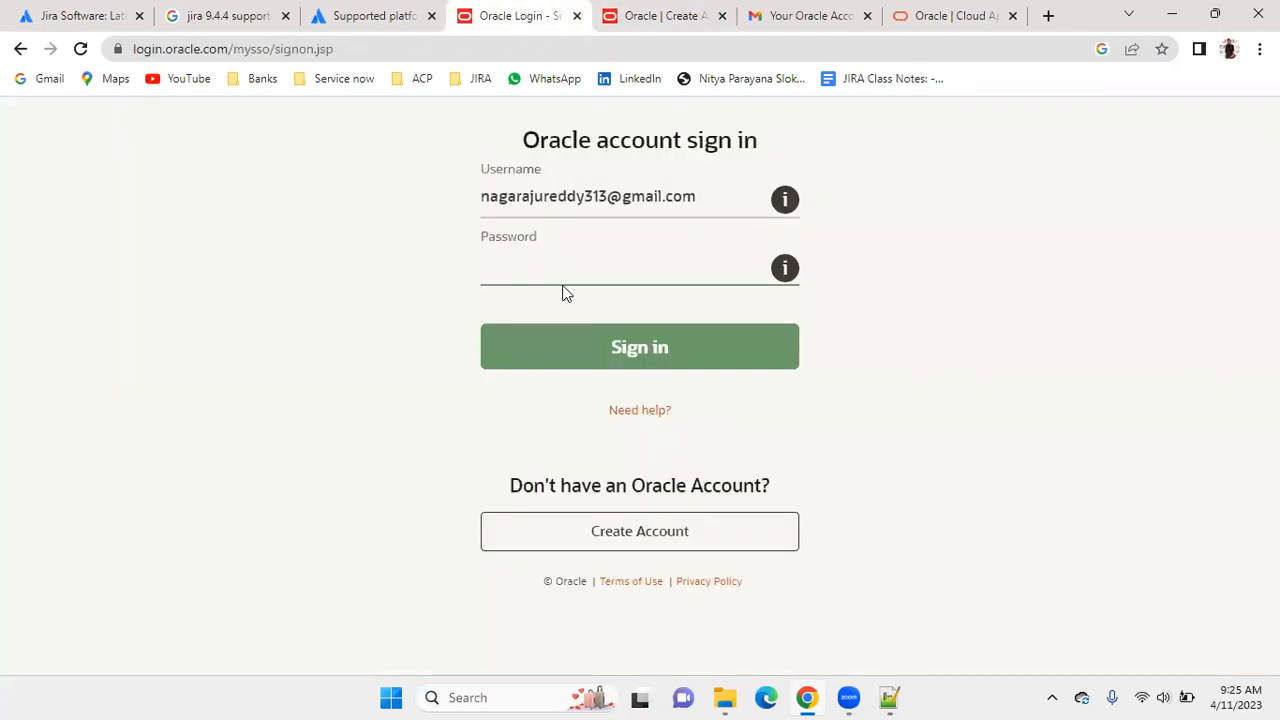
{"action": "type", "text": "************"}
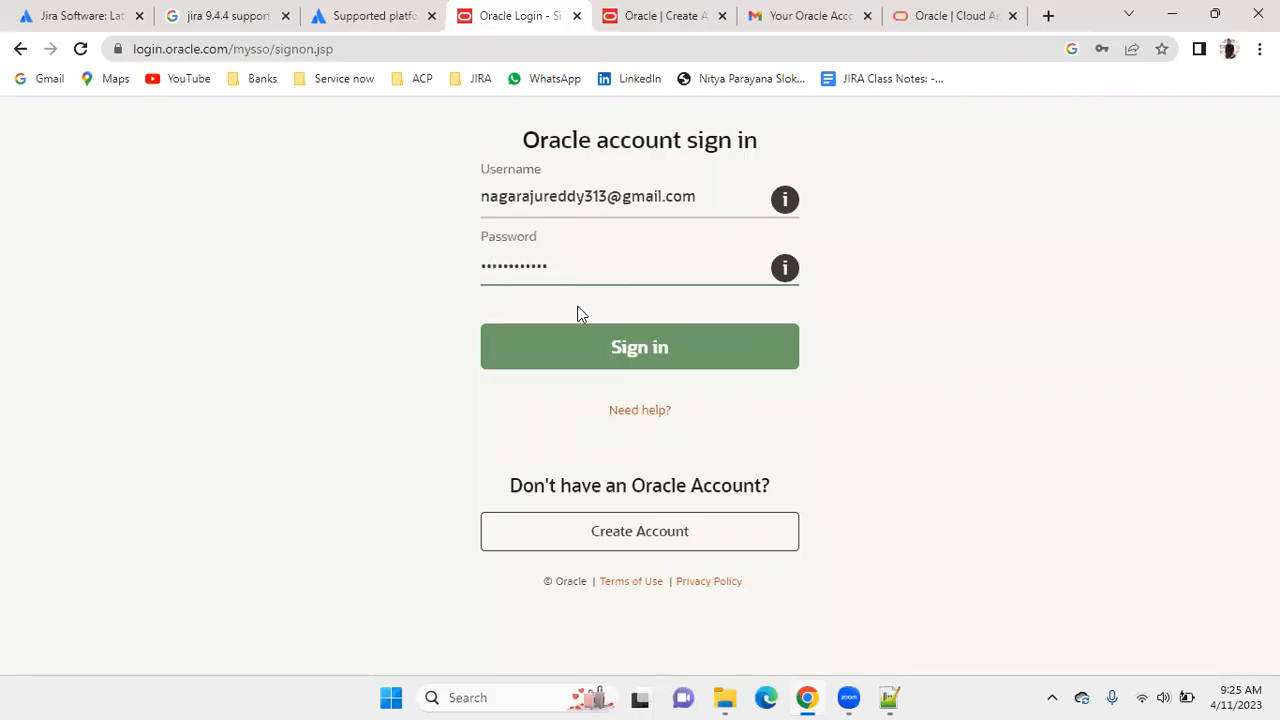
{"action": "left_click", "coordinate": [632, 352]}
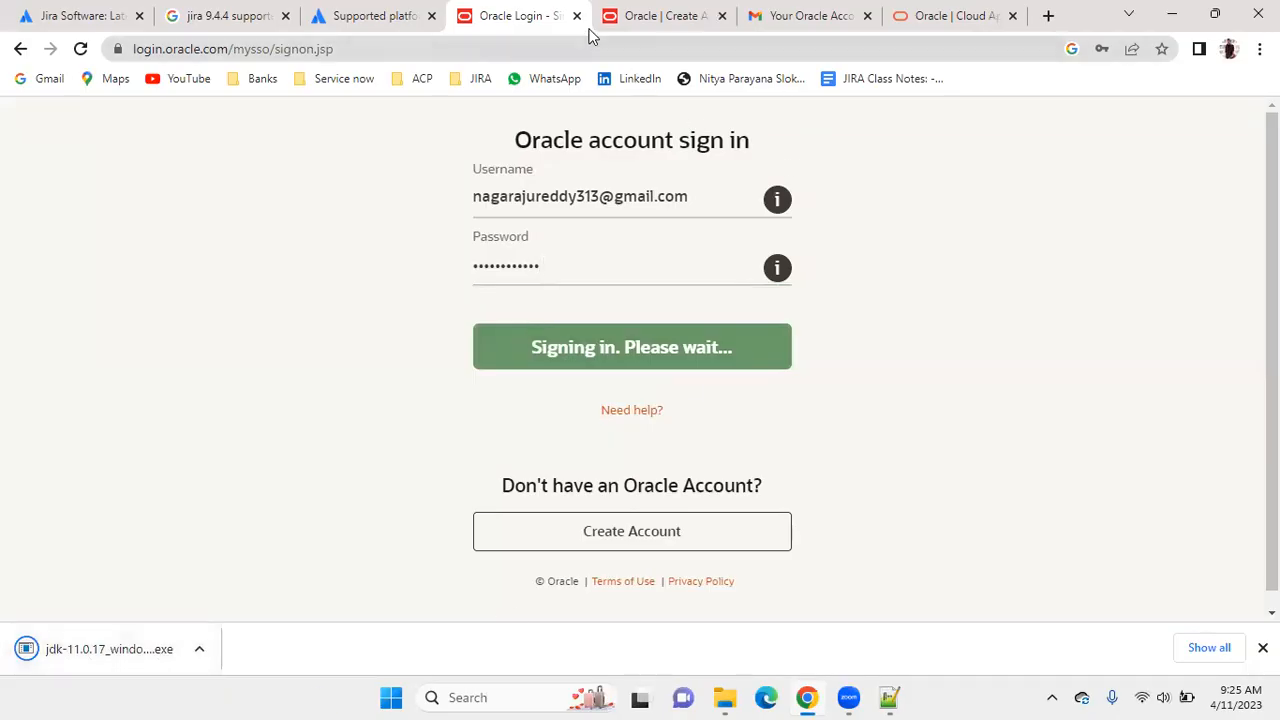
Run jdk-11.0.17_windows-x64_bin from the Downloads folder as administrator and install the JDK to C:\Program Files\Java\jdk-11.0.17\.
{"action": "left_click", "coordinate": [724, 700]}
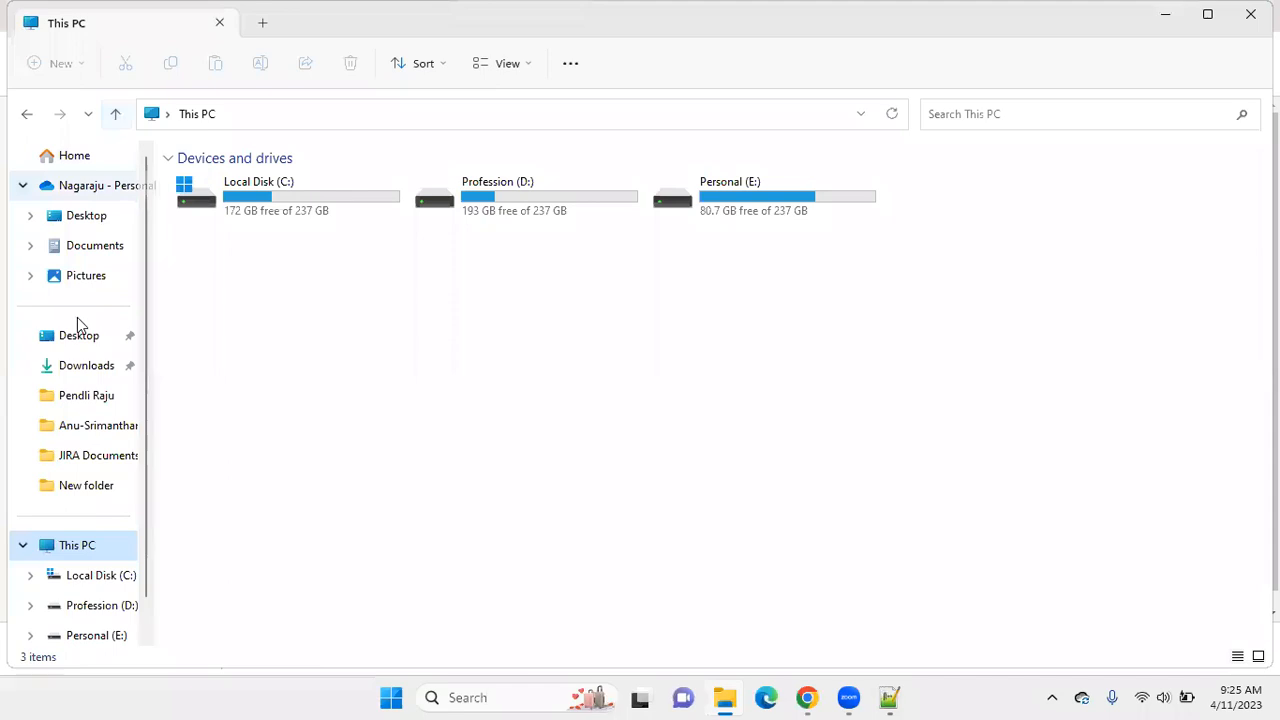
{"action": "left_click", "coordinate": [82, 362]}
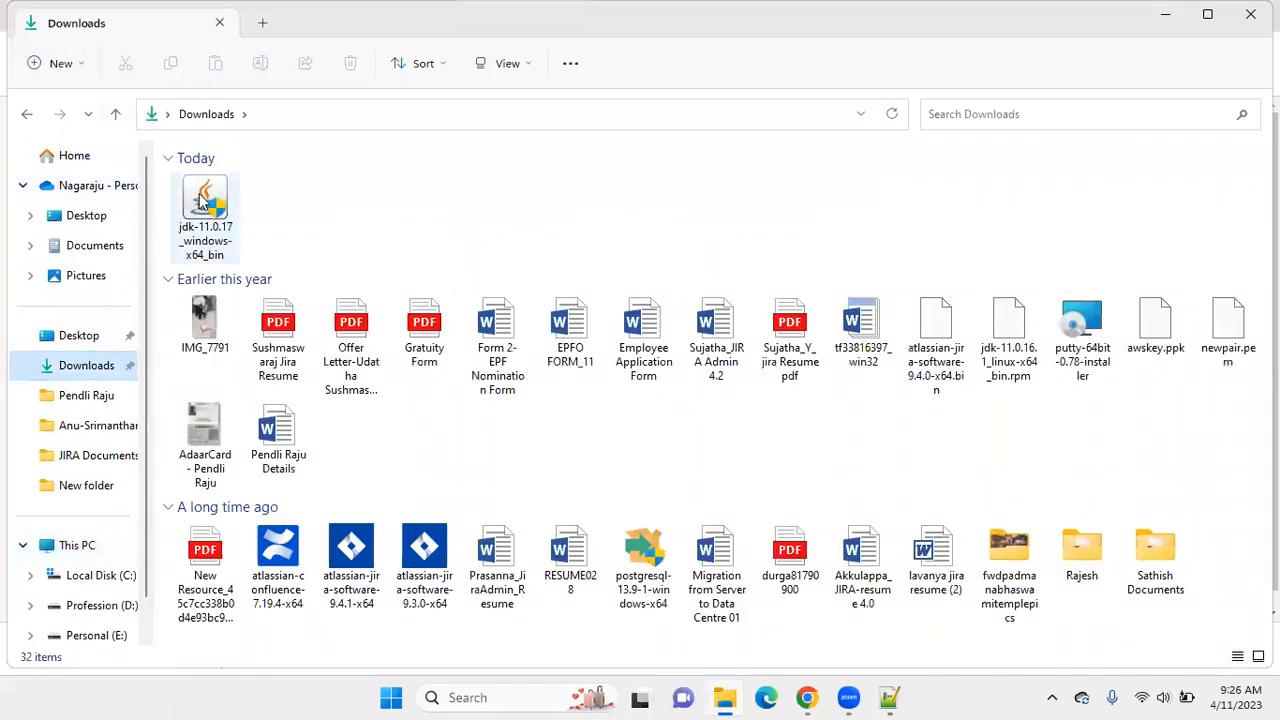
{"action": "left_click", "coordinate": [195, 205]}
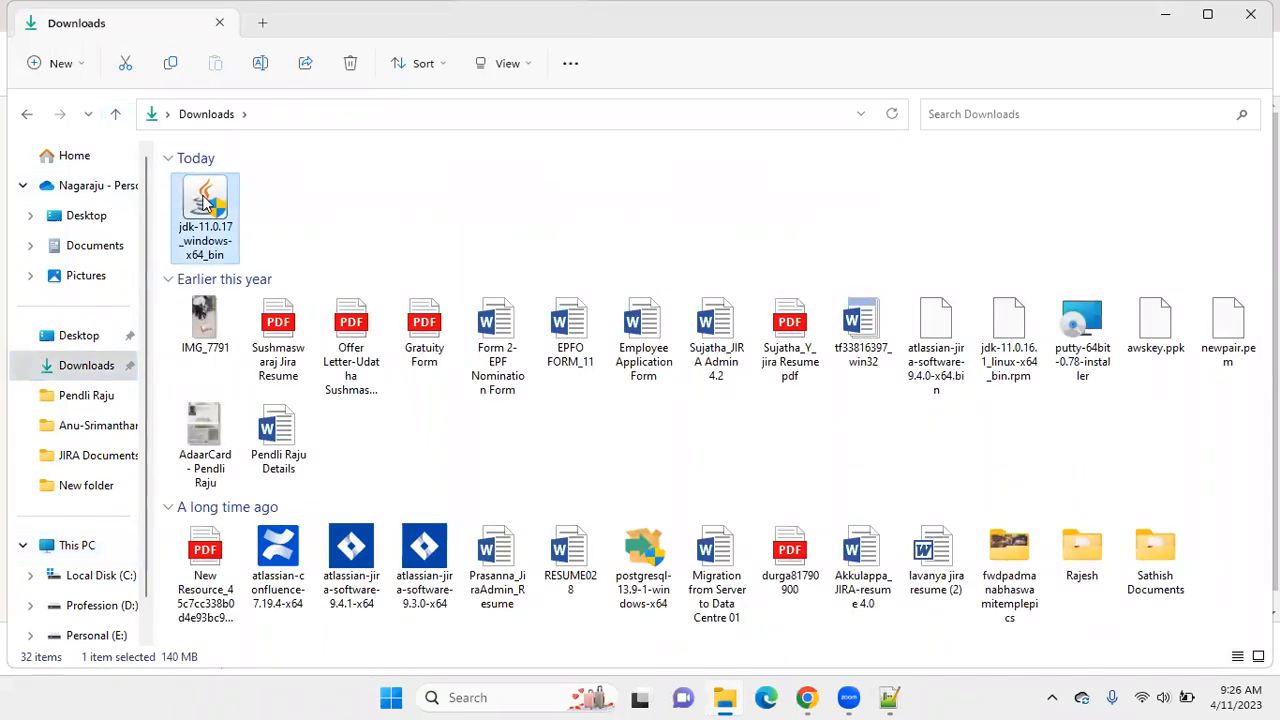
{"action": "right_click", "coordinate": [203, 201]}
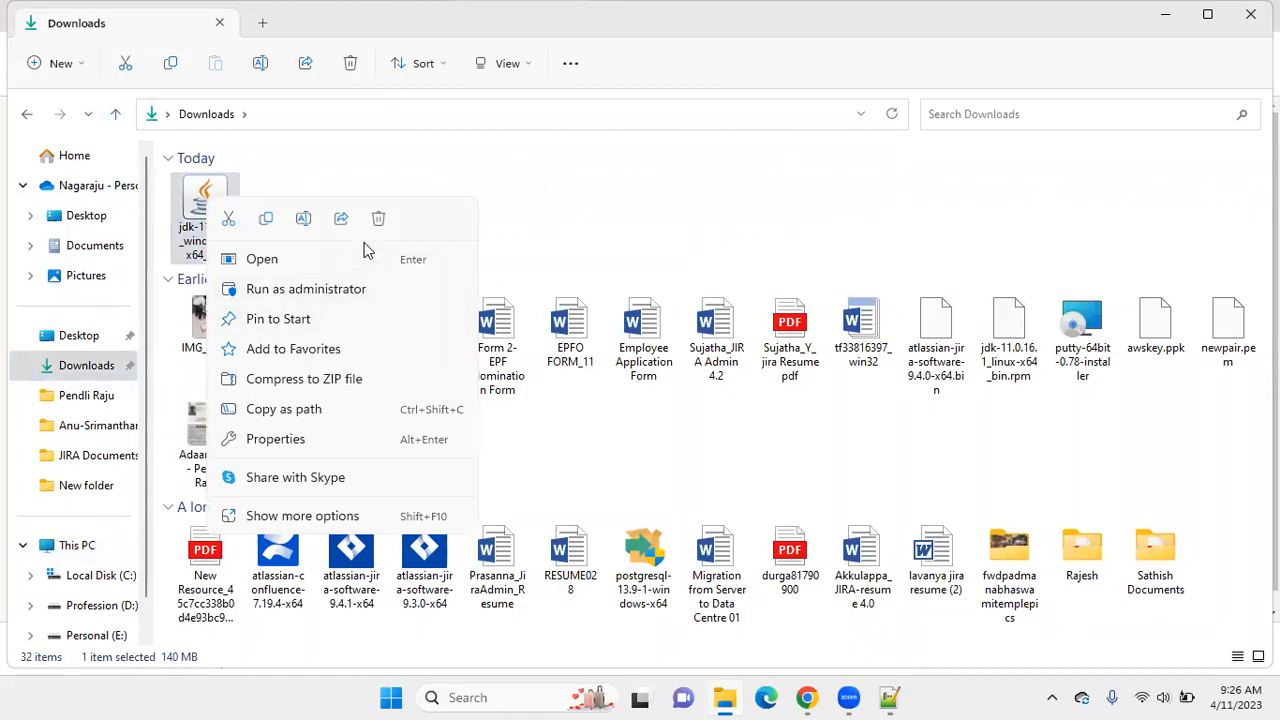
{"action": "left_click", "coordinate": [298, 290]}
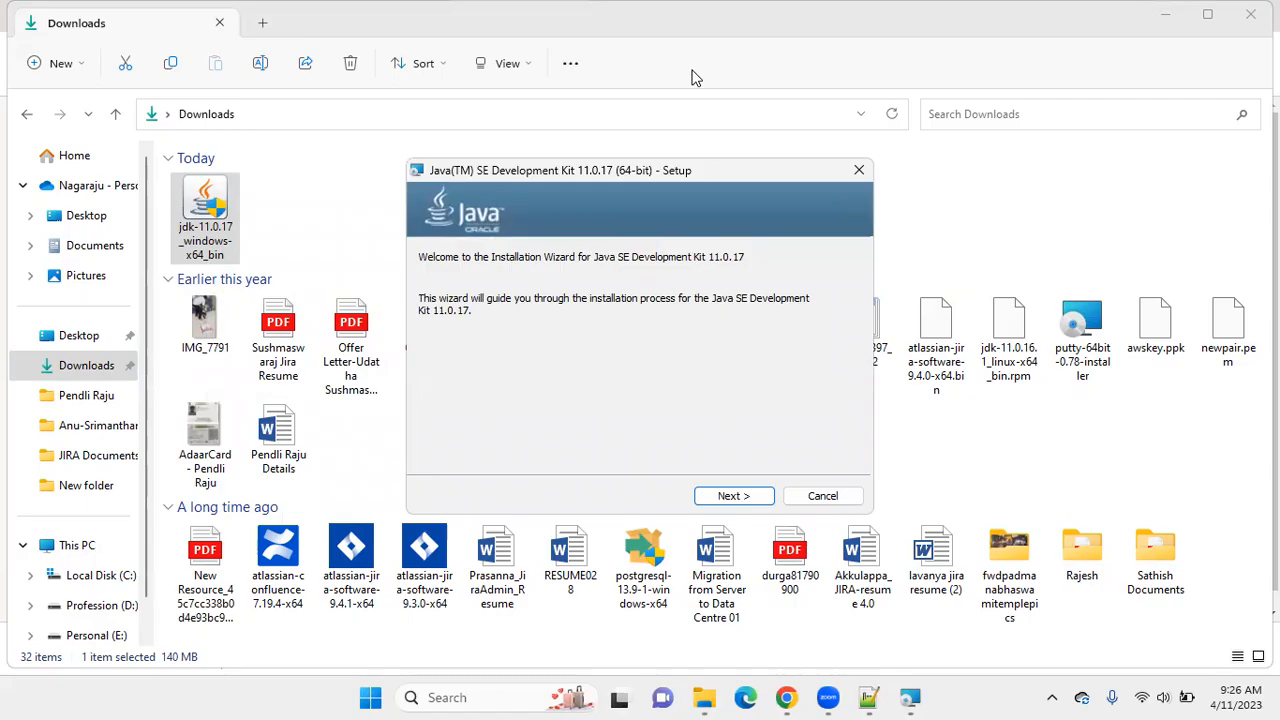
{"action": "left_click", "coordinate": [730, 496]}
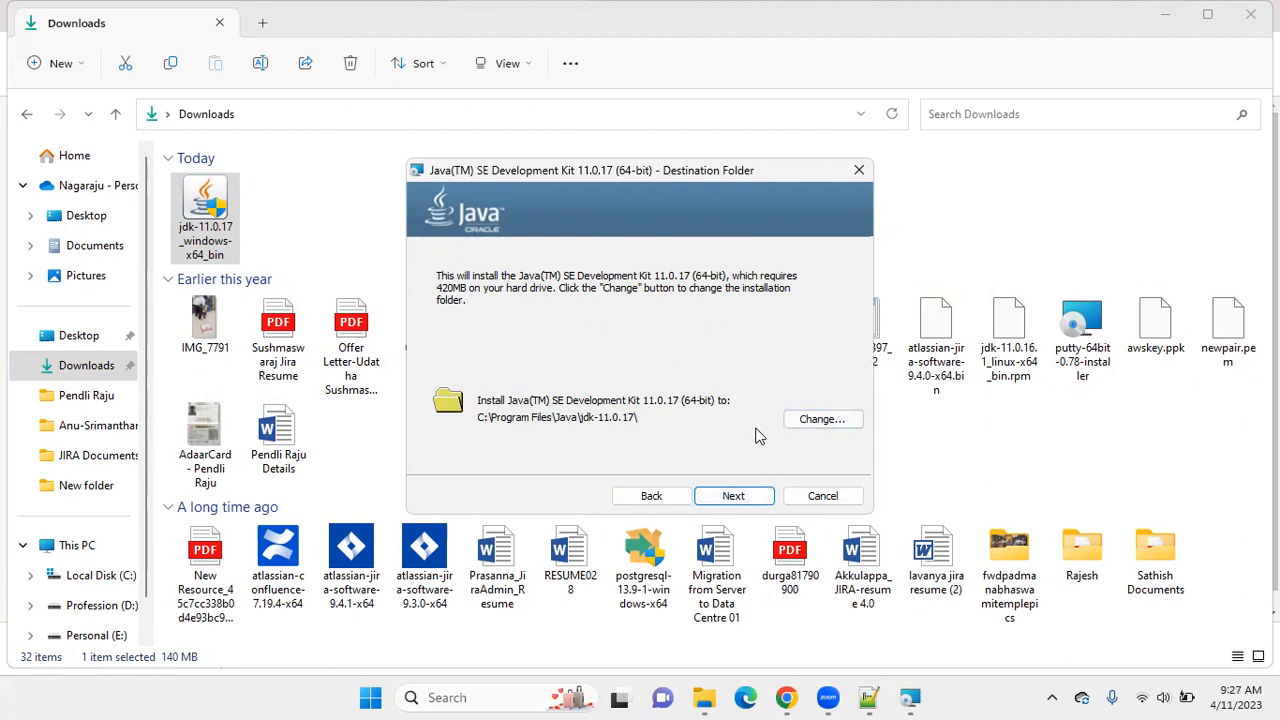
{"action": "left_click", "coordinate": [733, 496]}
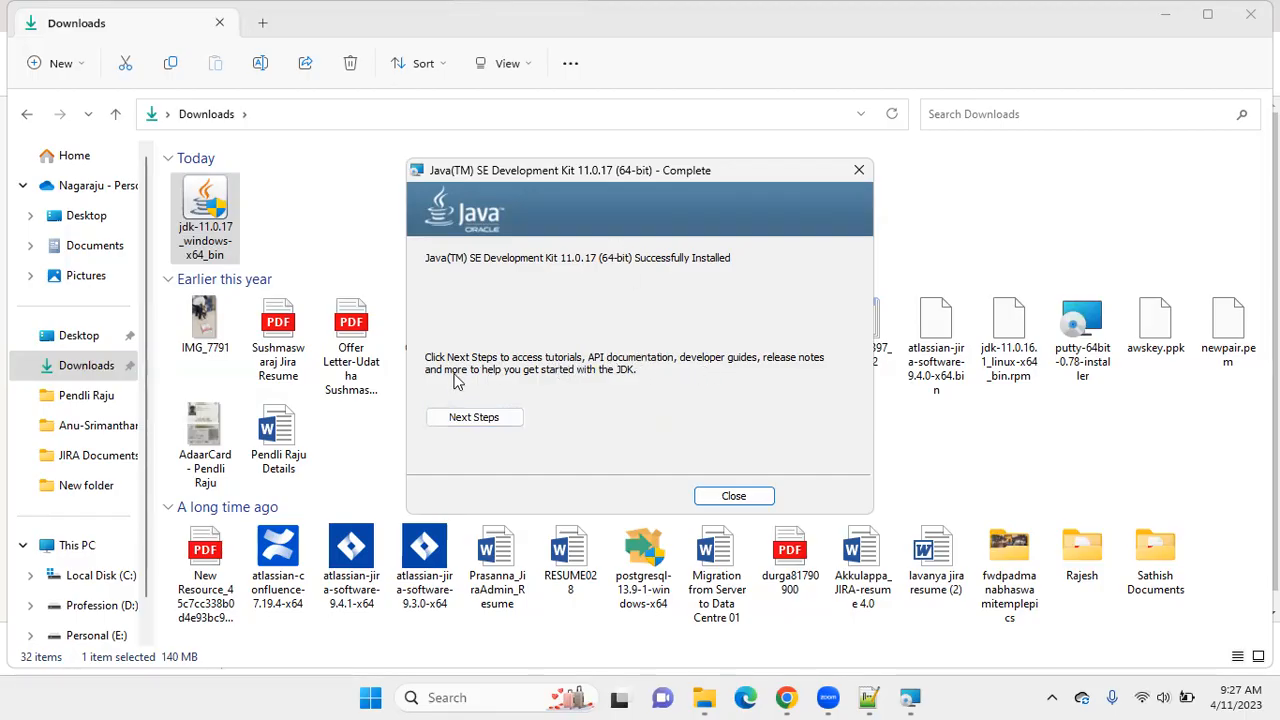
Close the completed JDK installer and open the C:\Program Files\Java folder in File Explorer.
{"action": "left_click", "coordinate": [744, 498]}
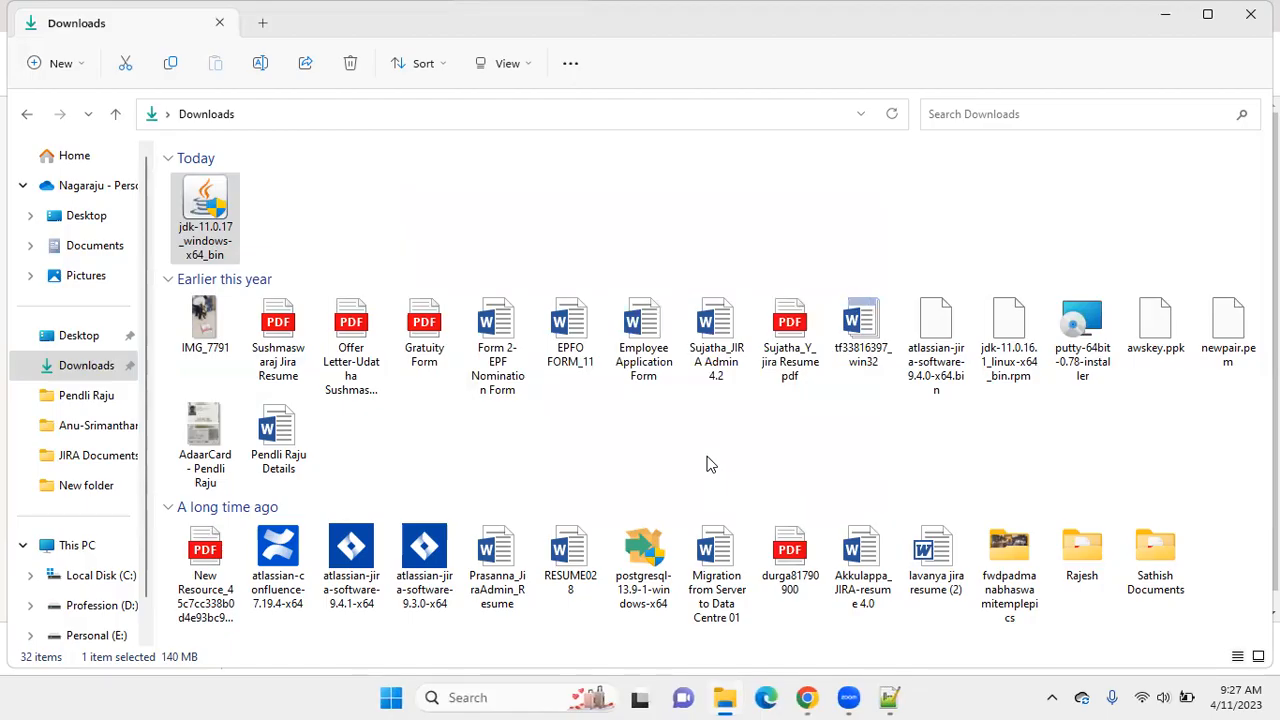
{"action": "left_click", "coordinate": [889, 697]}
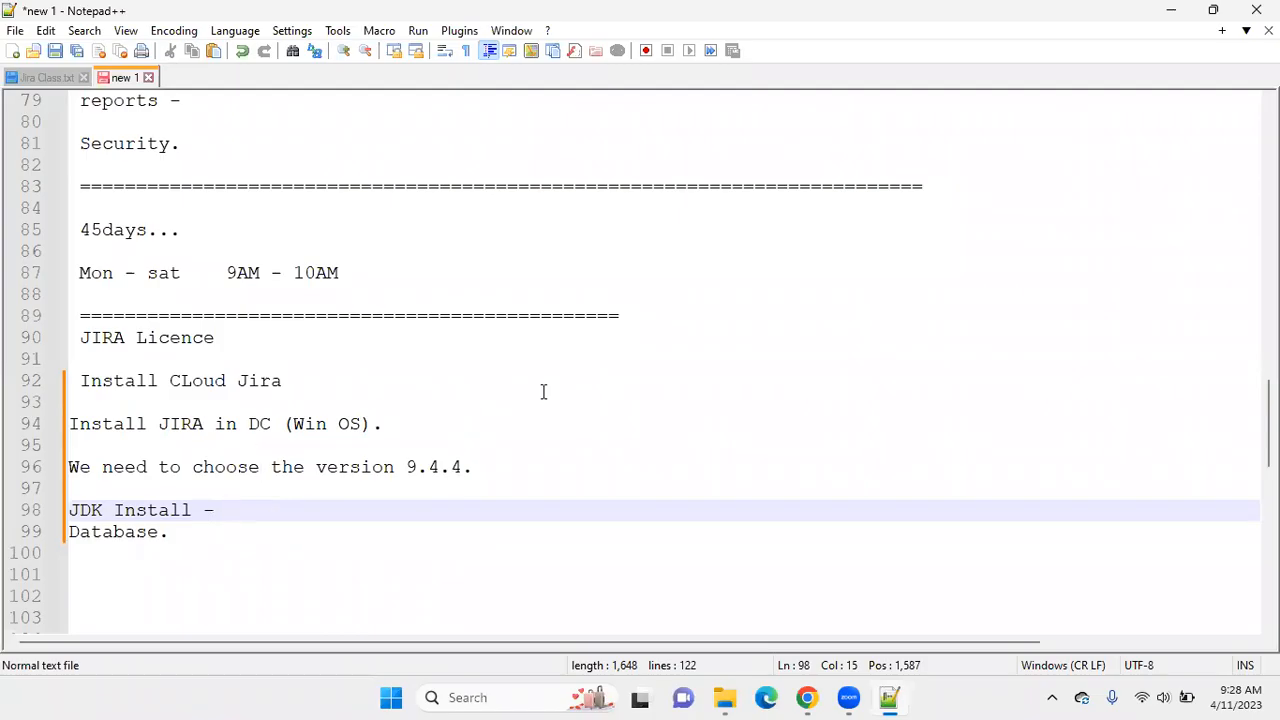
{"action": "left_click", "coordinate": [721, 697]}
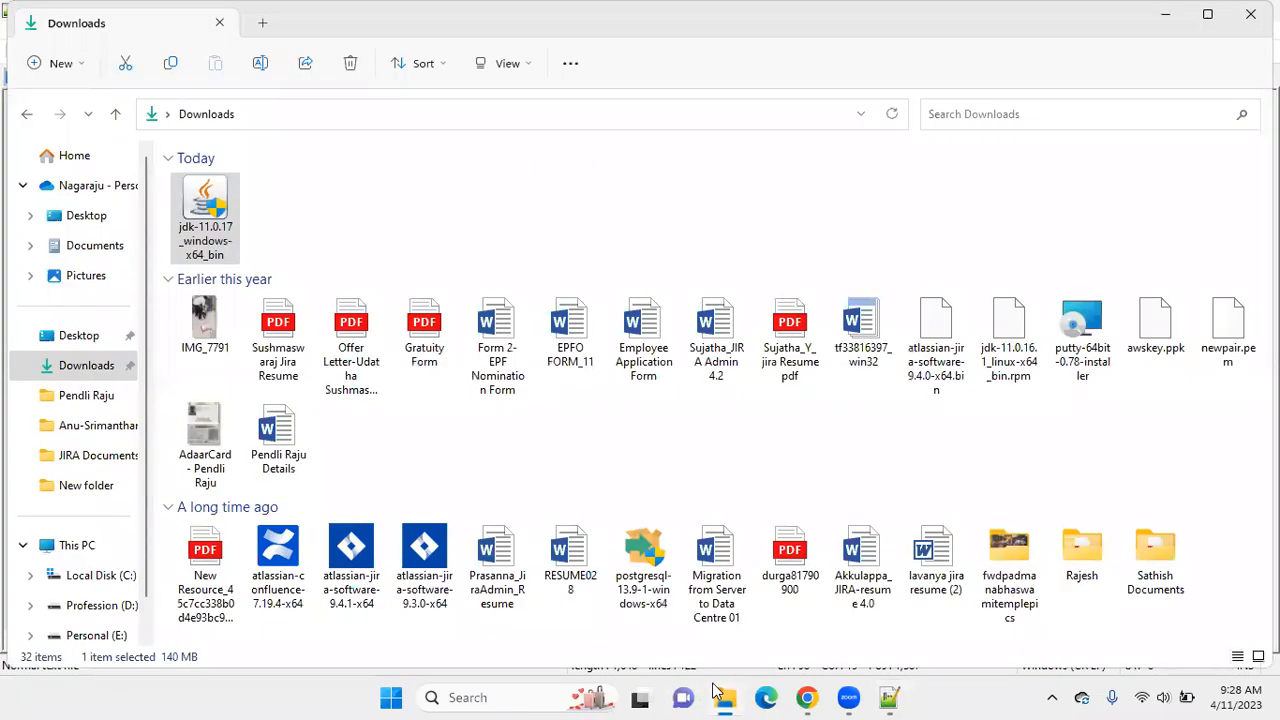
{"action": "left_click", "coordinate": [95, 577]}
{"action": "double_click", "coordinate": [283, 240]}
{"action": "double_click", "coordinate": [222, 390]}
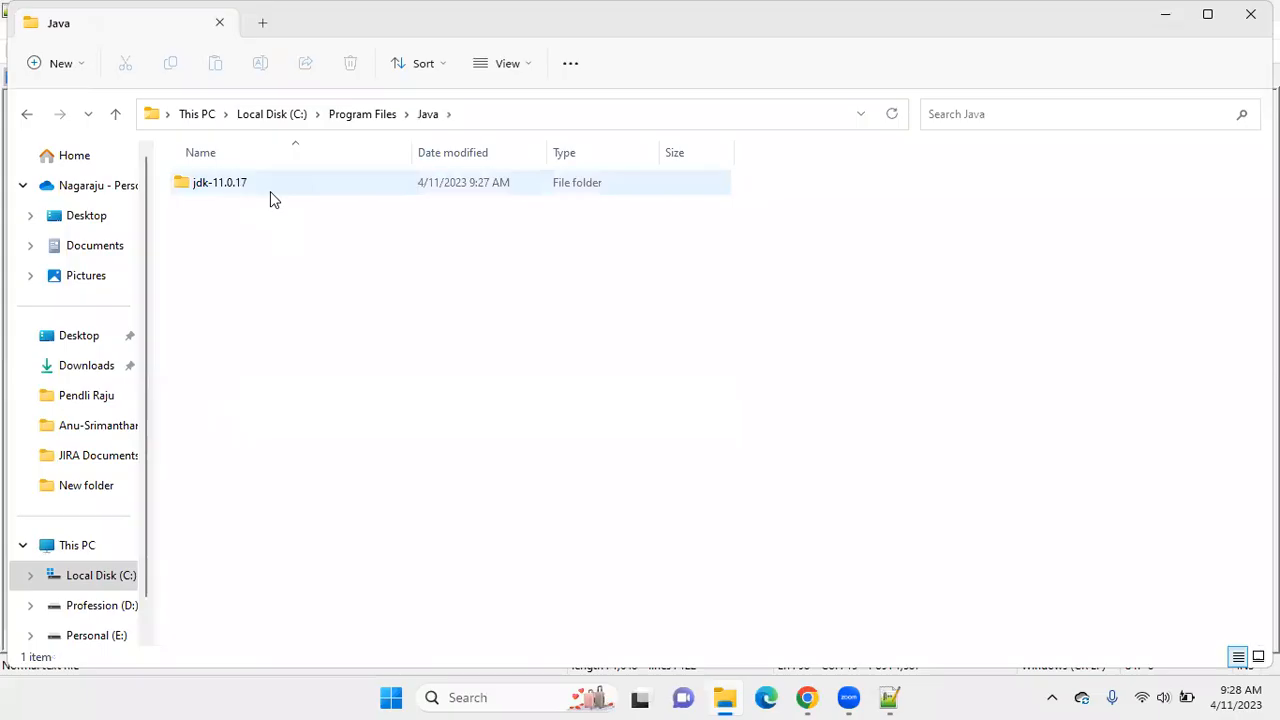
Search the web in Chrome for "jre 11 download" and examine the Java SE Development Kit 11.0.17 files on Oracle's Java SE 11 Archive Downloads page.
{"action": "left_click", "coordinate": [808, 697]}
{"action": "left_click", "coordinate": [361, 45]}
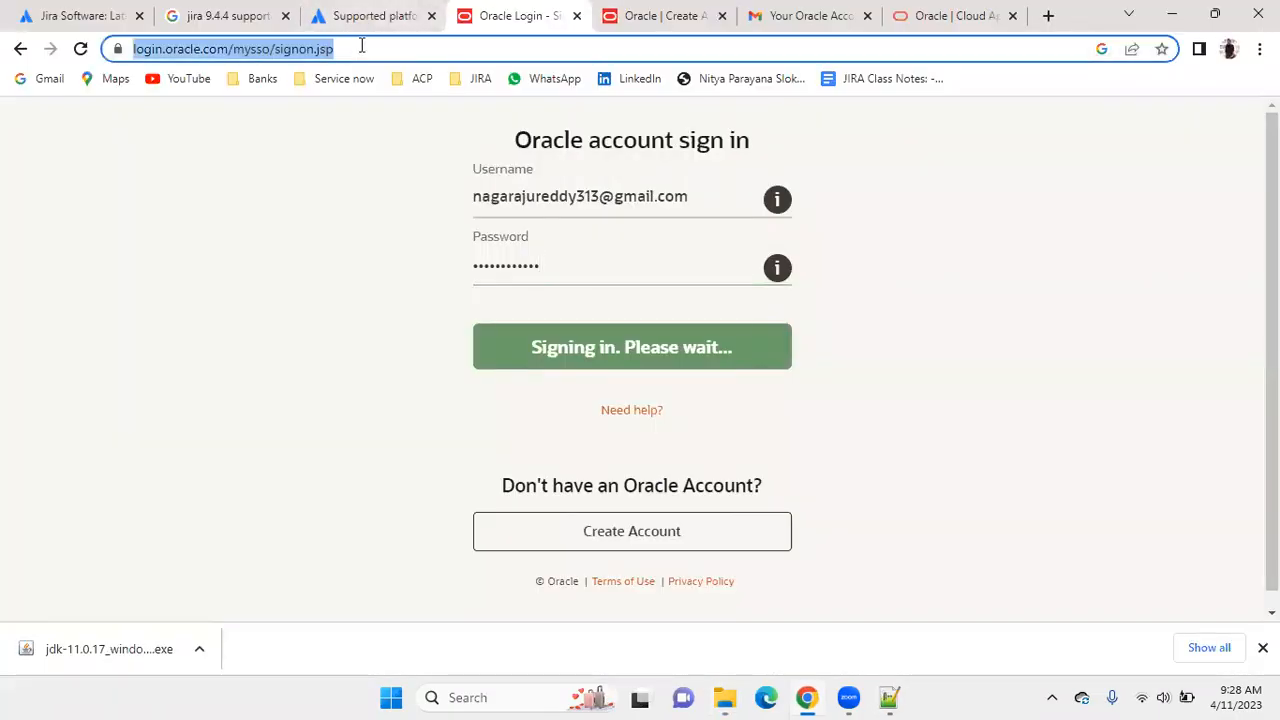
{"action": "type", "text": "jre 11"}
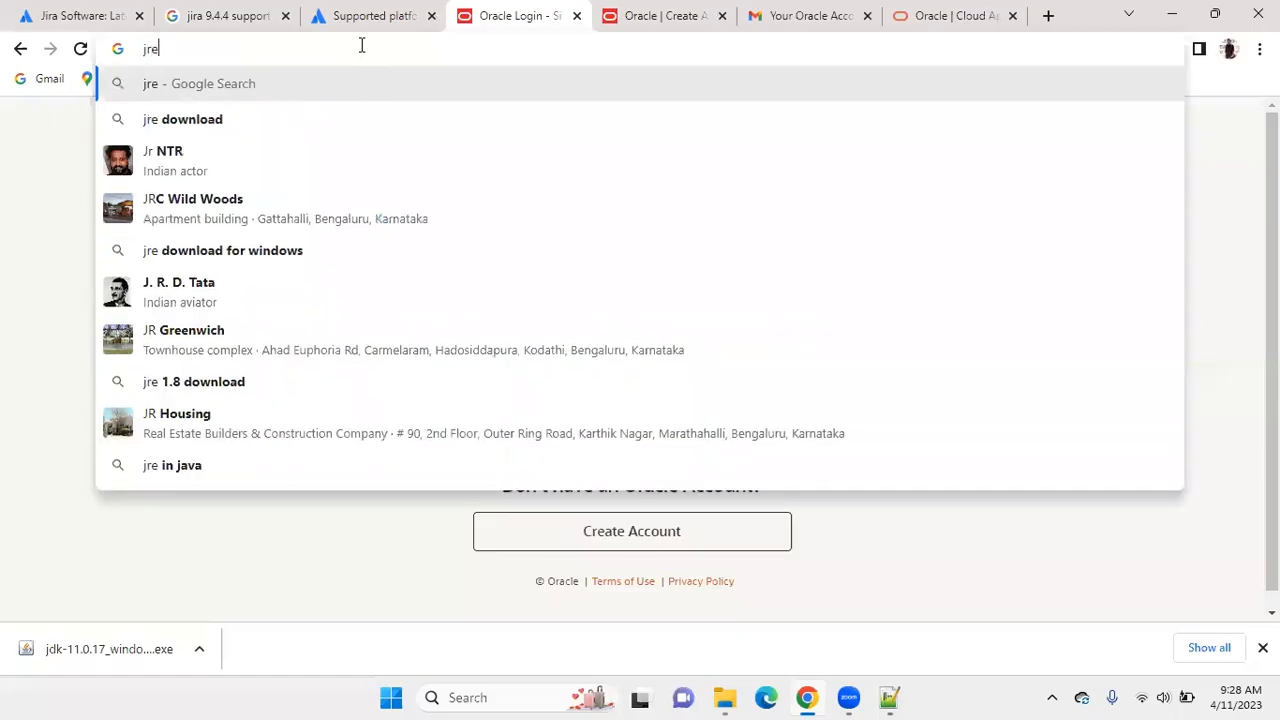
{"action": "left_click", "coordinate": [324, 120]}
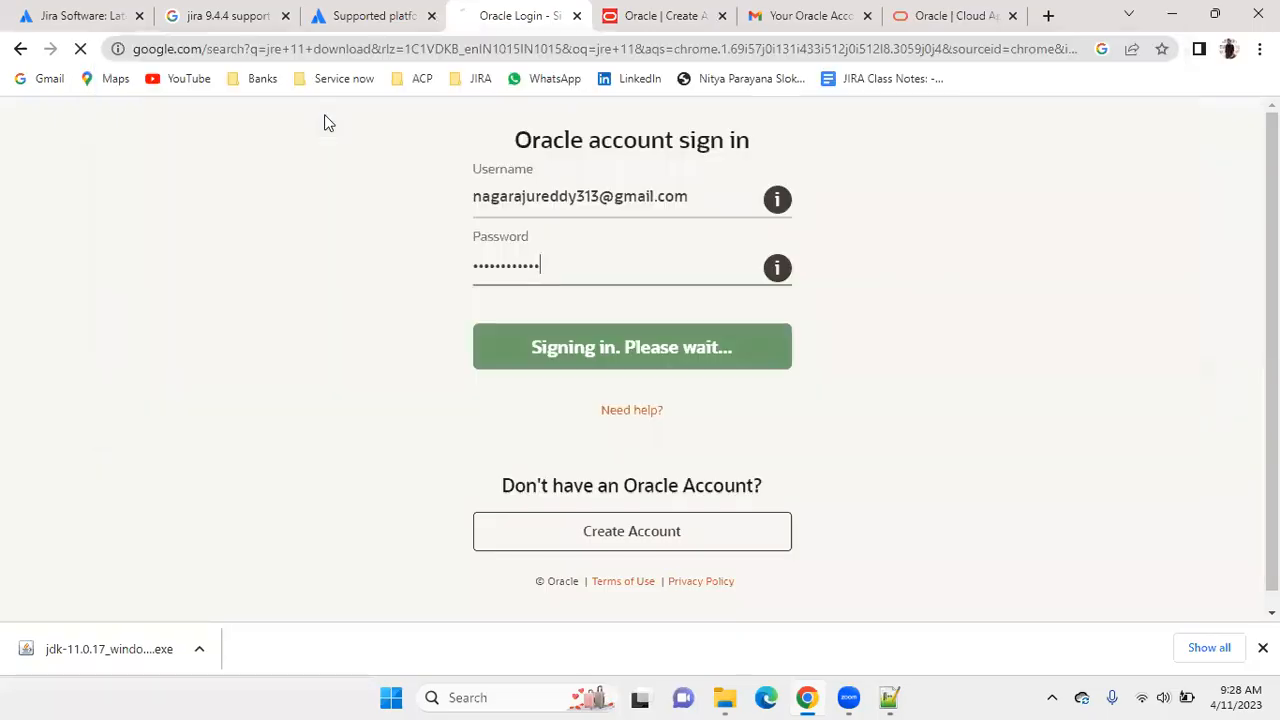
{"action": "left_click", "coordinate": [268, 326]}
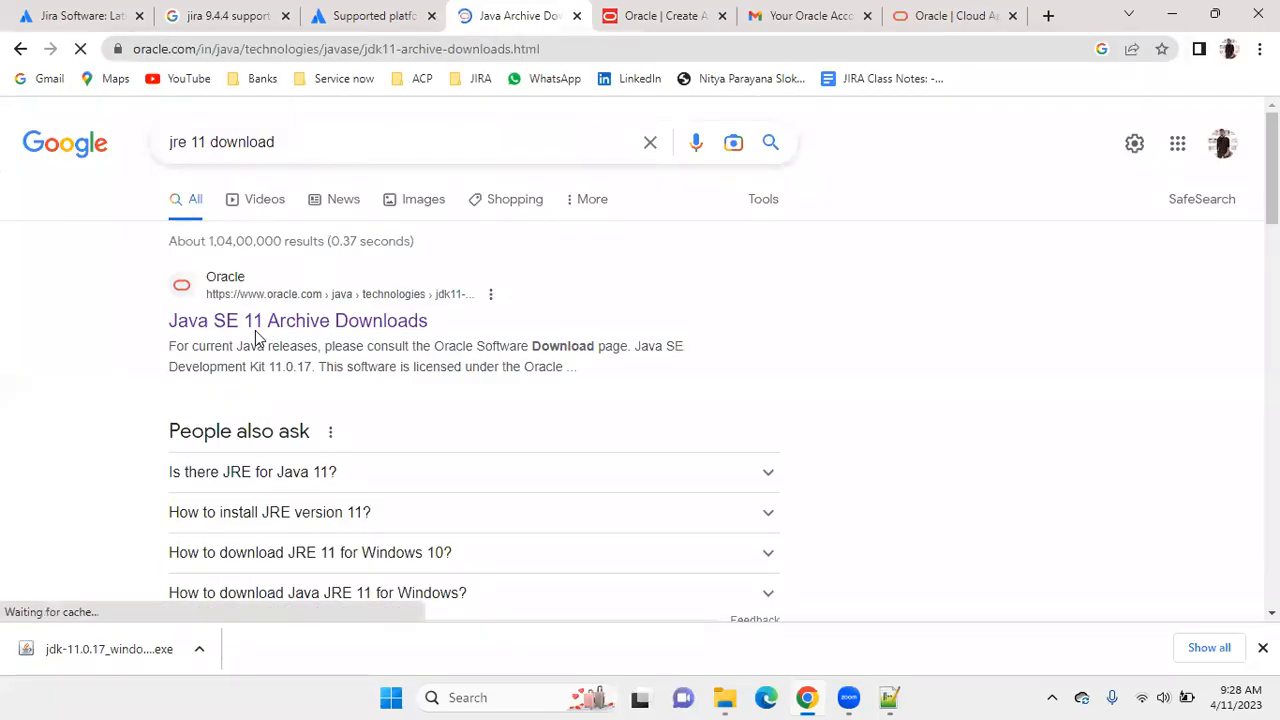
{"action": "scroll", "coordinate": [482, 287], "scroll_direction": "down", "scroll_amount": 5}
{"action": "scroll", "coordinate": [485, 290], "scroll_direction": "down", "scroll_amount": 1}
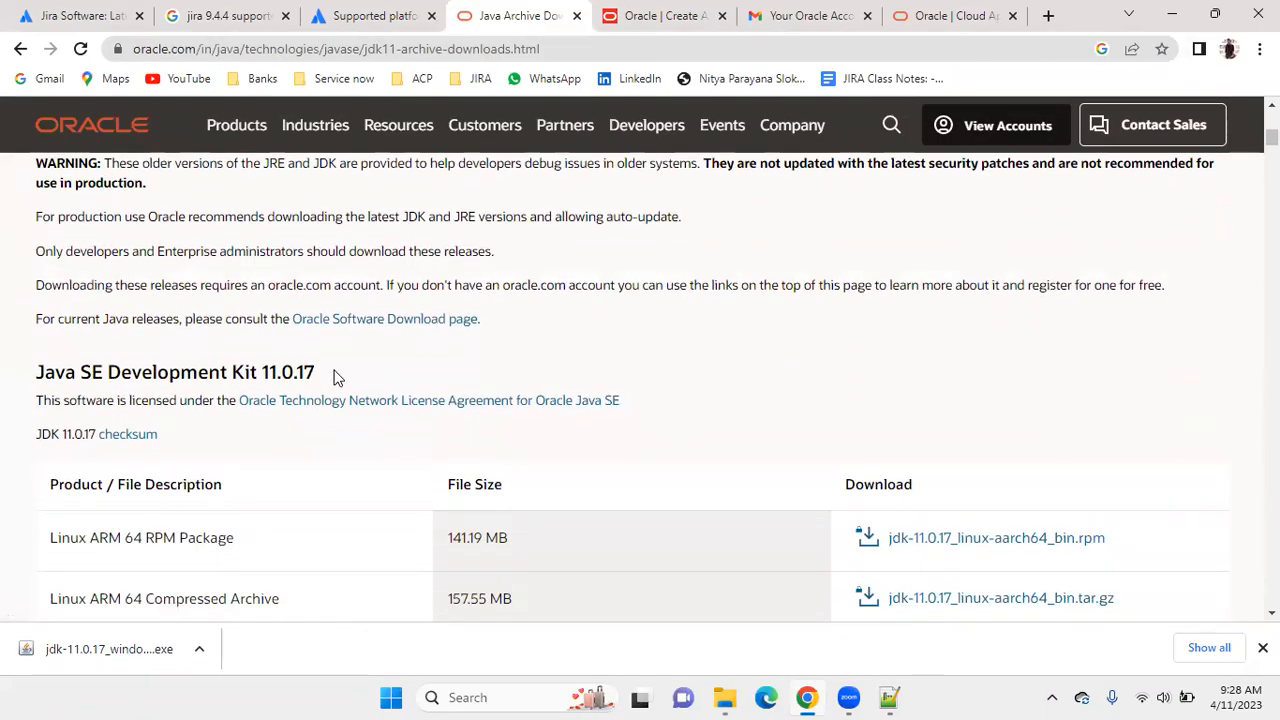
{"action": "scroll", "coordinate": [340, 376], "scroll_direction": "down", "scroll_amount": 5}
{"action": "scroll", "coordinate": [953, 514], "scroll_direction": "down", "scroll_amount": 3}
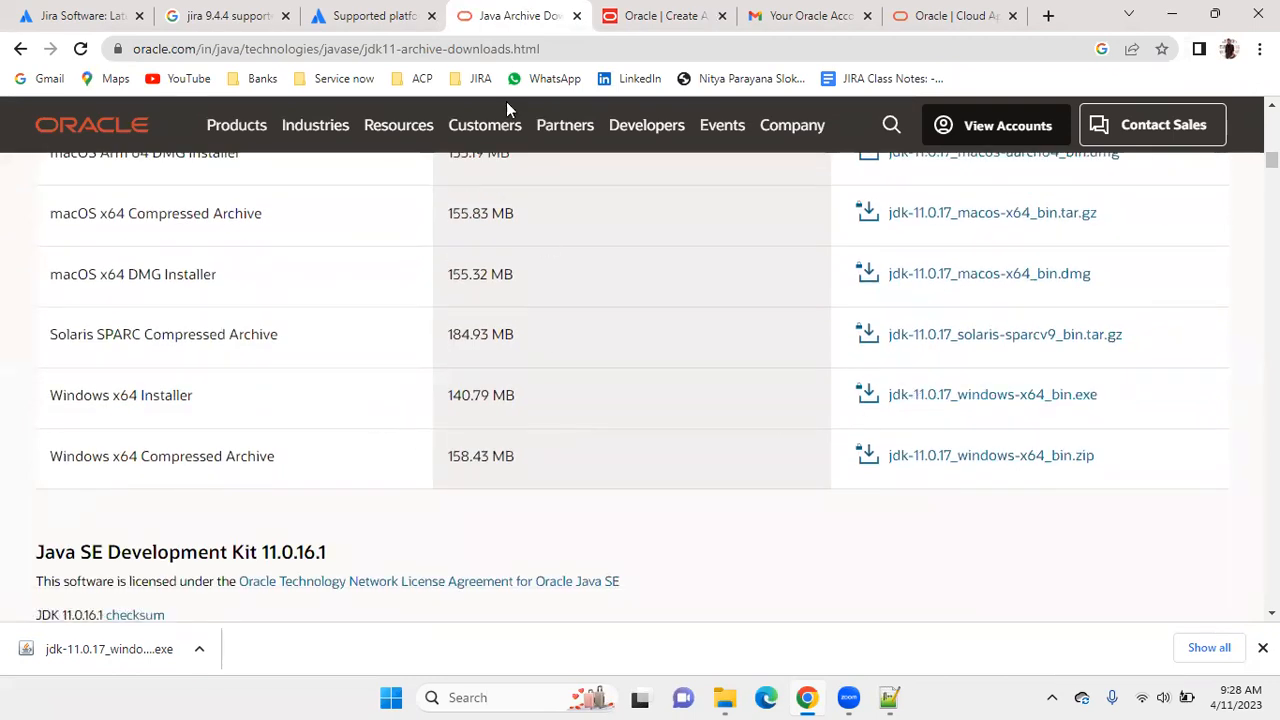
Close the Oracle download, account creation, account e-mail and Oracle home pages, keeping the Jira supported platforms page open.
{"action": "left_click", "coordinate": [576, 16]}
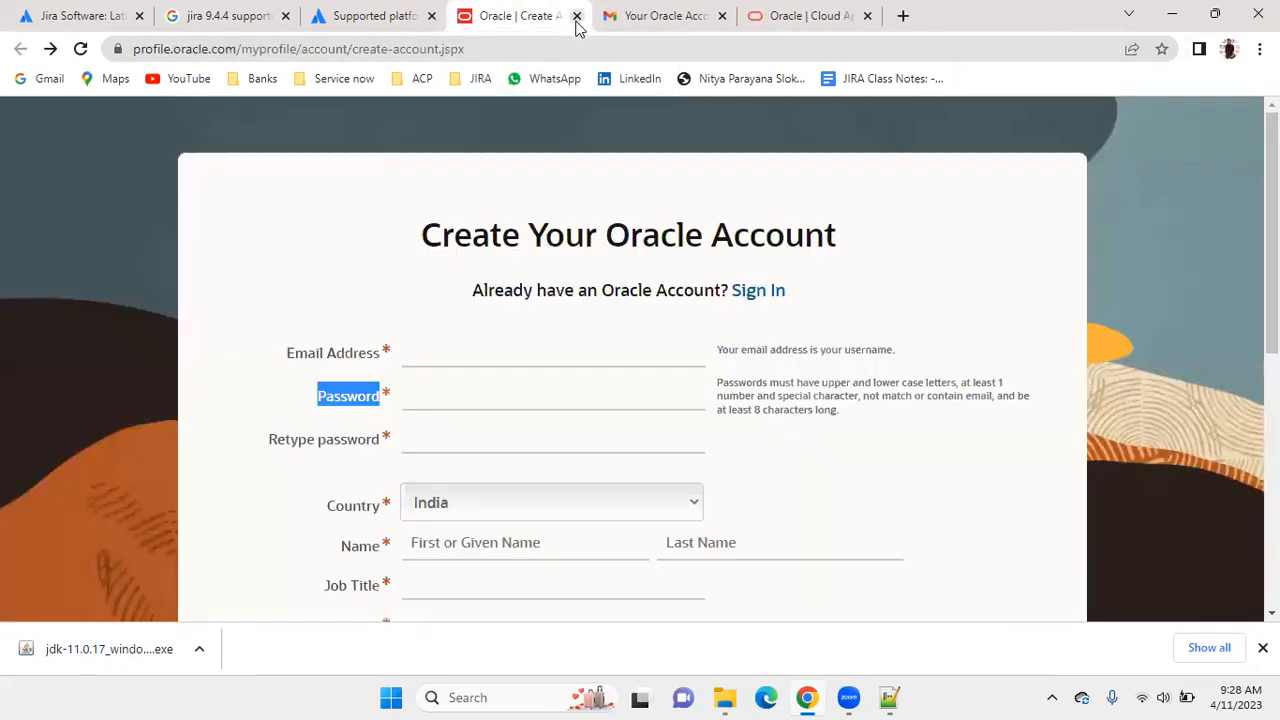
{"action": "left_click", "coordinate": [576, 16]}
{"action": "left_click", "coordinate": [576, 16]}
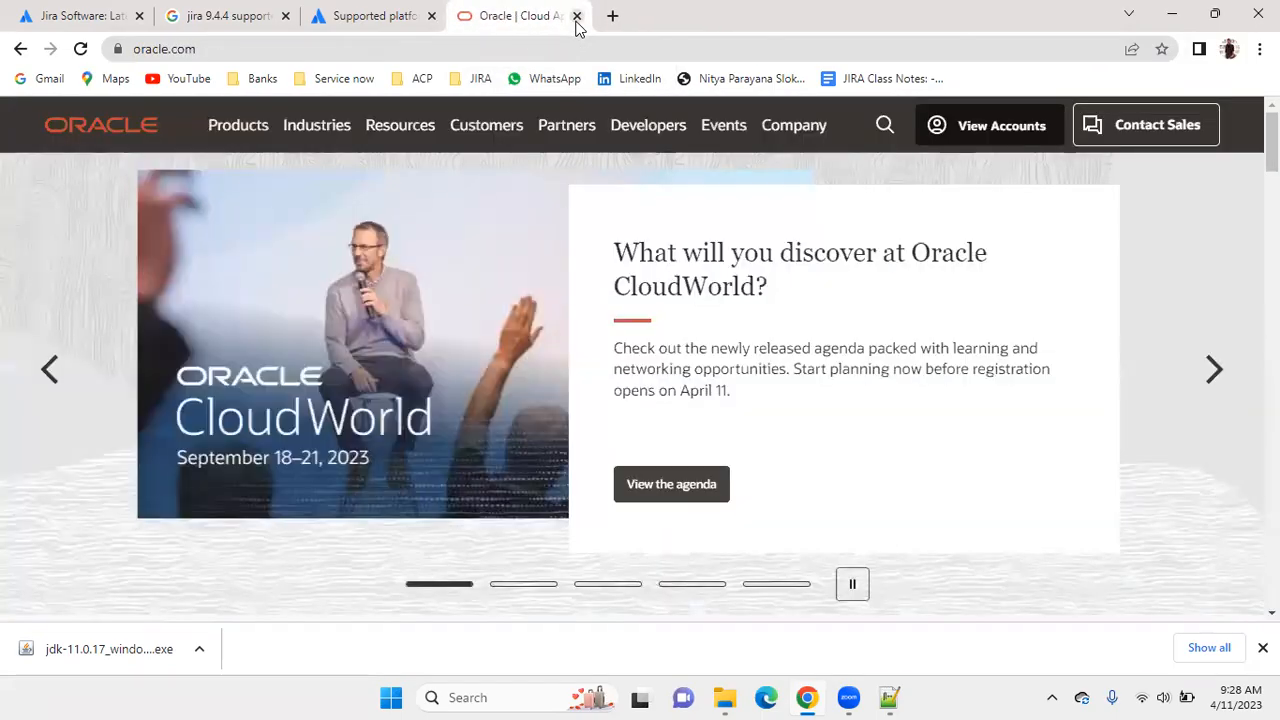
{"action": "left_click", "coordinate": [576, 16]}
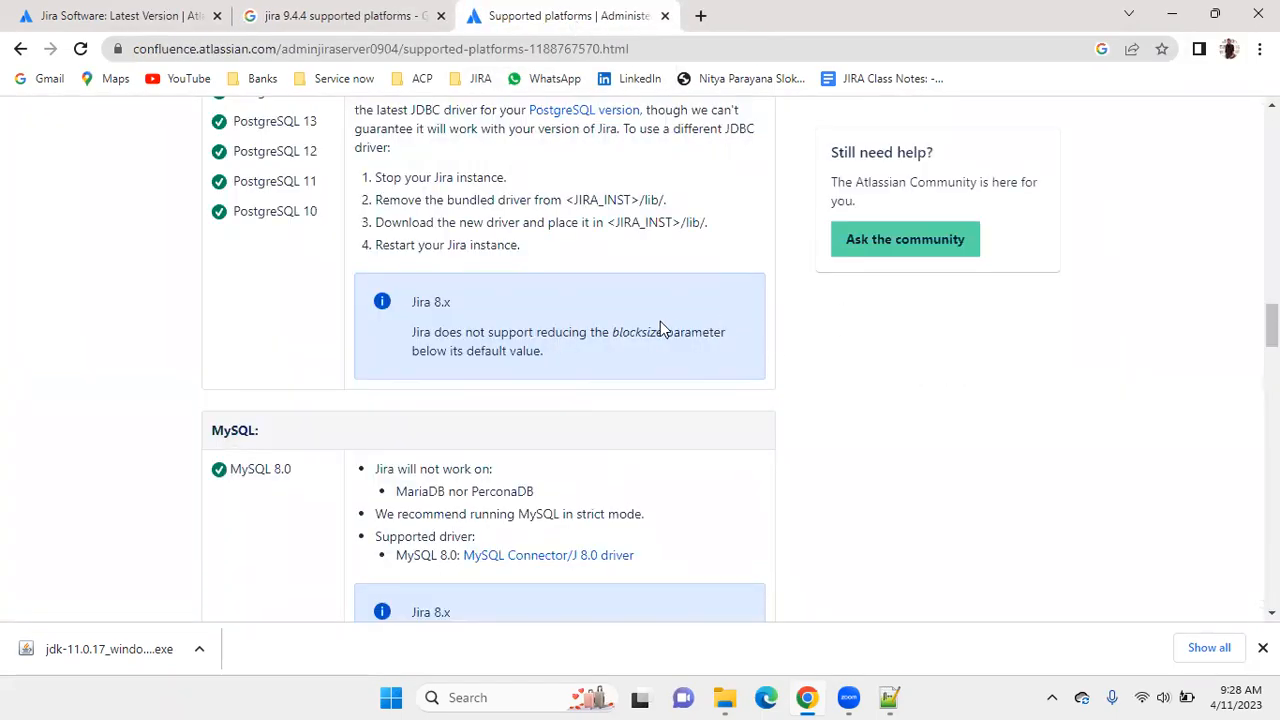
Find cmd through Windows search, open a Command Prompt window and move it higher on the desktop.
{"action": "left_click", "coordinate": [478, 697]}
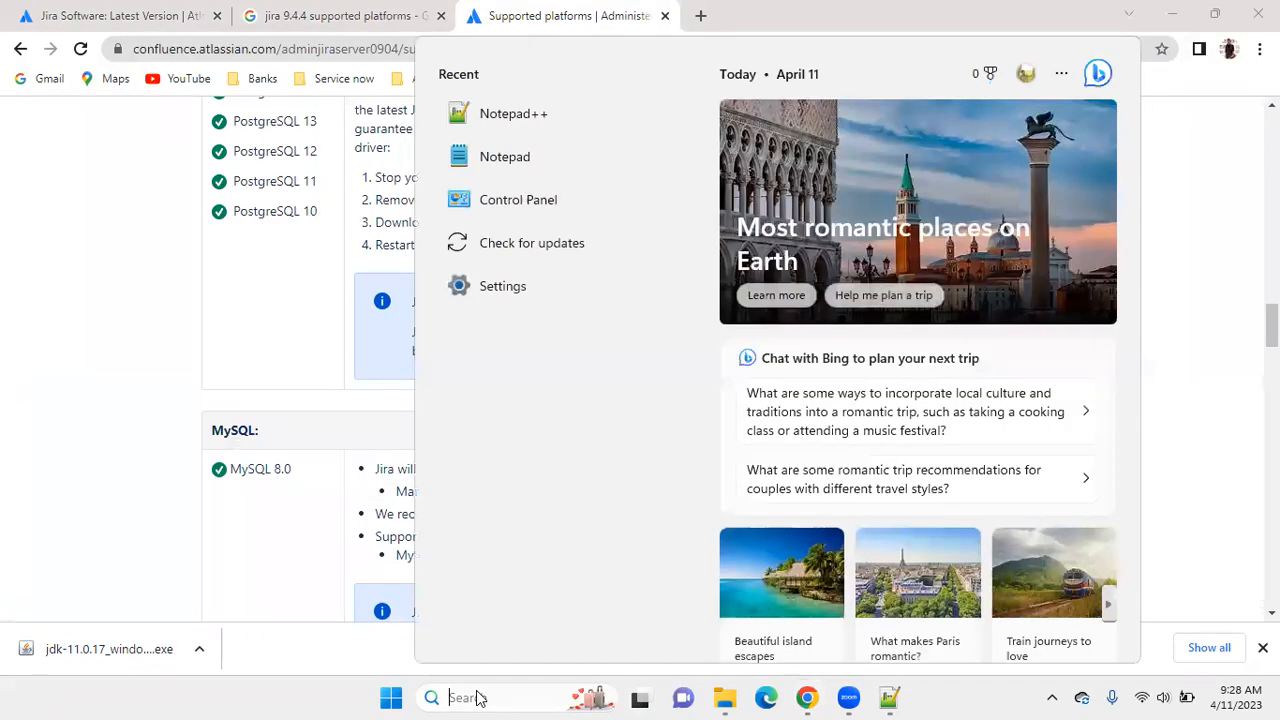
{"action": "type", "text": "cmd"}
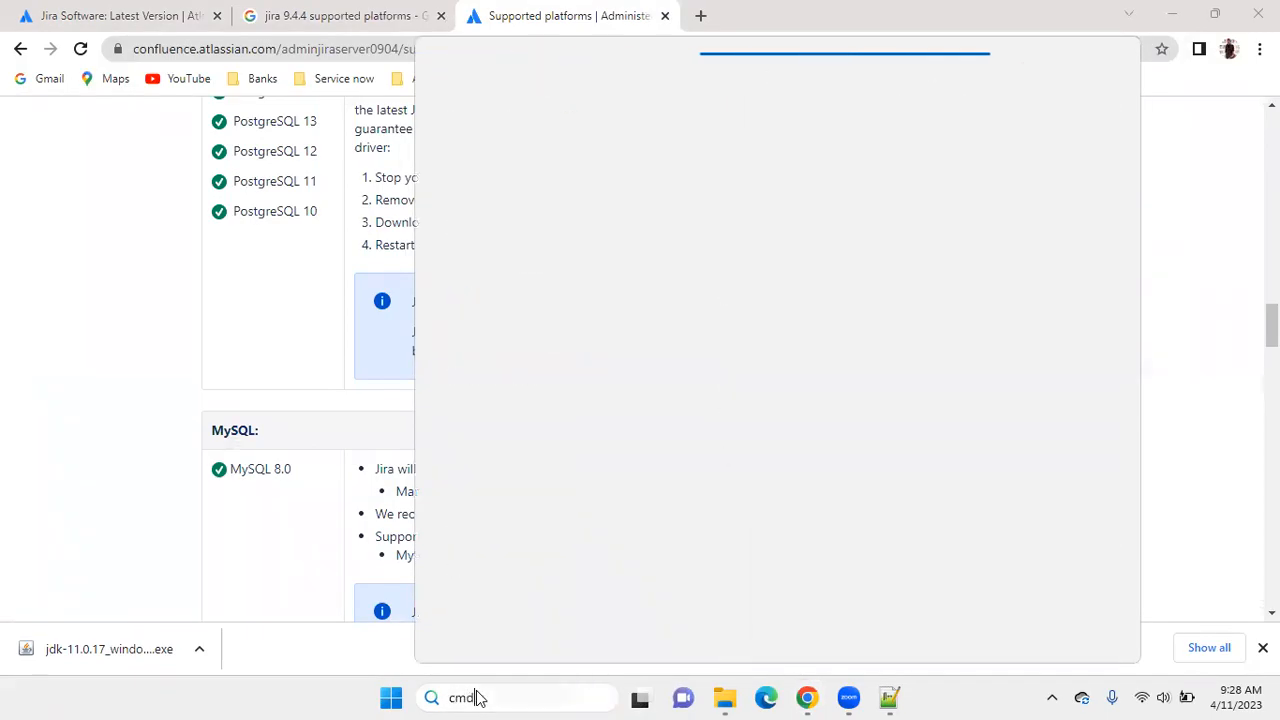
{"action": "key", "text": "BackSpace"}
{"action": "key", "text": "BackSpace"}
{"action": "key", "text": "BackSpace"}
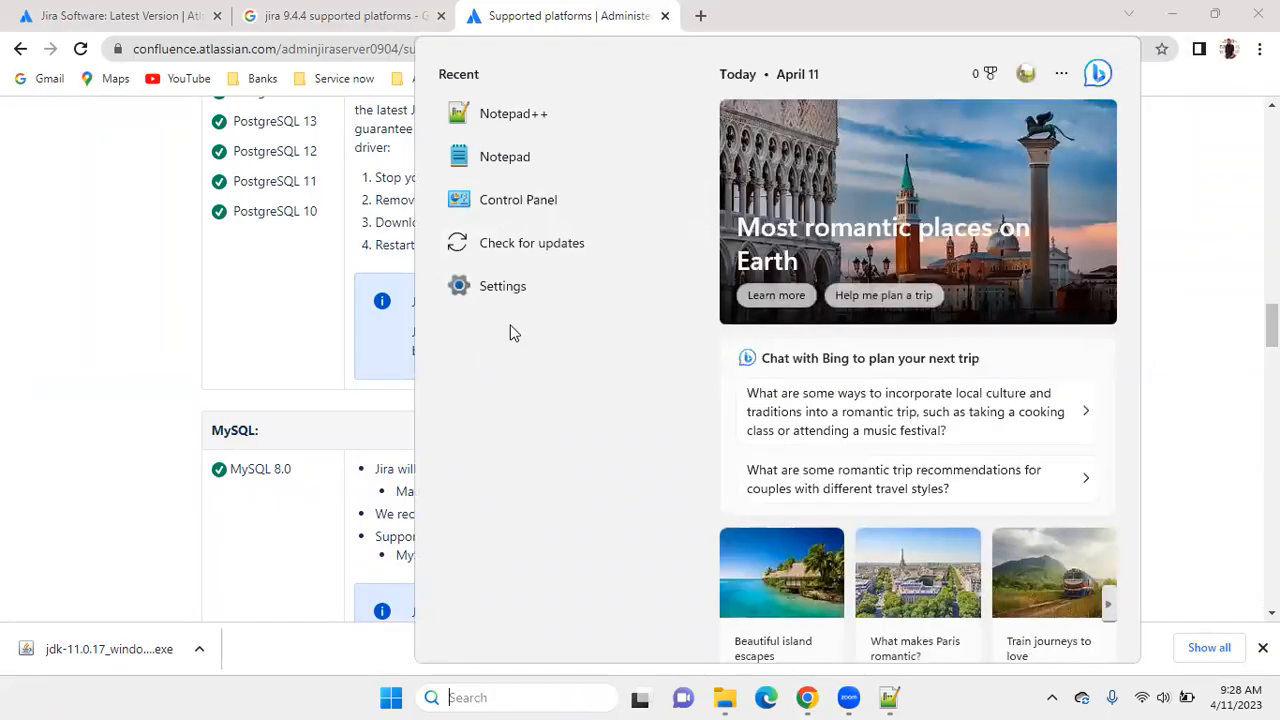
{"action": "type", "text": "cmd"}
{"action": "key", "text": "Escape"}
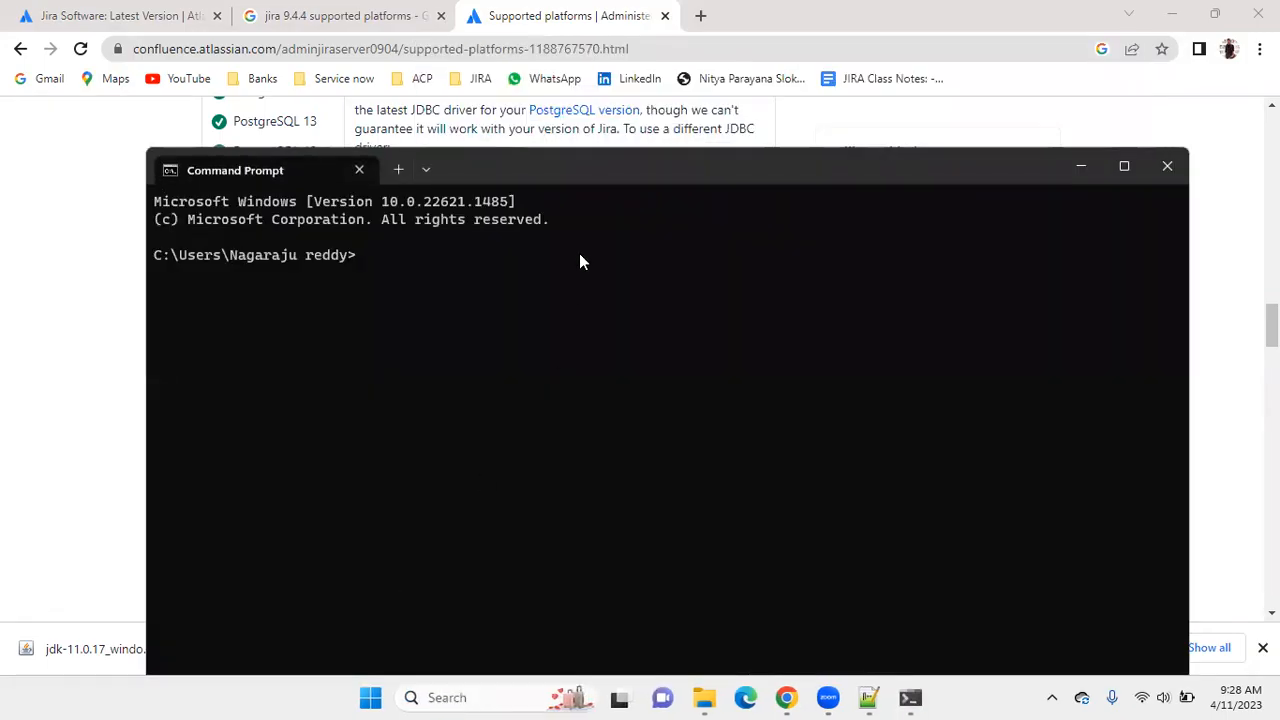
{"action": "left_click_drag", "start_coordinate": [602, 158], "coordinate": [592, 41]}
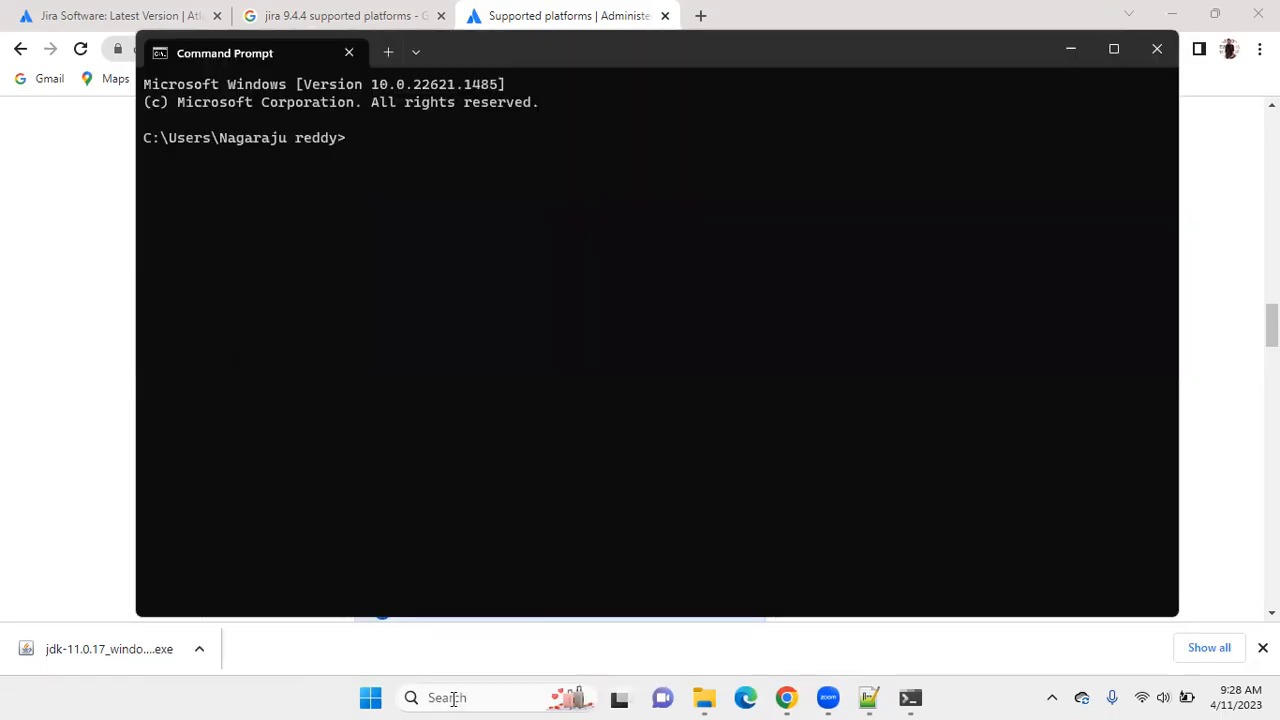
Check the Java installation in Command Prompt by running java -version and javac.
{"action": "left_click", "coordinate": [450, 698]}
{"action": "type", "text": "cmd"}
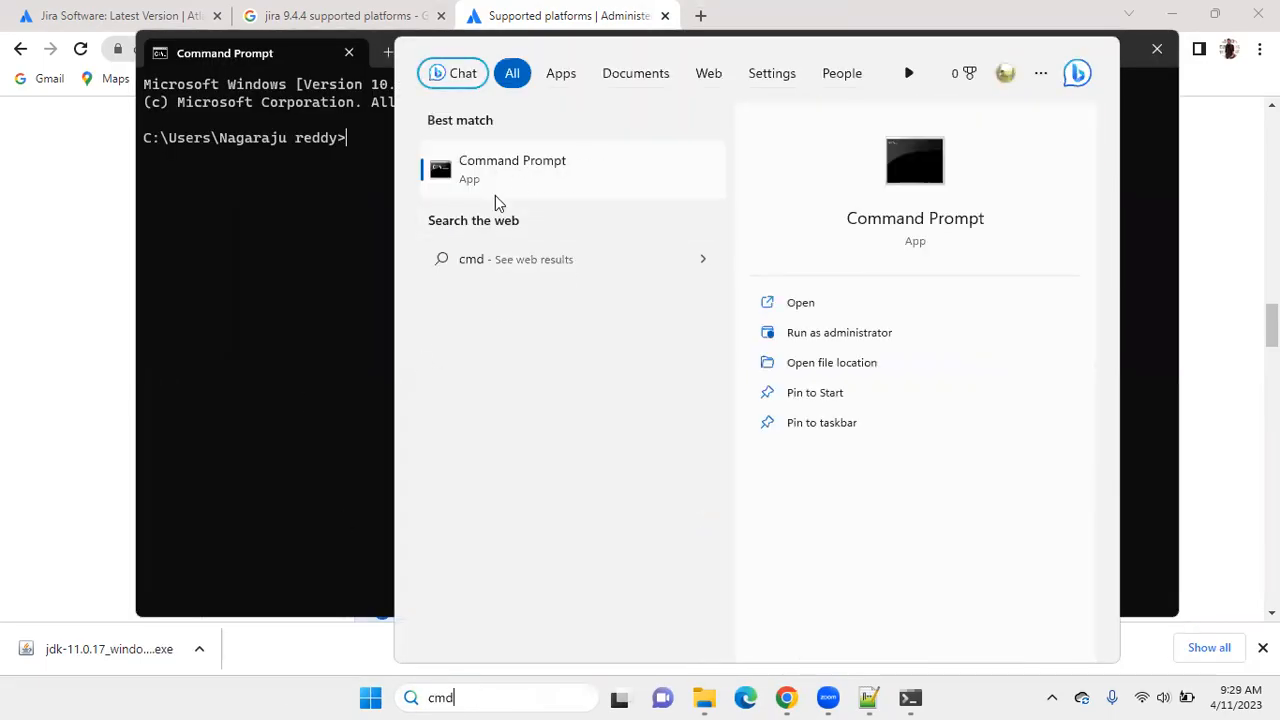
{"action": "left_click", "coordinate": [347, 137]}
{"action": "type", "text": "java -version"}
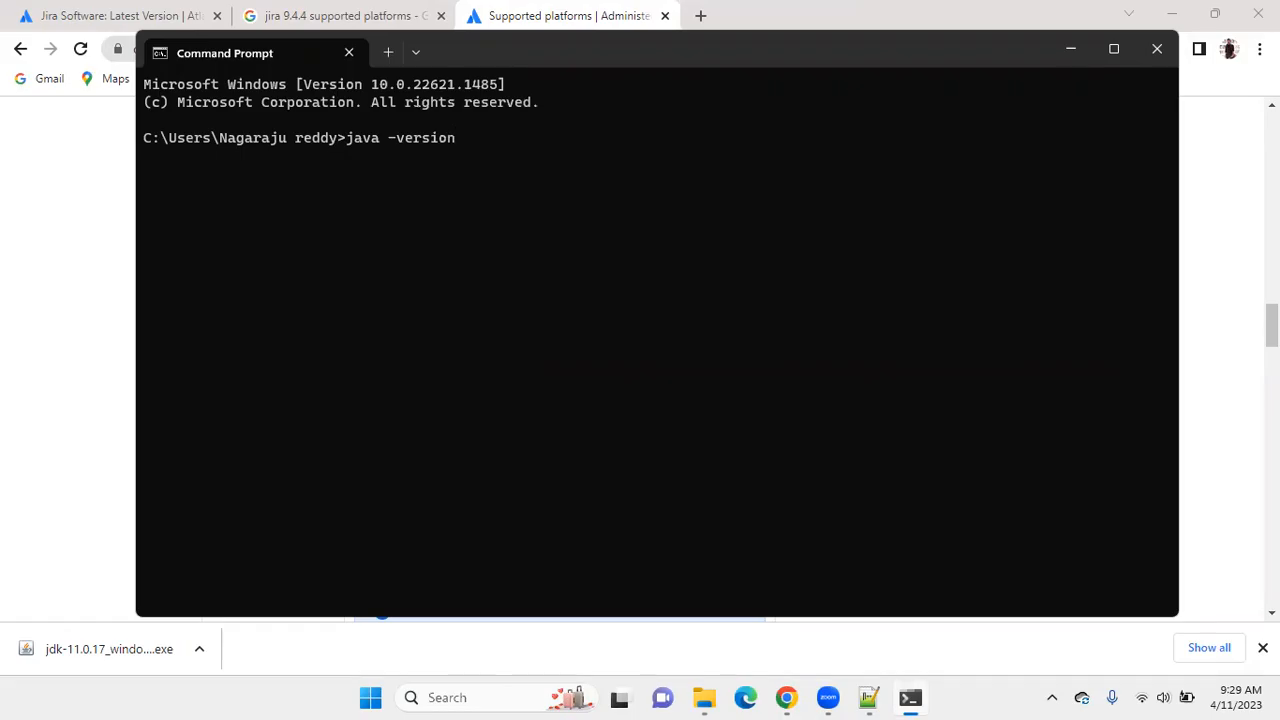
{"action": "key", "text": "Return"}
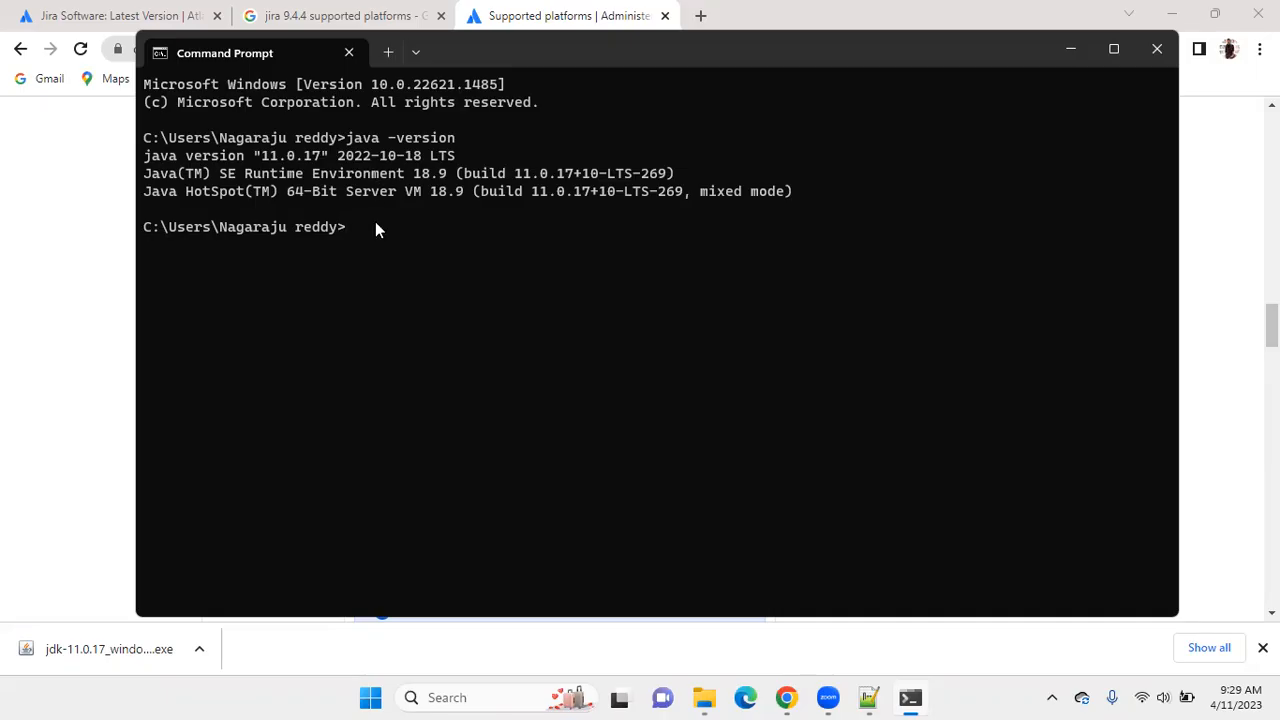
{"action": "type", "text": "javac"}
{"action": "key", "text": "Return"}
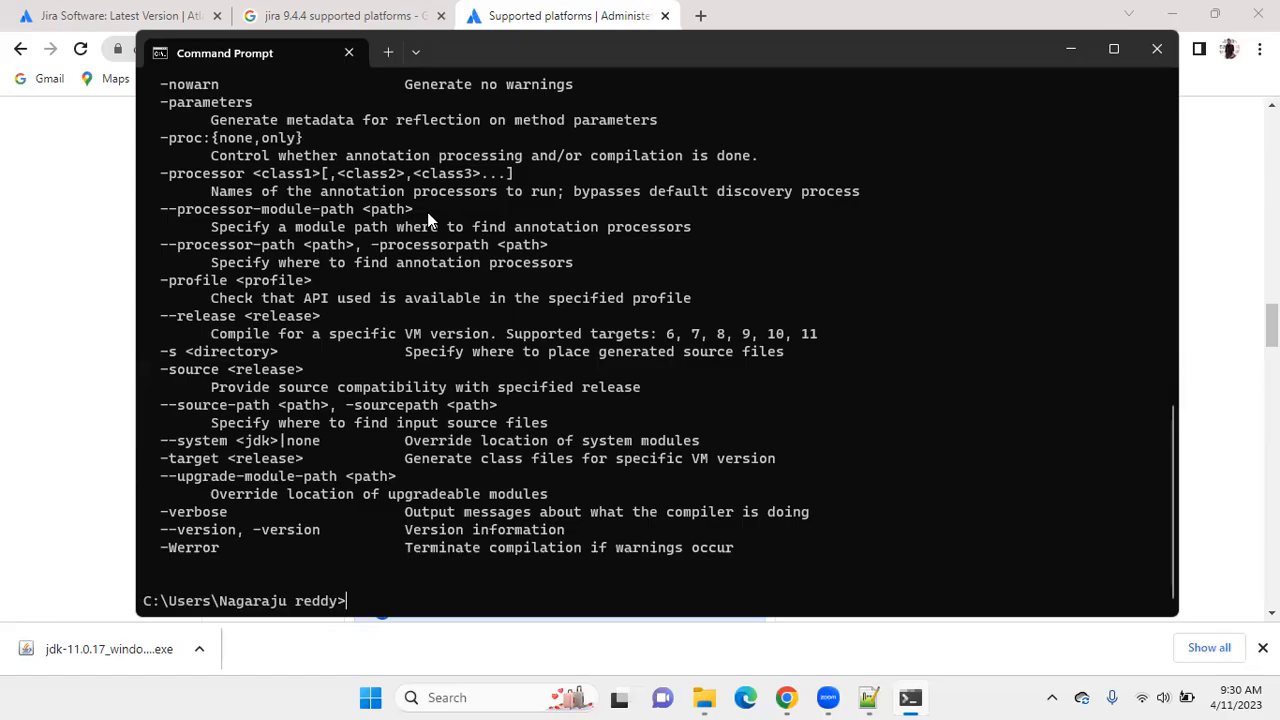
Switch to File Explorer and open the bin folder inside jdk-11.0.17.
{"action": "key", "text": "alt+Tab"}
{"action": "double_click", "coordinate": [238, 182]}
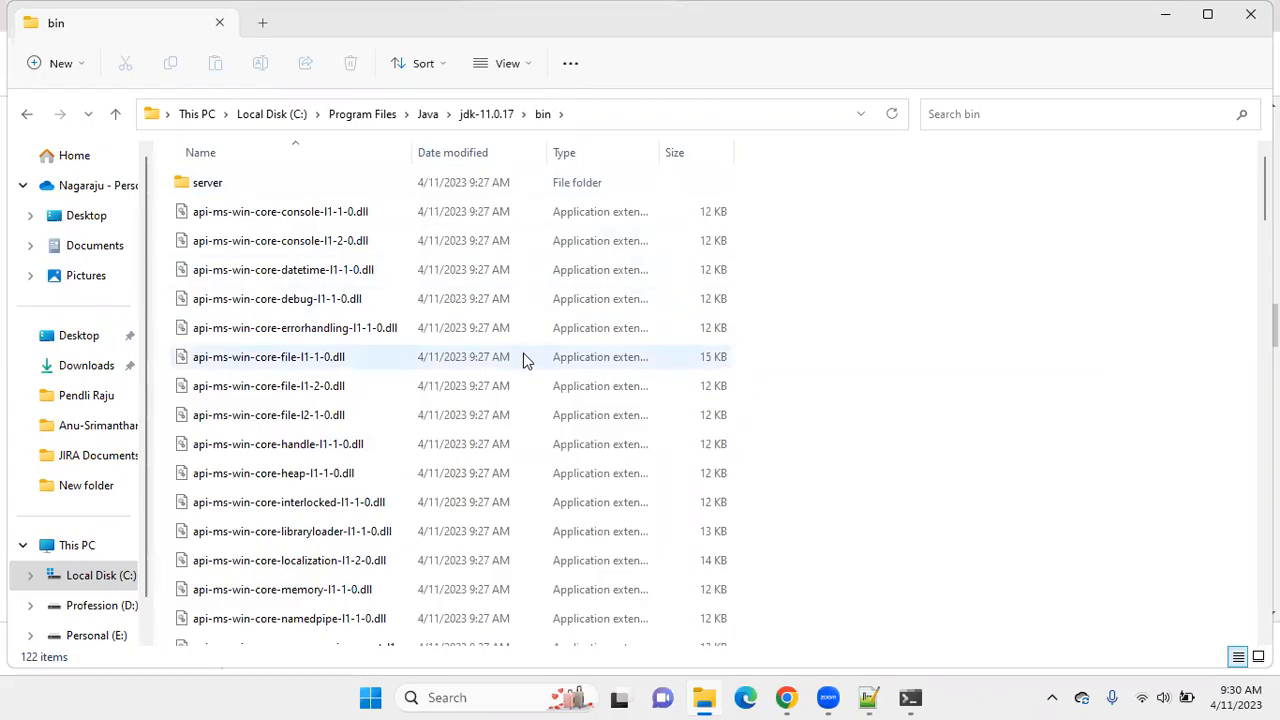
Return to Command Prompt and review the javac output from the command line down to its last option.
{"action": "left_click", "coordinate": [910, 697]}
{"action": "scroll", "coordinate": [300, 300], "scroll_direction": "up", "scroll_amount": 13}
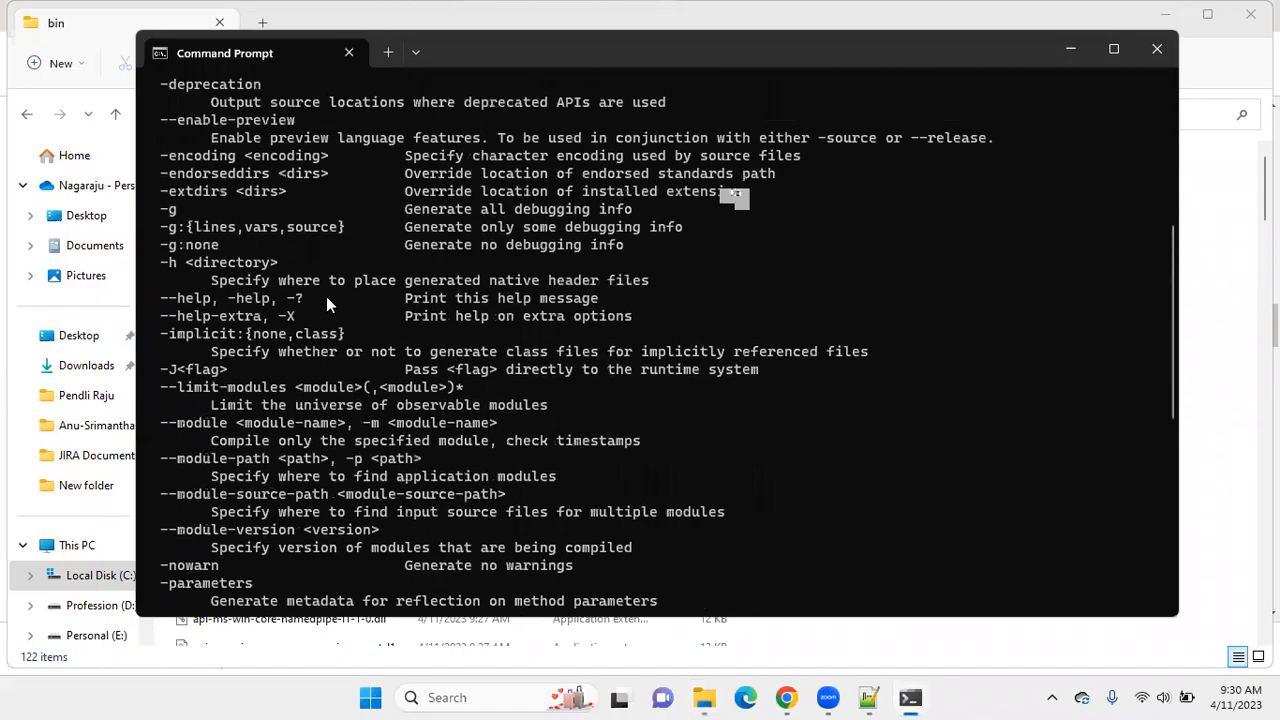
{"action": "scroll", "coordinate": [390, 312], "scroll_direction": "up", "scroll_amount": 2}
{"action": "scroll", "coordinate": [390, 280], "scroll_direction": "down", "scroll_amount": 1}
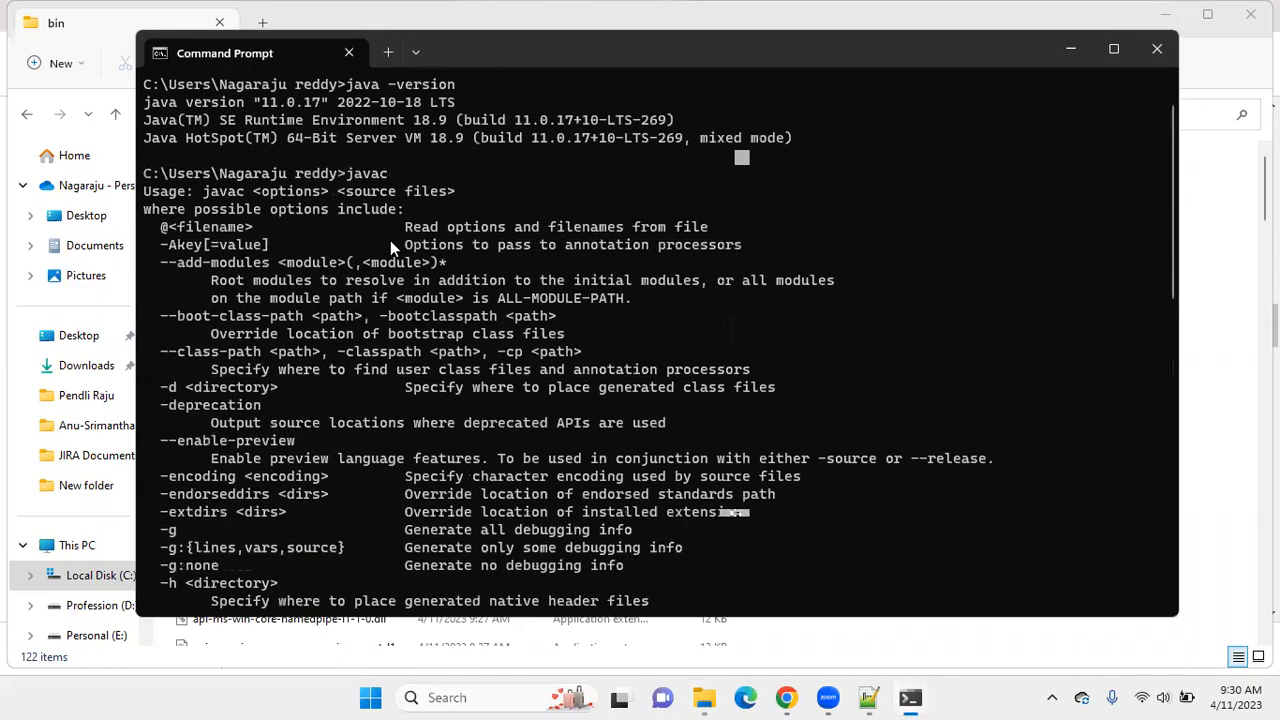
{"action": "left_click_drag", "start_coordinate": [347, 173], "coordinate": [392, 169]}
{"action": "scroll", "coordinate": [283, 259], "scroll_direction": "down", "scroll_amount": 15}
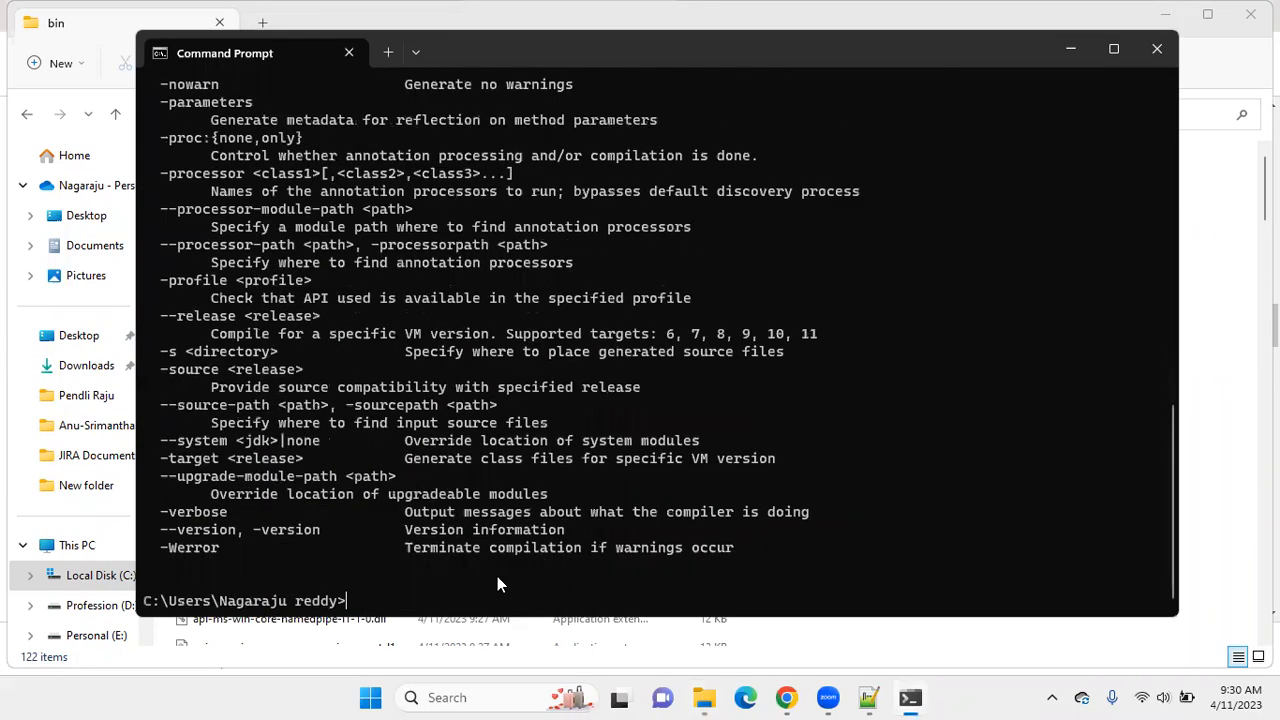
Open the system properties of This PC from File Explorer and bring up the Environment Variables dialog.
{"action": "left_click", "coordinate": [704, 697]}
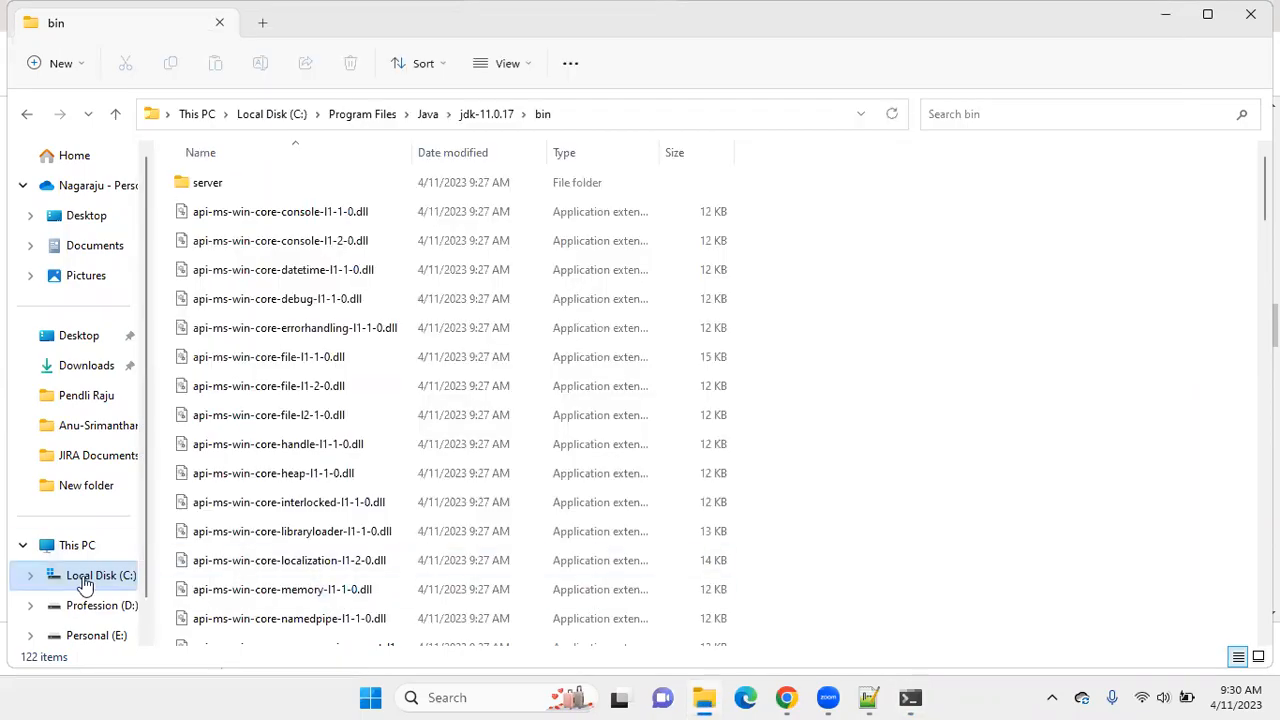
{"action": "left_click", "coordinate": [77, 553]}
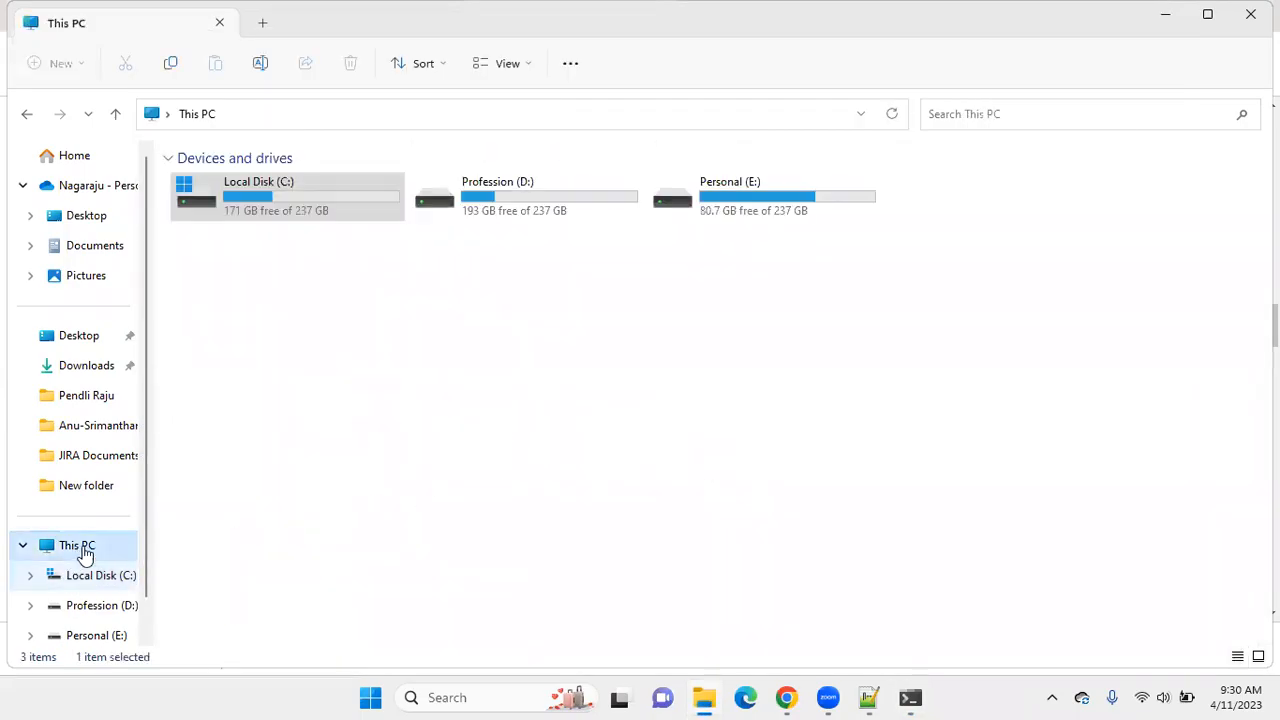
{"action": "right_click", "coordinate": [377, 279]}
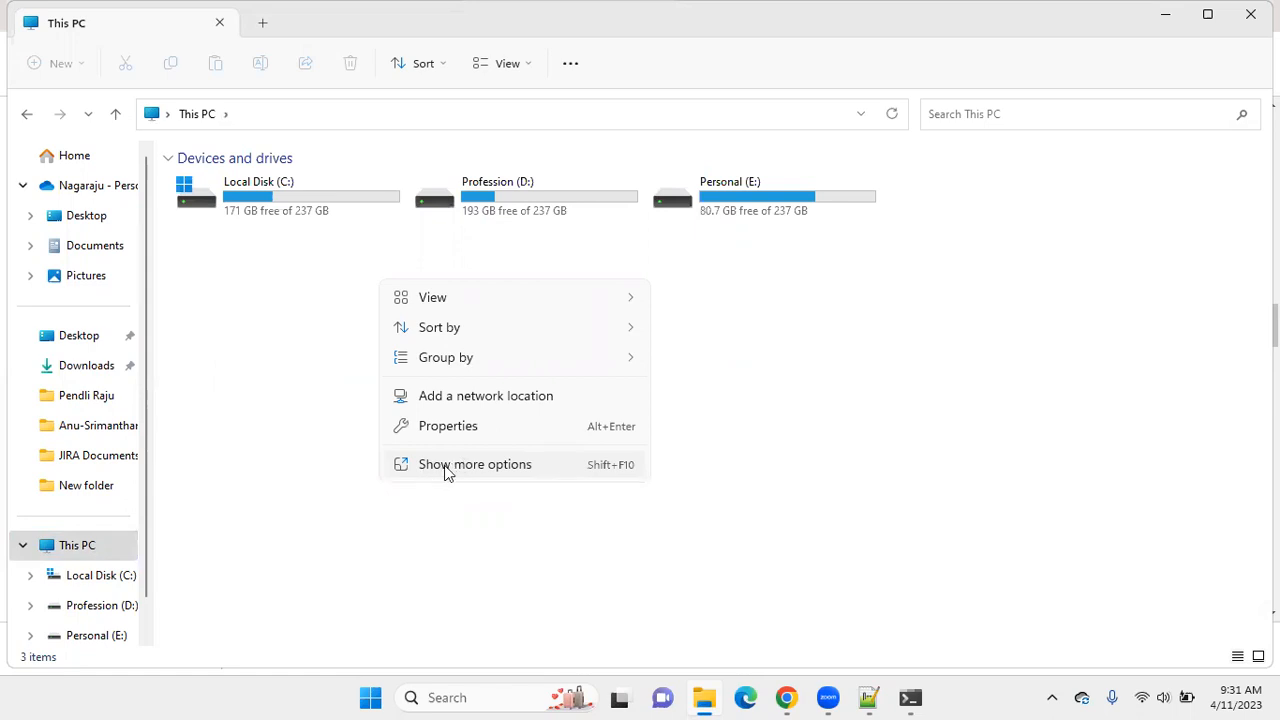
{"action": "left_click", "coordinate": [446, 428]}
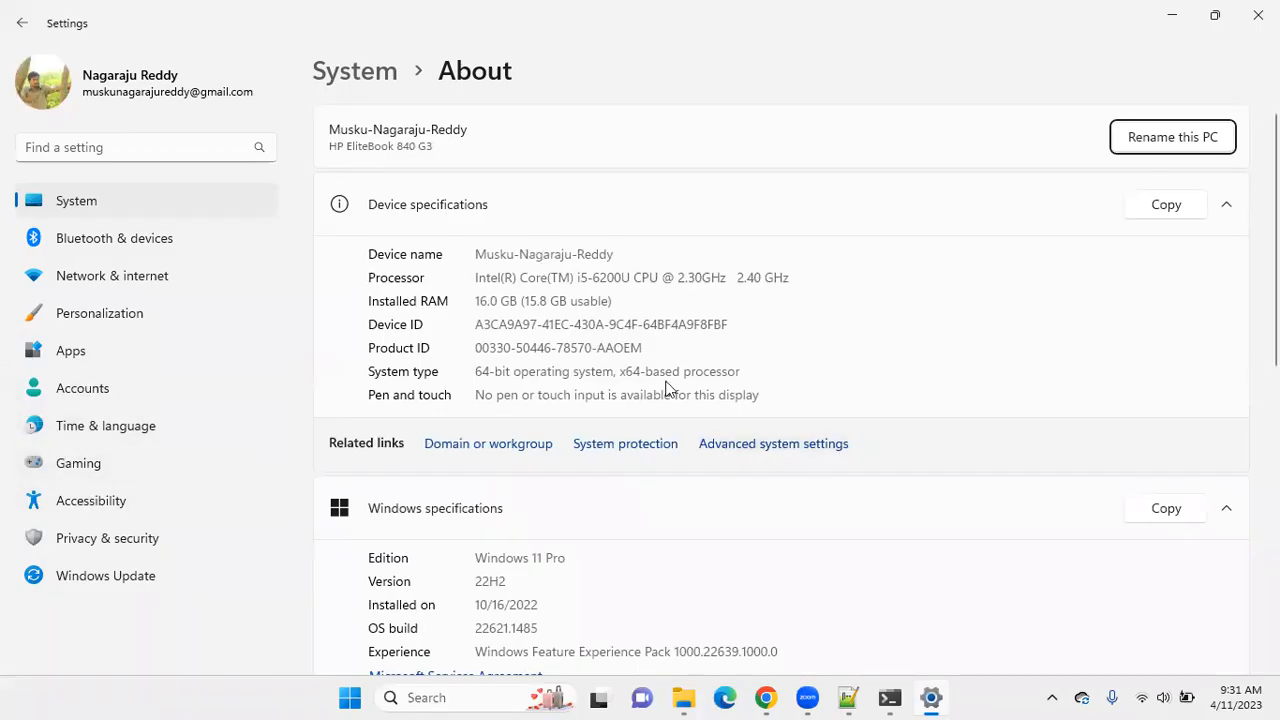
{"action": "left_click", "coordinate": [763, 447]}
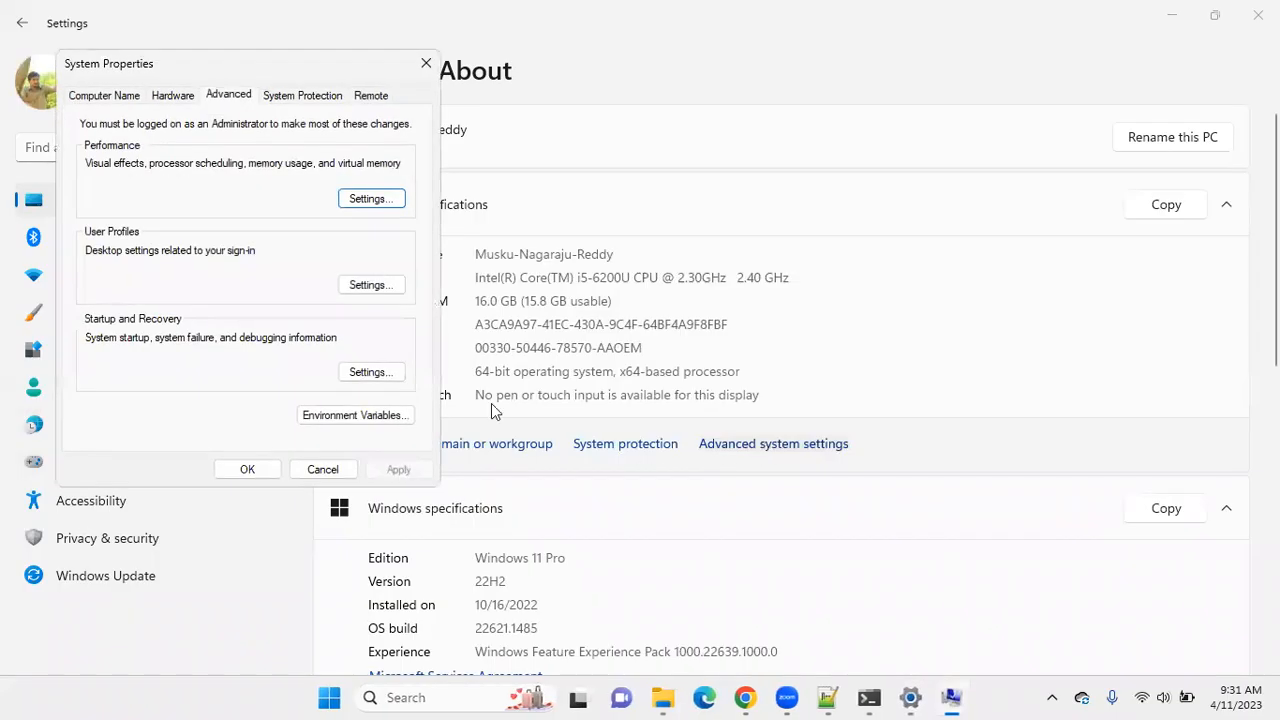
{"action": "left_click", "coordinate": [340, 418]}
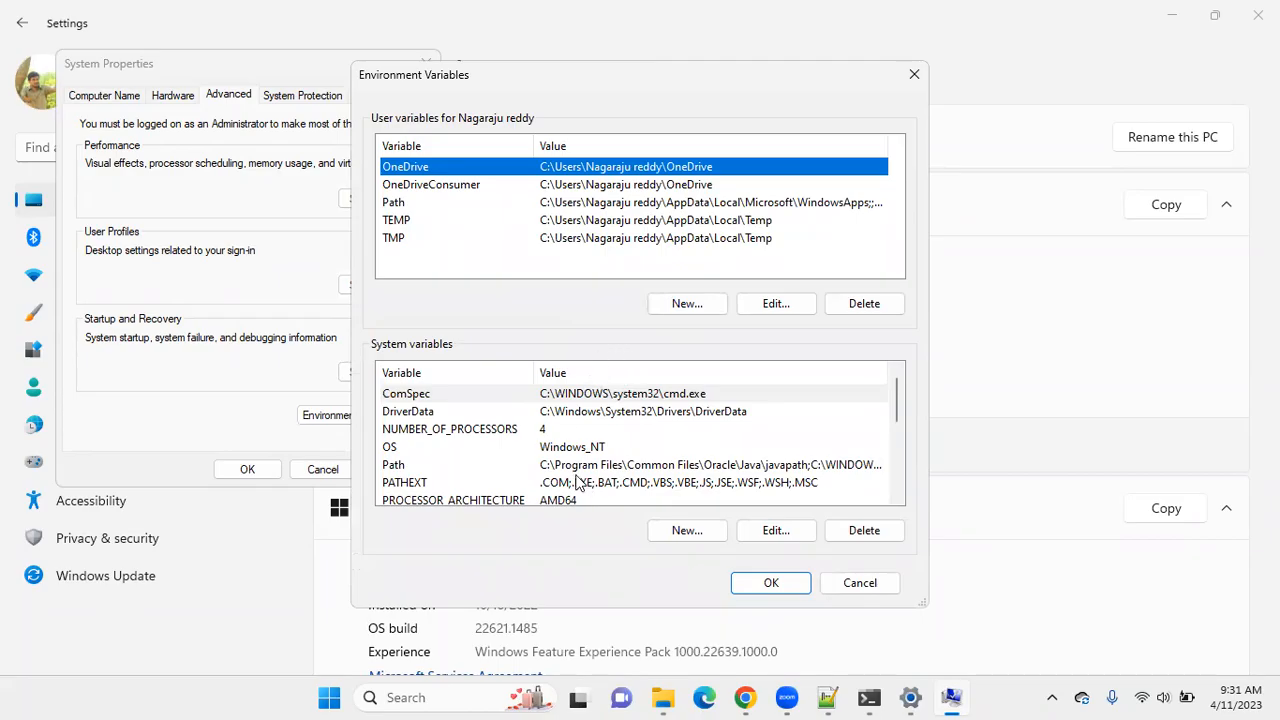
Examine the entries of the Path system variable and leave its editor without changing anything.
{"action": "left_click", "coordinate": [549, 468]}
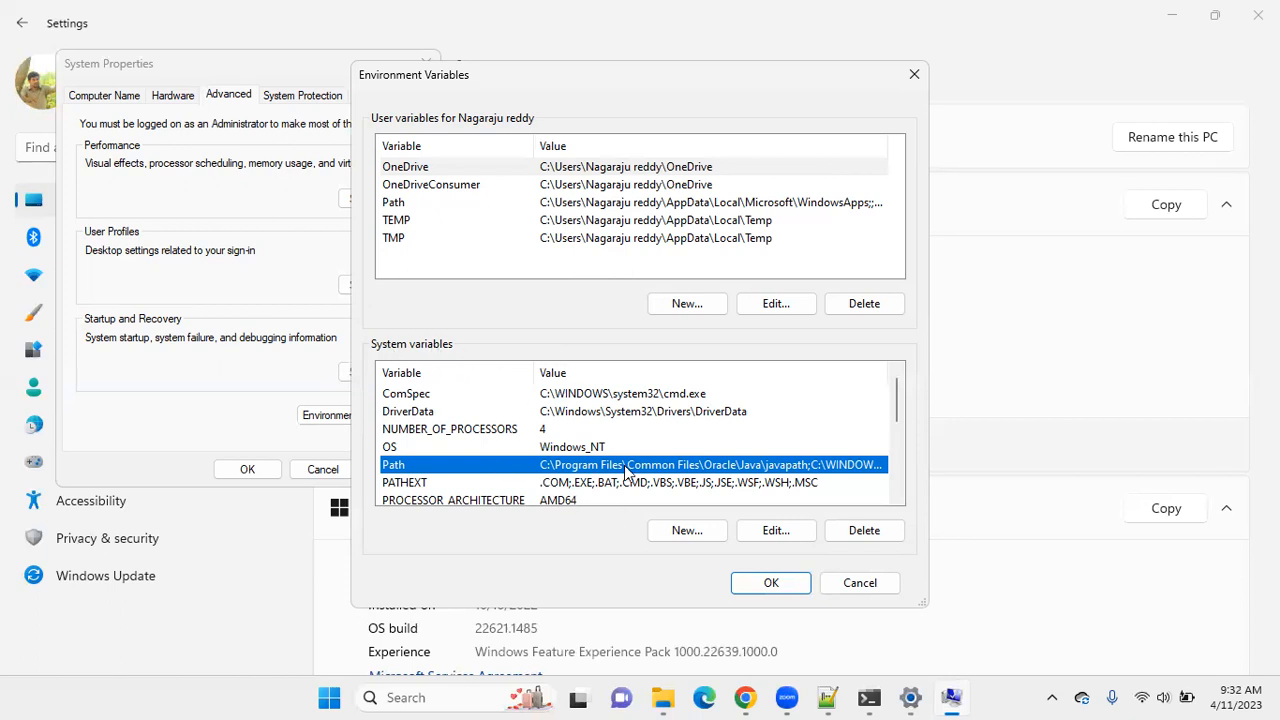
{"action": "left_click", "coordinate": [780, 533]}
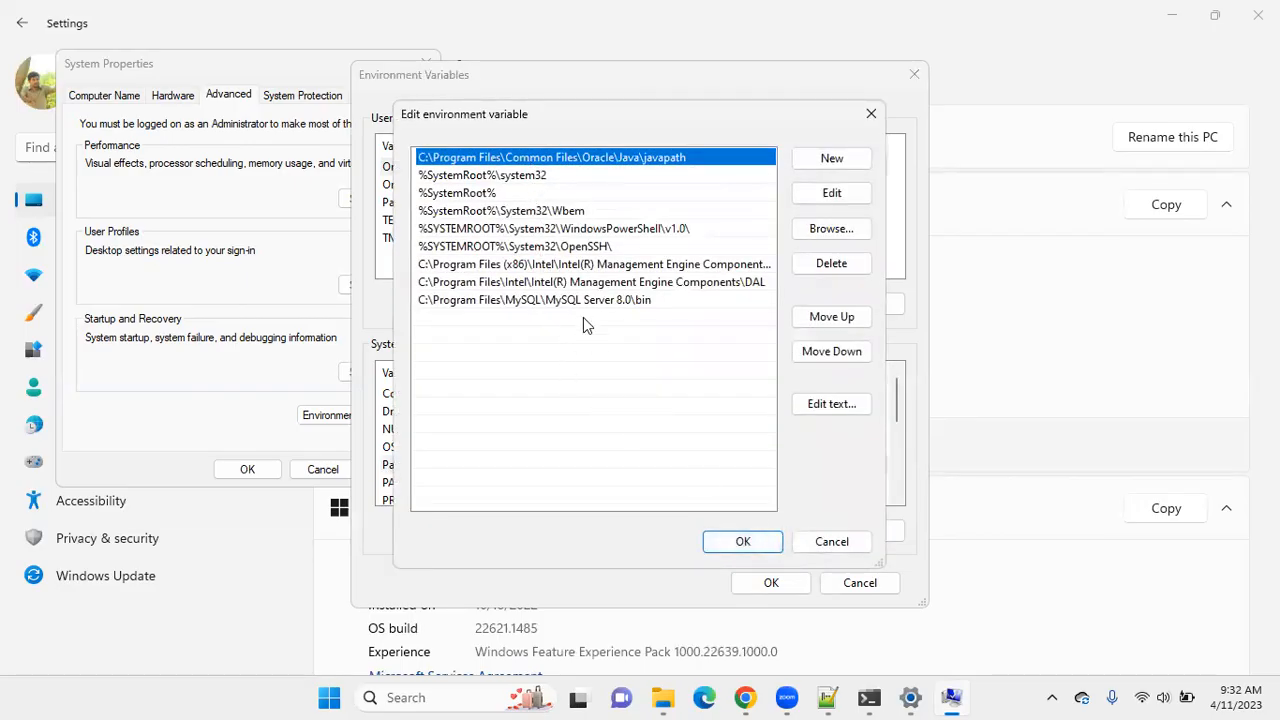
{"action": "left_click", "coordinate": [828, 545]}
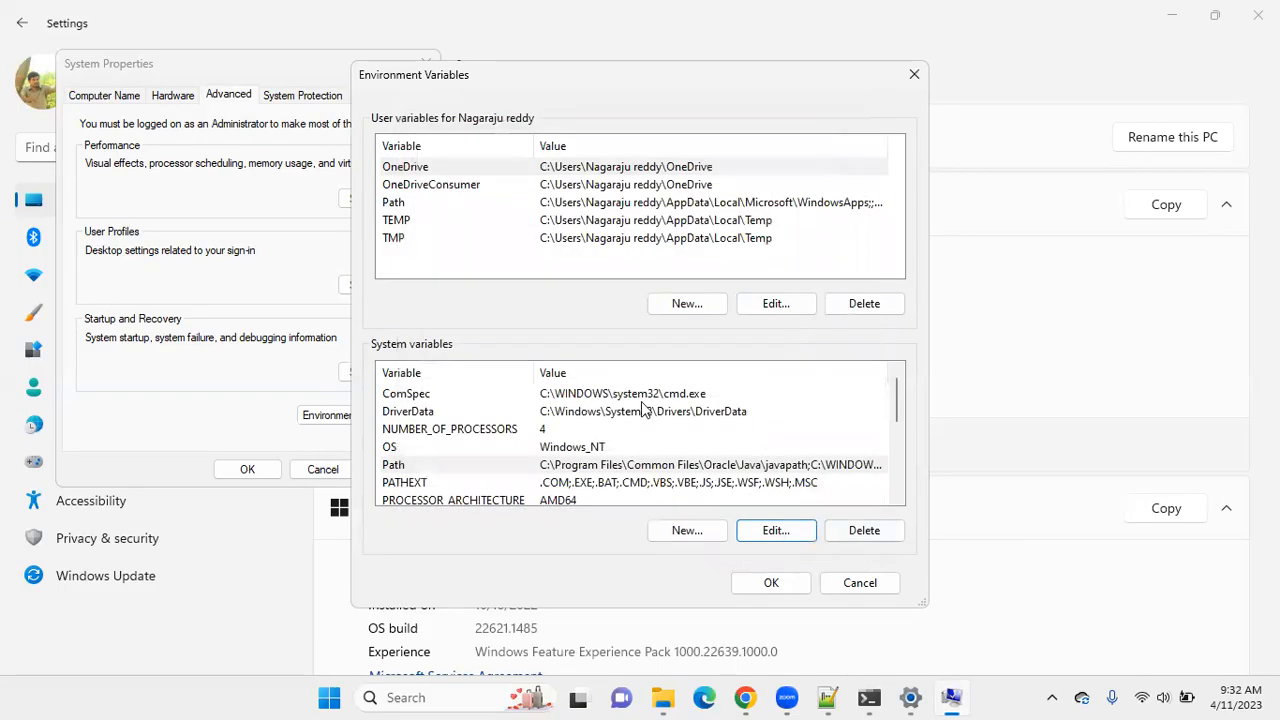
Examine the entries of the user Path variable, close its editor and look through the list of system variables.
{"action": "left_click", "coordinate": [608, 202]}
{"action": "left_click", "coordinate": [745, 305]}
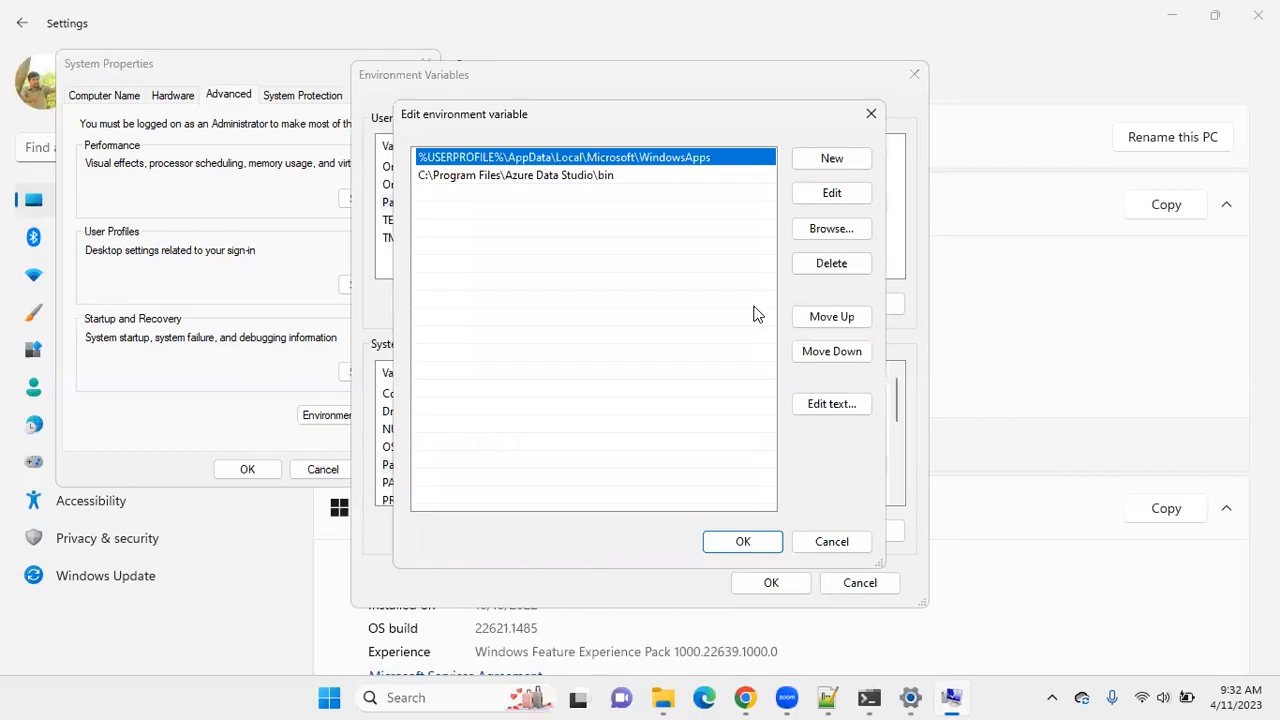
{"action": "left_click", "coordinate": [743, 542]}
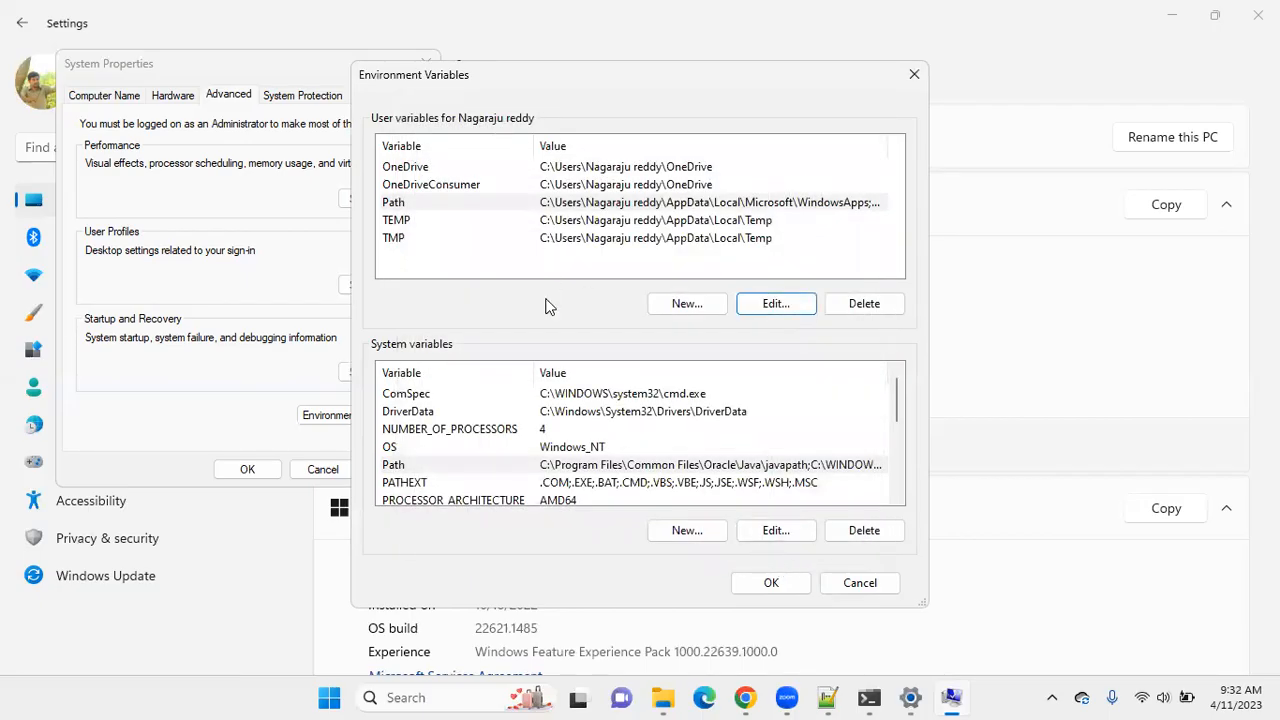
{"action": "scroll", "coordinate": [568, 416], "scroll_direction": "down", "scroll_amount": 2}
{"action": "scroll", "coordinate": [563, 467], "scroll_direction": "up", "scroll_amount": 1}
{"action": "scroll", "coordinate": [563, 467], "scroll_direction": "down", "scroll_amount": 2}
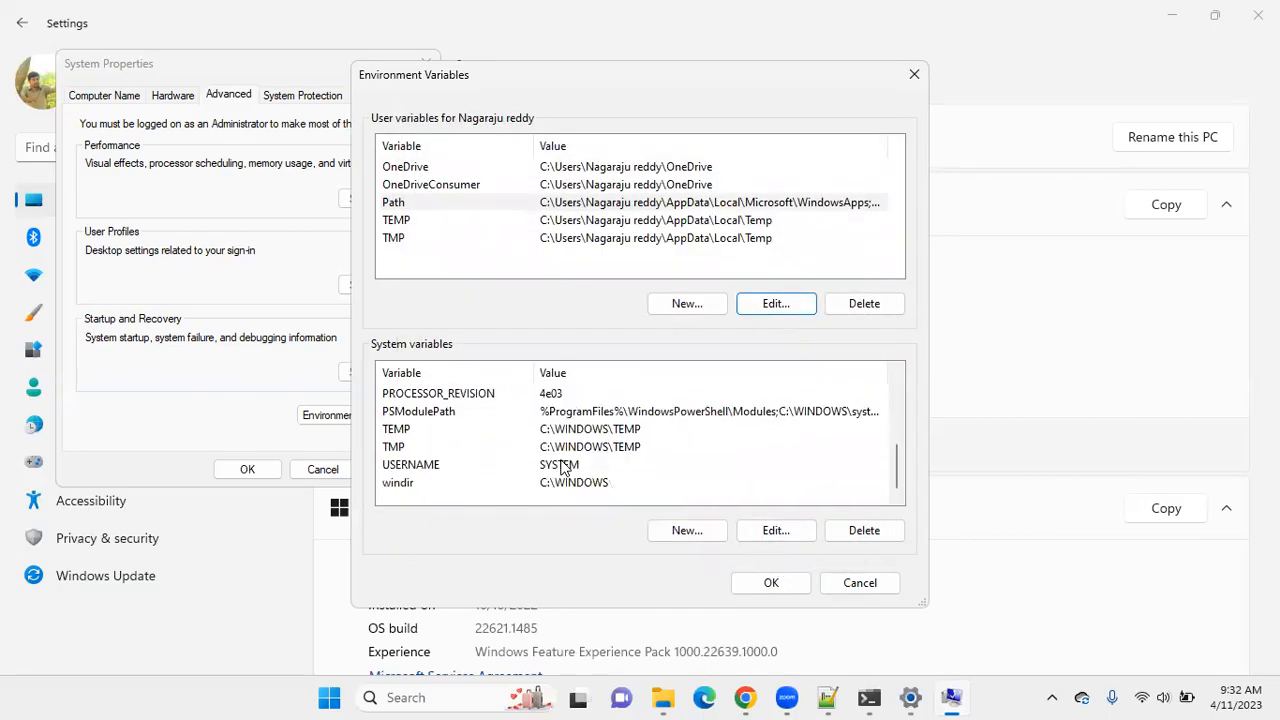
{"action": "scroll", "coordinate": [563, 467], "scroll_direction": "up", "scroll_amount": 3}
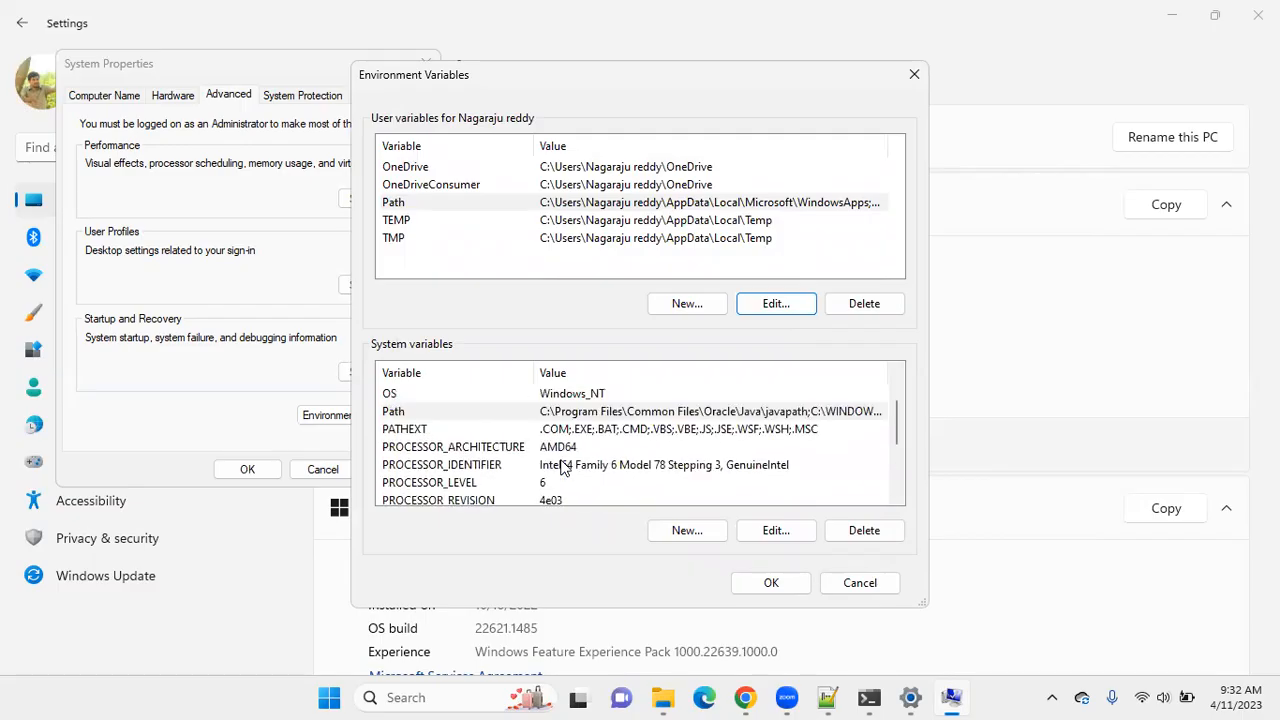
{"action": "left_click", "coordinate": [645, 468]}
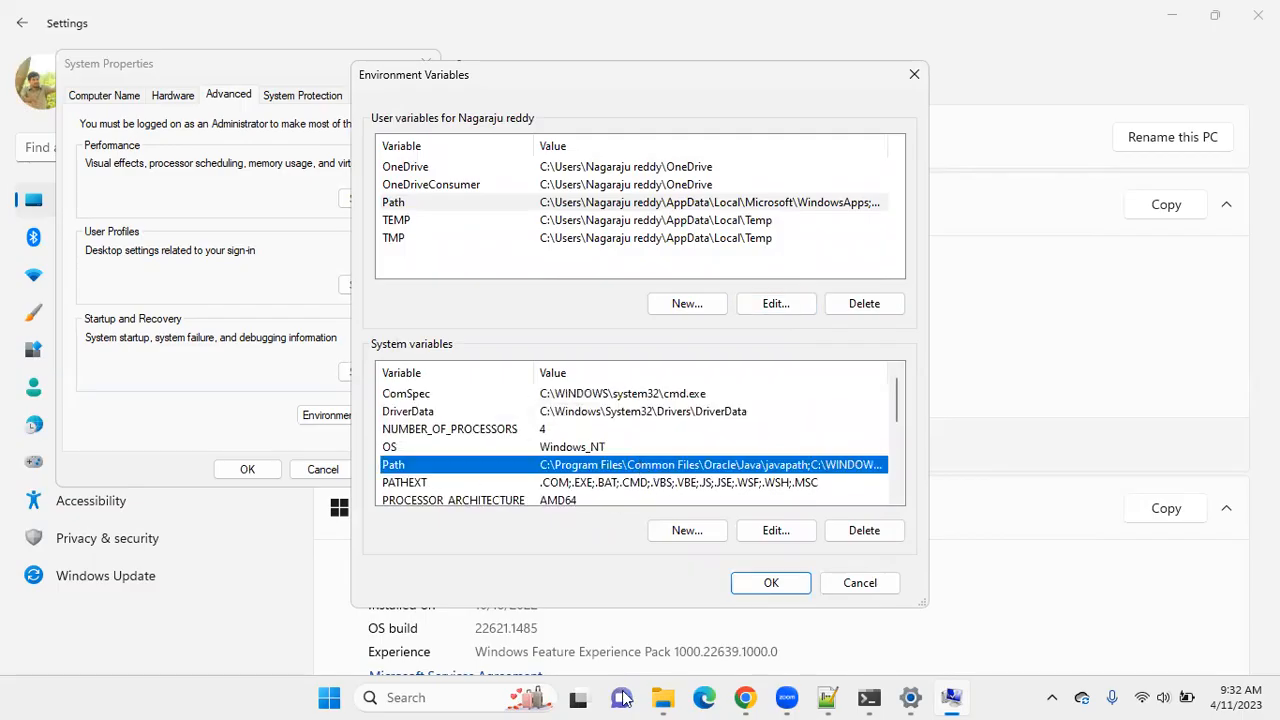
Switch to File Explorer, open the bin folder of jdk-11.0.17 under Program Files\Java and copy its full path.
{"action": "left_click", "coordinate": [663, 697]}
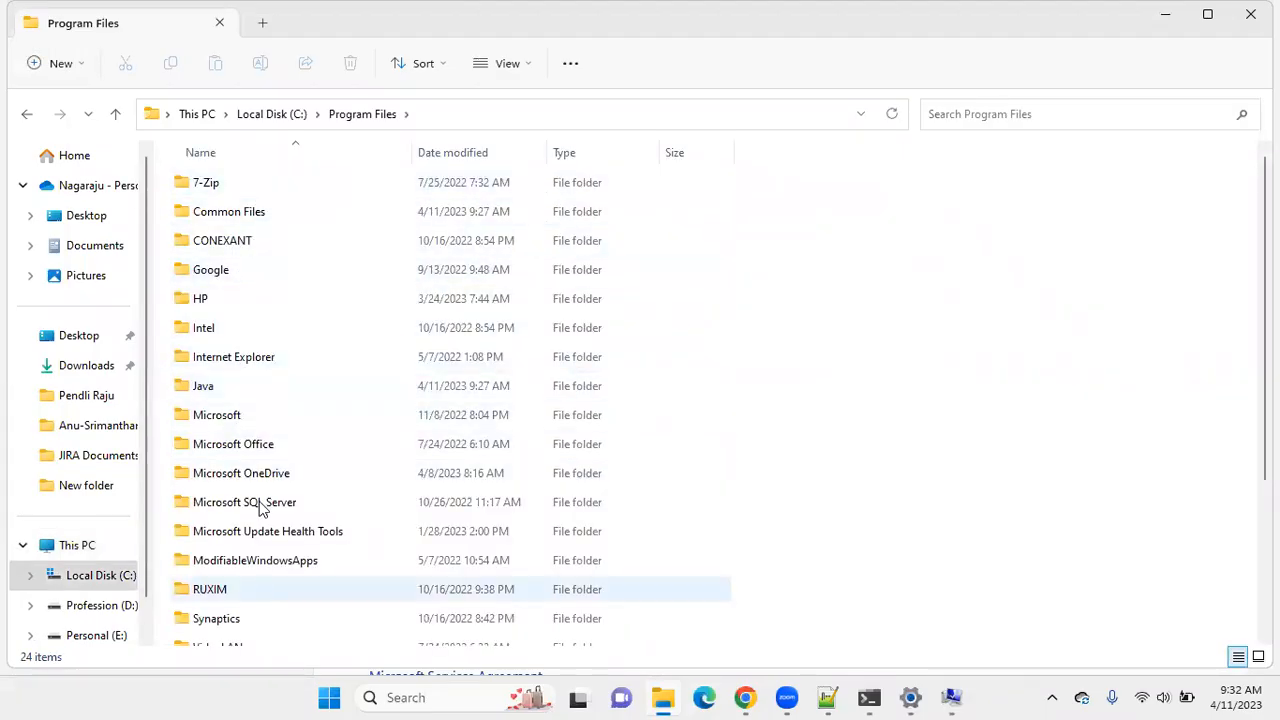
{"action": "double_click", "coordinate": [203, 388]}
{"action": "double_click", "coordinate": [271, 183]}
{"action": "double_click", "coordinate": [313, 182]}
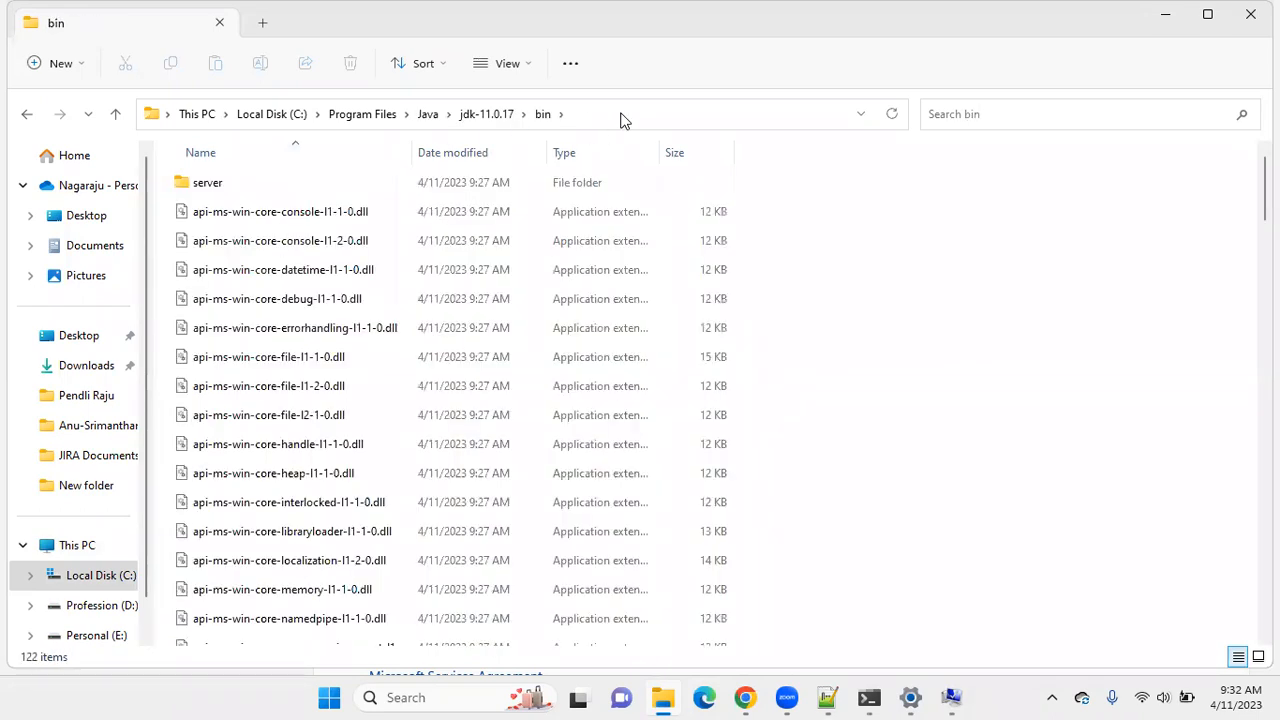
{"action": "left_click", "coordinate": [623, 114]}
{"action": "right_click", "coordinate": [324, 112]}
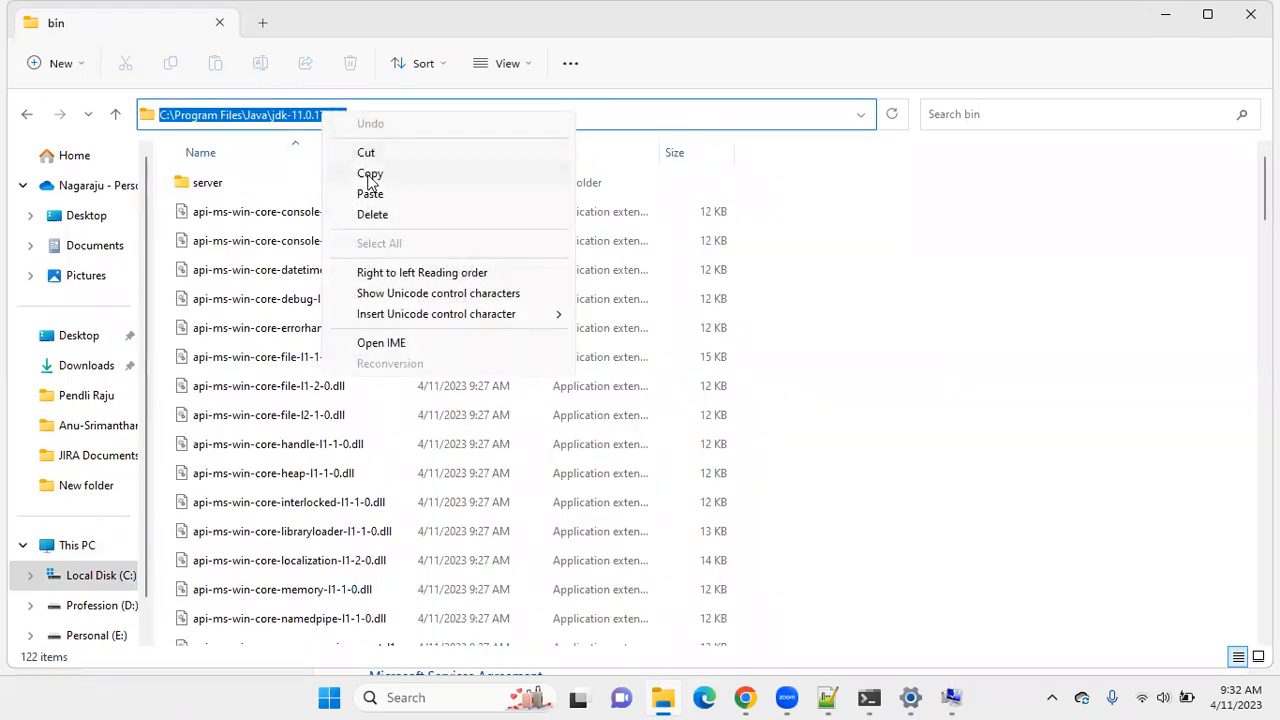
{"action": "left_click", "coordinate": [368, 177]}
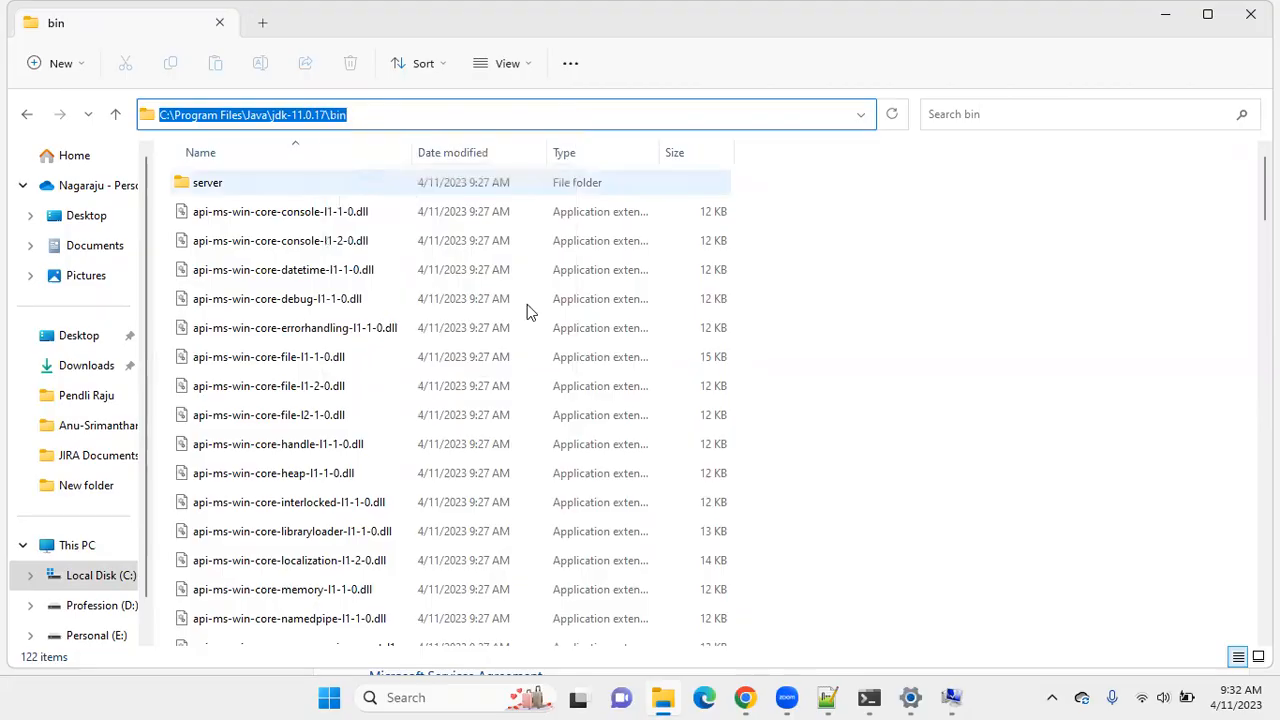
Add C:\Program Files\Java\jdk-11.0.17\bin as a new entry of the Path system variable and apply the changes through System Properties.
{"action": "left_click", "coordinate": [950, 697]}
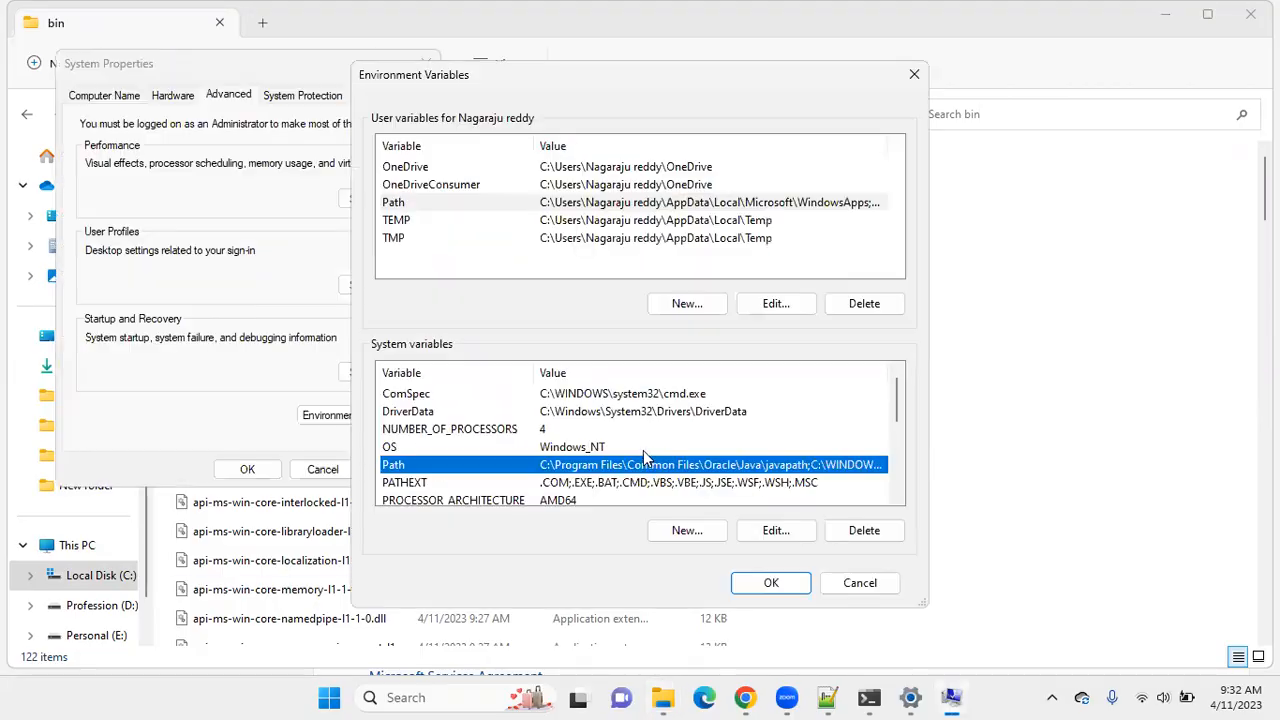
{"action": "left_click", "coordinate": [765, 531]}
{"action": "left_click", "coordinate": [831, 158]}
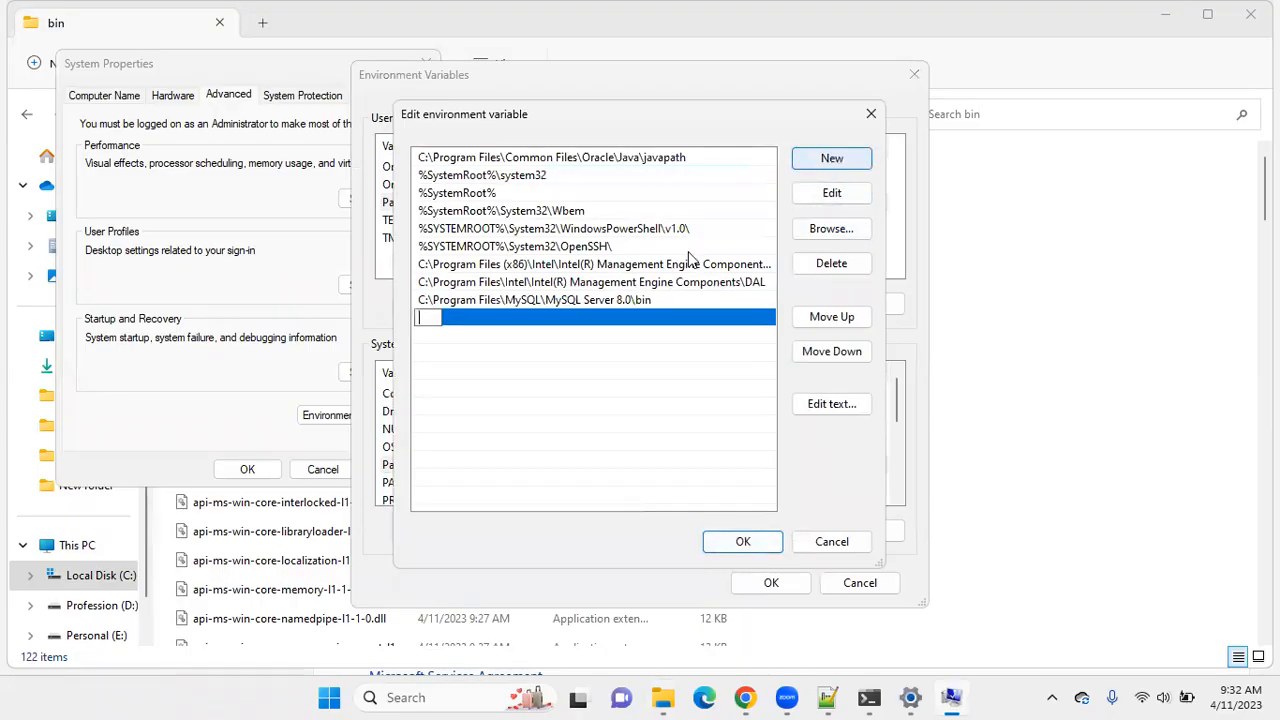
{"action": "key", "text": "ctrl+v"}
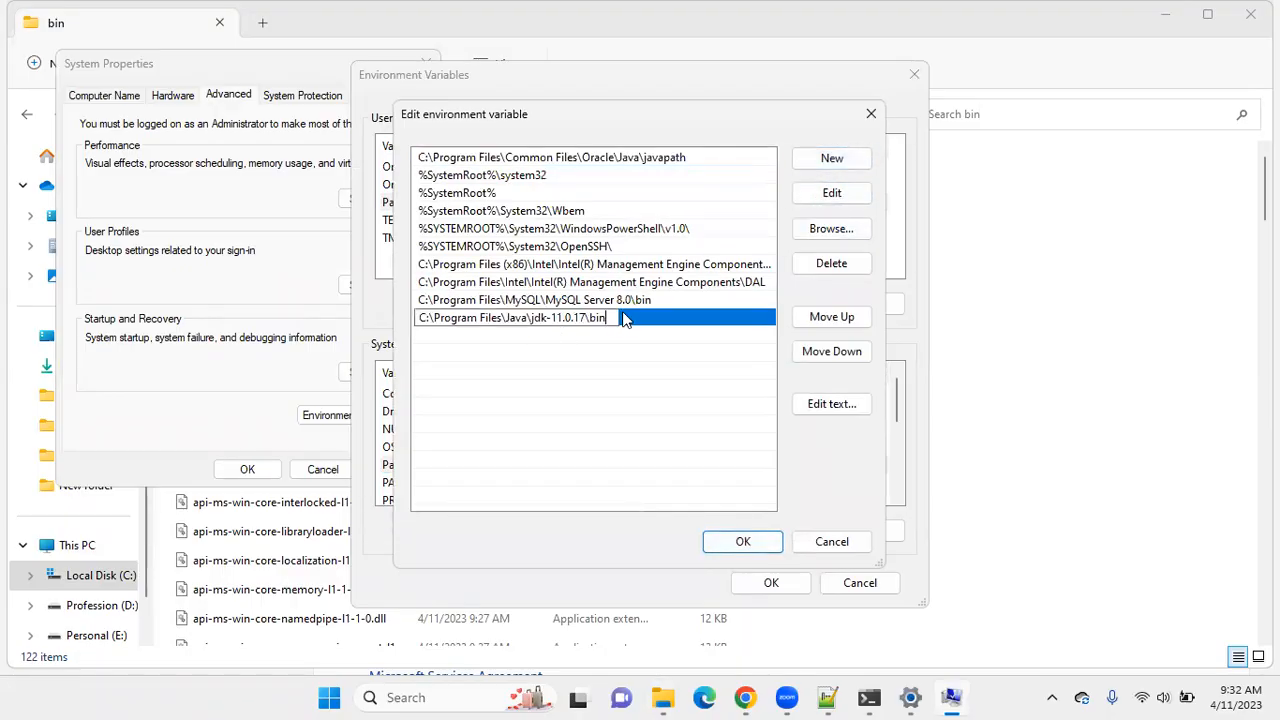
{"action": "left_click", "coordinate": [741, 543]}
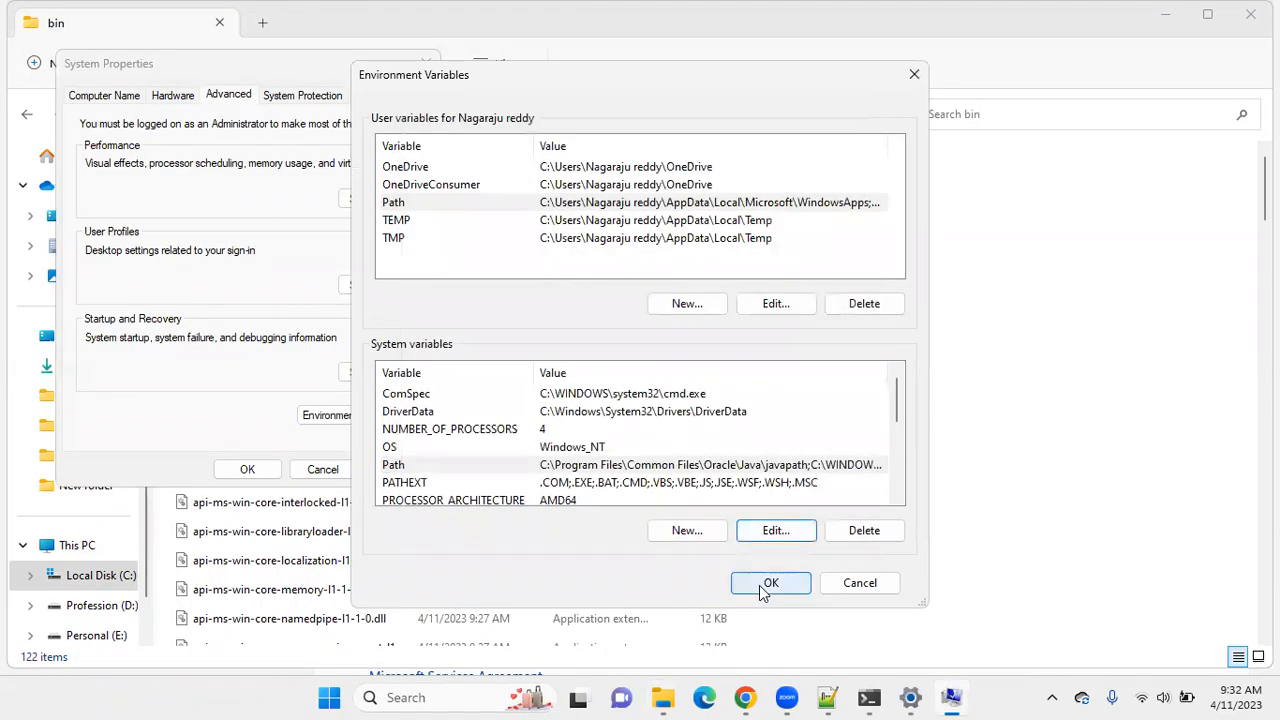
{"action": "left_click", "coordinate": [763, 584]}
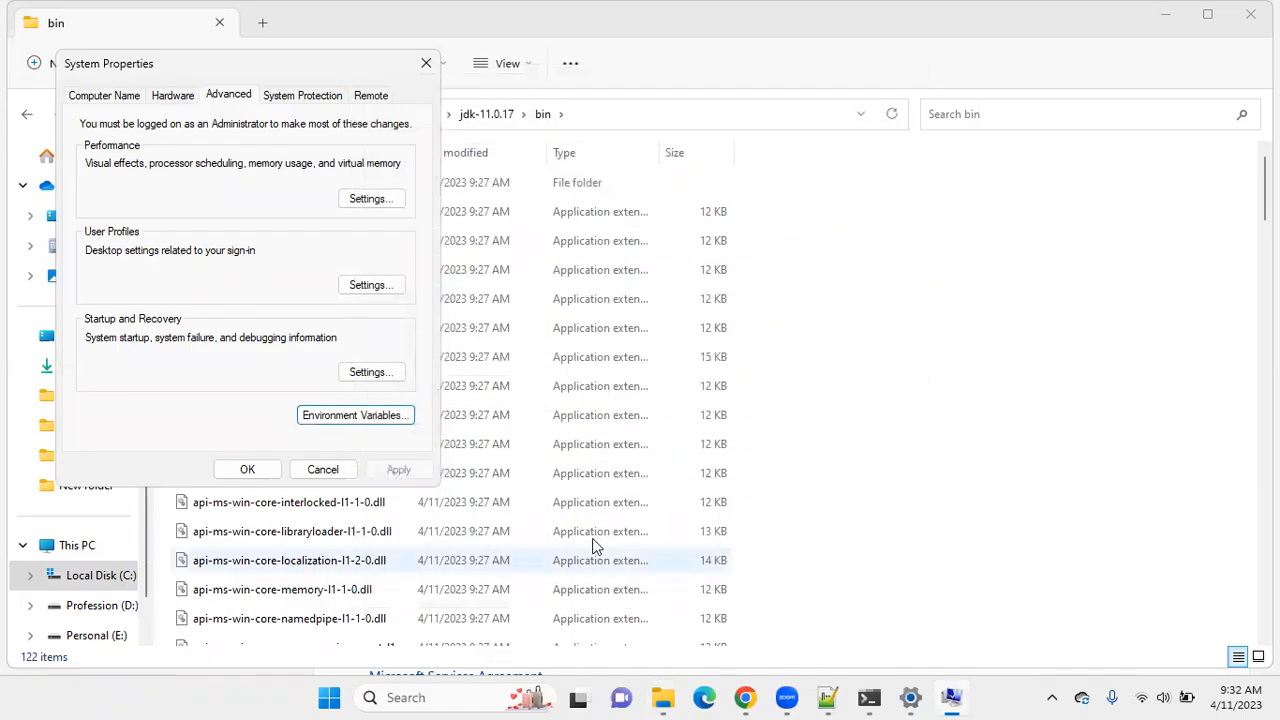
{"action": "left_click", "coordinate": [247, 469]}
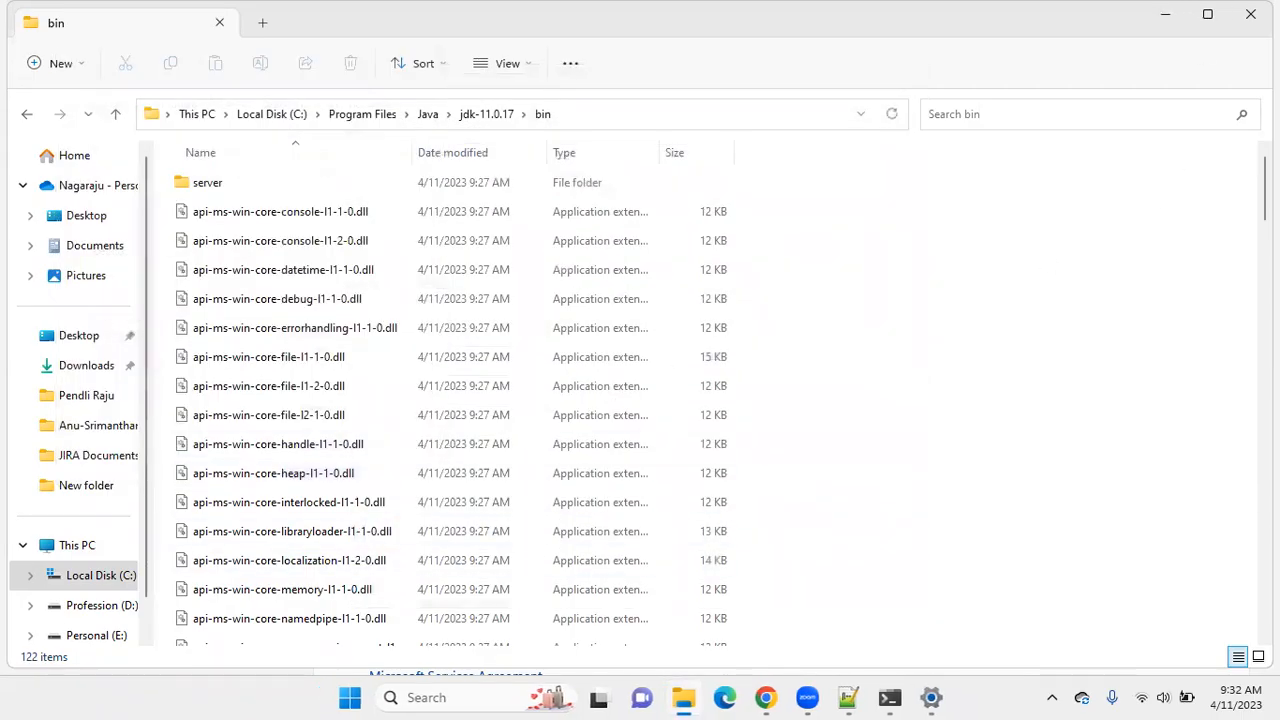
Close the File Explorer and Settings windows and end the old Command Prompt session with exit.
{"action": "left_click", "coordinate": [1236, 18]}
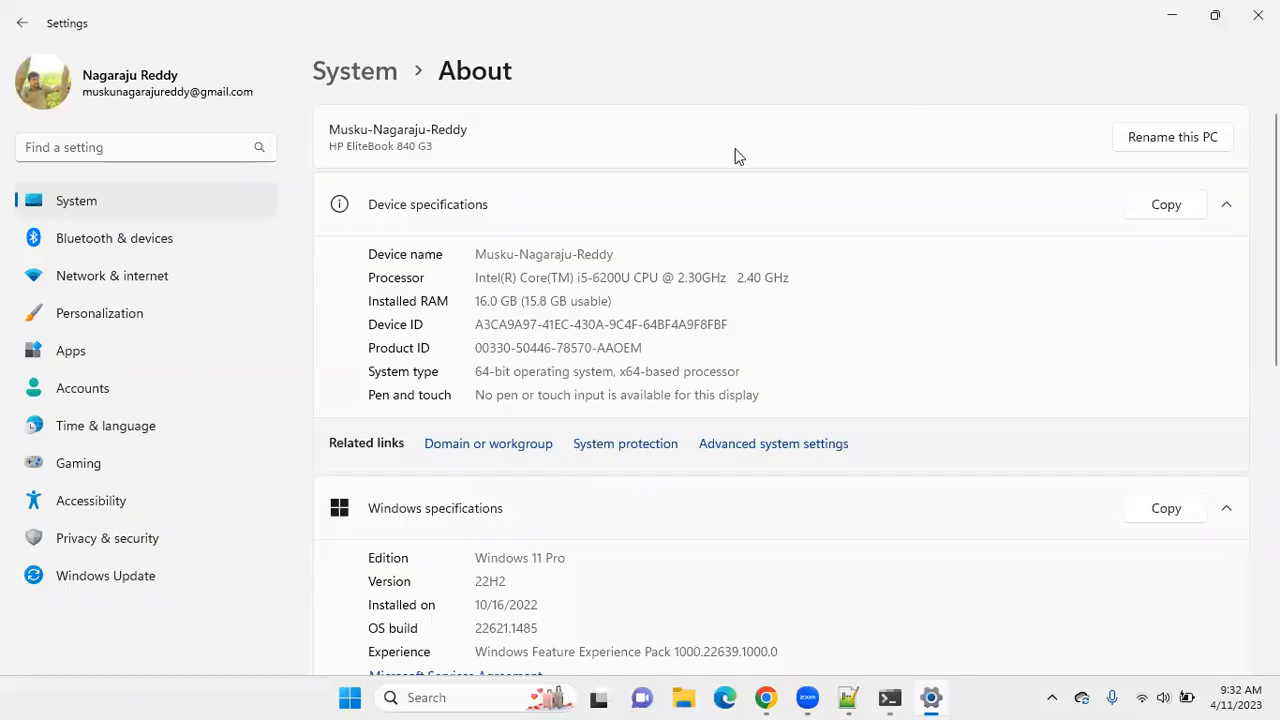
{"action": "left_click", "coordinate": [1258, 14]}
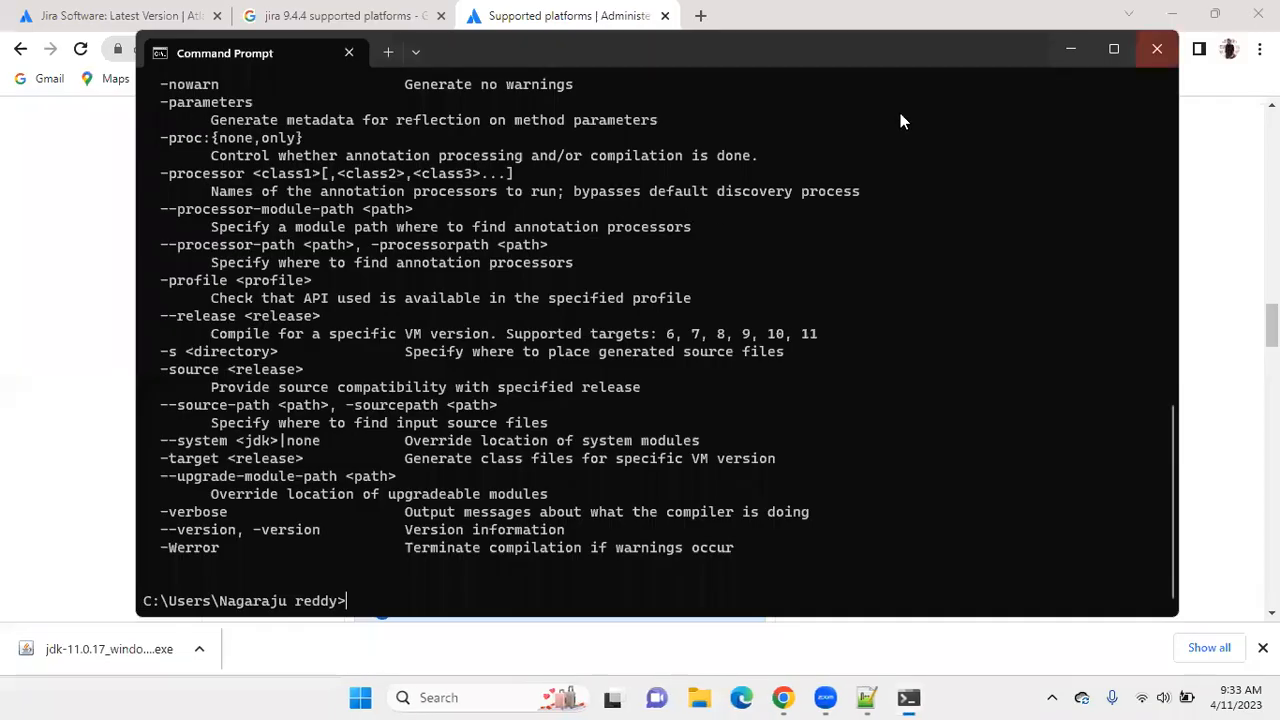
{"action": "type", "text": "exit"}
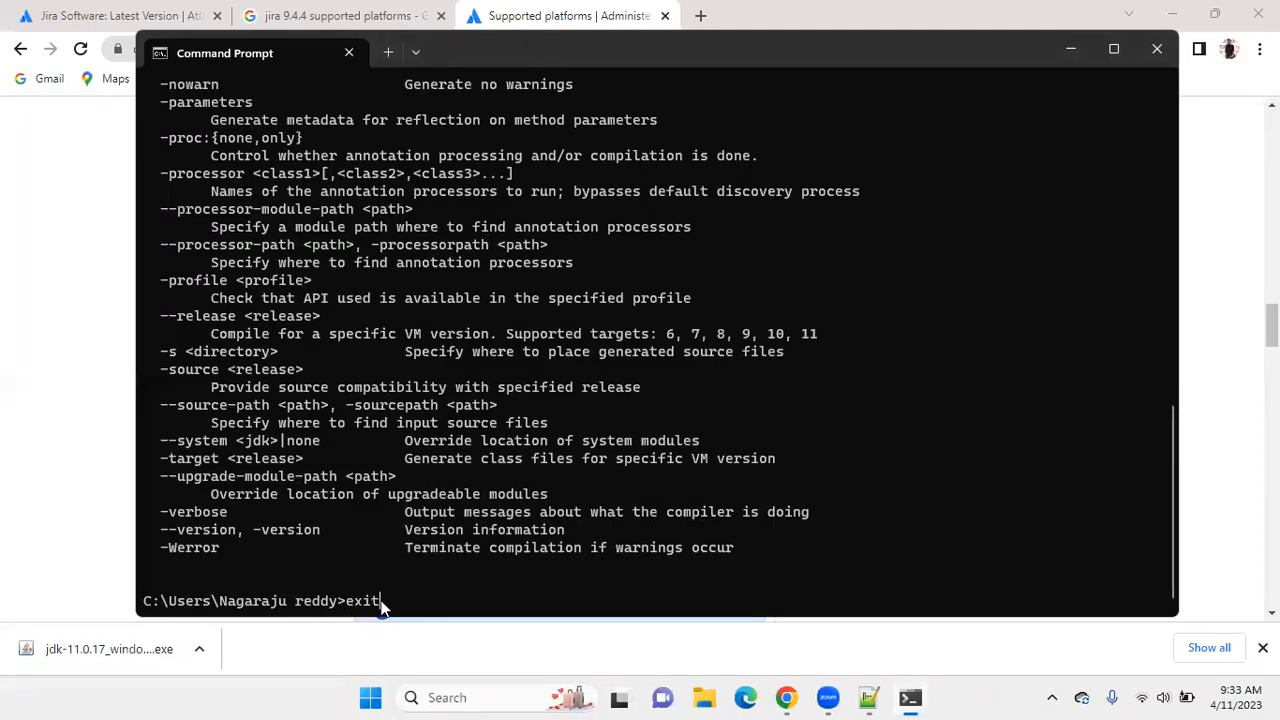
{"action": "key", "text": "Return"}
Open a fresh Command Prompt and check the Java installation with java -version and javac.
{"action": "left_click", "coordinate": [476, 697]}
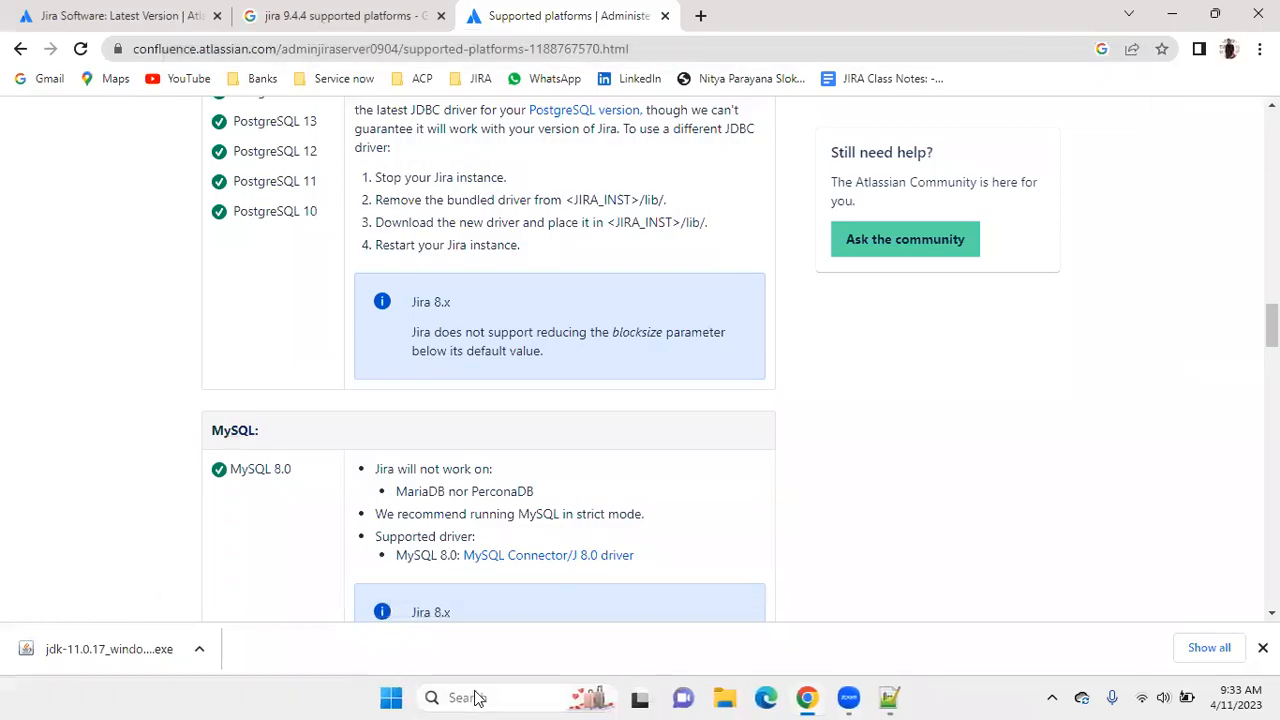
{"action": "type", "text": "cmd"}
{"action": "key", "text": "Return"}
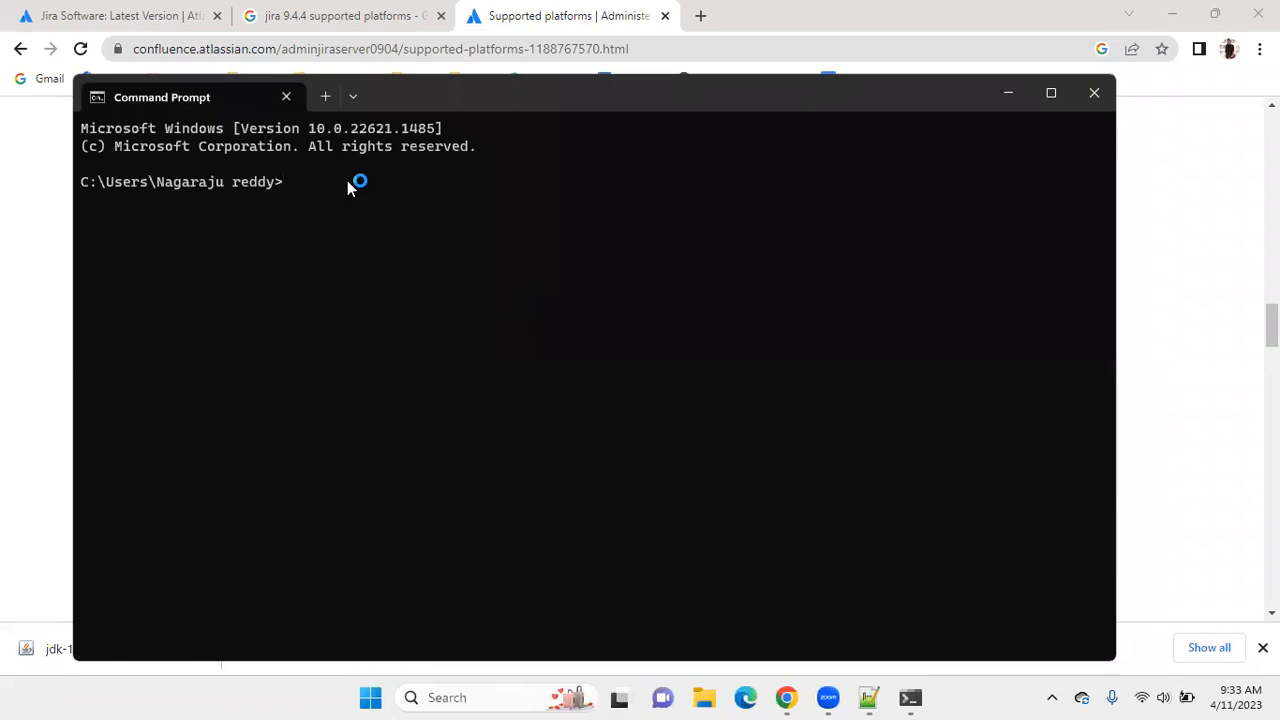
{"action": "type", "text": "java -version"}
{"action": "key", "text": "Return"}
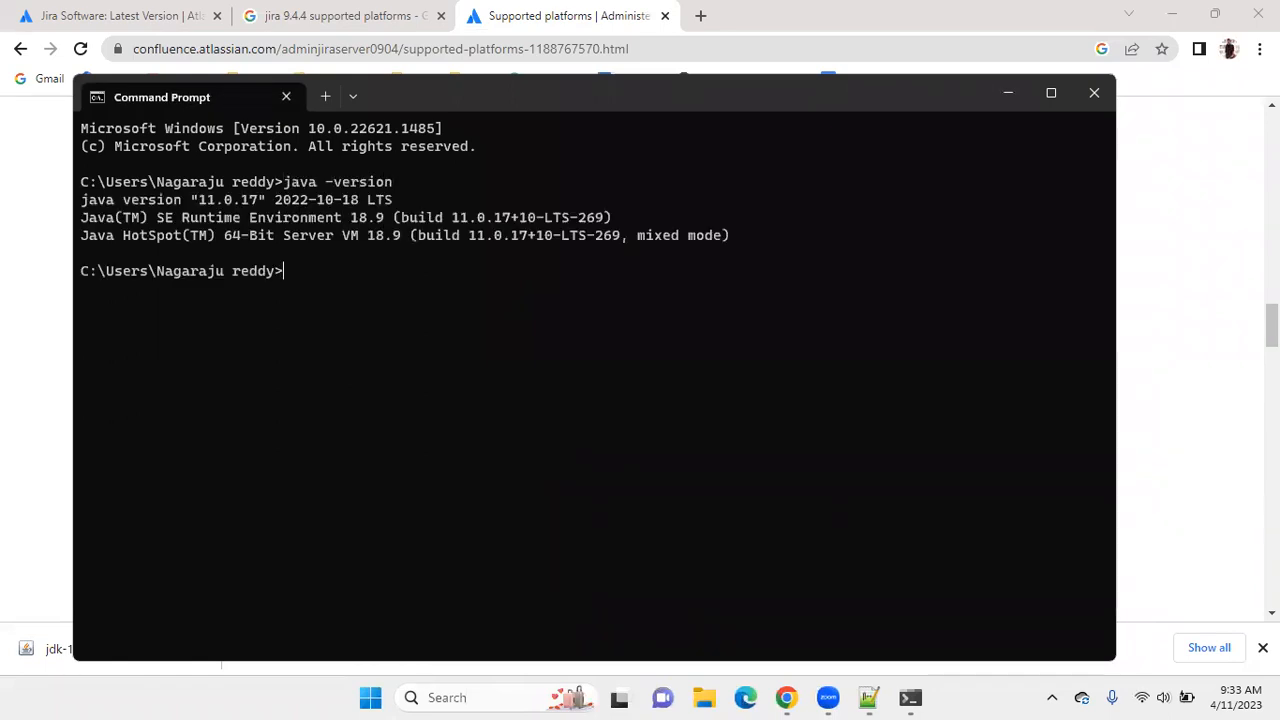
{"action": "type", "text": "javac"}
{"action": "key", "text": "Return"}
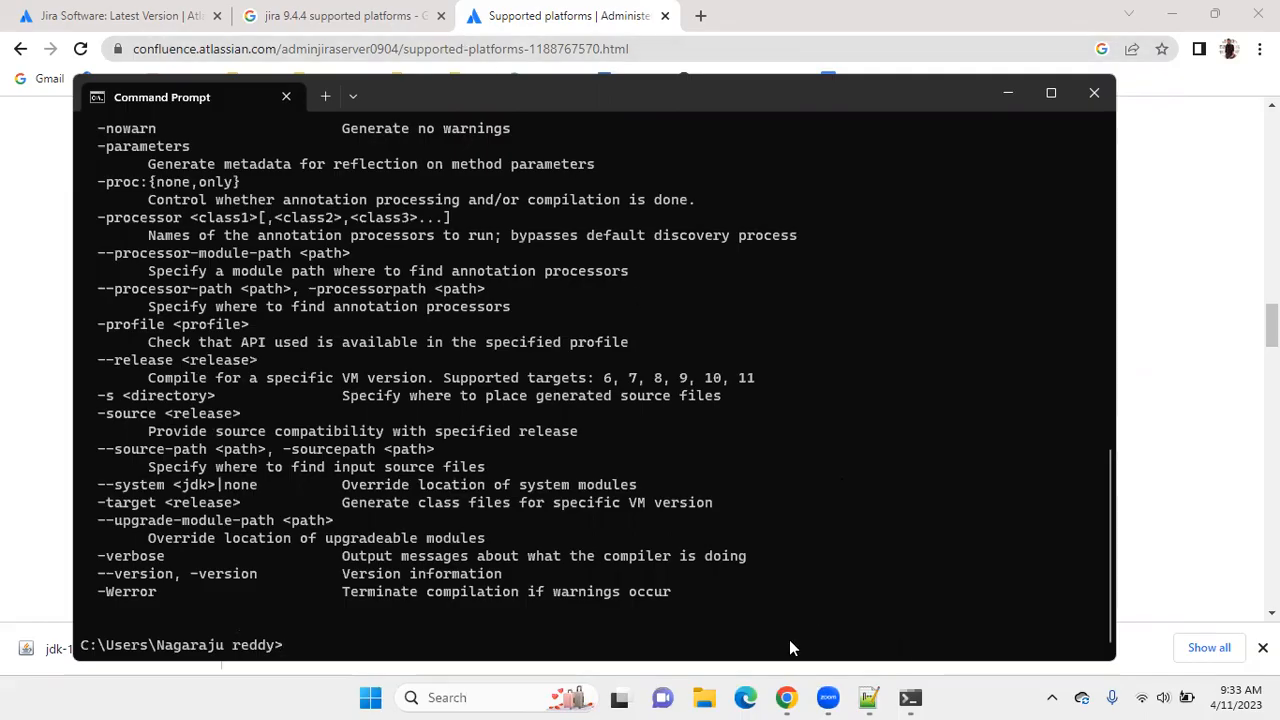
Open a new File Explorer window.
{"action": "left_click", "coordinate": [705, 697]}
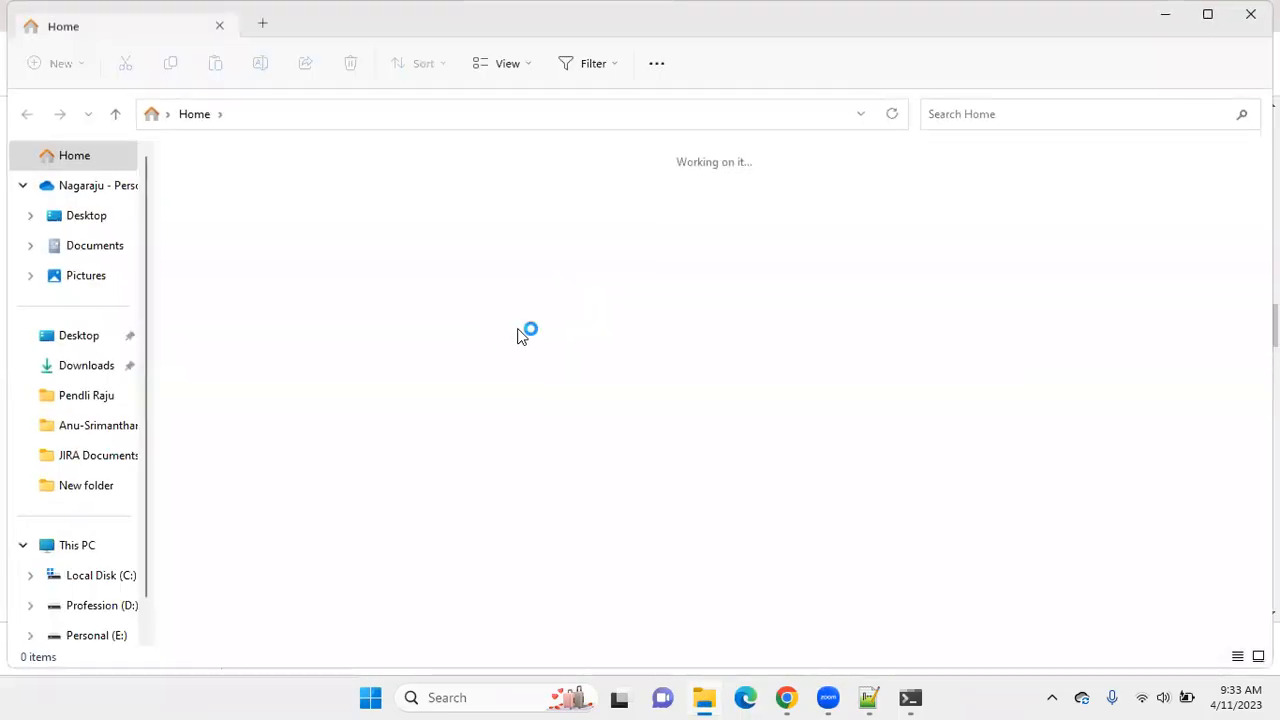
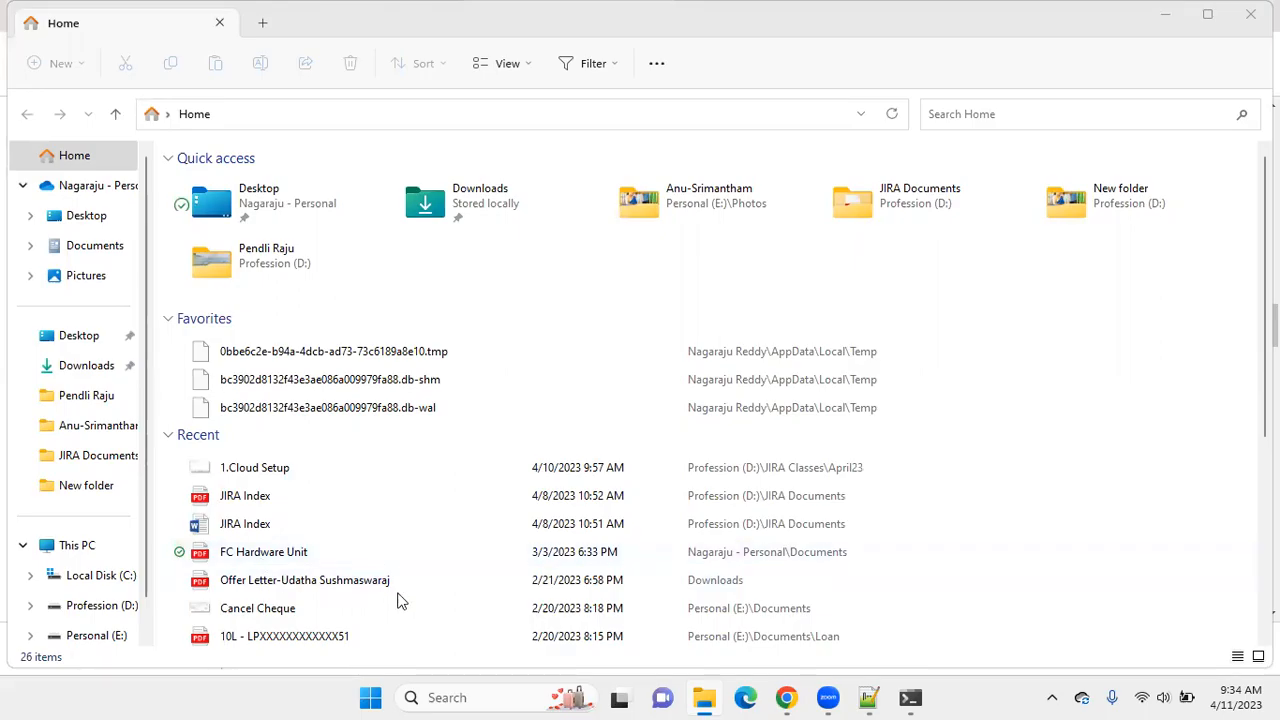
Switch to Notepad++ and add a dash after the Database entry on line 99 of the install notes.
{"action": "key", "text": "alt+Tab"}
{"action": "left_click", "coordinate": [204, 525]}
{"action": "key", "text": "BackSpace"}
{"action": "type", "text": "-"}
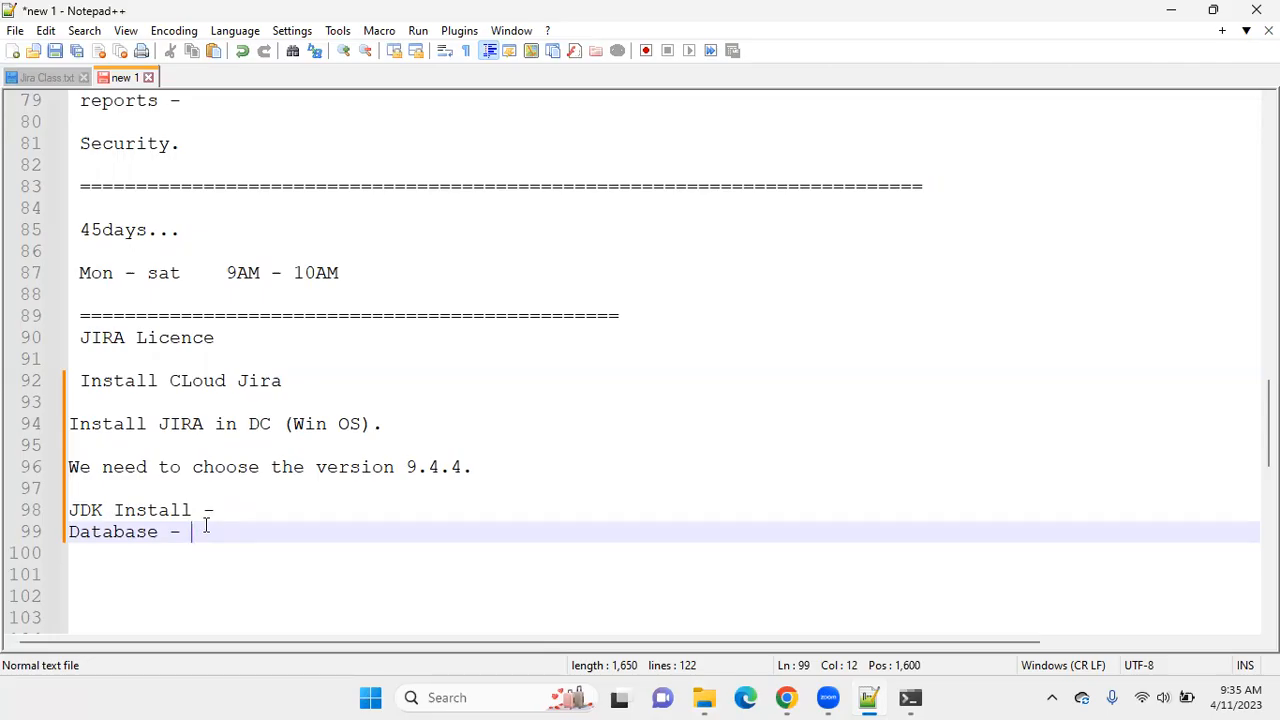
Switch to Chrome, review the supported databases on the Supported platforms page and search for "postgresql download" in a new tab.
{"action": "left_click", "coordinate": [786, 697]}
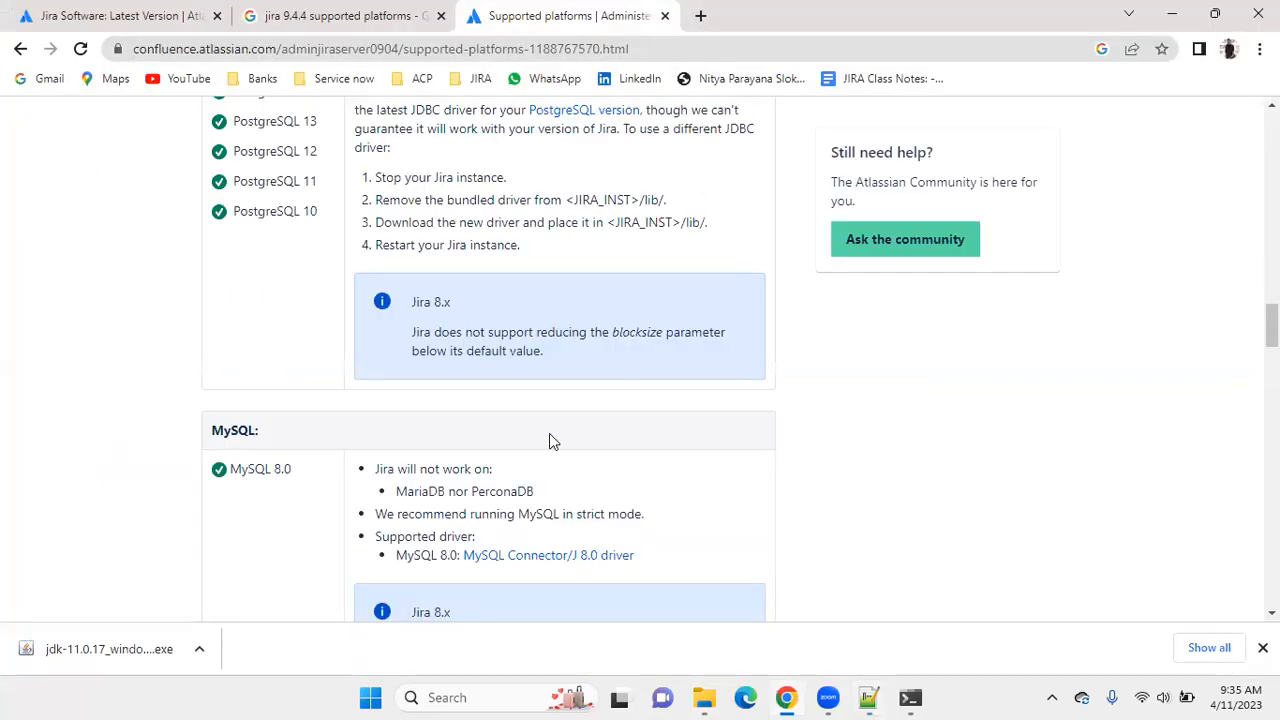
{"action": "scroll", "coordinate": [360, 388], "scroll_direction": "up", "scroll_amount": 4}
{"action": "scroll", "coordinate": [360, 390], "scroll_direction": "down", "scroll_amount": 9}
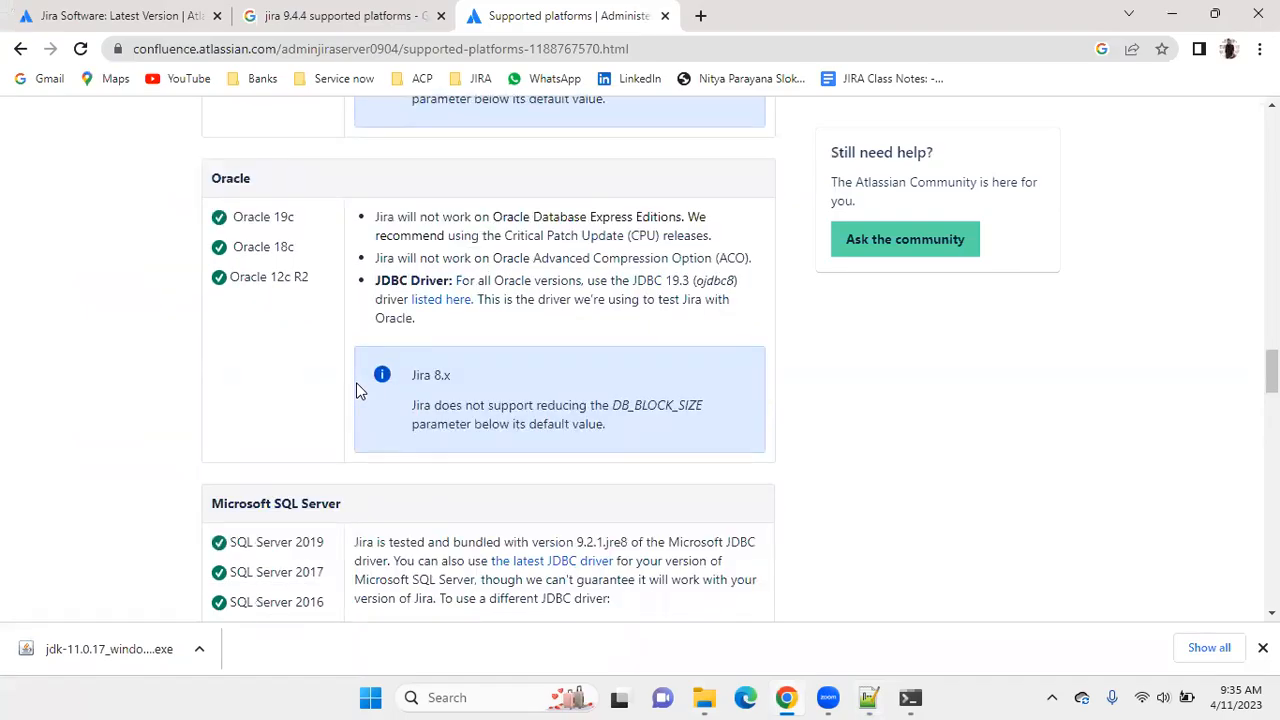
{"action": "scroll", "coordinate": [320, 386], "scroll_direction": "up", "scroll_amount": 7}
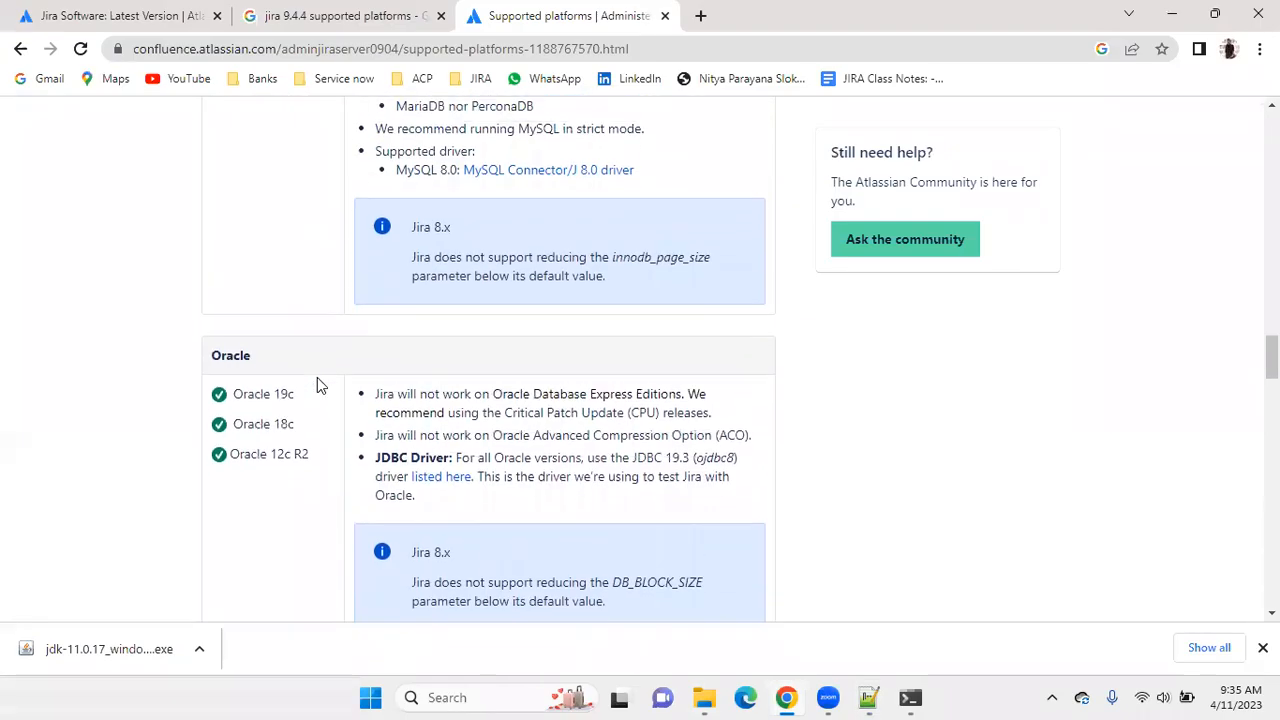
{"action": "scroll", "coordinate": [317, 385], "scroll_direction": "up", "scroll_amount": 1}
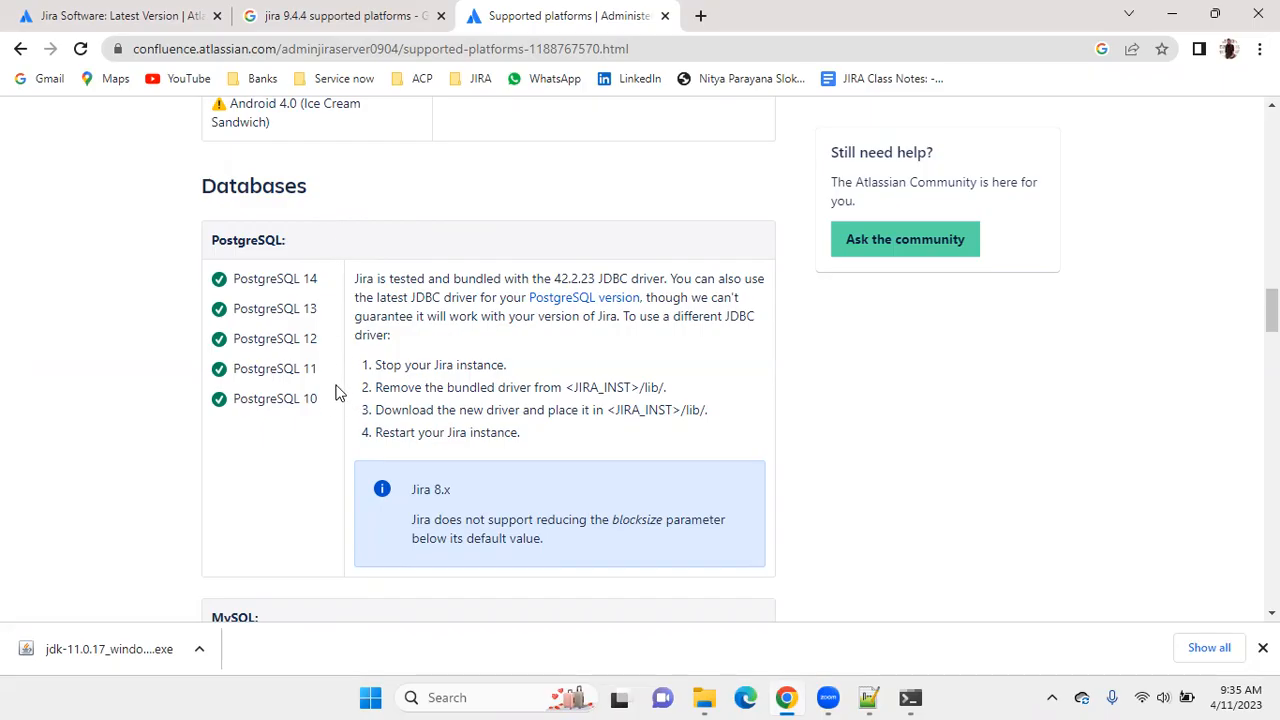
{"action": "left_click", "coordinate": [700, 15]}
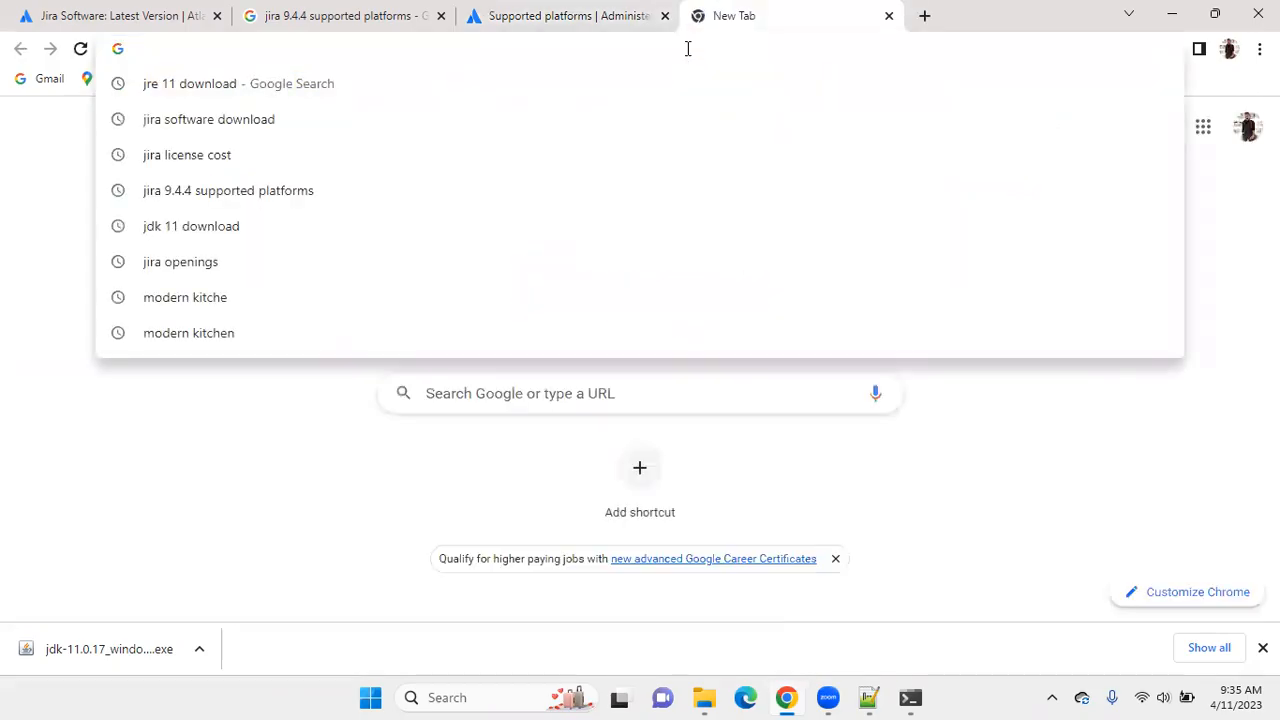
{"action": "type", "text": "post"}
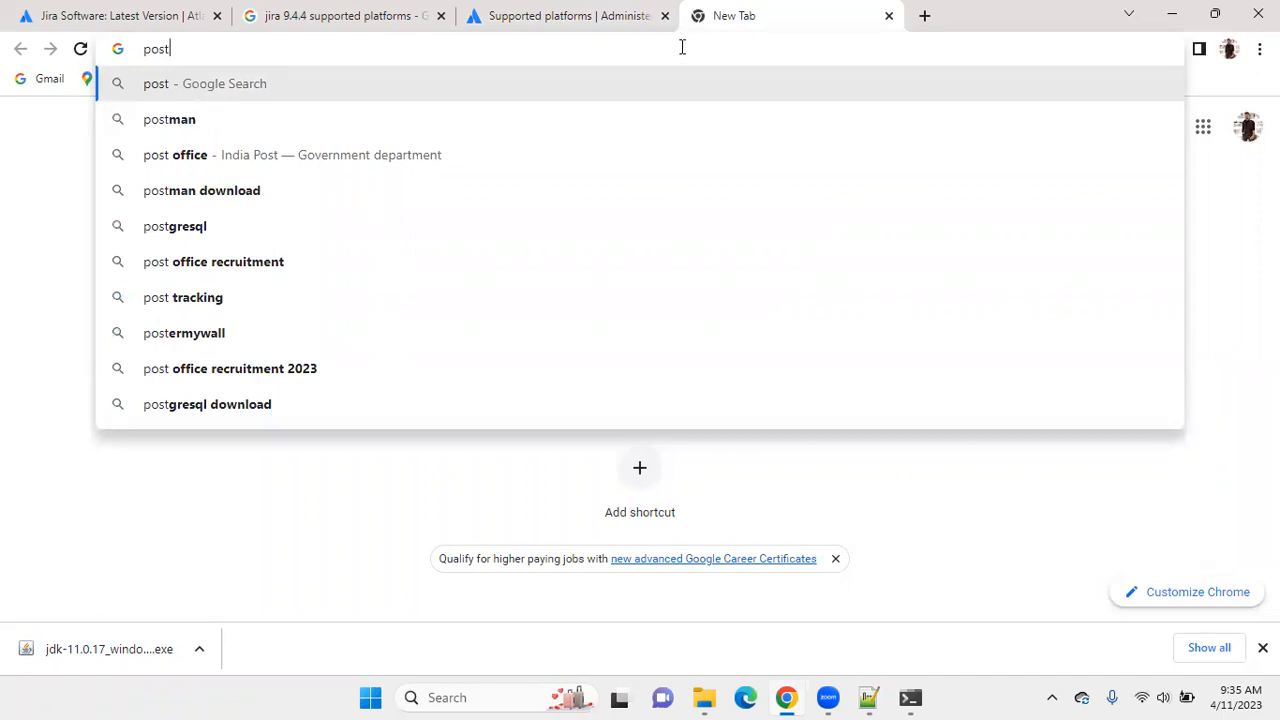
{"action": "type", "text": "gre"}
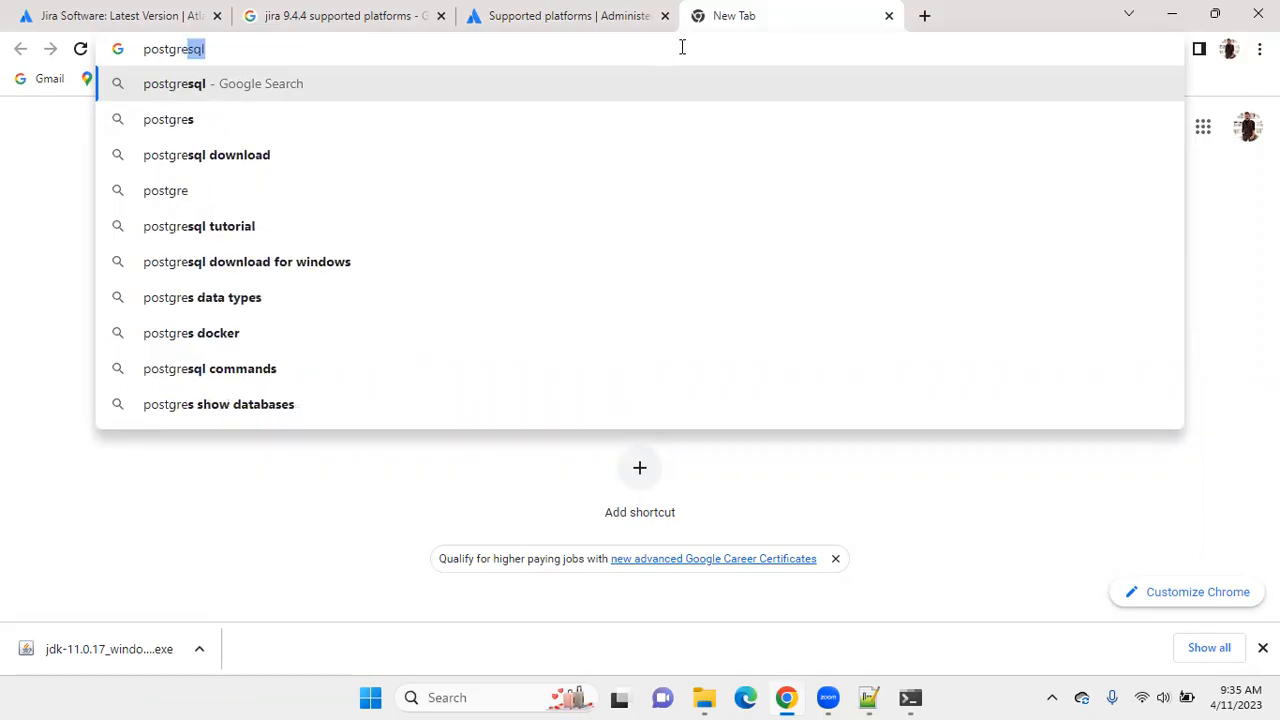
{"action": "left_click", "coordinate": [528, 160]}
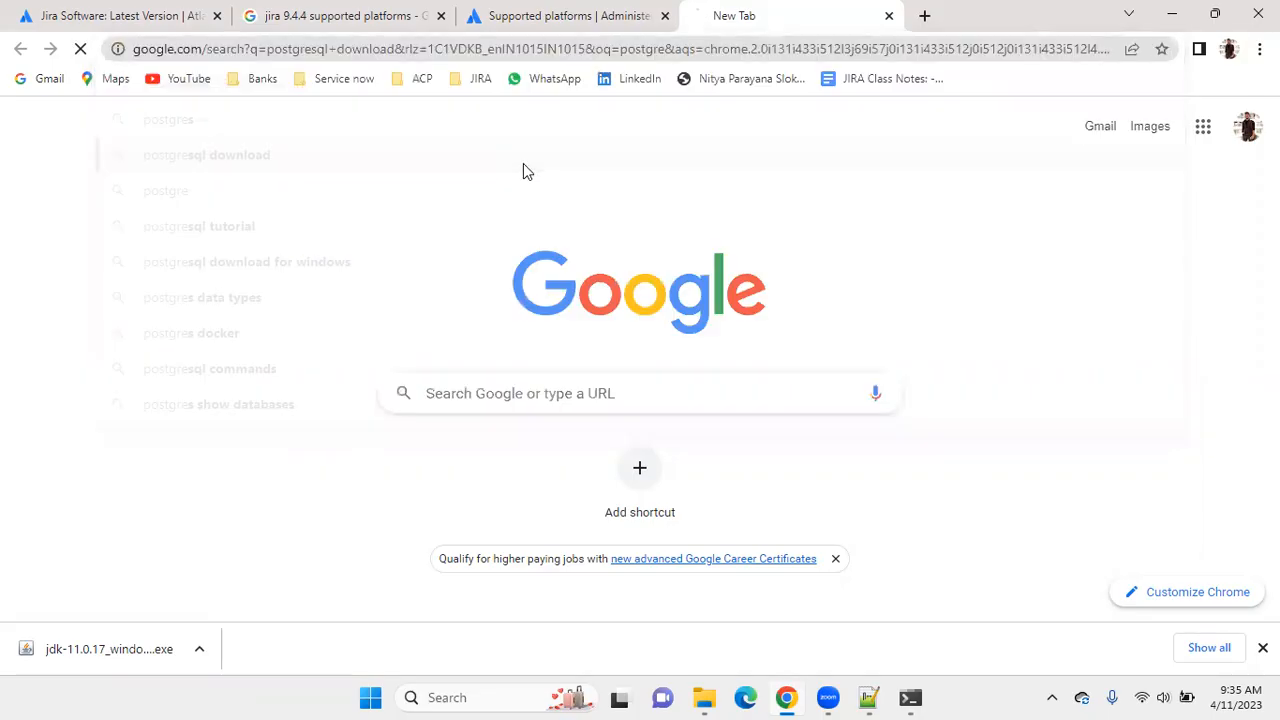
Close the two Jira supported-platforms tabs and go through postgresql.org's Windows installers page to EDB's PostgreSQL download list.
{"action": "left_click", "coordinate": [664, 15]}
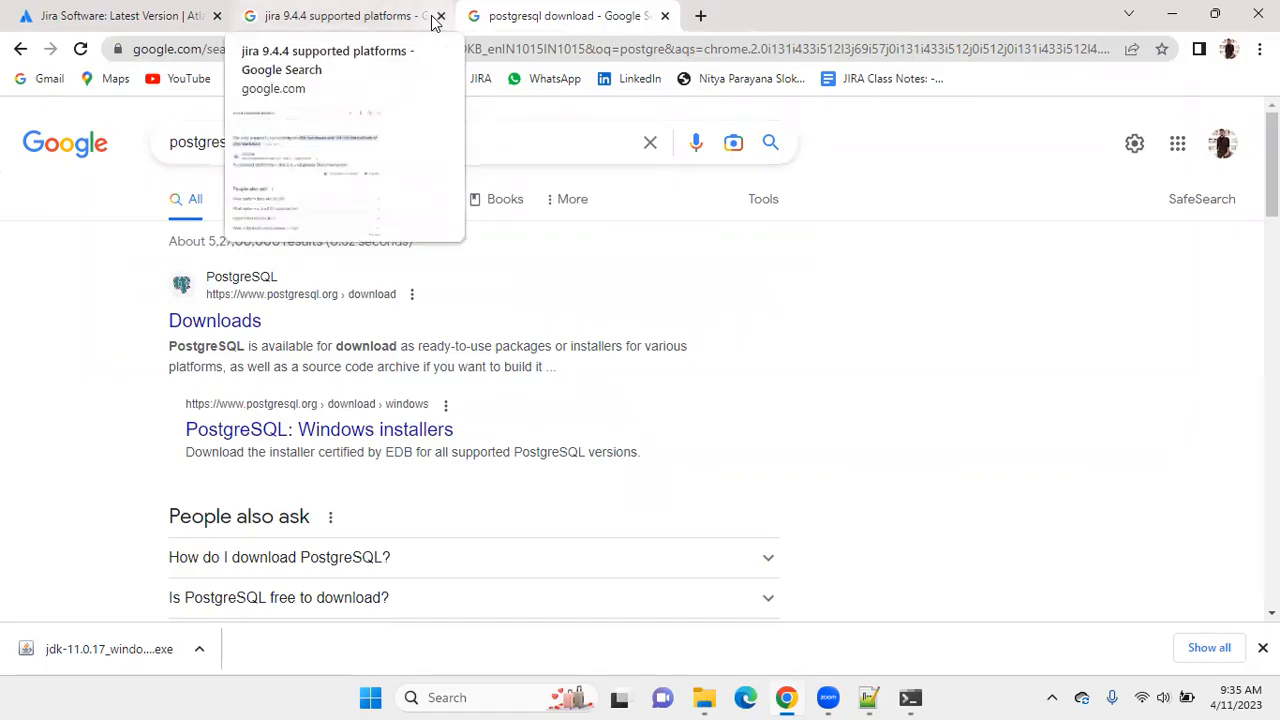
{"action": "left_click", "coordinate": [441, 16]}
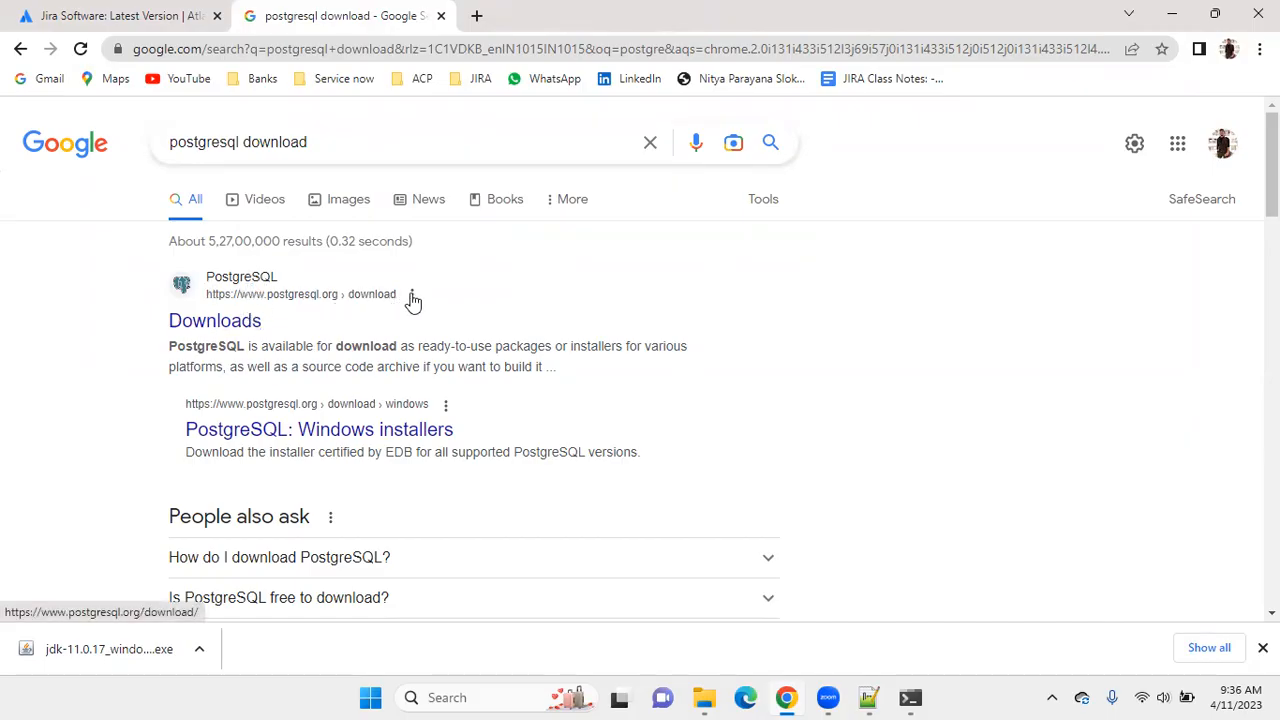
{"action": "left_click", "coordinate": [220, 324]}
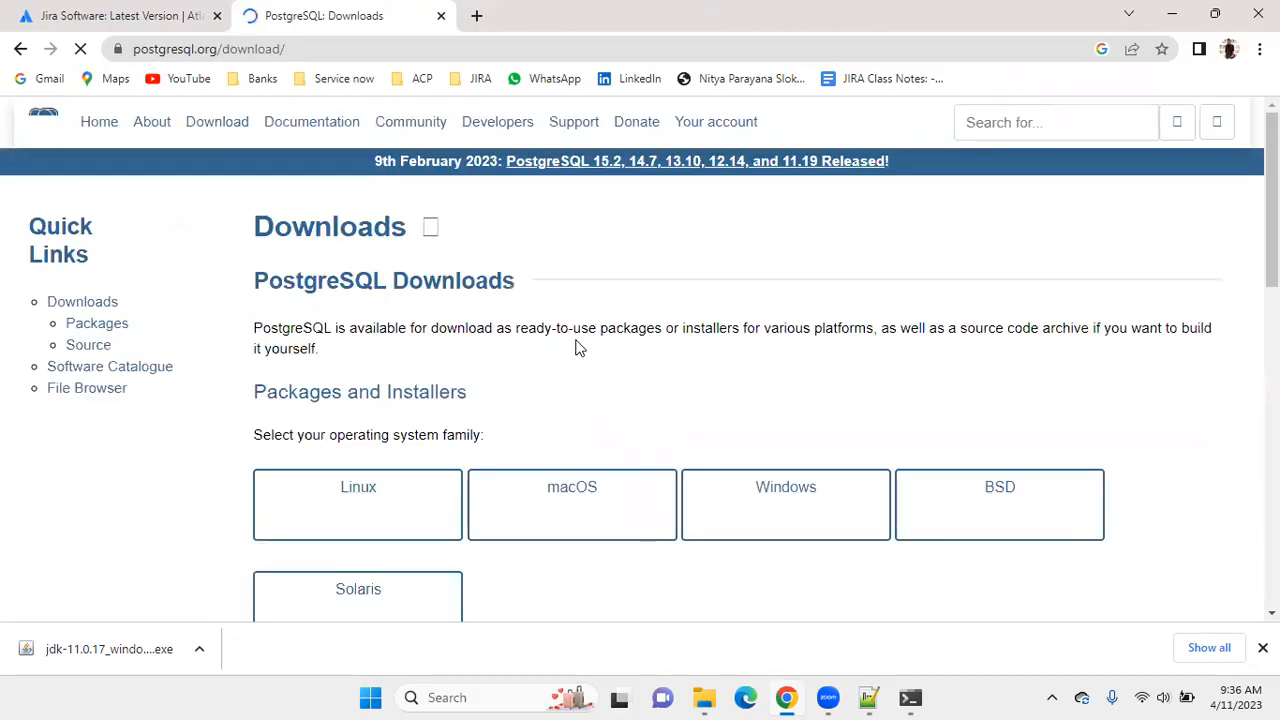
{"action": "scroll", "coordinate": [575, 346], "scroll_direction": "down", "scroll_amount": 1}
{"action": "scroll", "coordinate": [577, 350], "scroll_direction": "down", "scroll_amount": 1}
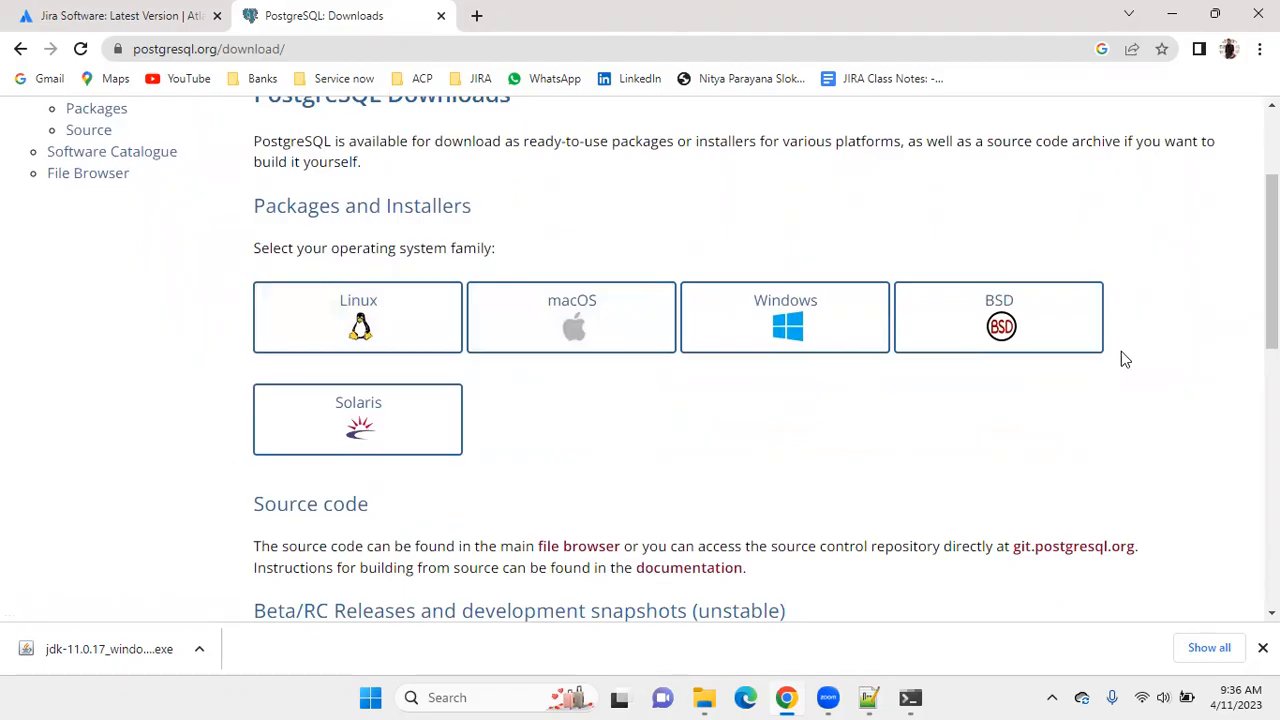
{"action": "left_click", "coordinate": [797, 318]}
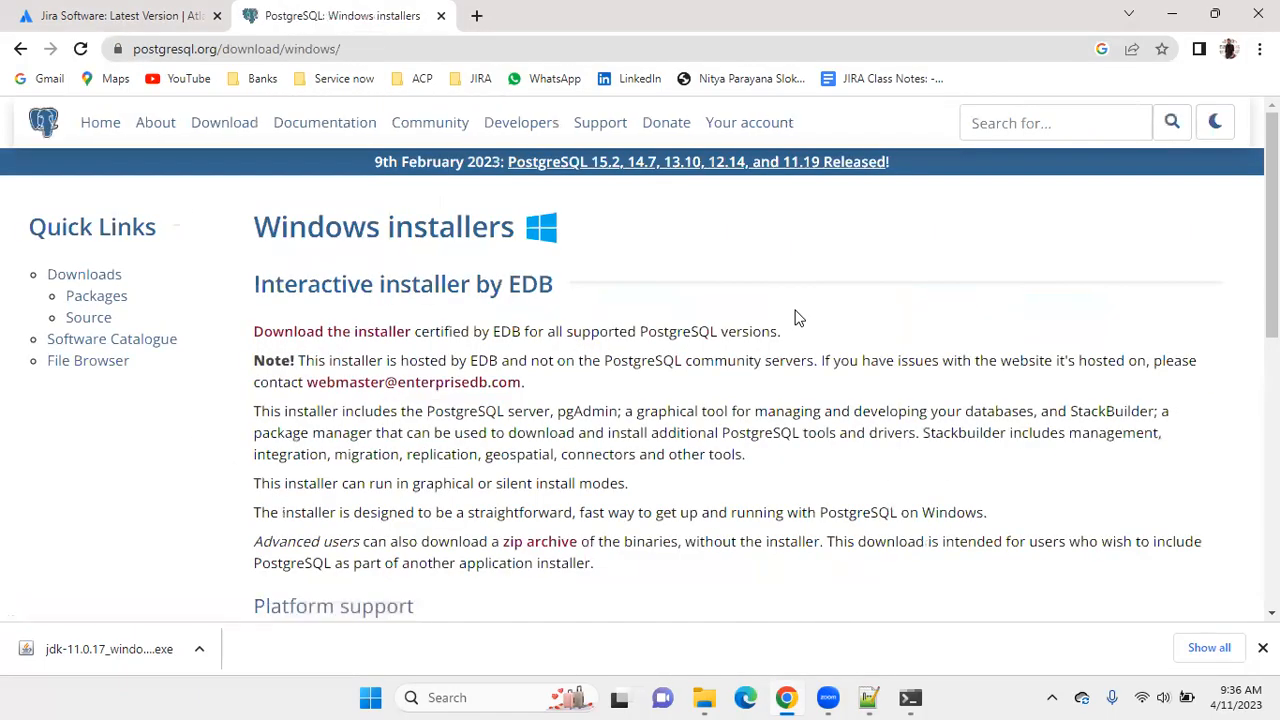
{"action": "scroll", "coordinate": [797, 330], "scroll_direction": "down", "scroll_amount": 5}
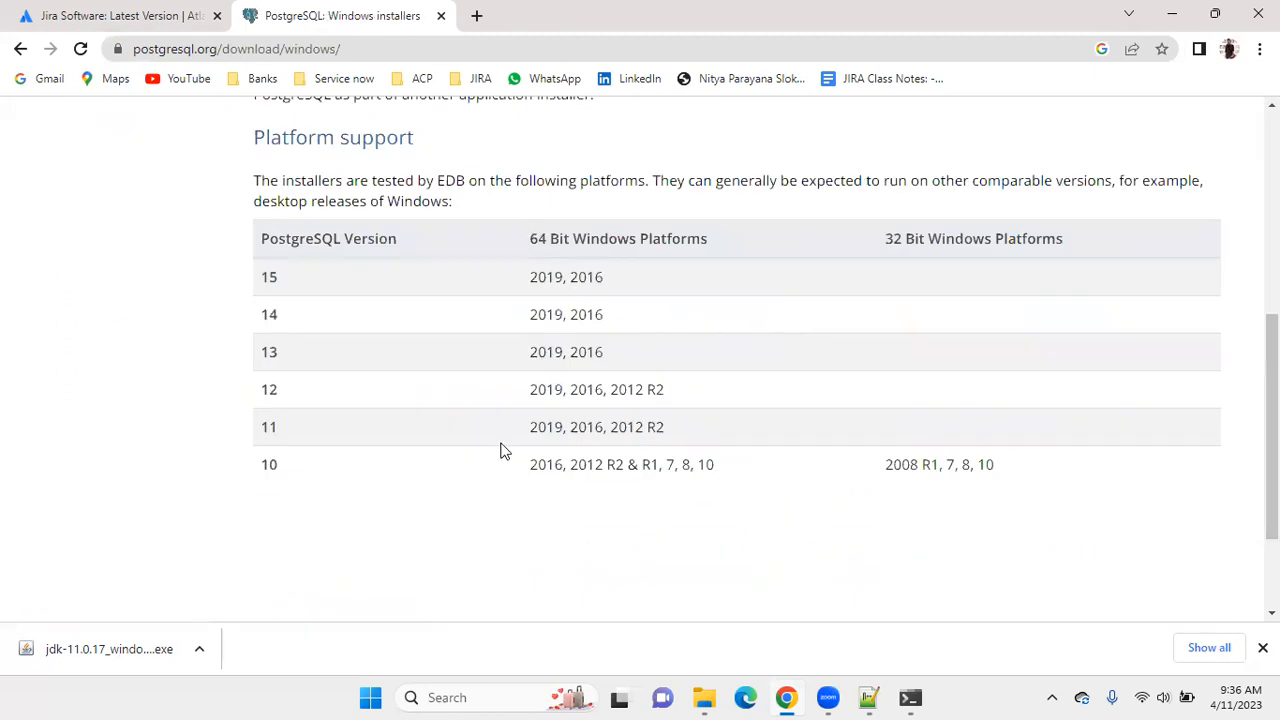
{"action": "scroll", "coordinate": [503, 450], "scroll_direction": "up", "scroll_amount": 5}
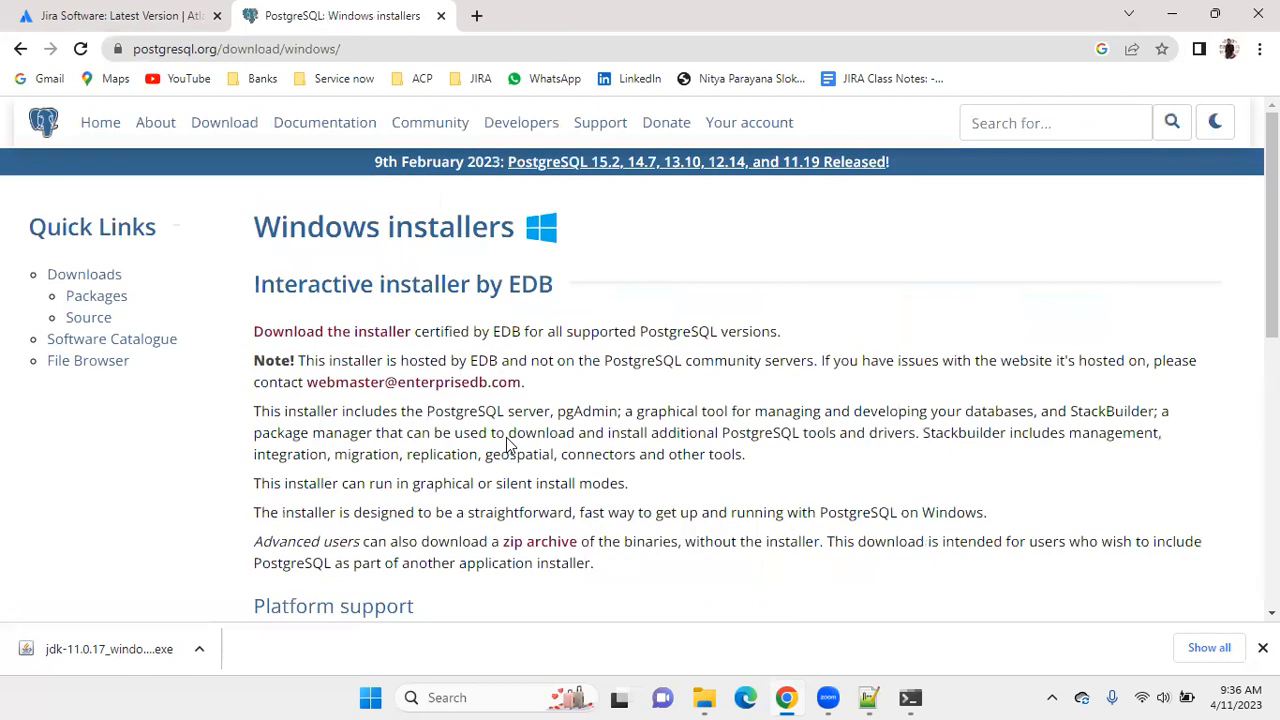
{"action": "left_click", "coordinate": [324, 338]}
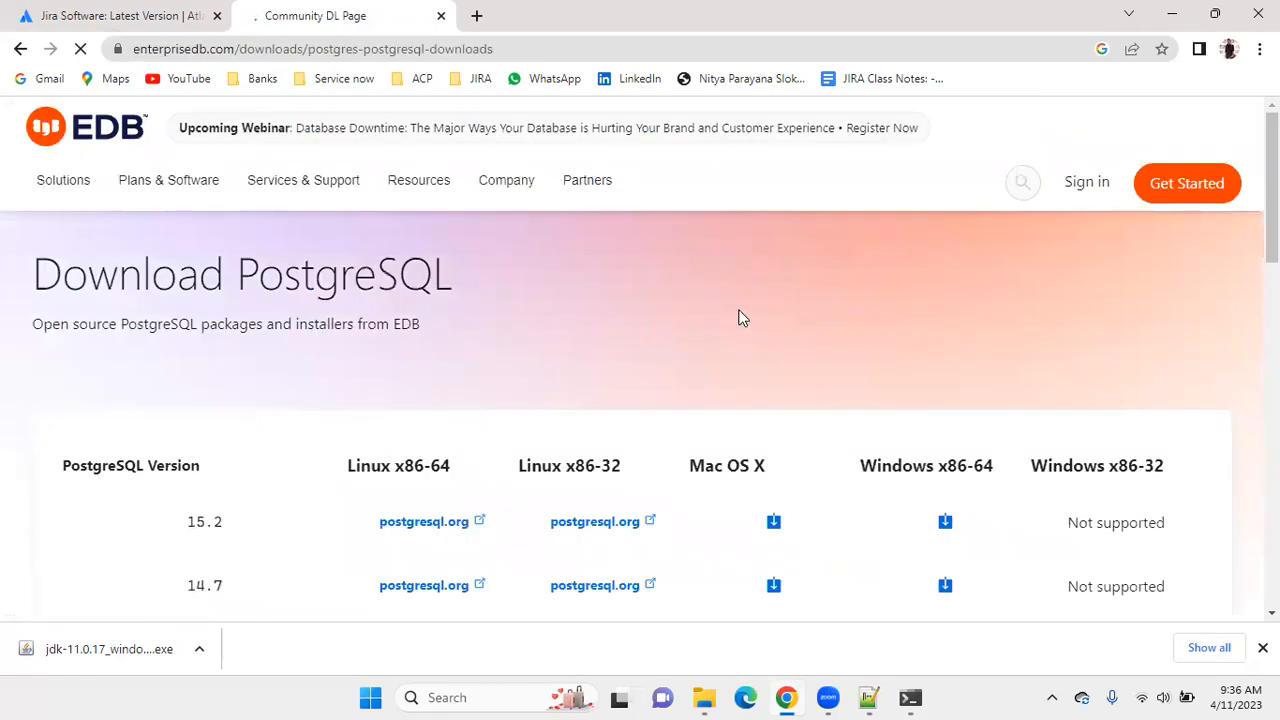
Download the PostgreSQL 13.10 installer for Windows x86-64 from EDB's version table.
{"action": "scroll", "coordinate": [743, 317], "scroll_direction": "down", "scroll_amount": 8}
{"action": "scroll", "coordinate": [774, 343], "scroll_direction": "up", "scroll_amount": 4}
{"action": "scroll", "coordinate": [776, 343], "scroll_direction": "down", "scroll_amount": 3}
{"action": "scroll", "coordinate": [776, 343], "scroll_direction": "up", "scroll_amount": 3}
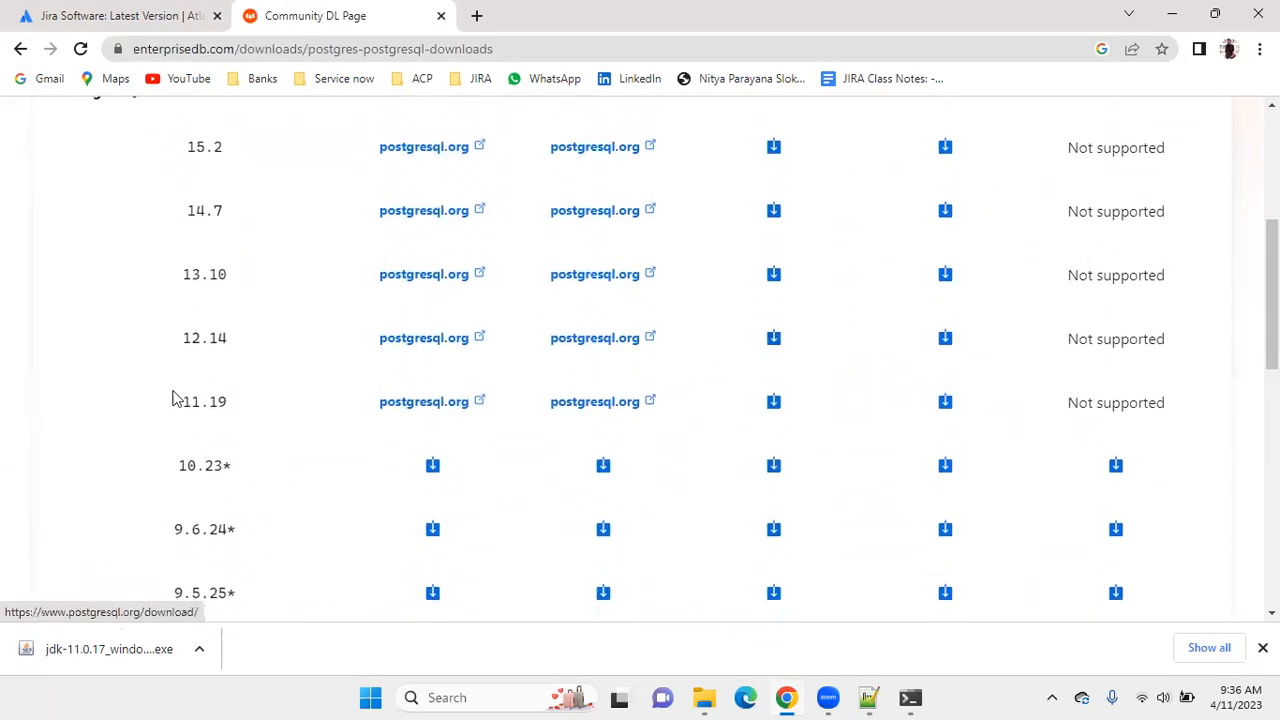
{"action": "scroll", "coordinate": [349, 378], "scroll_direction": "up", "scroll_amount": 2}
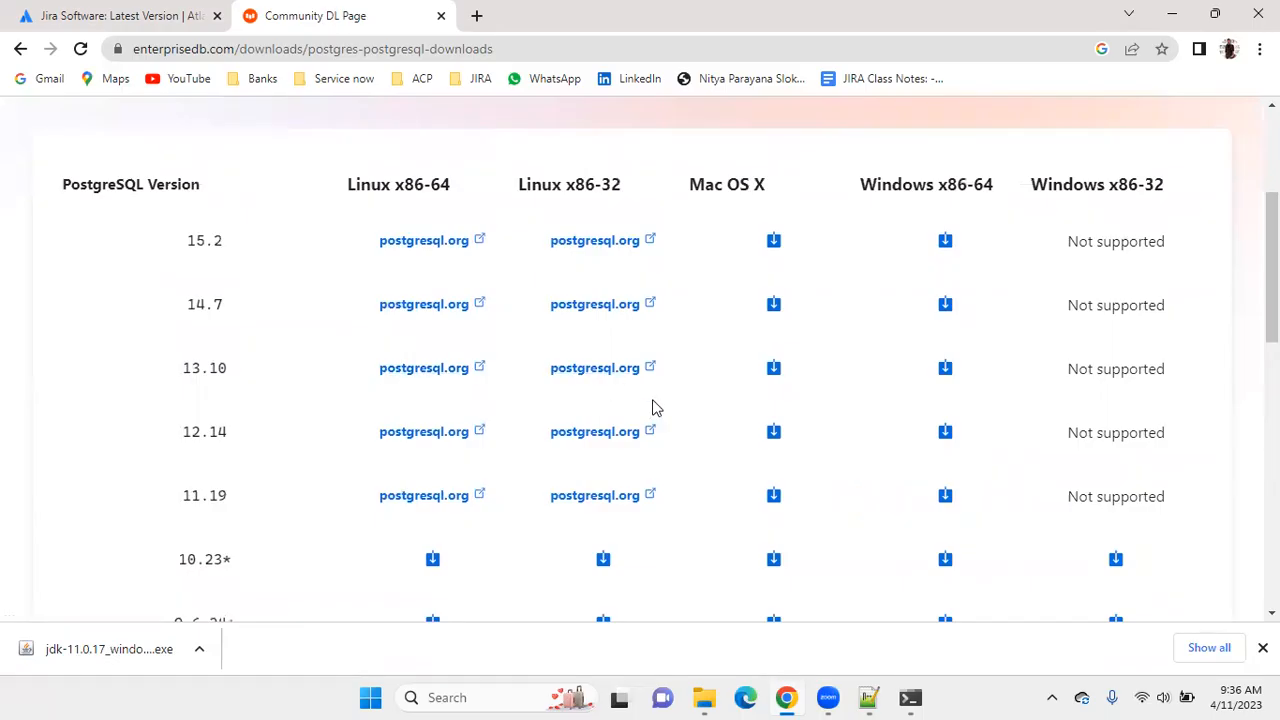
{"action": "left_click", "coordinate": [118, 12]}
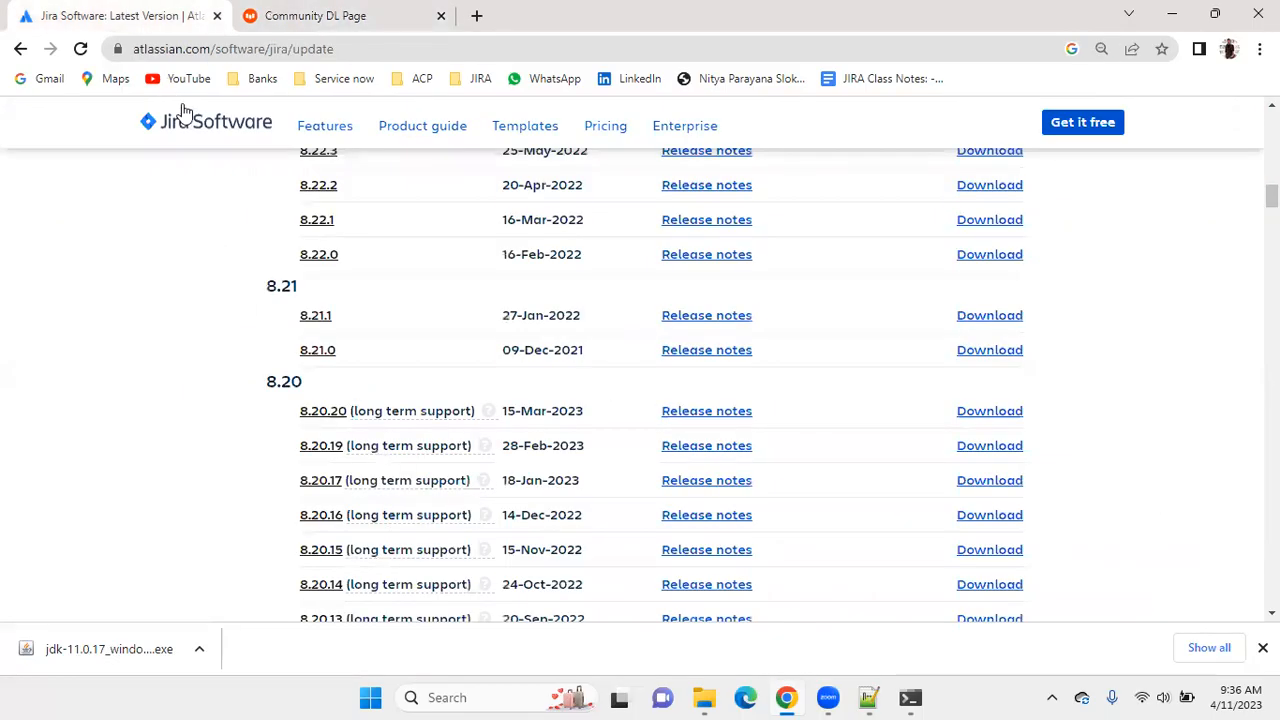
{"action": "left_click", "coordinate": [349, 12]}
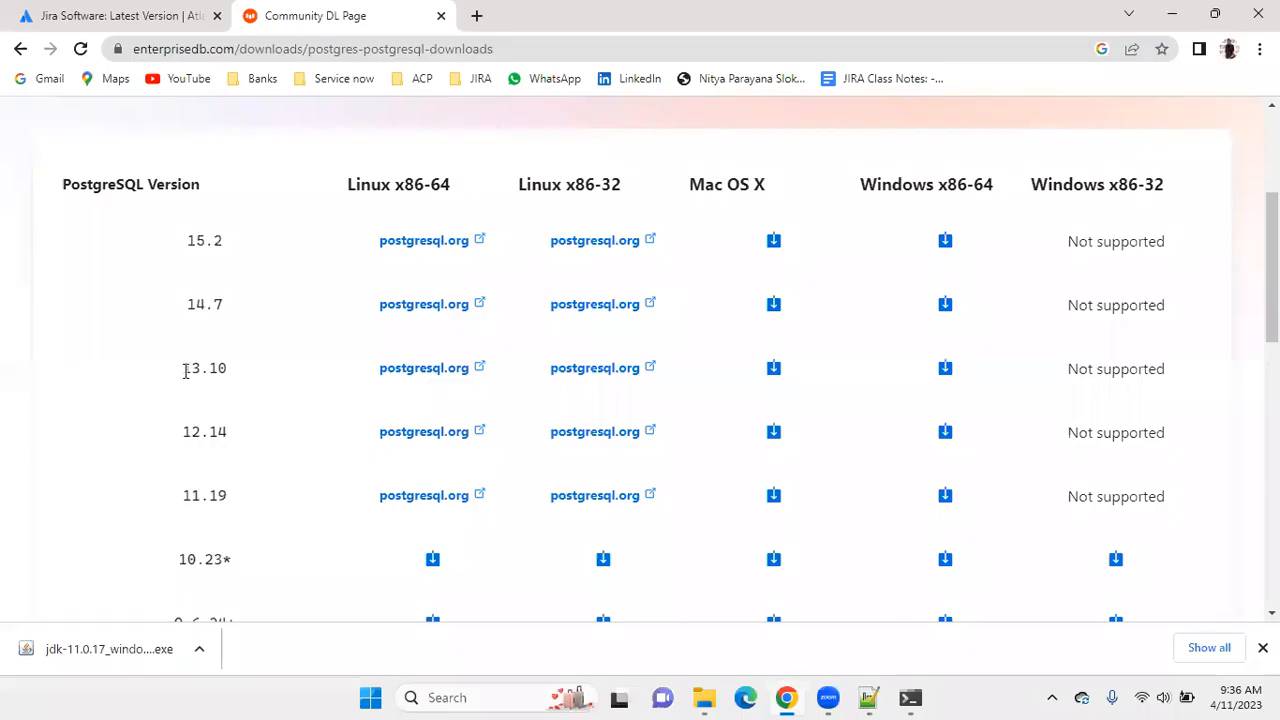
{"action": "left_click_drag", "start_coordinate": [172, 314], "coordinate": [232, 308]}
{"action": "left_click_drag", "start_coordinate": [176, 369], "coordinate": [238, 374]}
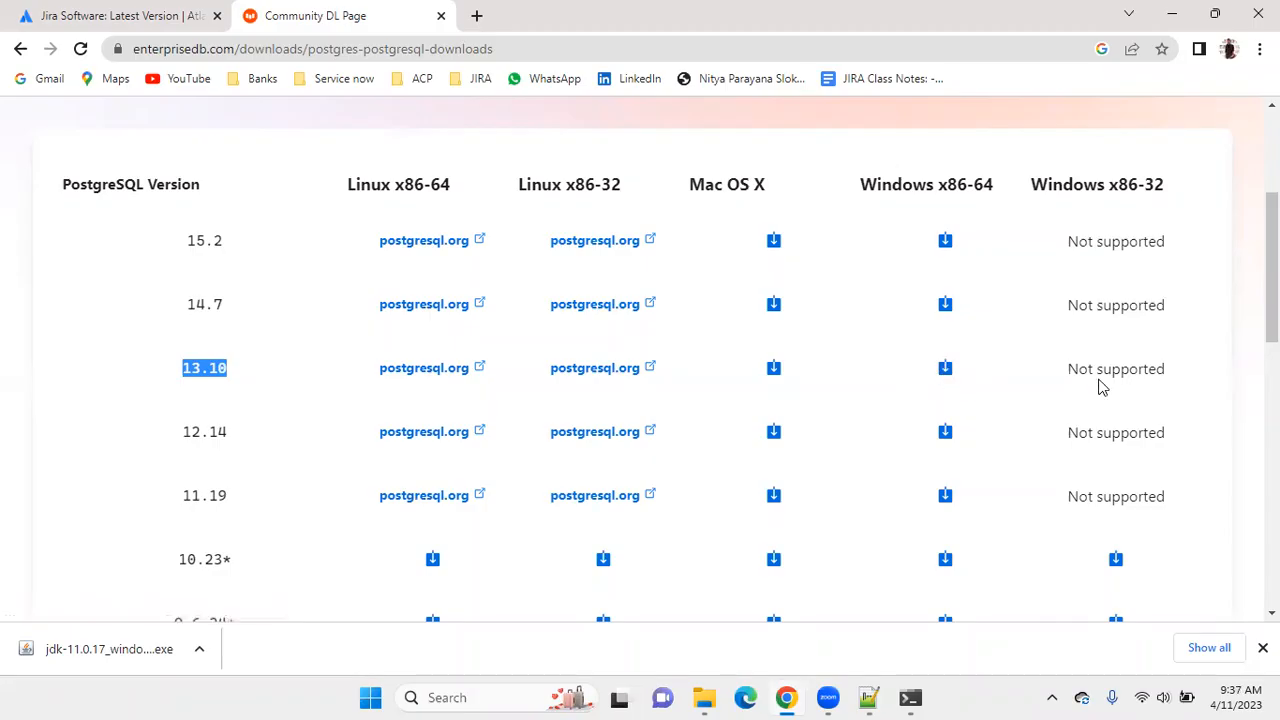
{"action": "scroll", "coordinate": [1106, 383], "scroll_direction": "down", "scroll_amount": 1}
{"action": "scroll", "coordinate": [1102, 398], "scroll_direction": "up", "scroll_amount": 1}
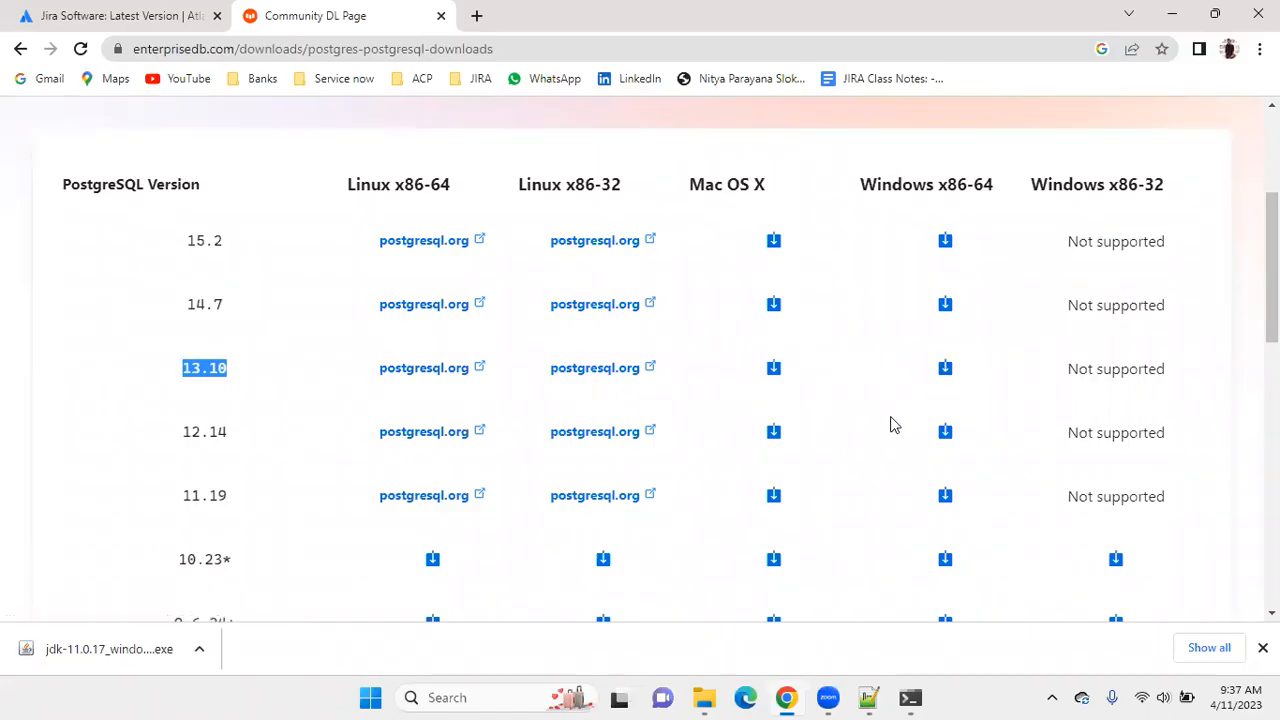
{"action": "left_click", "coordinate": [946, 370]}
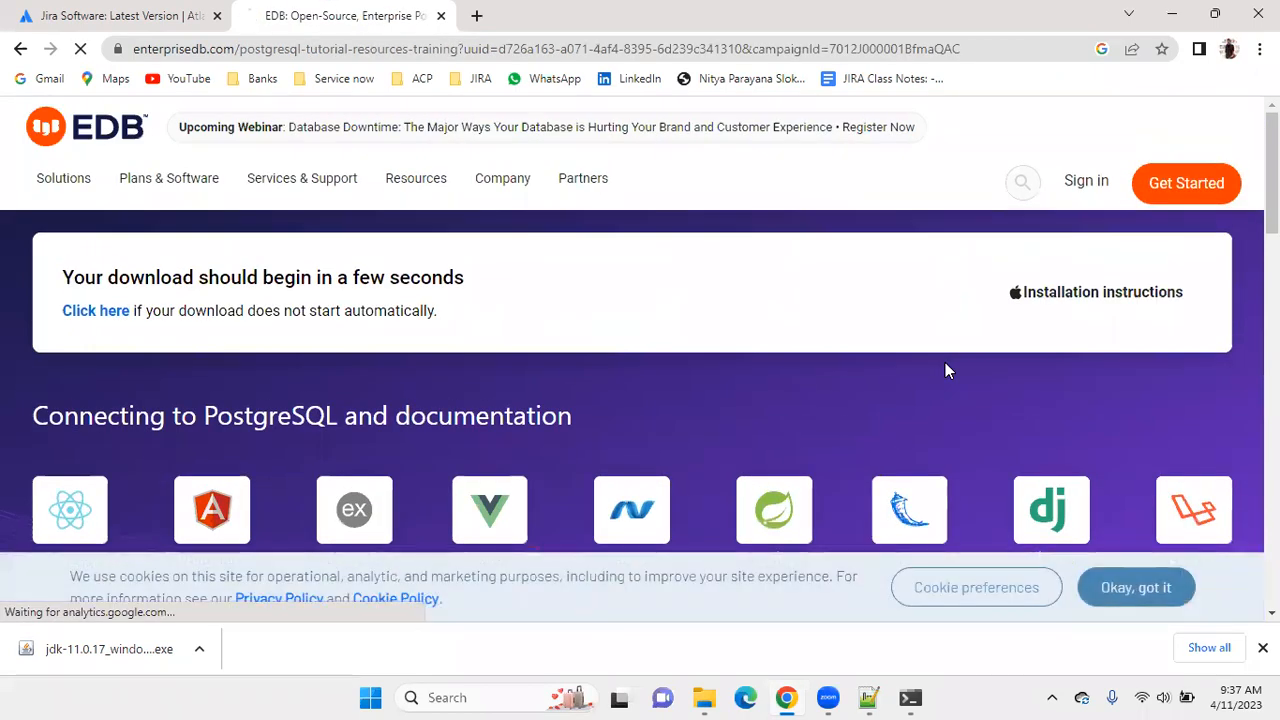
{"action": "scroll", "coordinate": [806, 350], "scroll_direction": "down", "scroll_amount": 5}
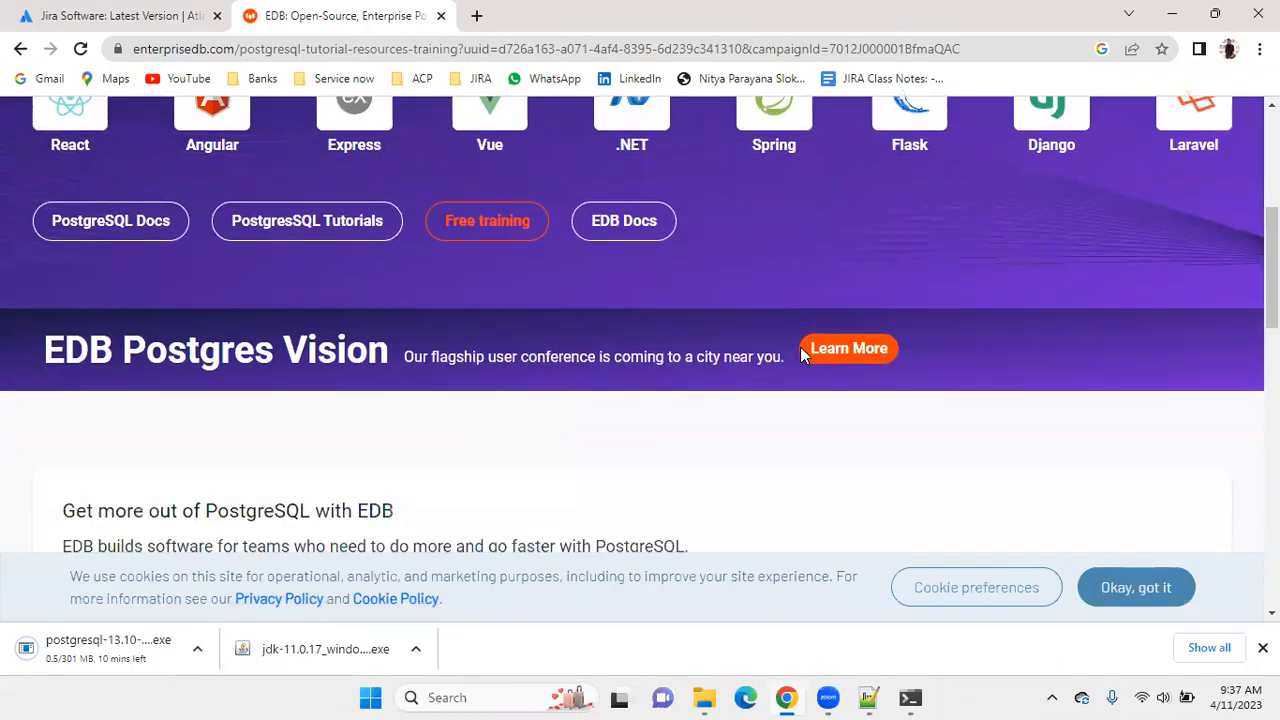
{"action": "scroll", "coordinate": [802, 355], "scroll_direction": "down", "scroll_amount": 2}
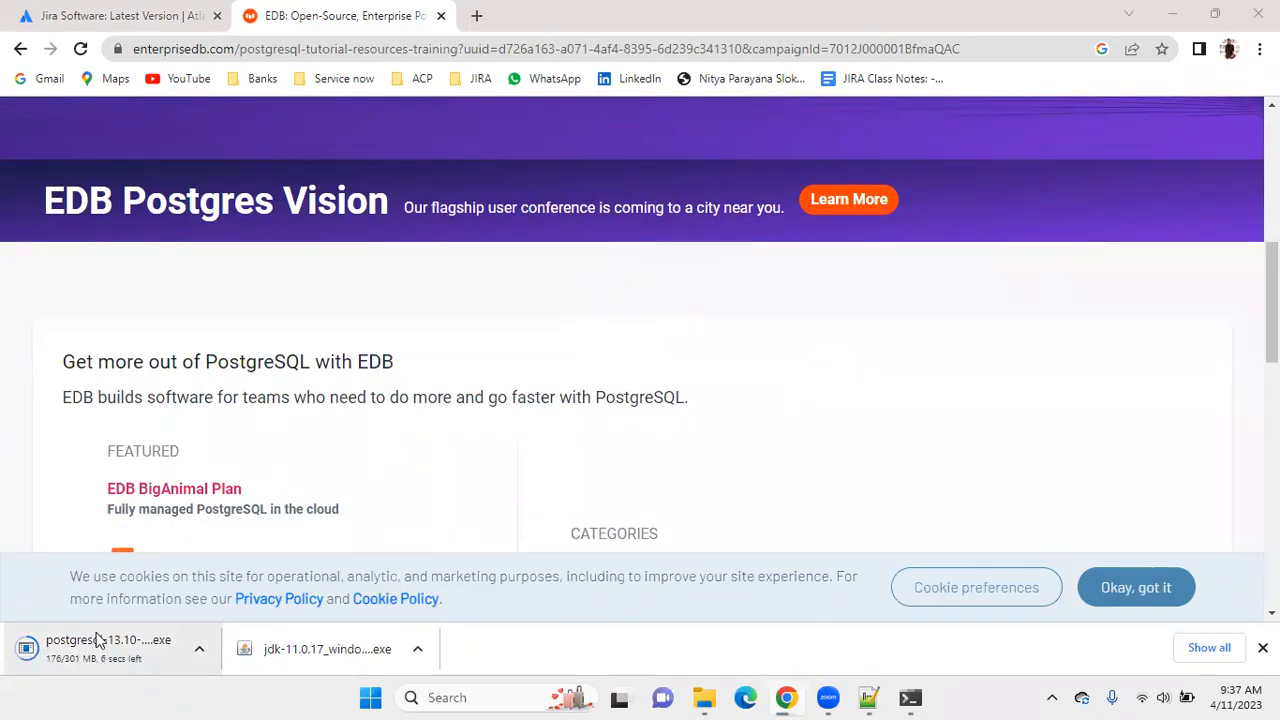
Switch to File Explorer and run postgresql-13.10-2-windows-x64 from the Downloads folder as administrator, allowing it to make changes.
{"action": "left_click", "coordinate": [704, 697]}
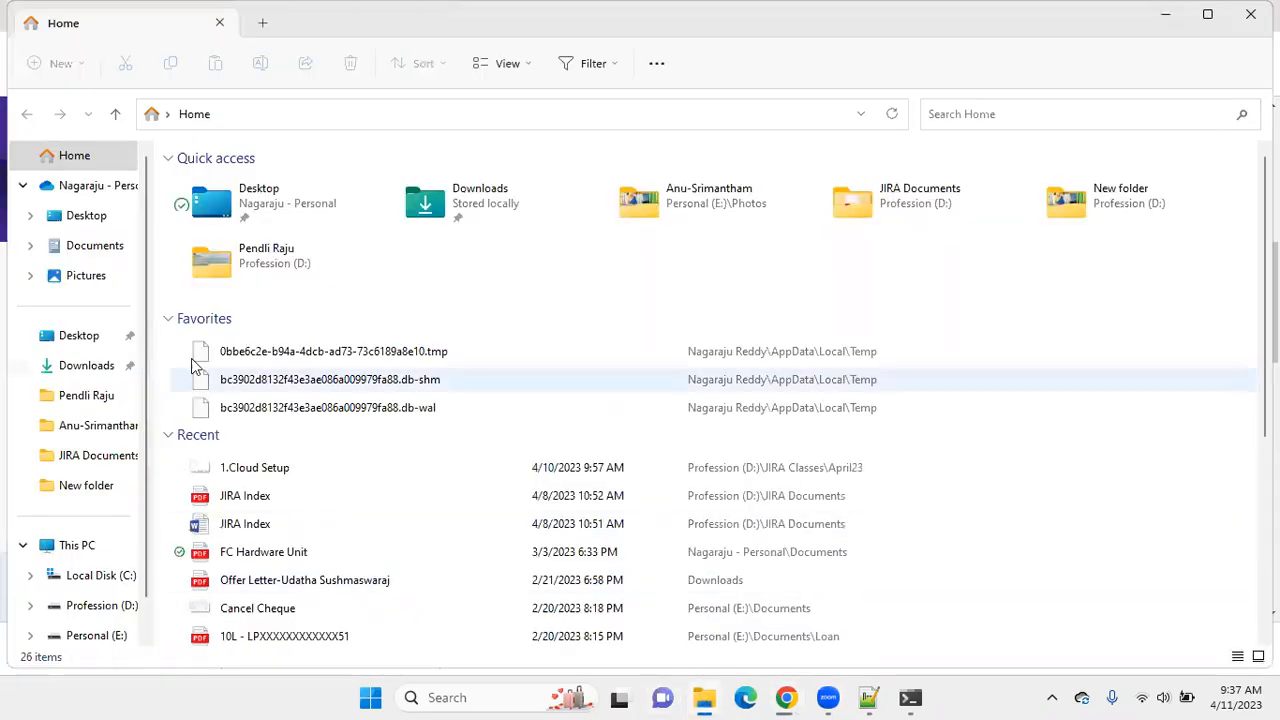
{"action": "left_click", "coordinate": [74, 366]}
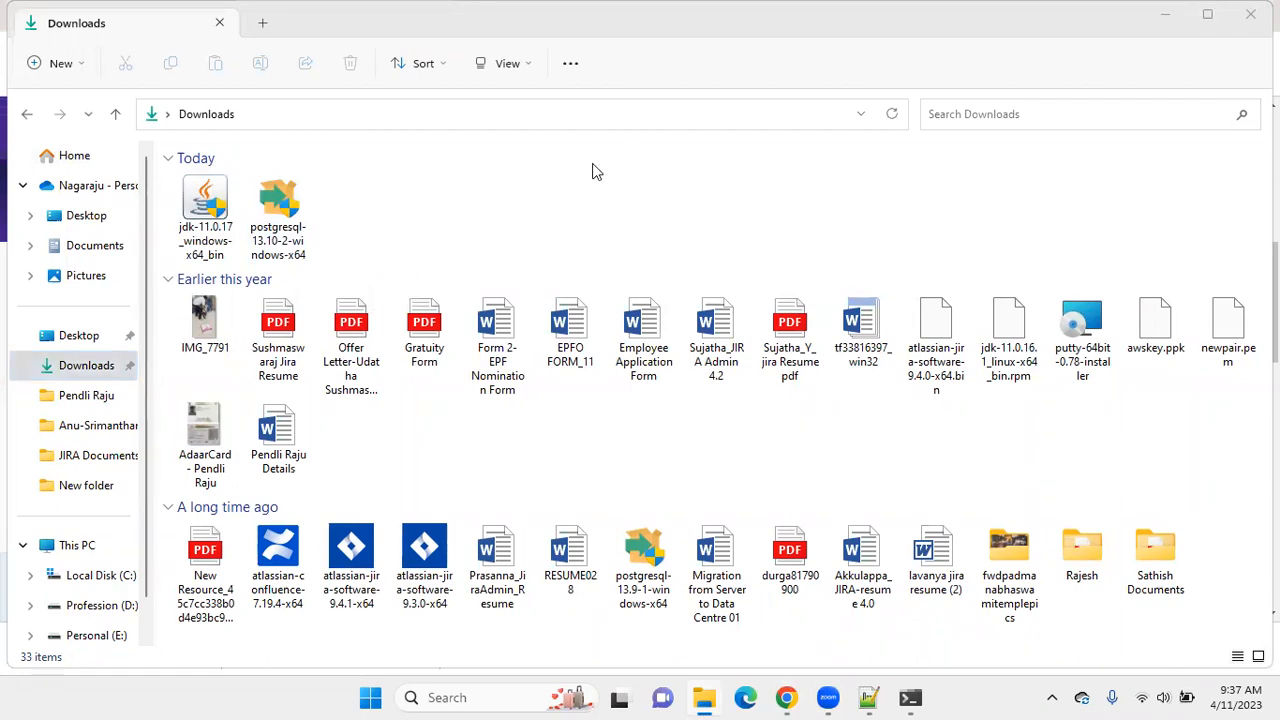
{"action": "left_click", "coordinate": [270, 242]}
{"action": "right_click", "coordinate": [272, 244]}
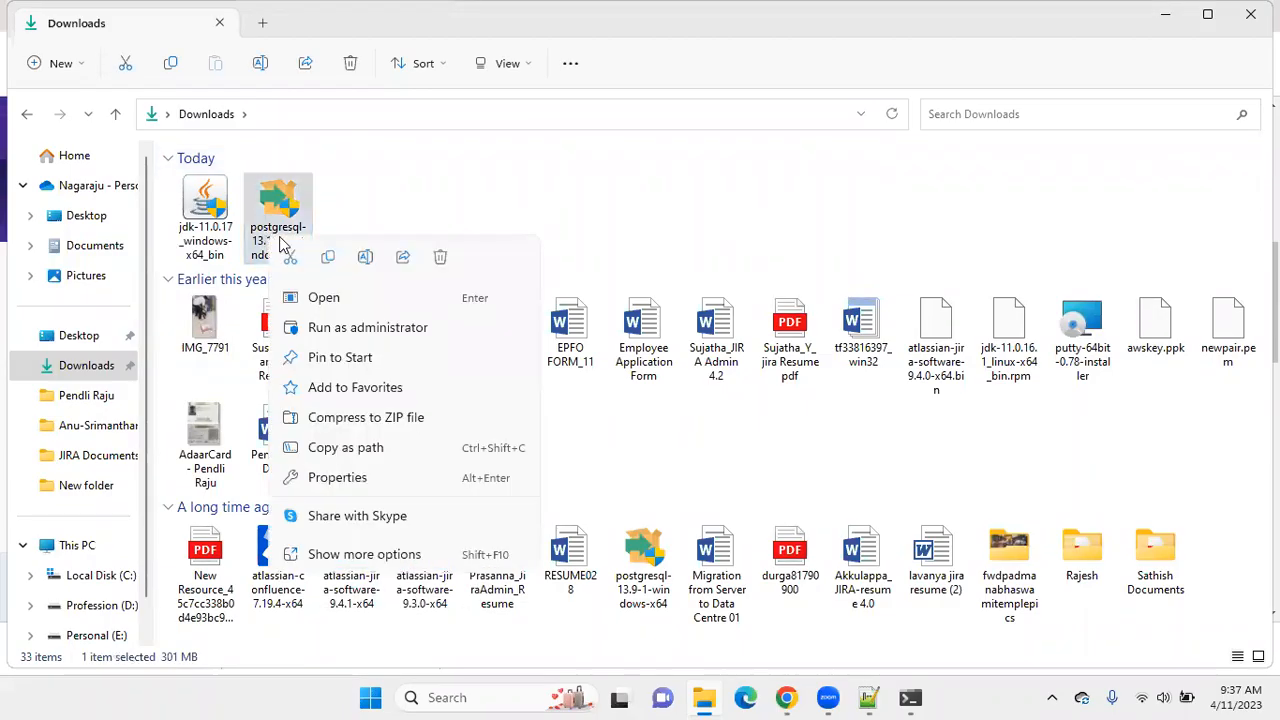
{"action": "left_click", "coordinate": [368, 330]}
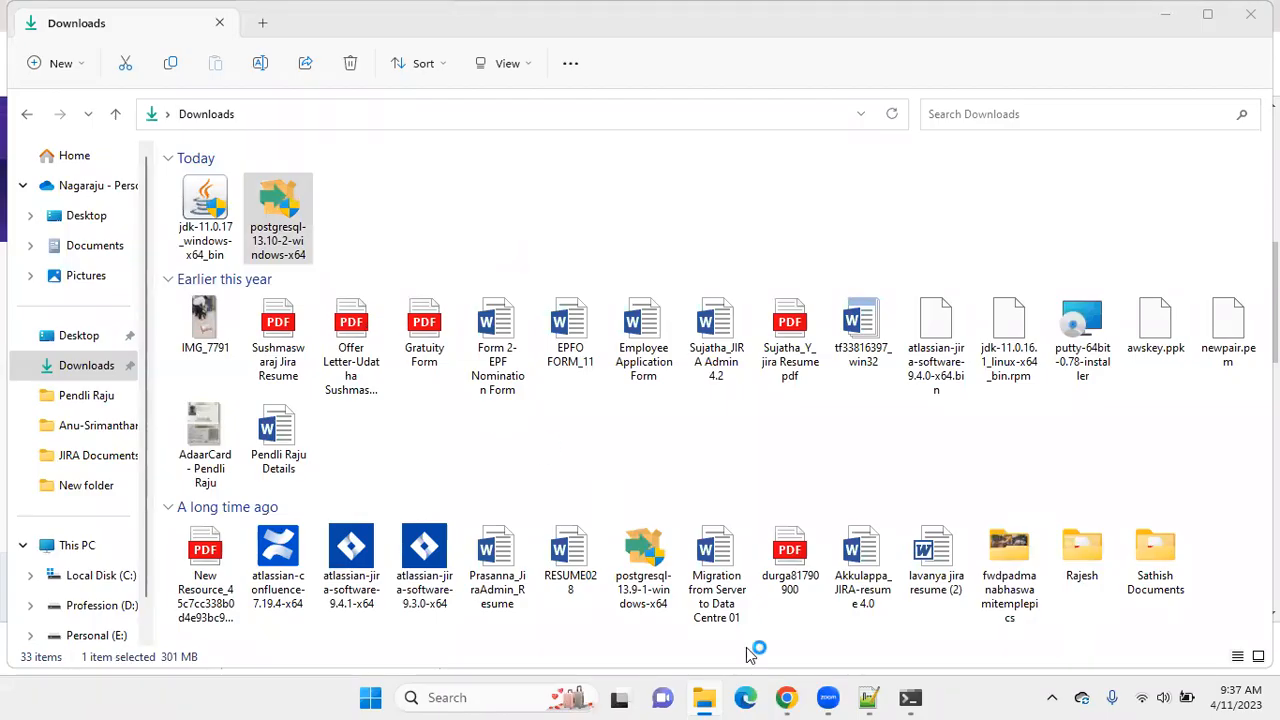
{"action": "mouse_move", "coordinate": [812, 697]}
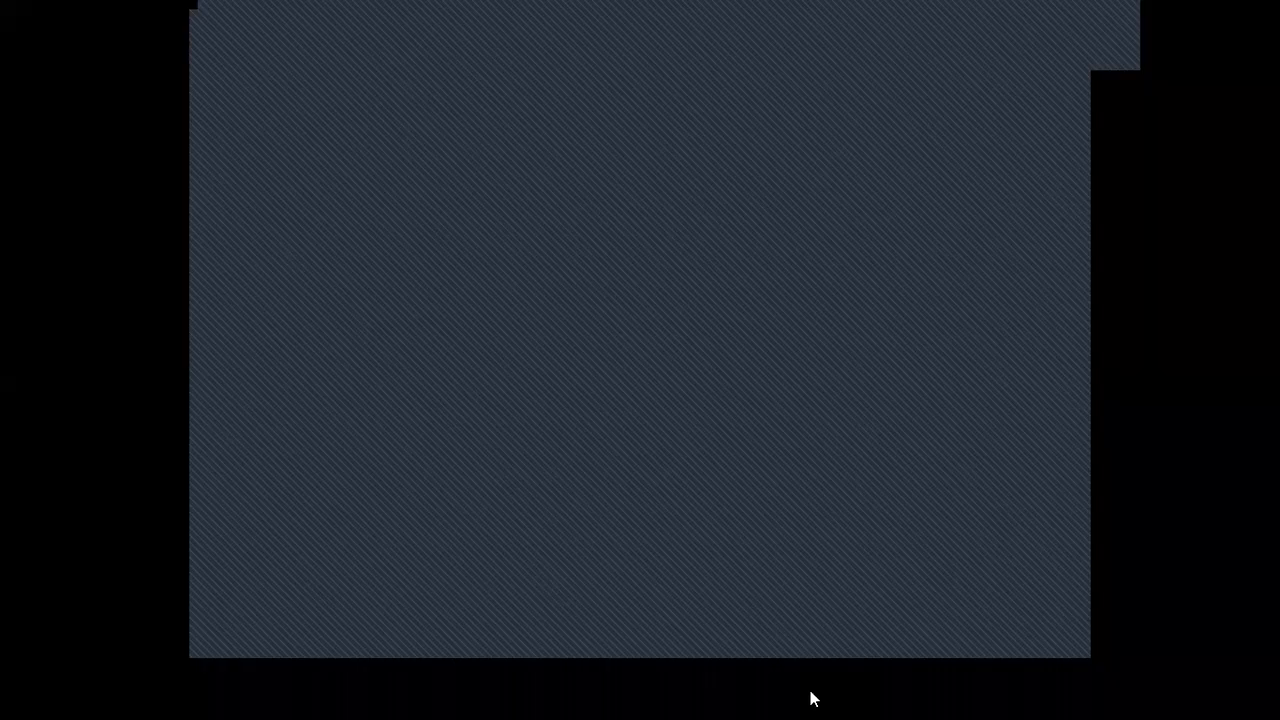
{"action": "left_click", "coordinate": [560, 484]}
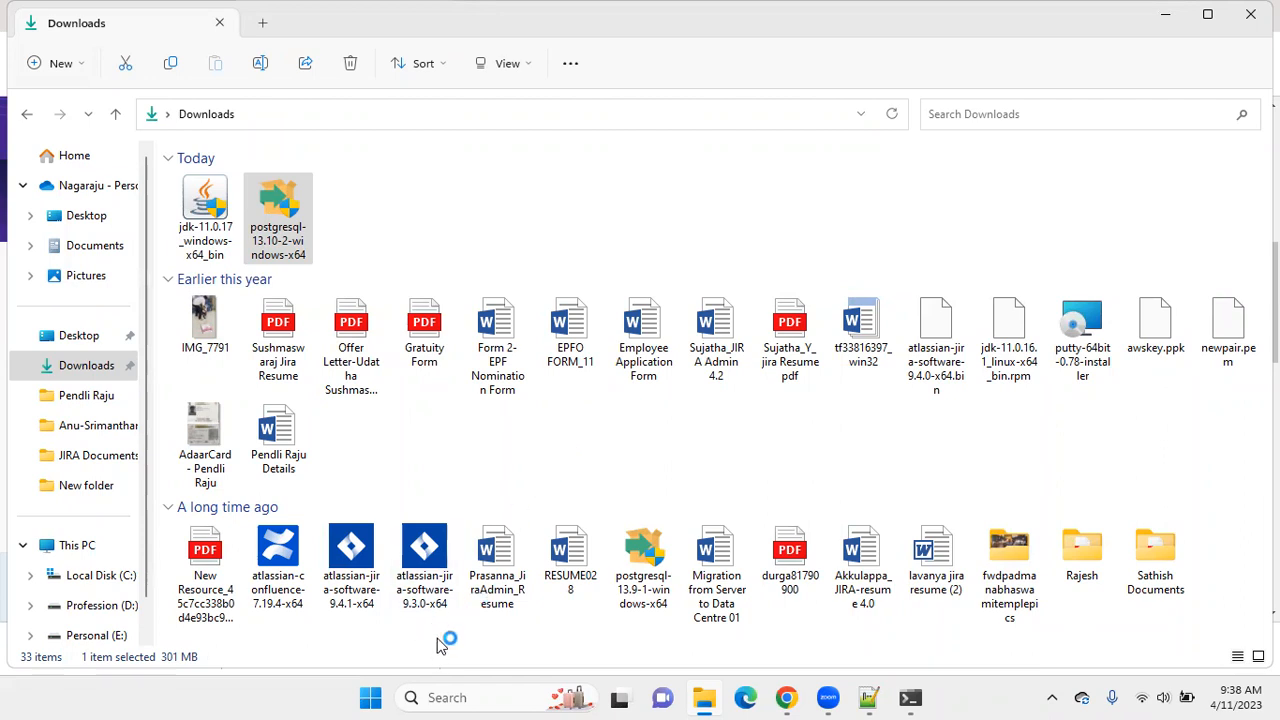
Delete the atlassian-confluence-7.19.4-x64, atlassian-jira-software-9.4.1-x64, atlassian-jira-software-9.3.0-x64 and postgresql-13.9-1-windows-x64 installers from the Downloads folder.
{"action": "left_click_drag", "start_coordinate": [440, 640], "coordinate": [292, 572]}
{"action": "right_click", "coordinate": [292, 574]}
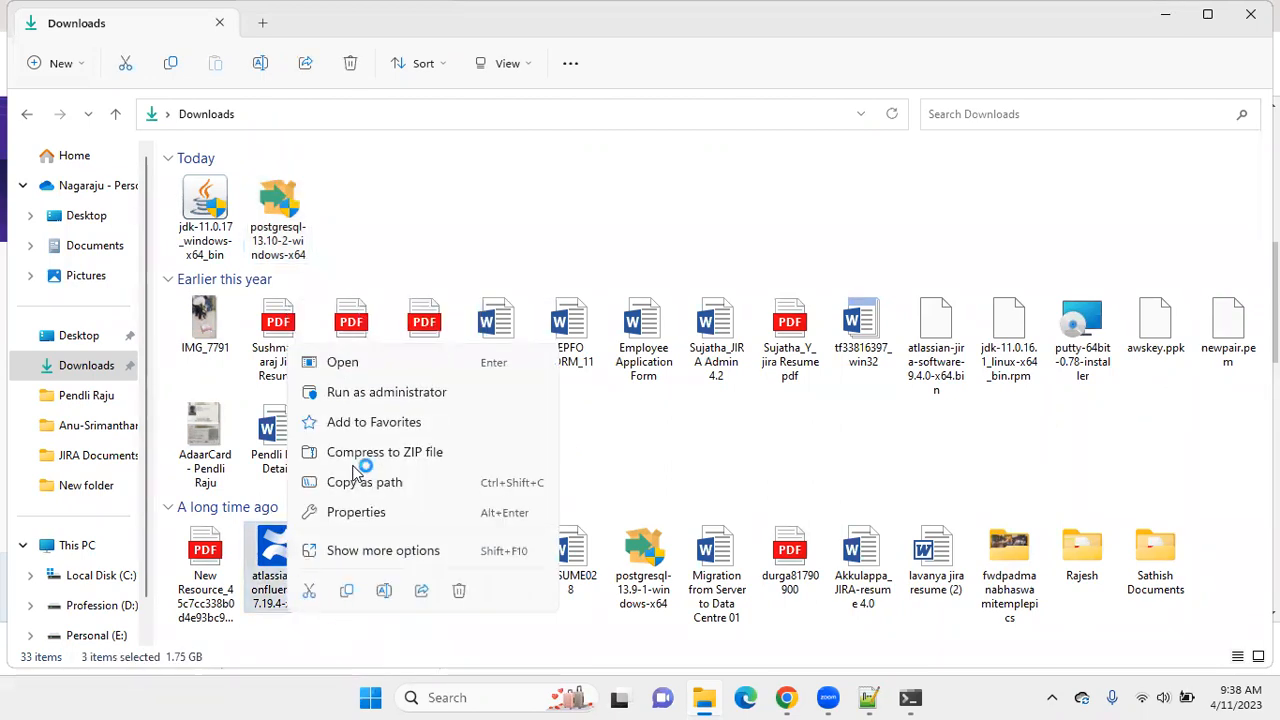
{"action": "left_click", "coordinate": [462, 594]}
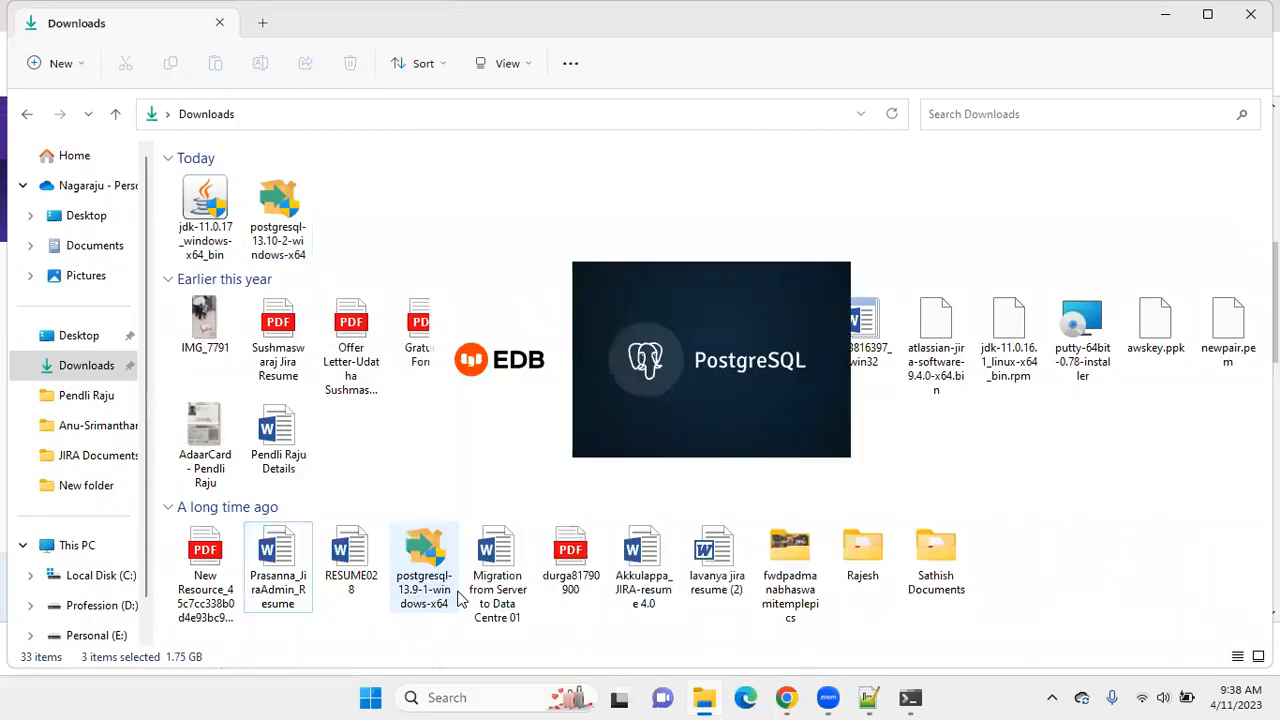
{"action": "left_click", "coordinate": [424, 565]}
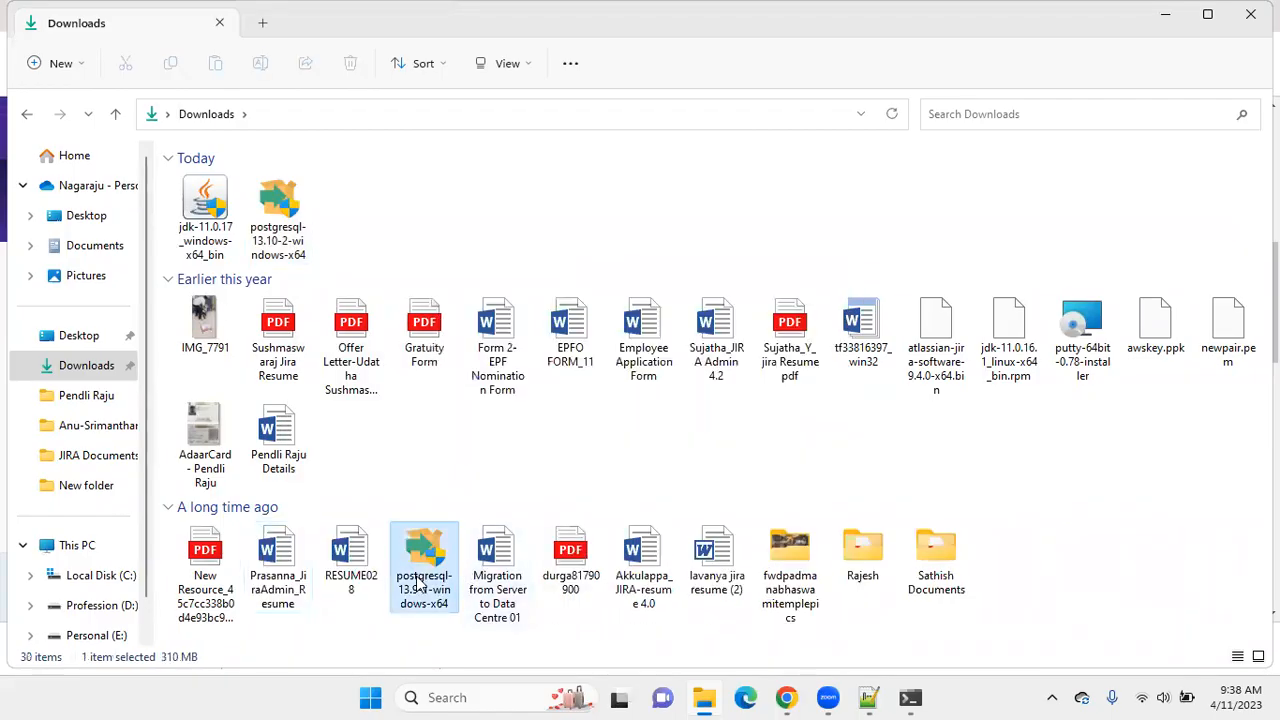
{"action": "right_click", "coordinate": [430, 570]}
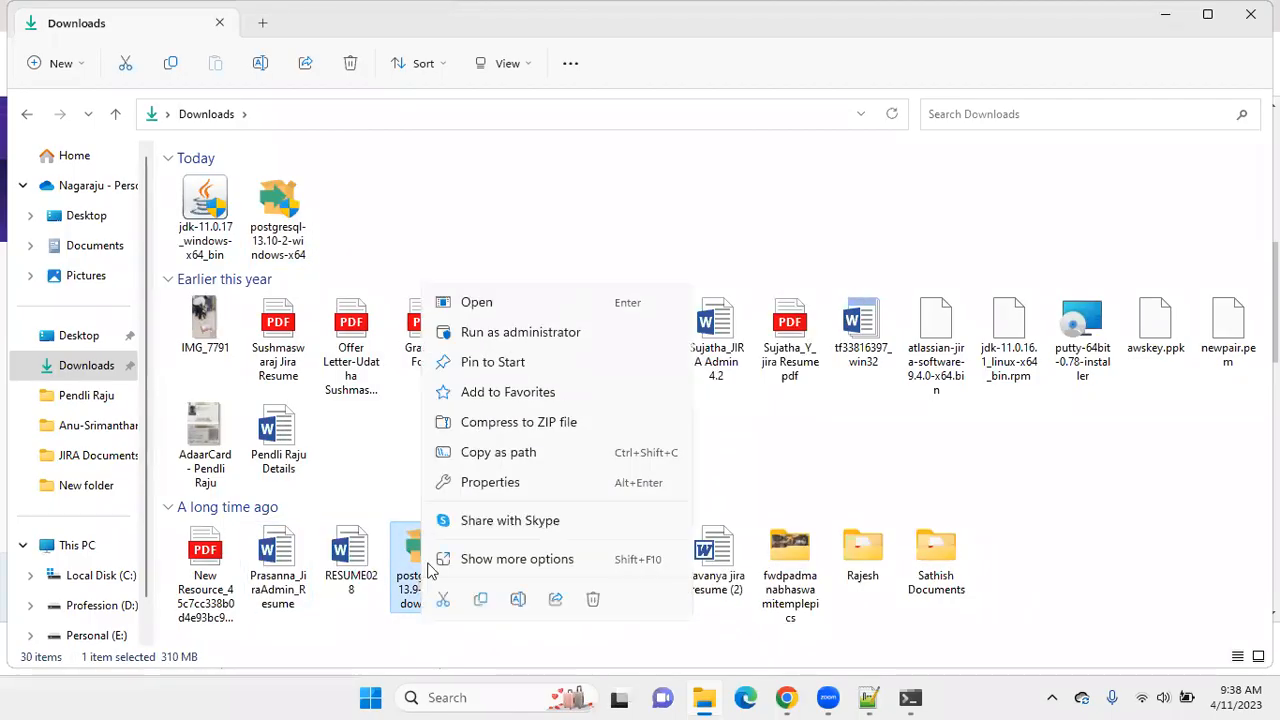
{"action": "left_click", "coordinate": [593, 599]}
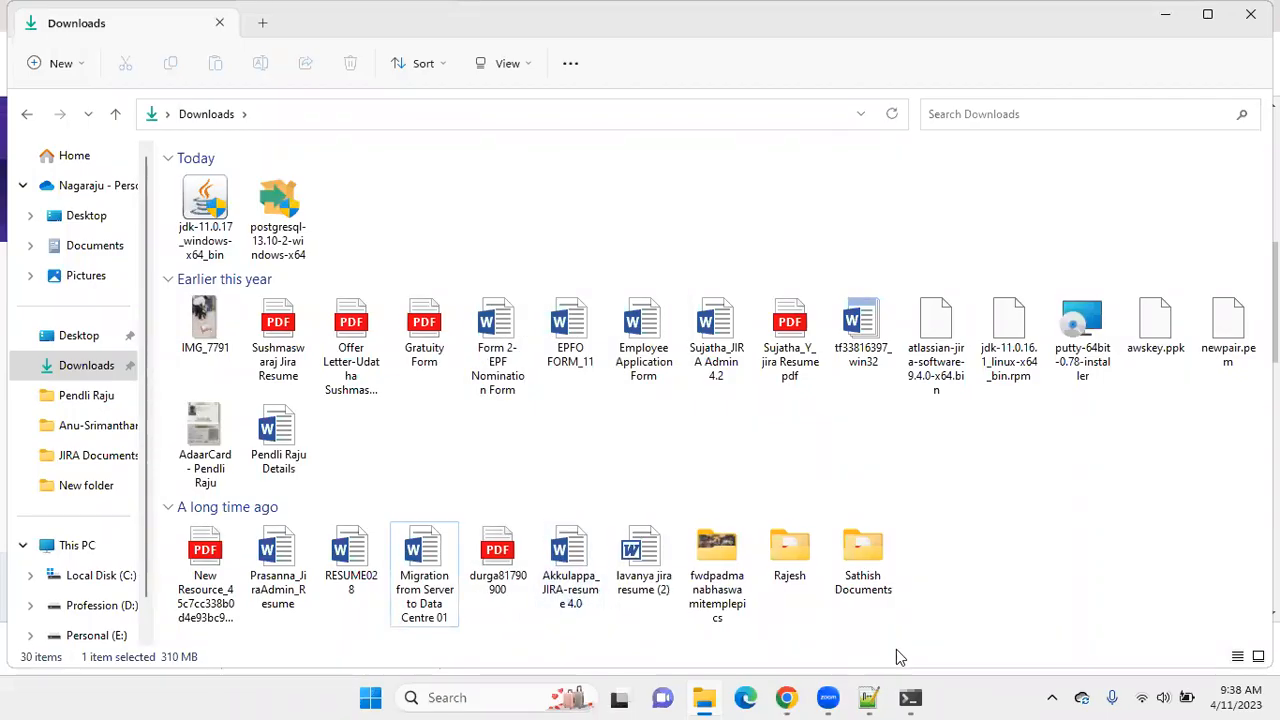
Bring up the PostgreSQL setup wizard, continue past its welcome page and minimize the File Explorer and Chrome windows behind it.
{"action": "left_click", "coordinate": [286, 228]}
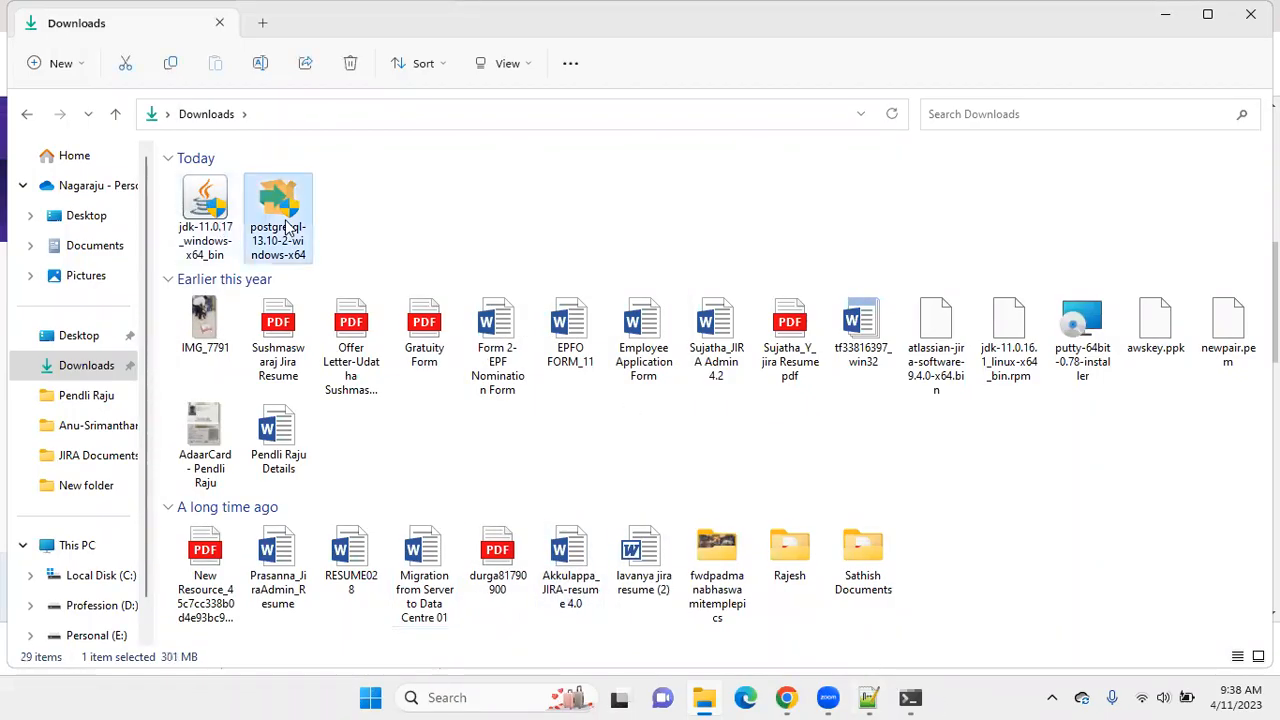
{"action": "right_click", "coordinate": [288, 228]}
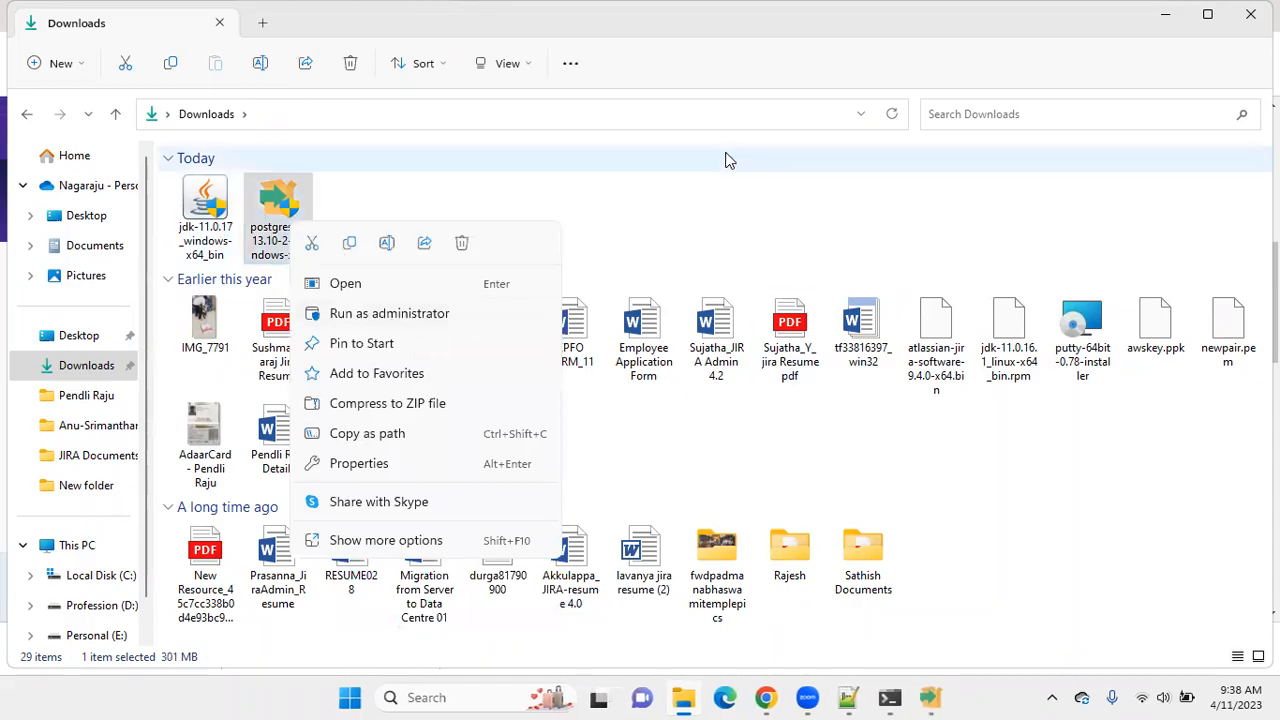
{"action": "left_click", "coordinate": [928, 697]}
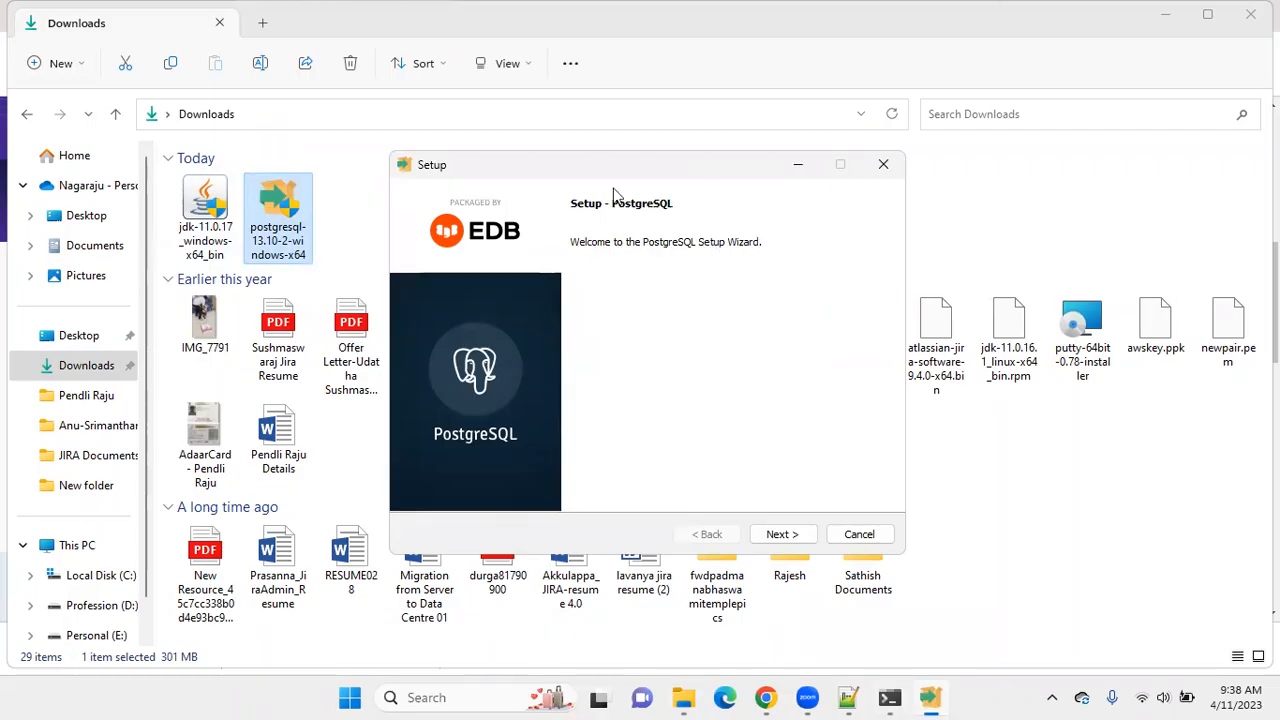
{"action": "left_click", "coordinate": [1163, 14]}
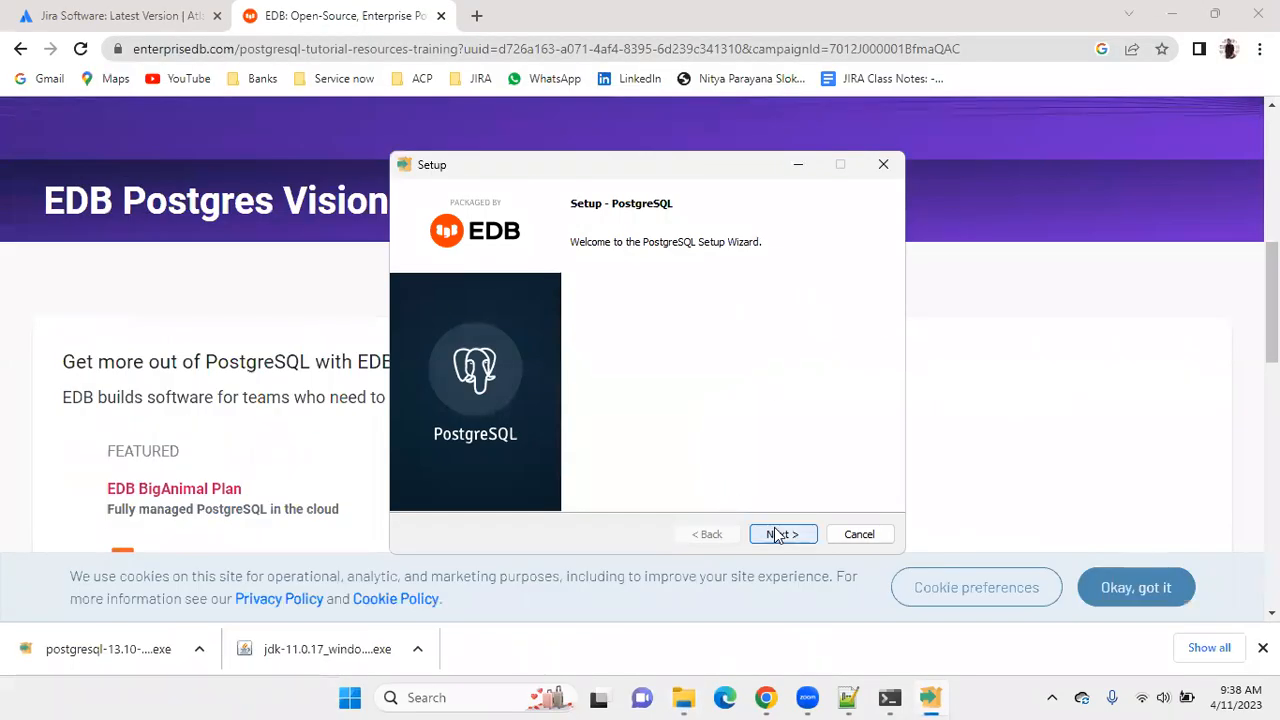
{"action": "left_click", "coordinate": [779, 536]}
{"action": "left_click", "coordinate": [1172, 14]}
{"action": "left_click", "coordinate": [1174, 11]}
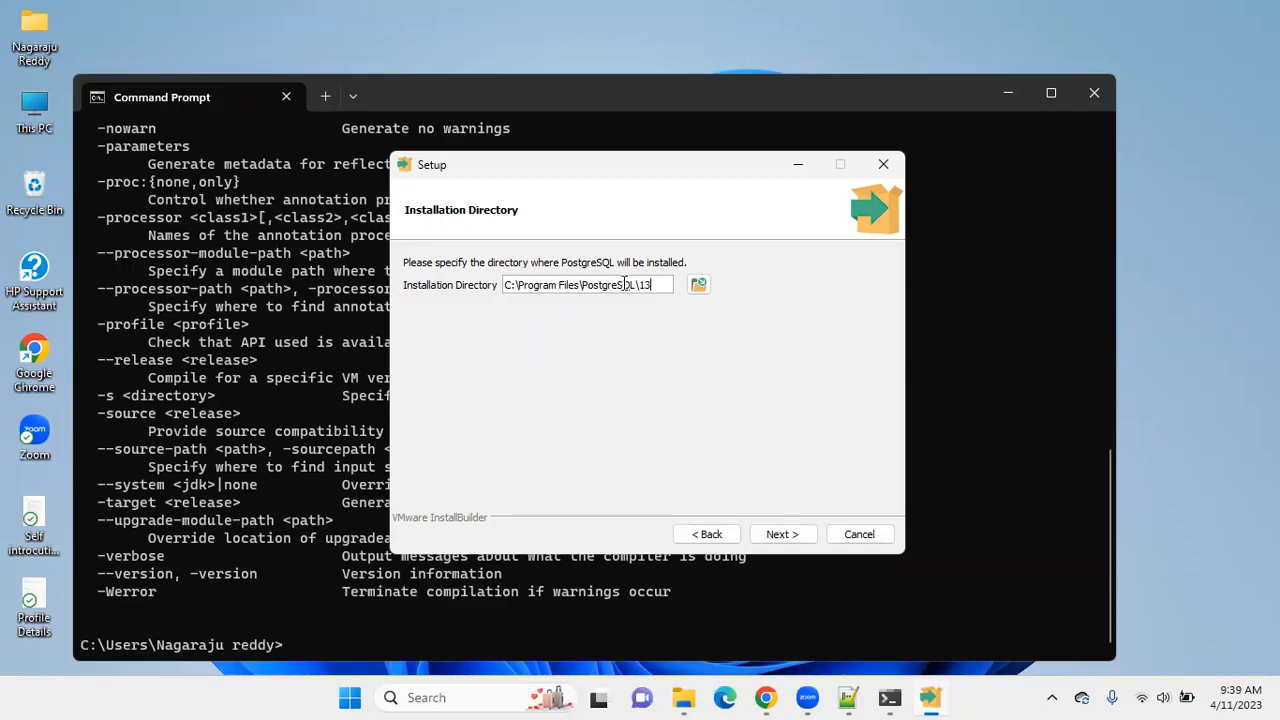
Accept C:\Program Files\PostgreSQL\13 as the installation directory, all four components, and C:\Program Files\PostgreSQL\13\data as the data directory.
{"action": "left_click", "coordinate": [699, 285]}
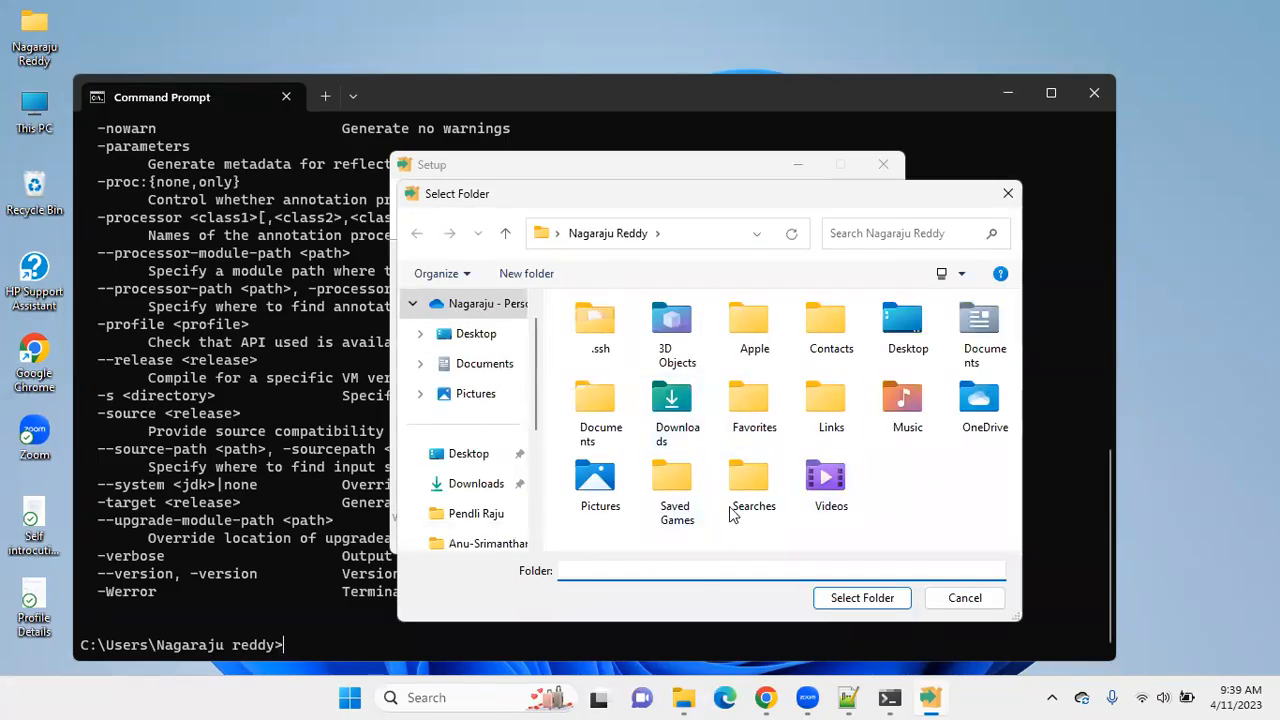
{"action": "left_click", "coordinate": [955, 599]}
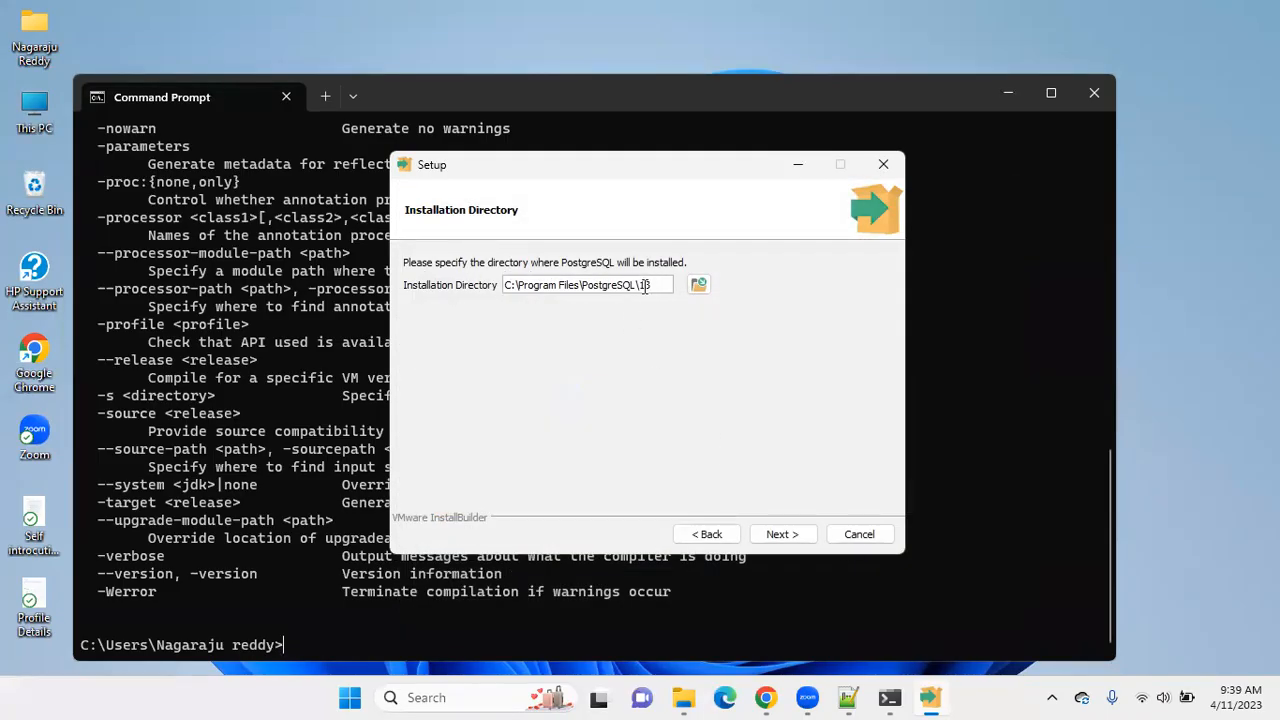
{"action": "left_click", "coordinate": [773, 536]}
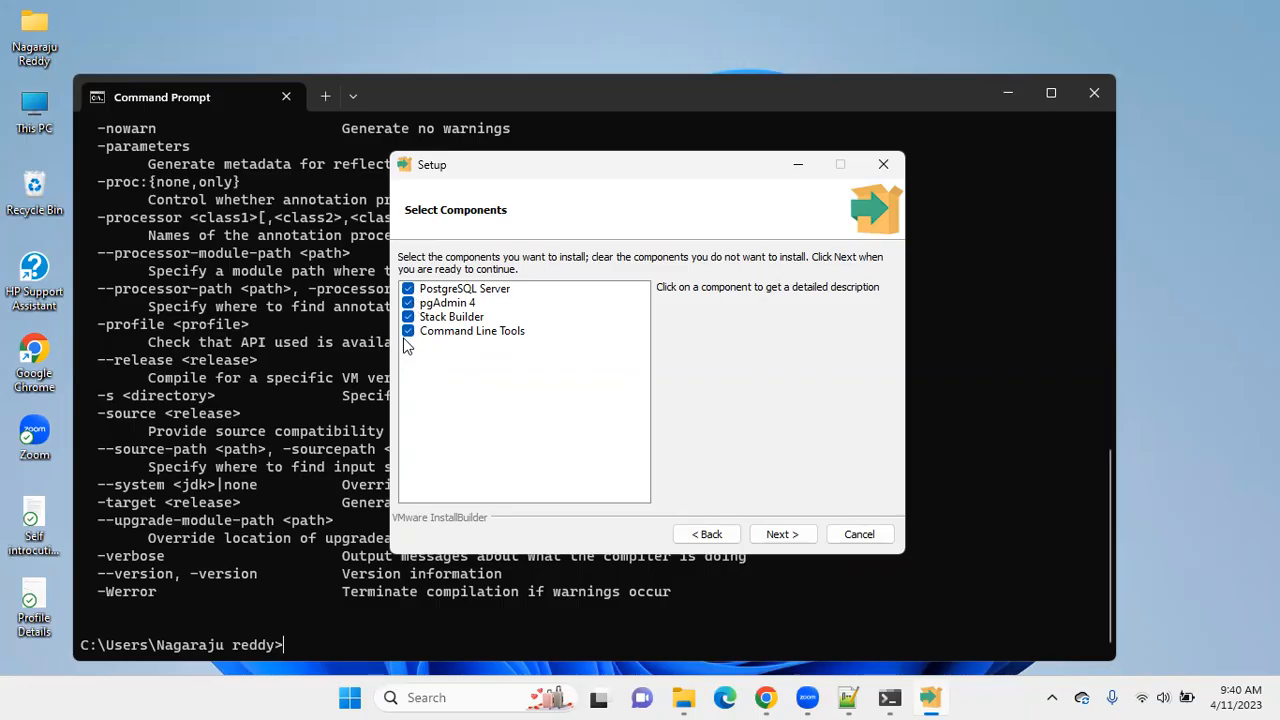
{"action": "left_click", "coordinate": [774, 538]}
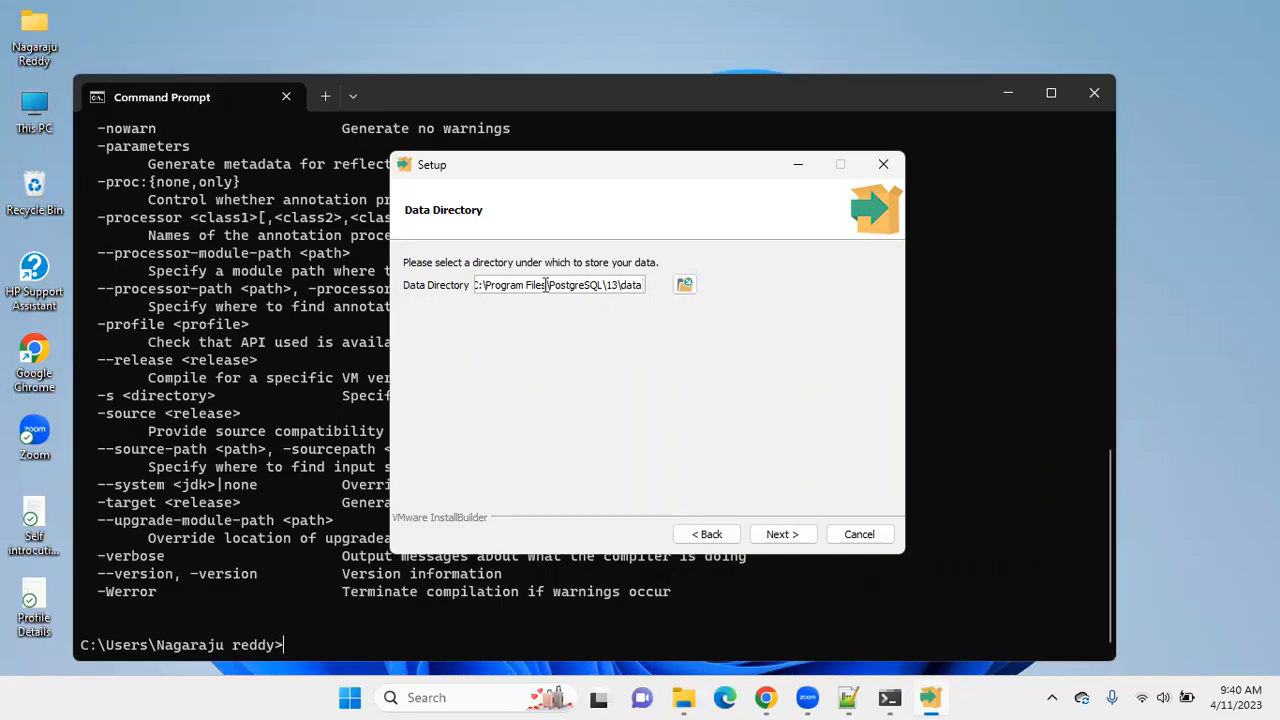
{"action": "left_click", "coordinate": [775, 537]}
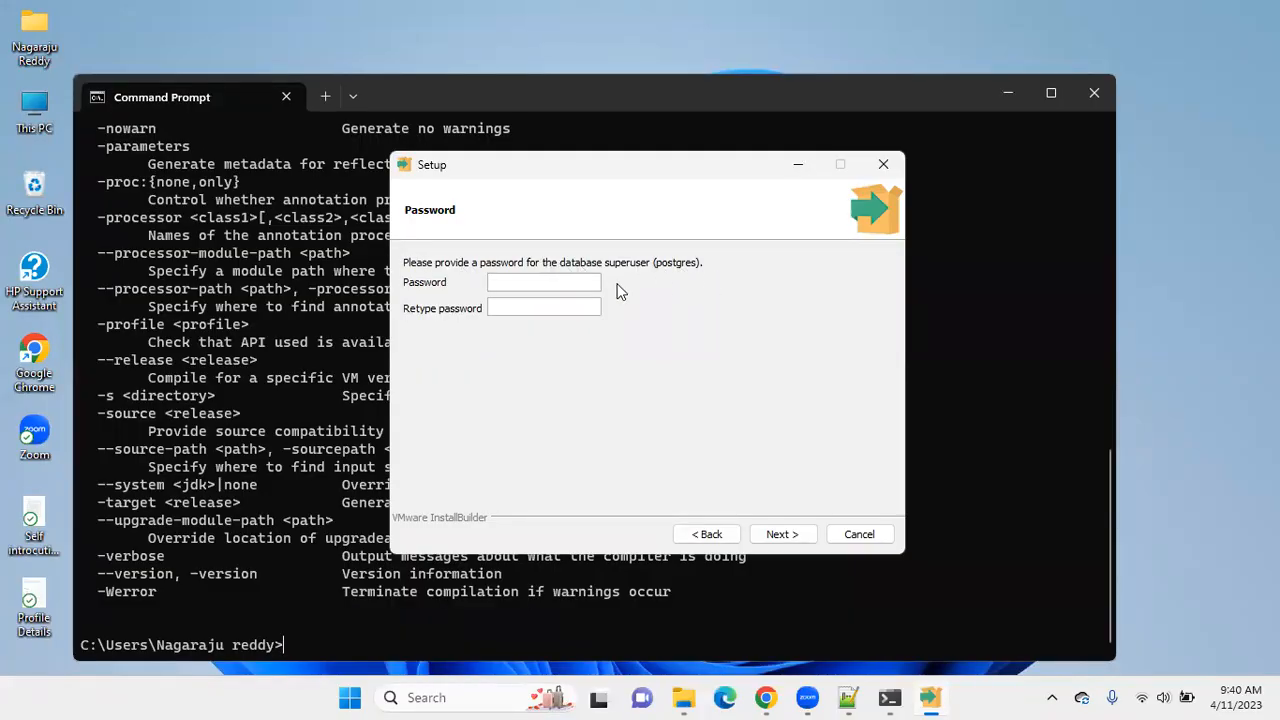
Enter and retype the password for the database superuser postgres, and continue to the port setting.
{"action": "type", "text": "****"}
{"action": "key", "text": "BackSpace"}
{"action": "key", "text": "BackSpace"}
{"action": "key", "text": "BackSpace"}
{"action": "type", "text": "********"}
{"action": "left_click", "coordinate": [515, 304]}
{"action": "type", "text": "********"}
{"action": "left_click", "coordinate": [777, 538]}
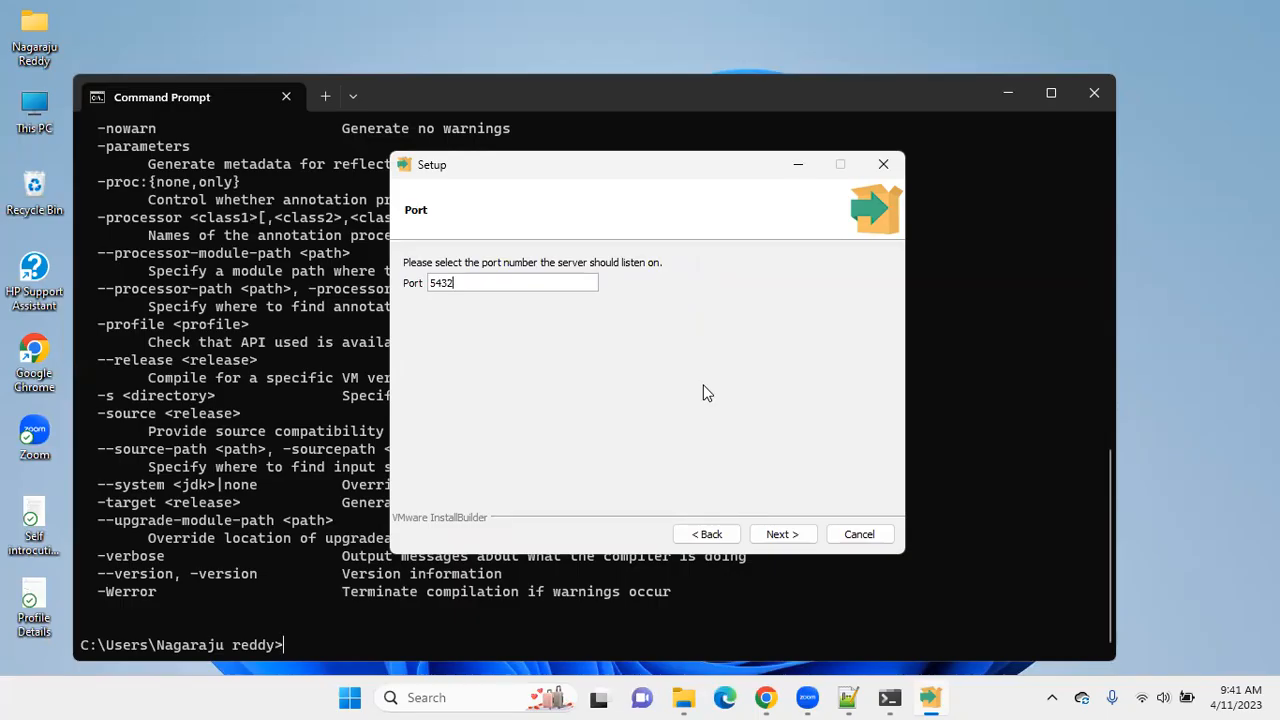
Accept port 5432 and the default locale, and install PostgreSQL with the summarized settings.
{"action": "left_click", "coordinate": [784, 536]}
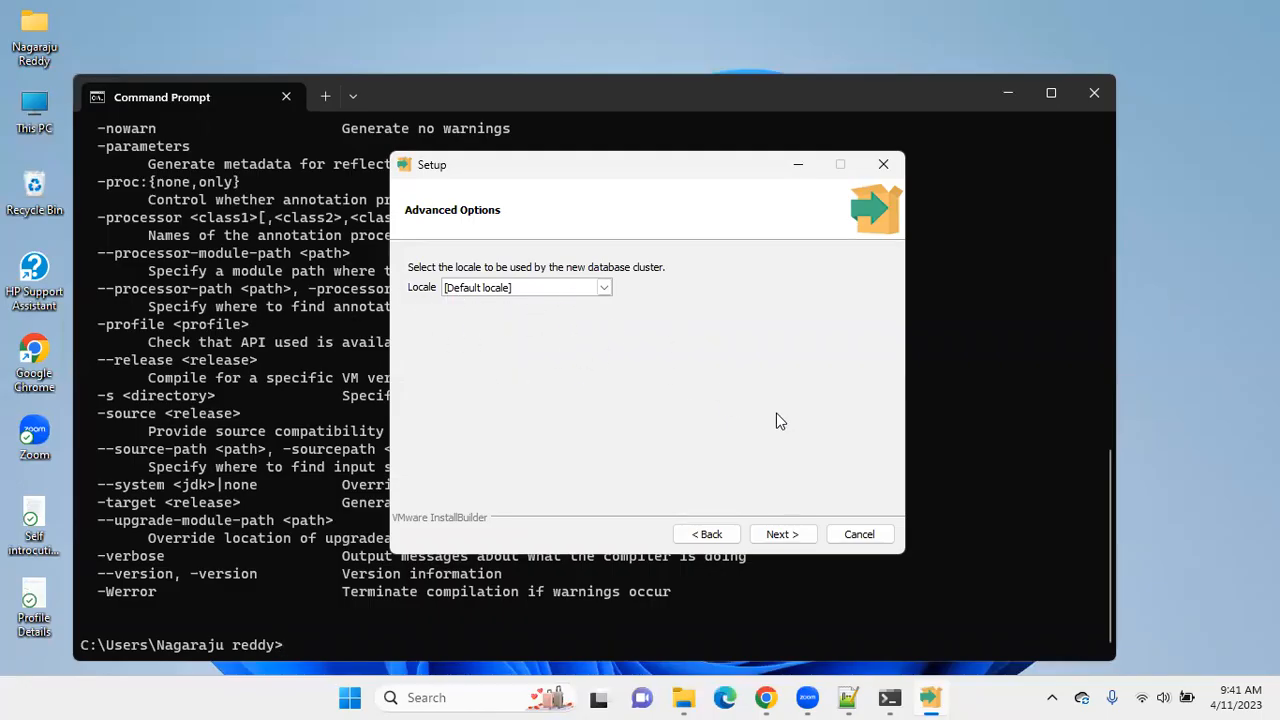
{"action": "left_click", "coordinate": [779, 533]}
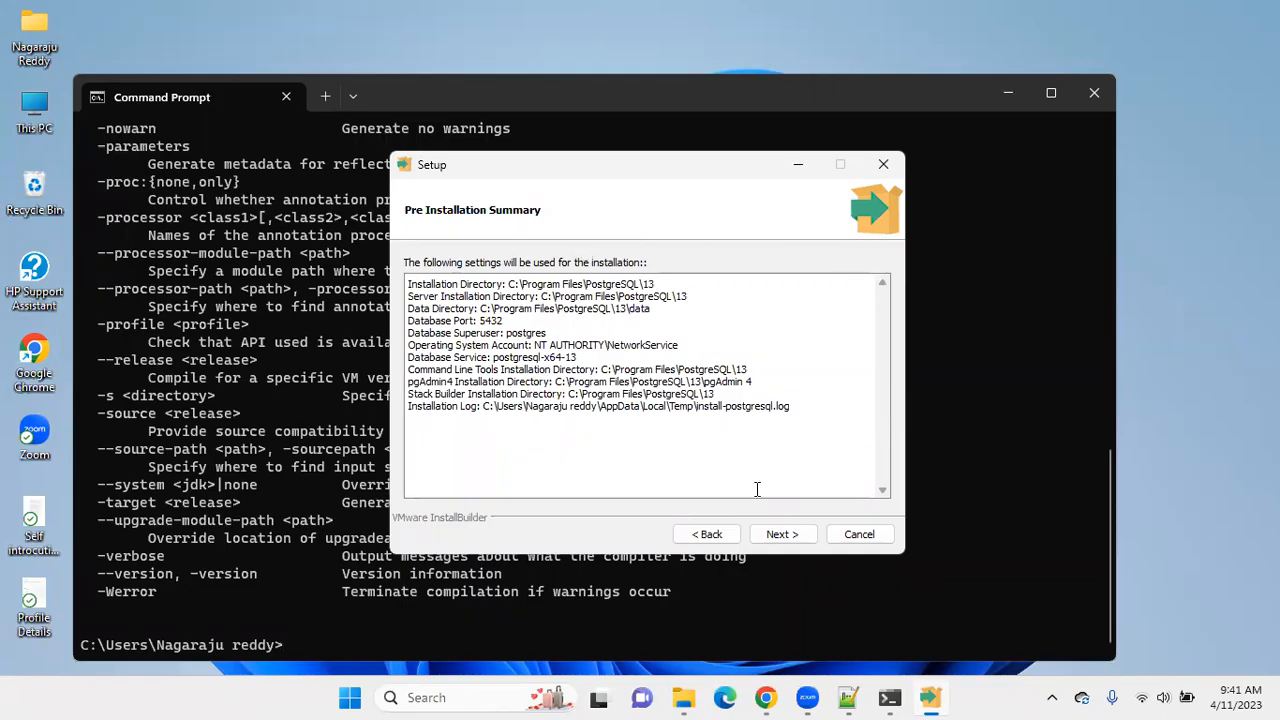
{"action": "left_click", "coordinate": [782, 536]}
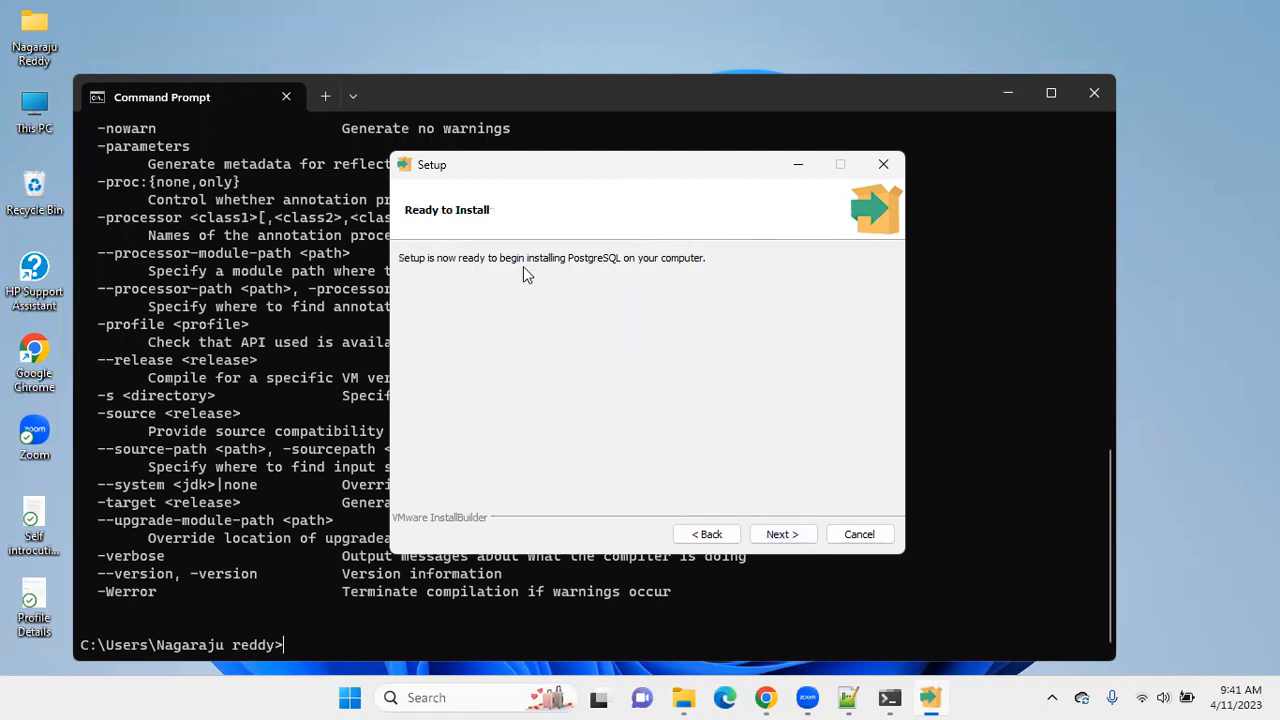
{"action": "left_click", "coordinate": [785, 538]}
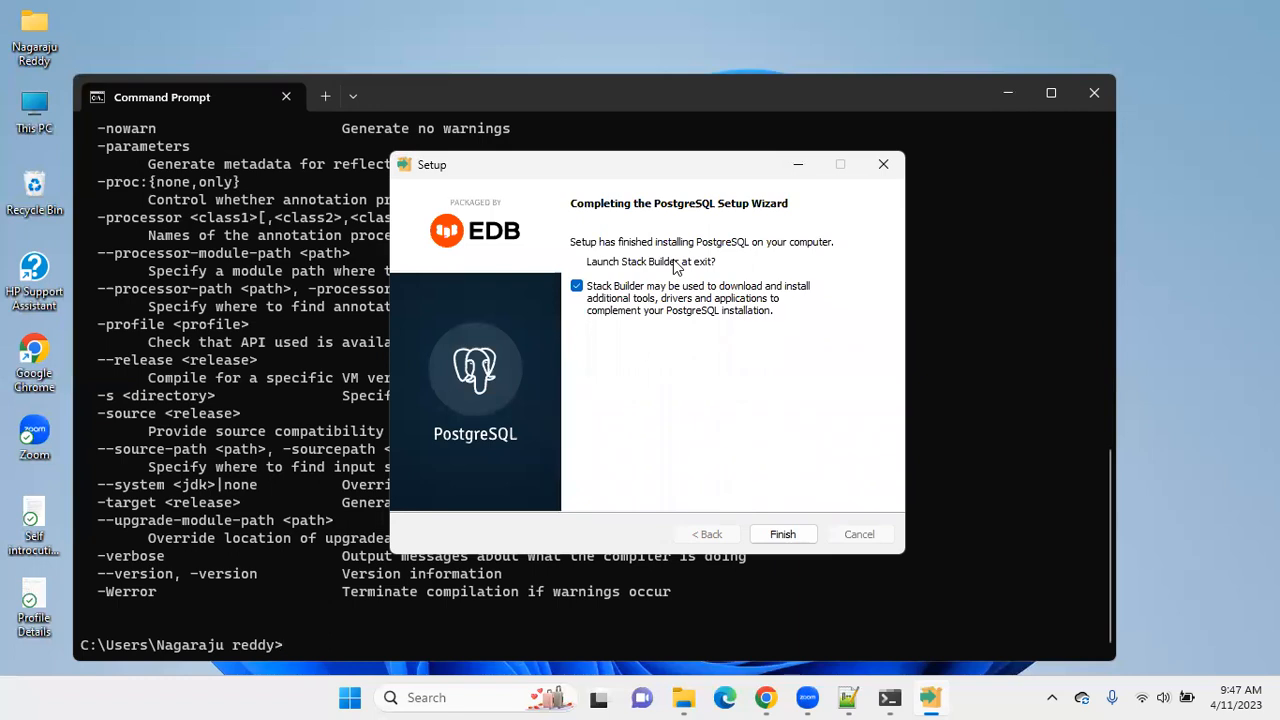
Finish the setup with Stack Builder launching at exit, and choose PostgreSQL 13 (x64) on port 5432 as its target installation.
{"action": "left_click", "coordinate": [577, 286]}
{"action": "left_click", "coordinate": [577, 286]}
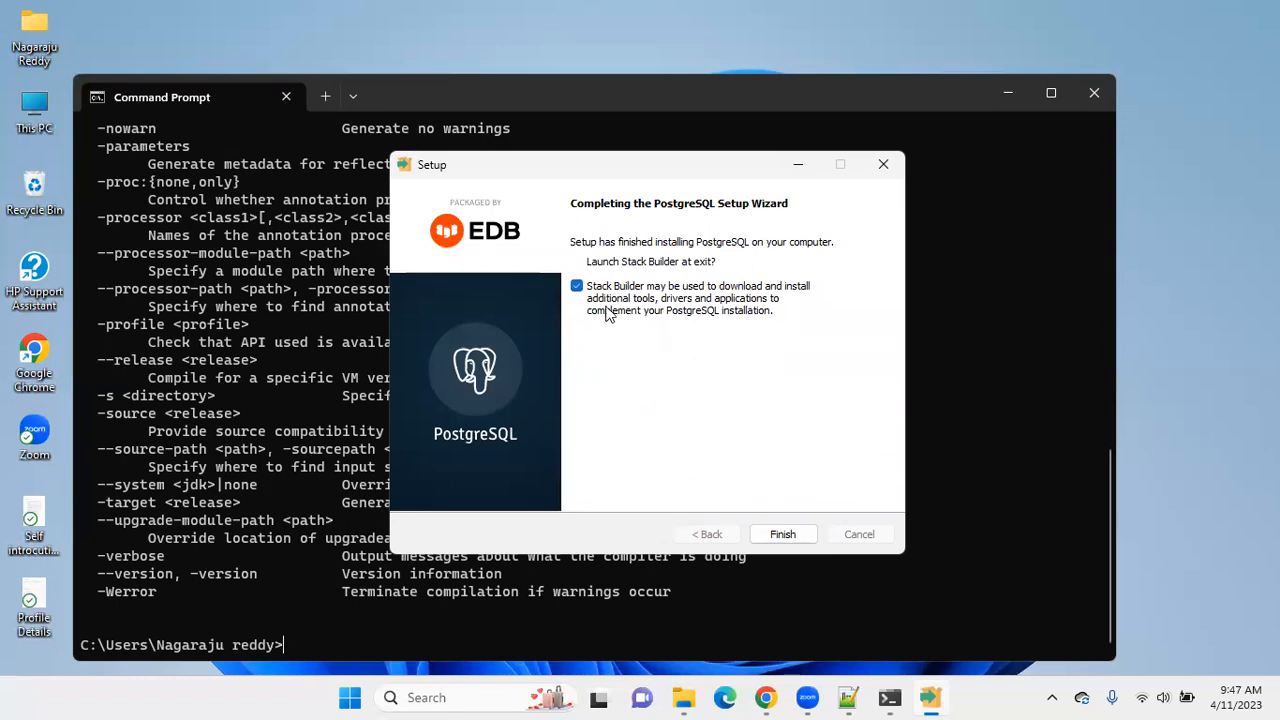
{"action": "left_click", "coordinate": [782, 535]}
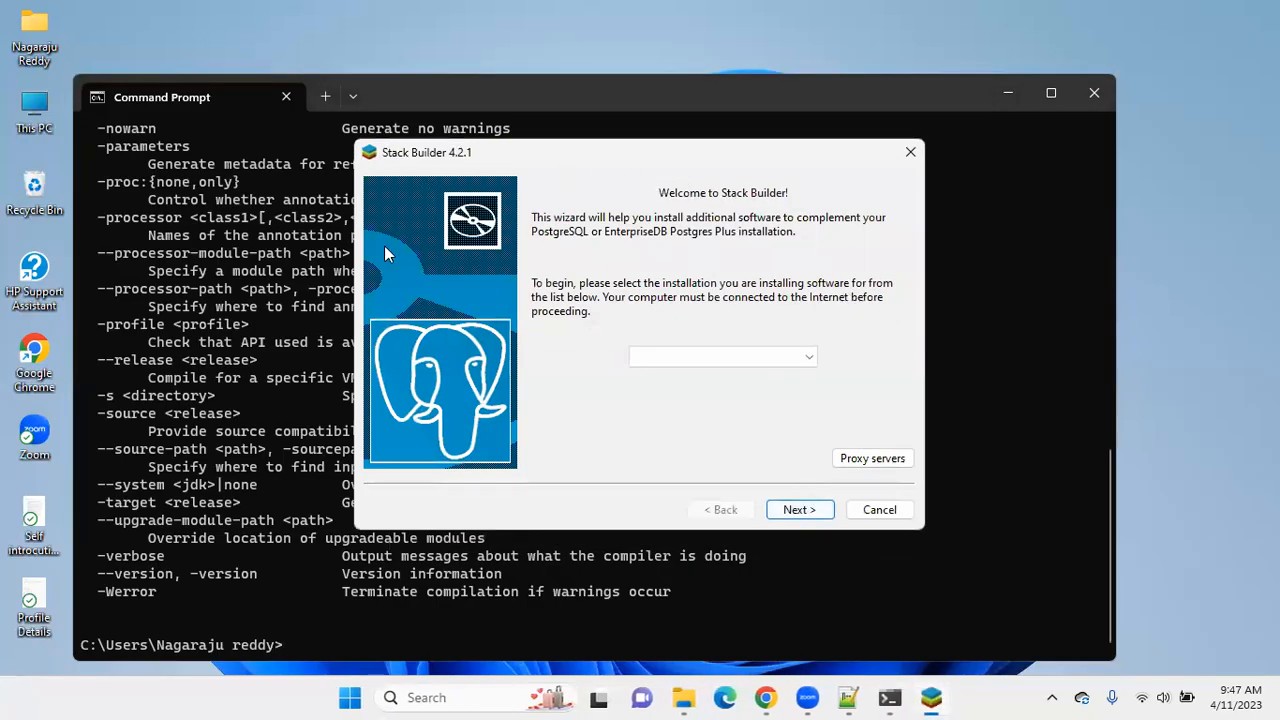
{"action": "left_click", "coordinate": [658, 360]}
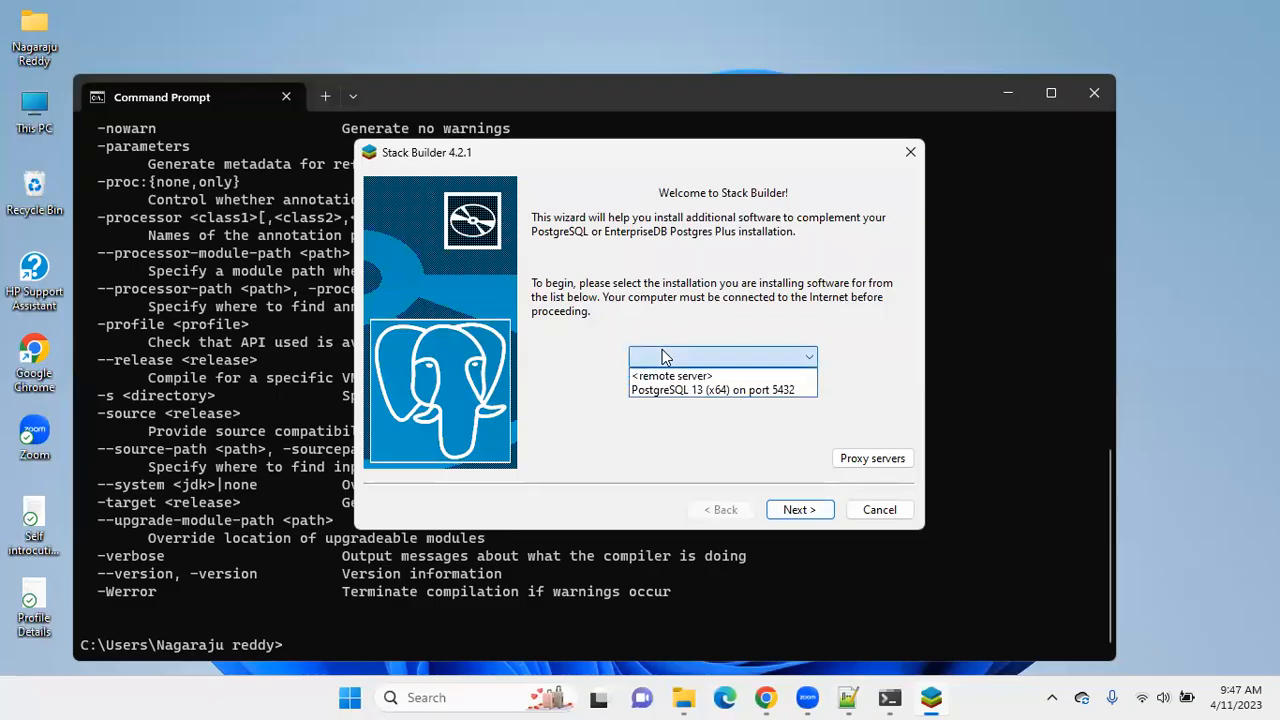
{"action": "left_click", "coordinate": [718, 388]}
{"action": "left_click", "coordinate": [789, 512]}
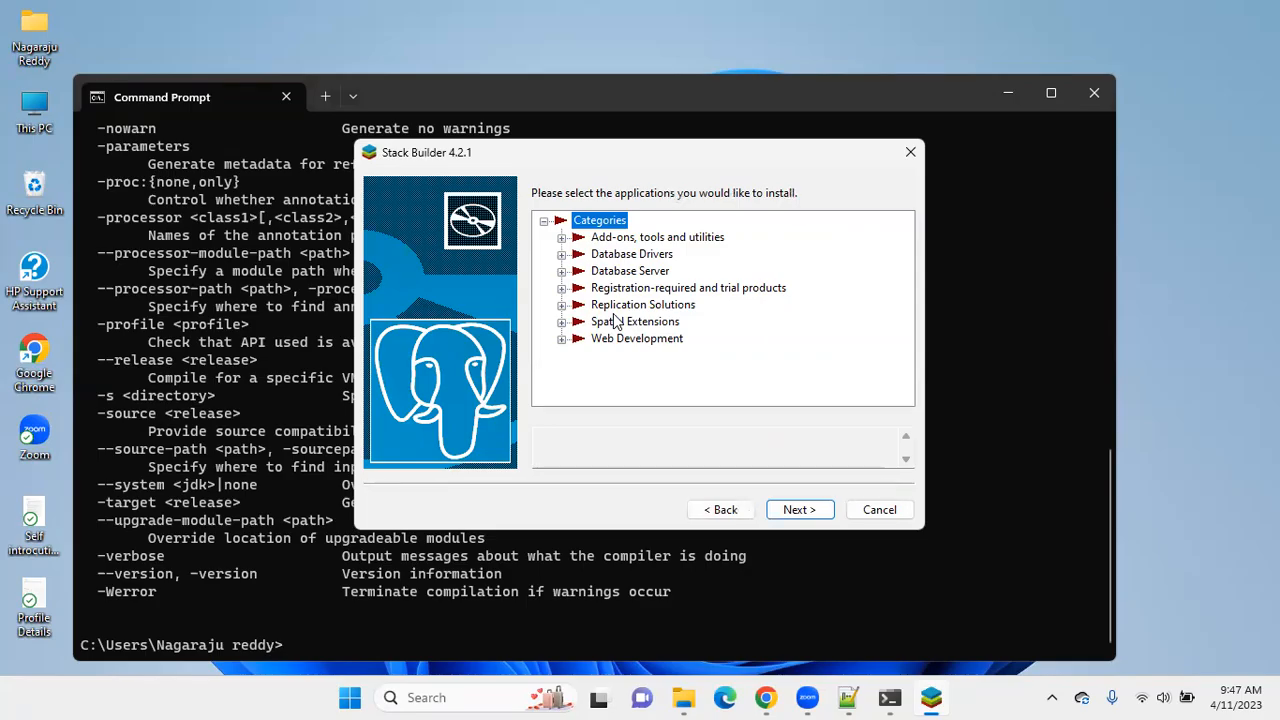
Try selecting EDB Language Pack v1.1-1 among Stack Builder's add-ons, tools and utilities.
{"action": "left_click", "coordinate": [561, 238]}
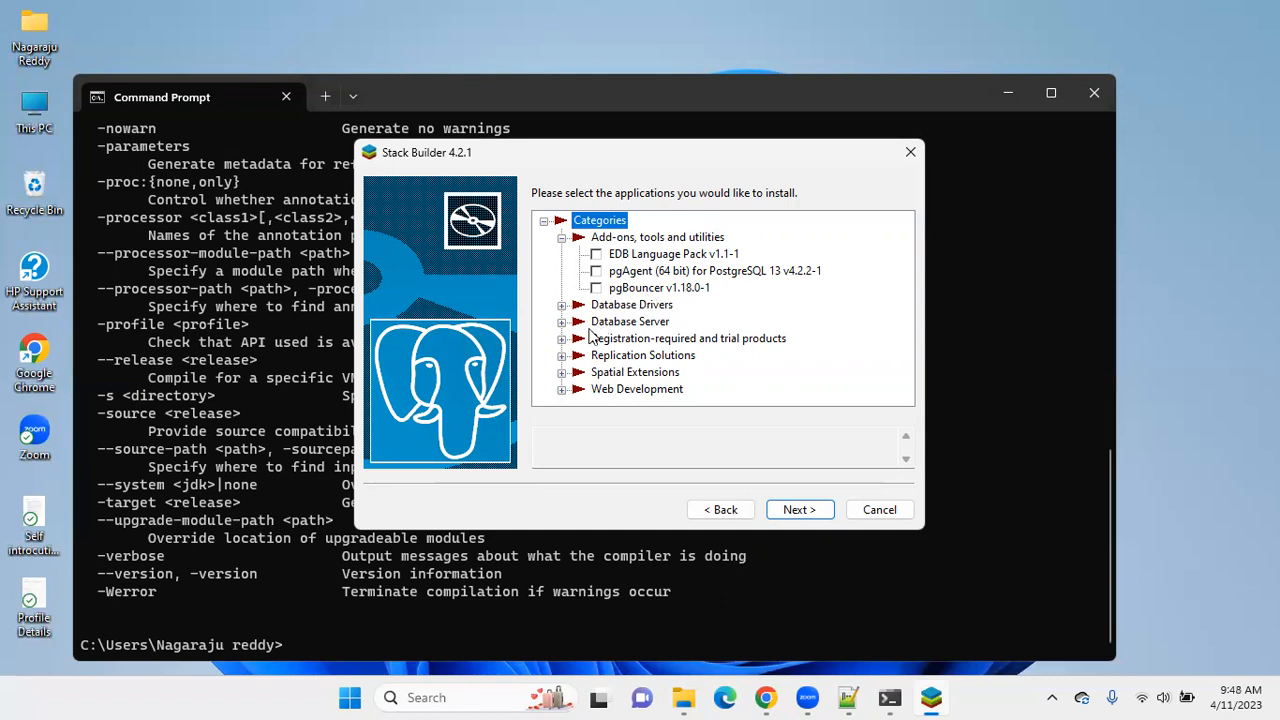
{"action": "left_click", "coordinate": [600, 256]}
{"action": "left_click", "coordinate": [600, 272]}
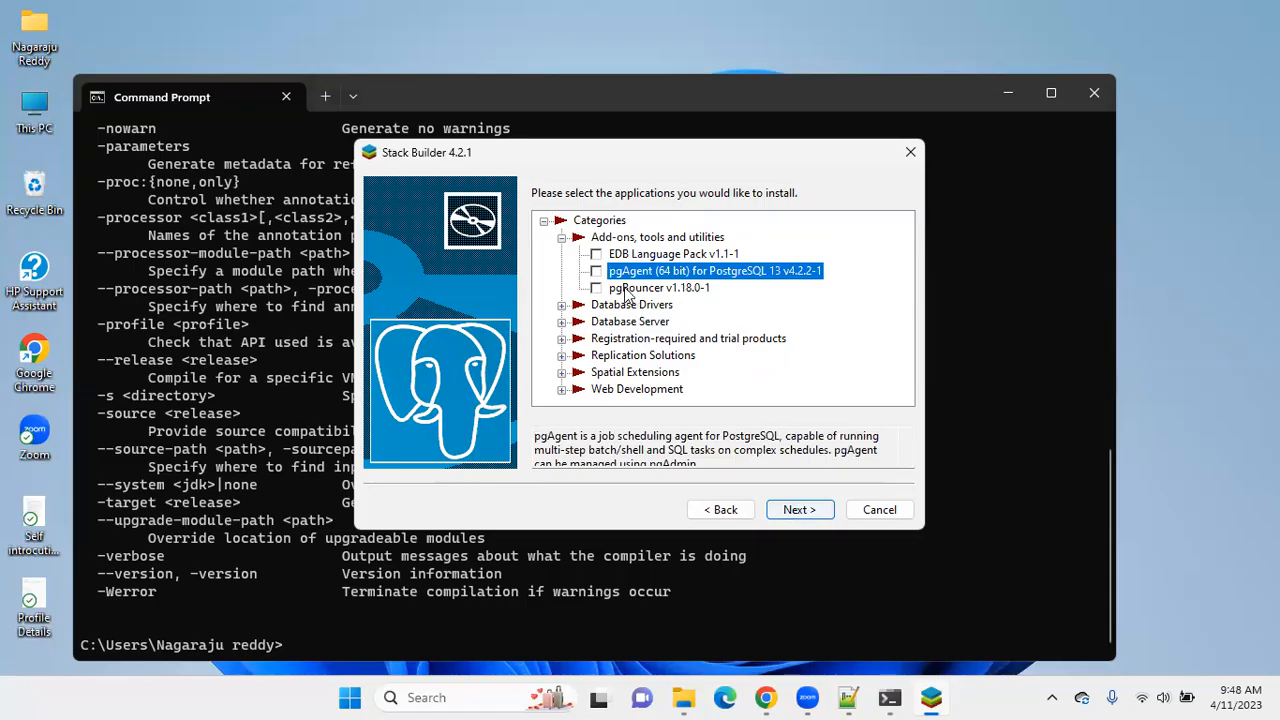
{"action": "left_click", "coordinate": [598, 256]}
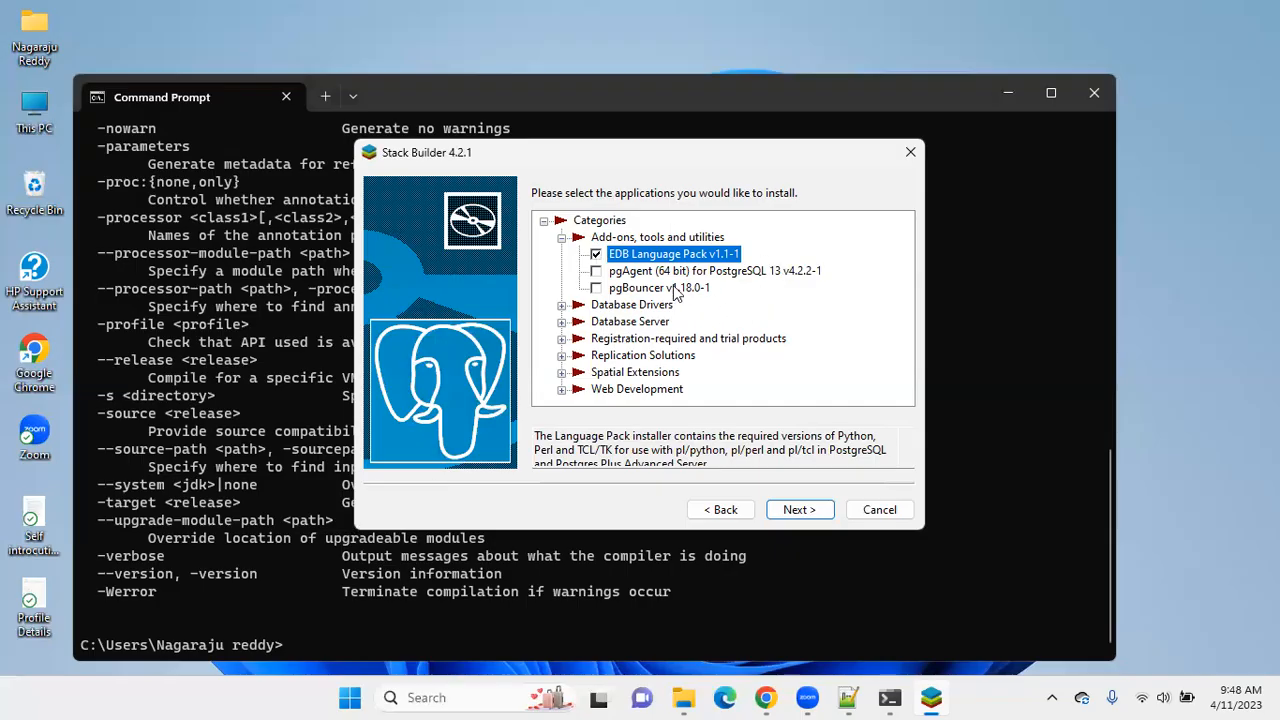
Exit the Stack Builder wizard without installing any additional applications, and close the Command Prompt window.
{"action": "left_click", "coordinate": [870, 515]}
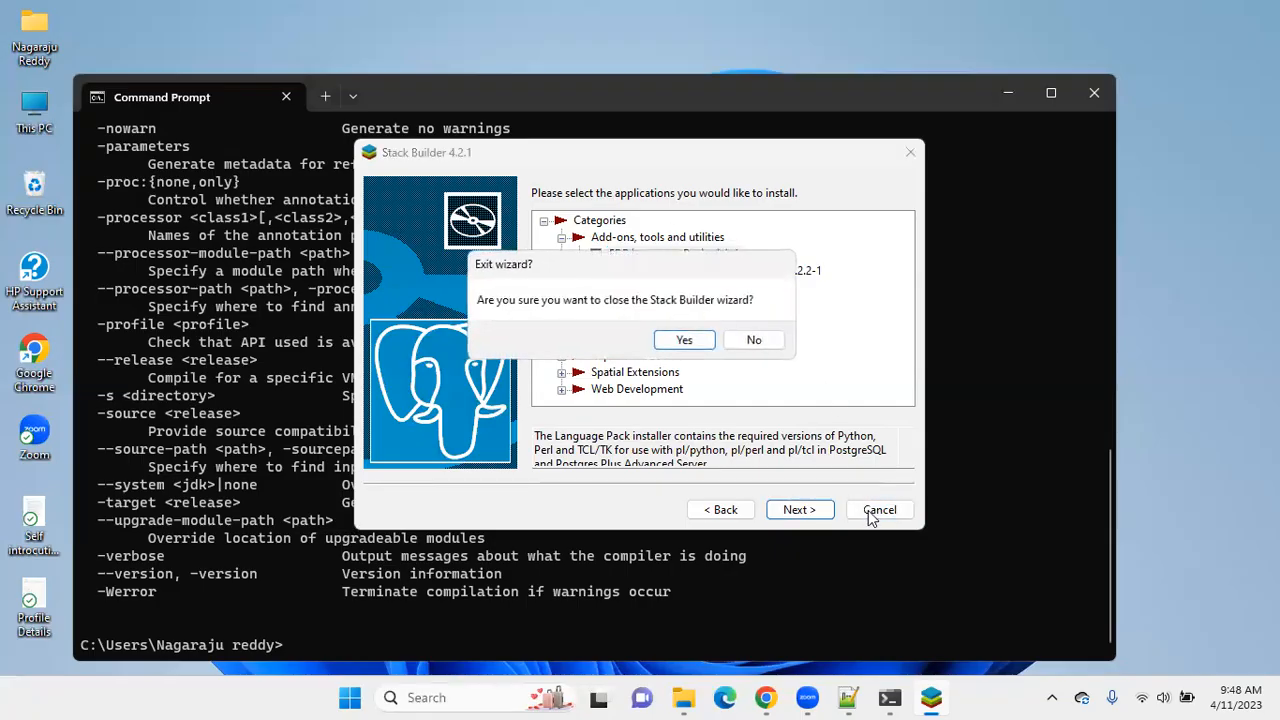
{"action": "left_click", "coordinate": [683, 341]}
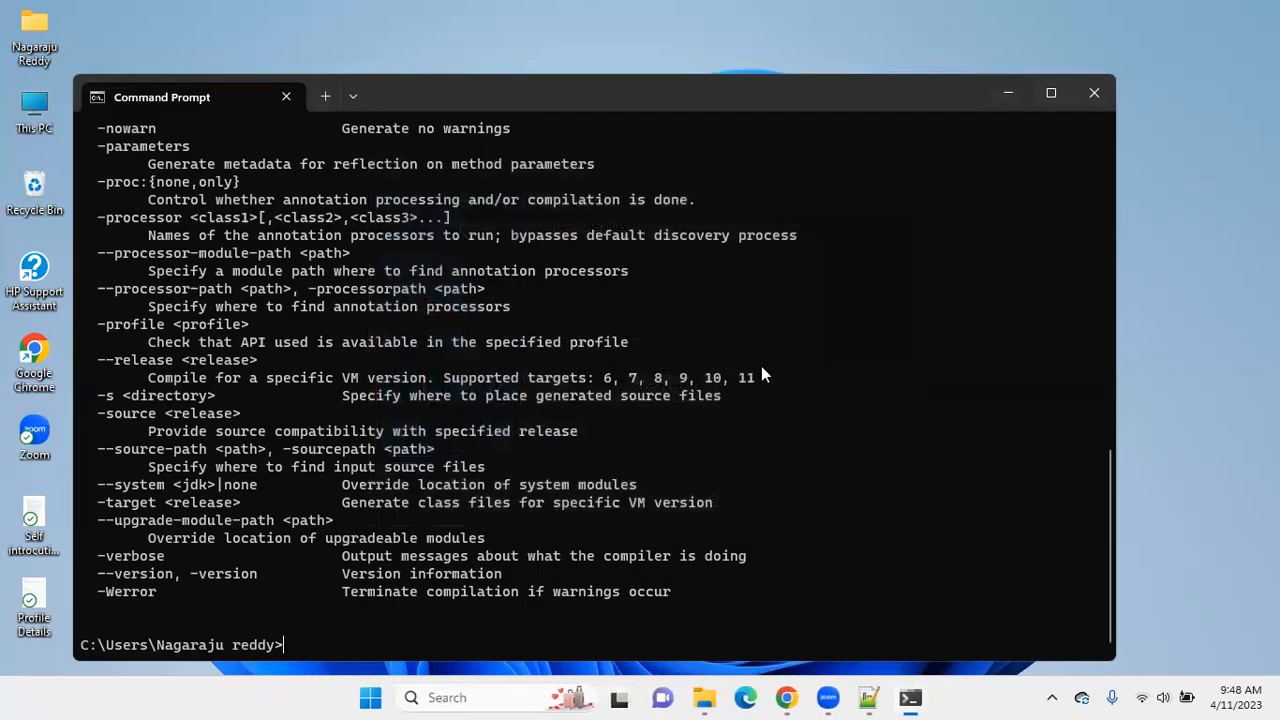
{"action": "left_click", "coordinate": [1105, 91]}
Switch to File Explorer and examine the installed files in C:\Program Files\PostgreSQL\13, including its data folder.
{"action": "left_click", "coordinate": [726, 697]}
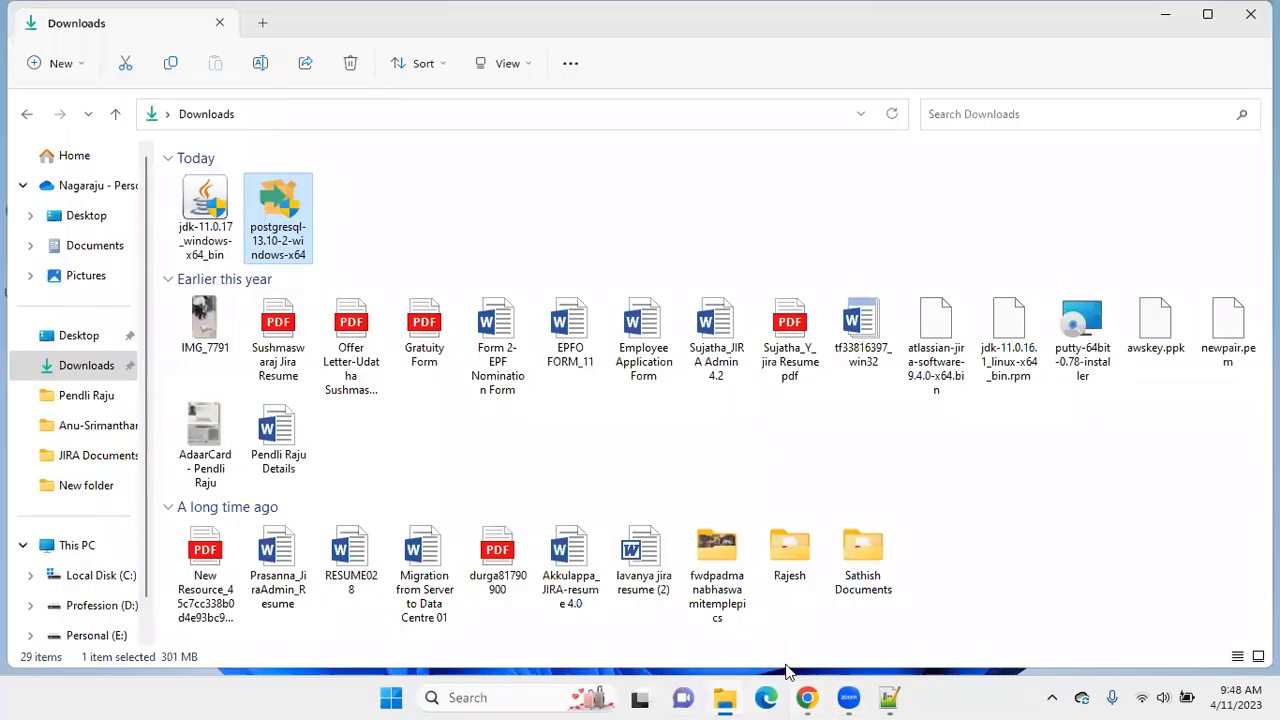
{"action": "left_click", "coordinate": [97, 580]}
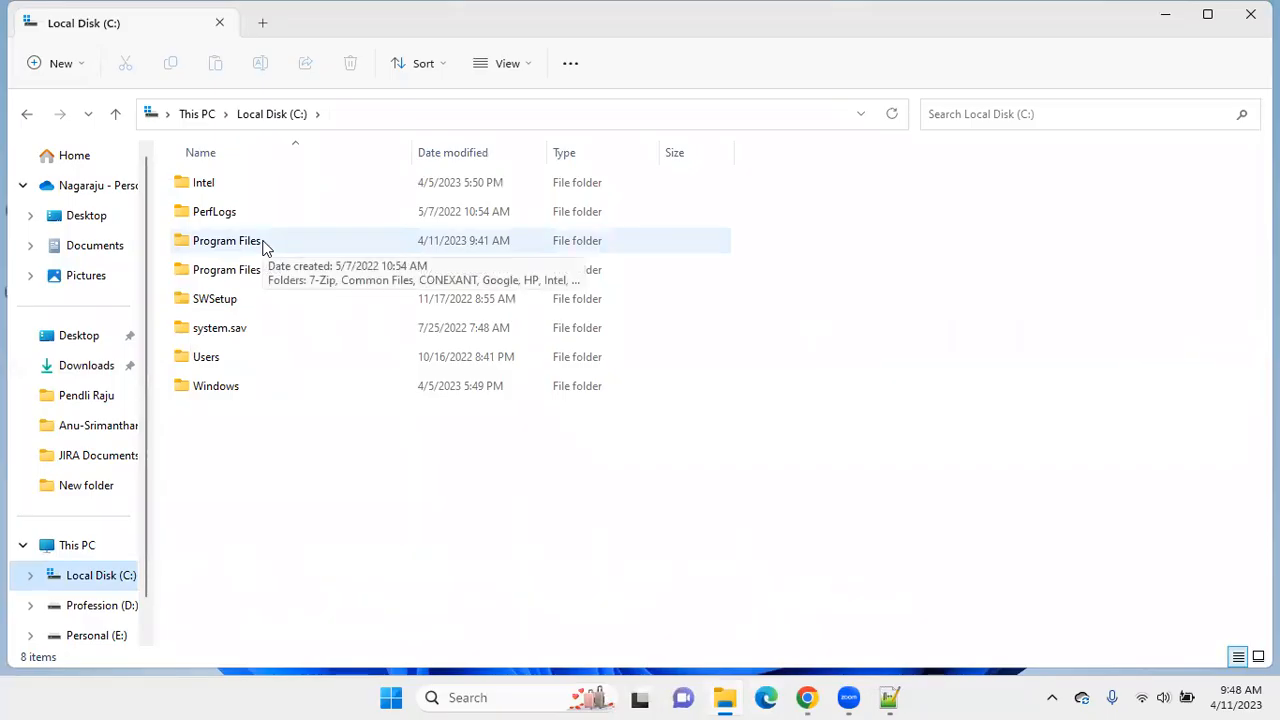
{"action": "double_click", "coordinate": [263, 246]}
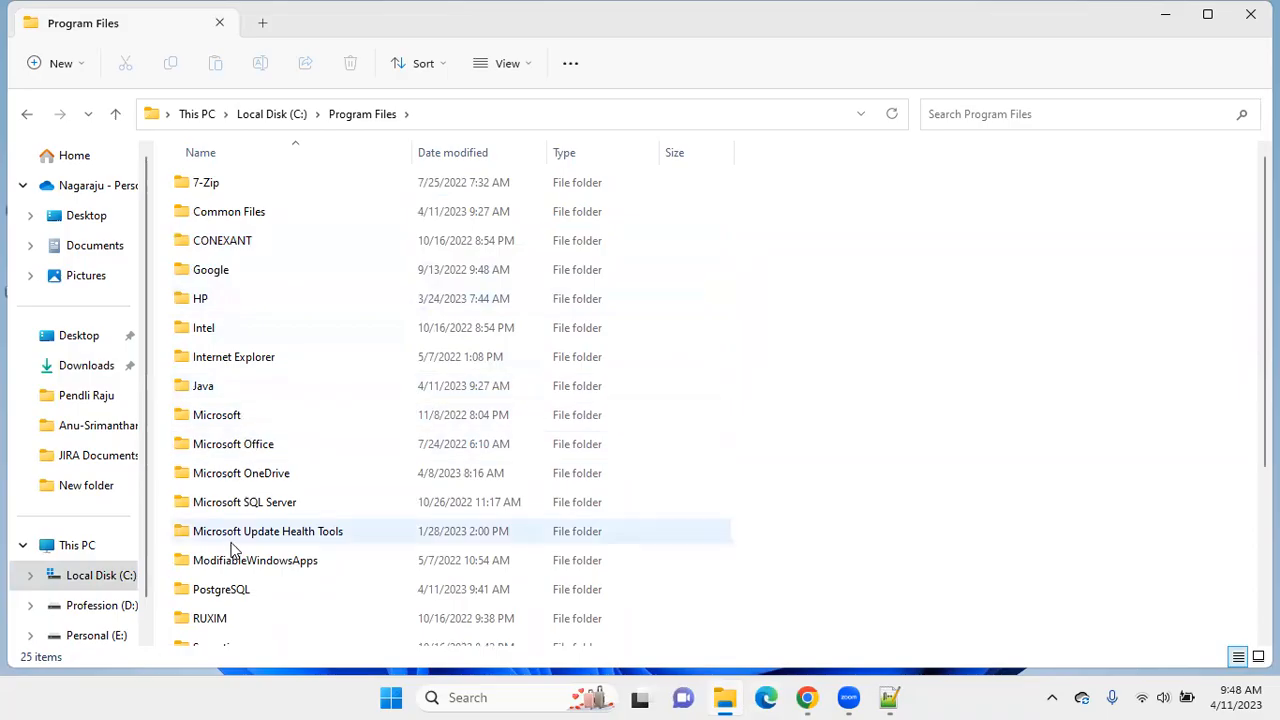
{"action": "double_click", "coordinate": [223, 598]}
{"action": "double_click", "coordinate": [209, 186]}
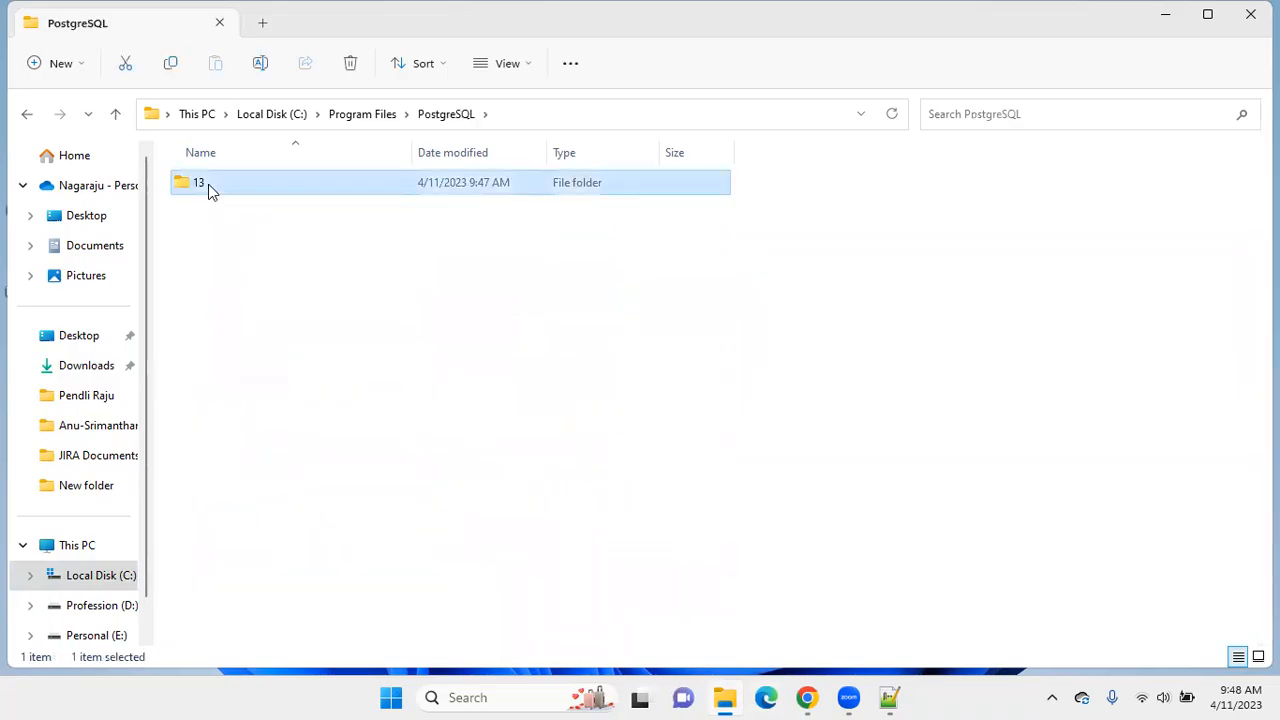
{"action": "double_click", "coordinate": [205, 212]}
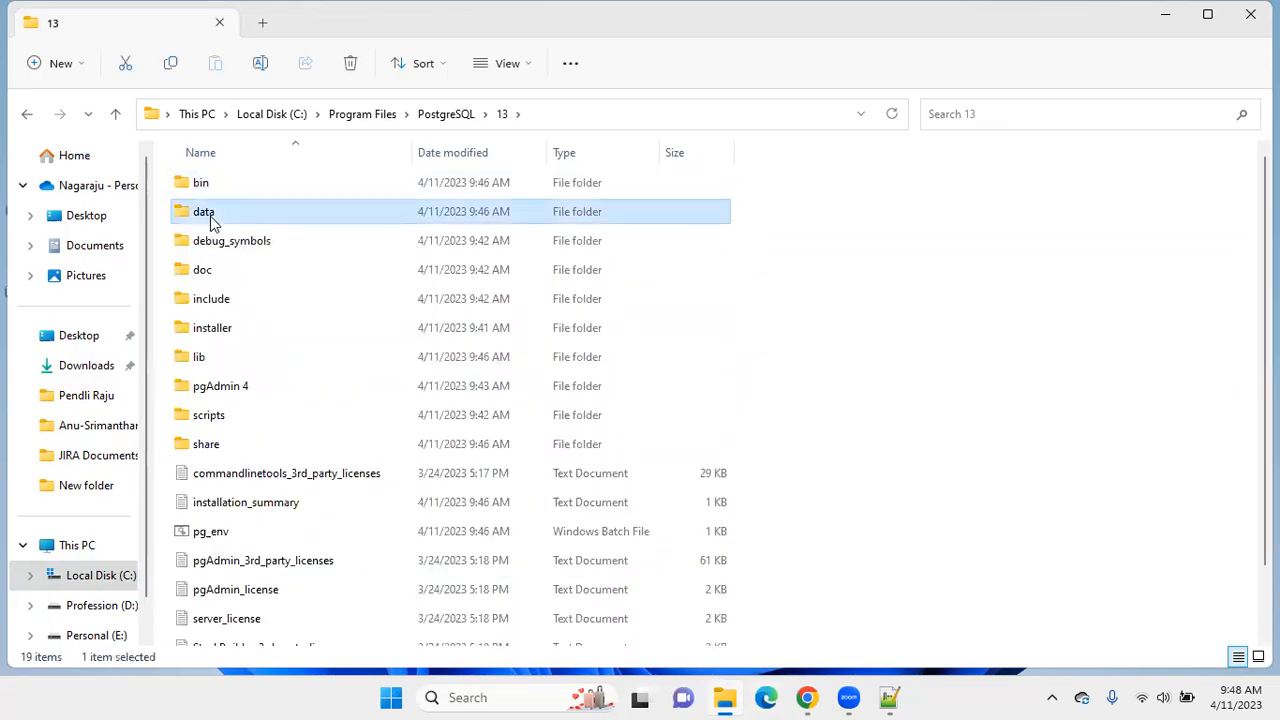
{"action": "left_click", "coordinate": [24, 116]}
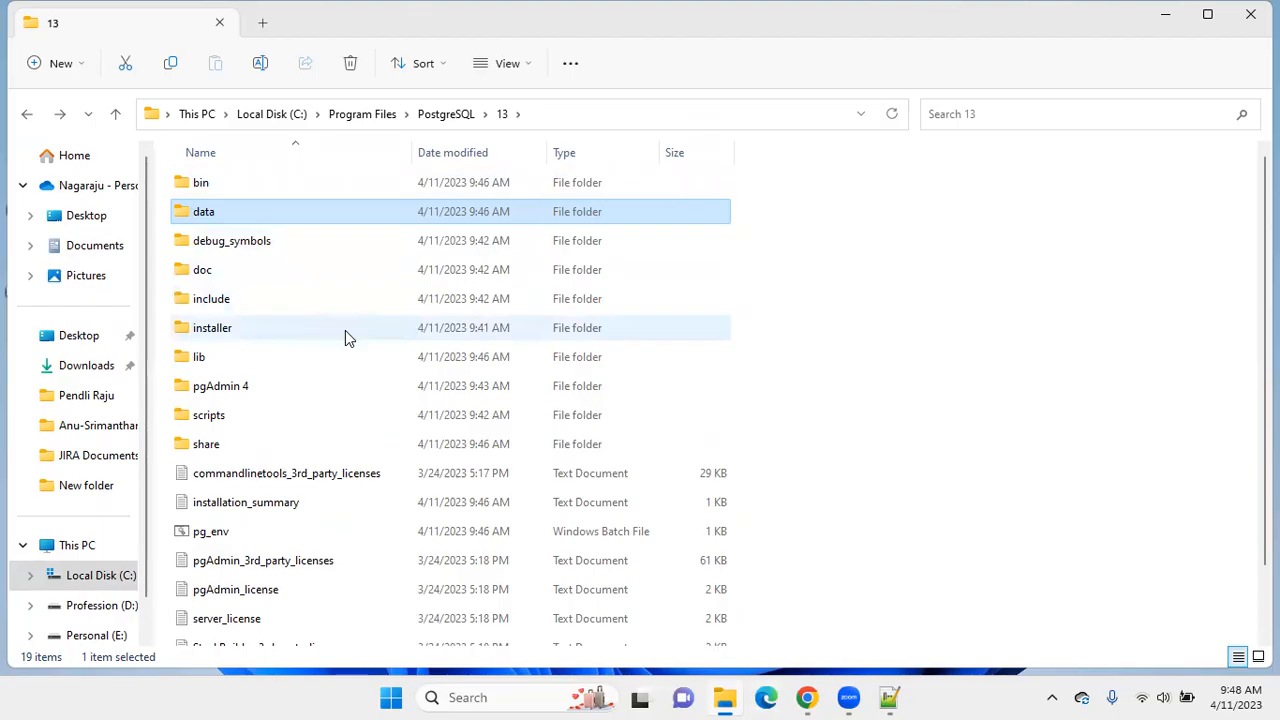
Close the PostgreSQL 13 folder window and launch pgAdmin 4.
{"action": "mouse_move", "coordinate": [345, 330]}
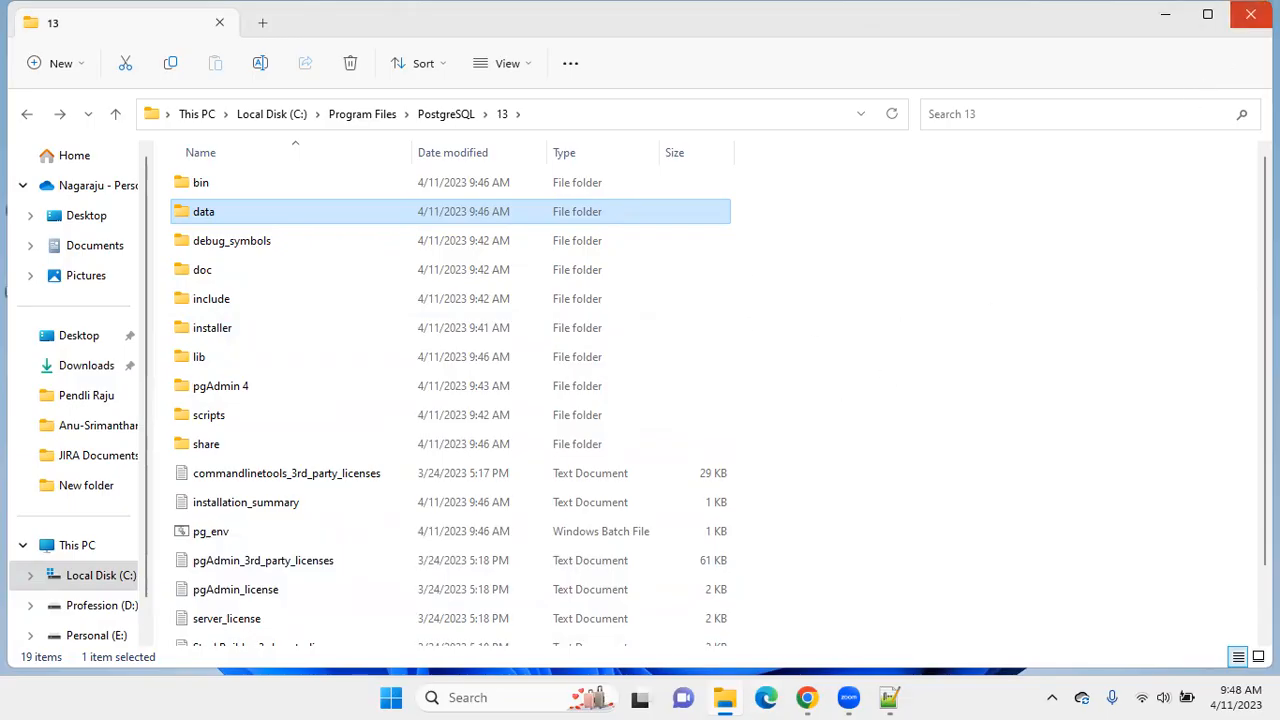
{"action": "left_click", "coordinate": [1250, 14]}
{"action": "left_click", "coordinate": [487, 698]}
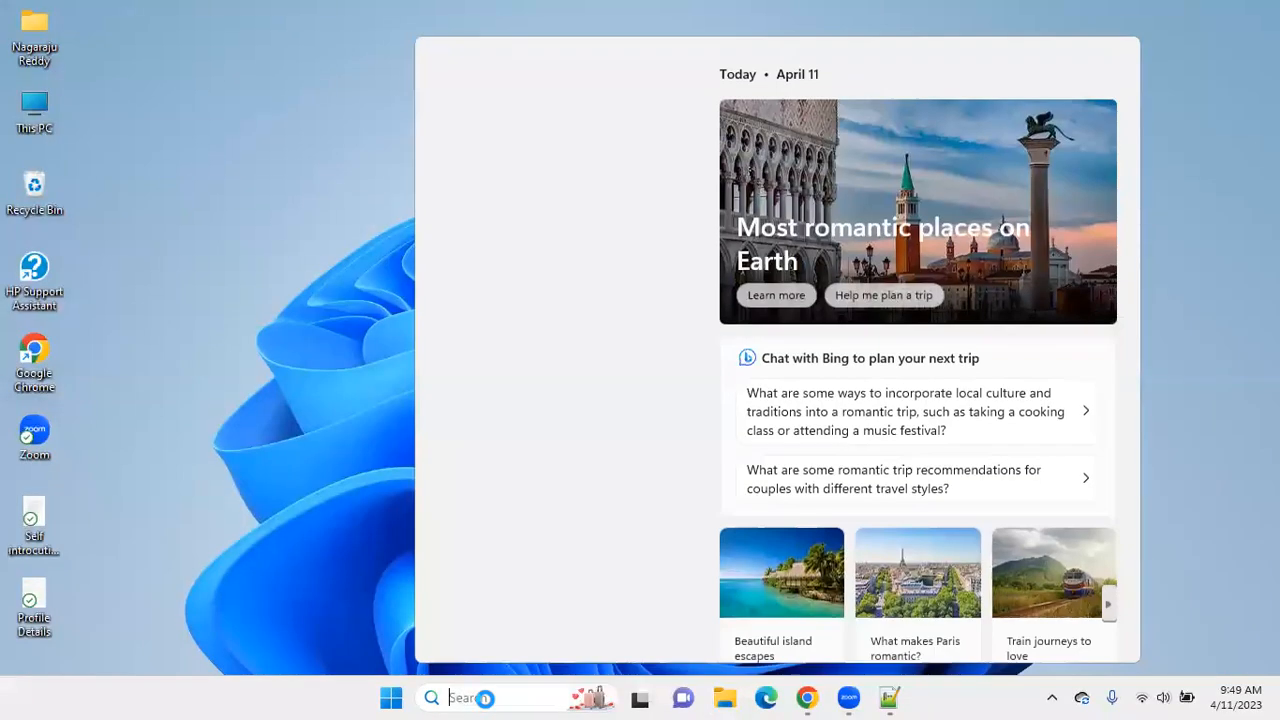
{"action": "type", "text": "pgad"}
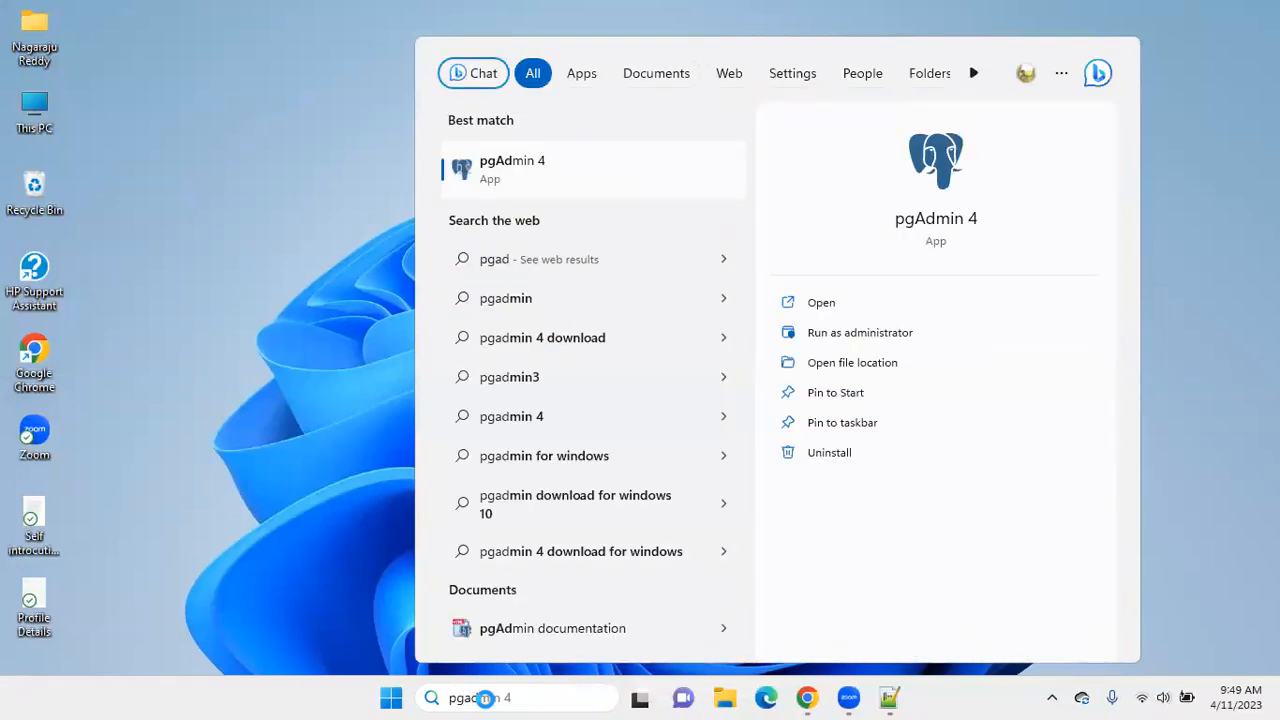
{"action": "key", "text": "Return"}
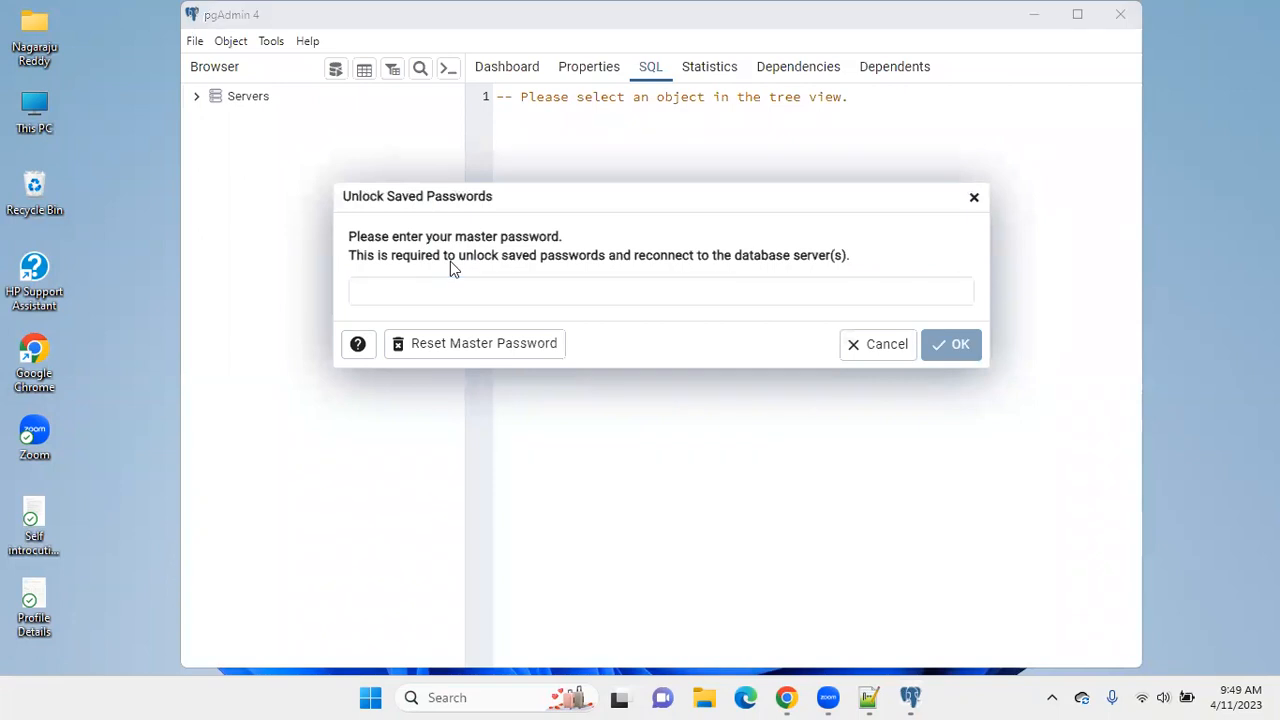
Unlock pgAdmin with the master password and connect to the PostgreSQL 13 server with the postgres user's password.
{"action": "left_click", "coordinate": [417, 289]}
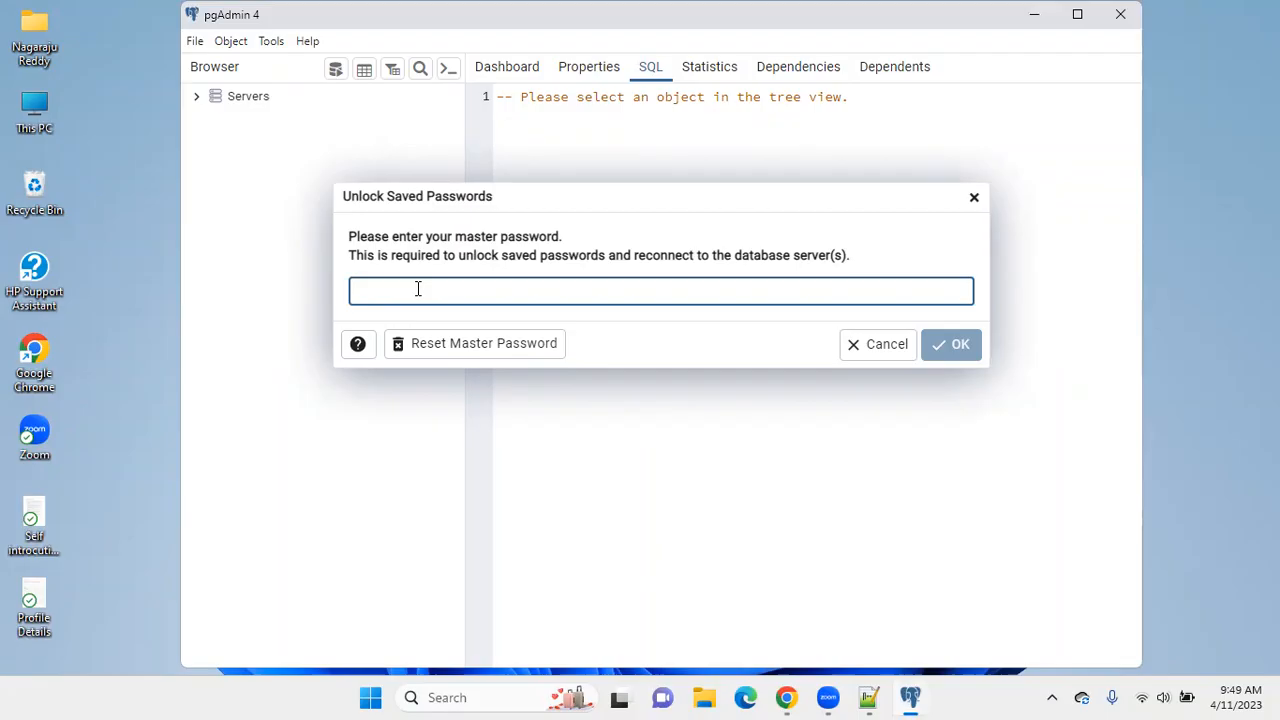
{"action": "type", "text": "••"}
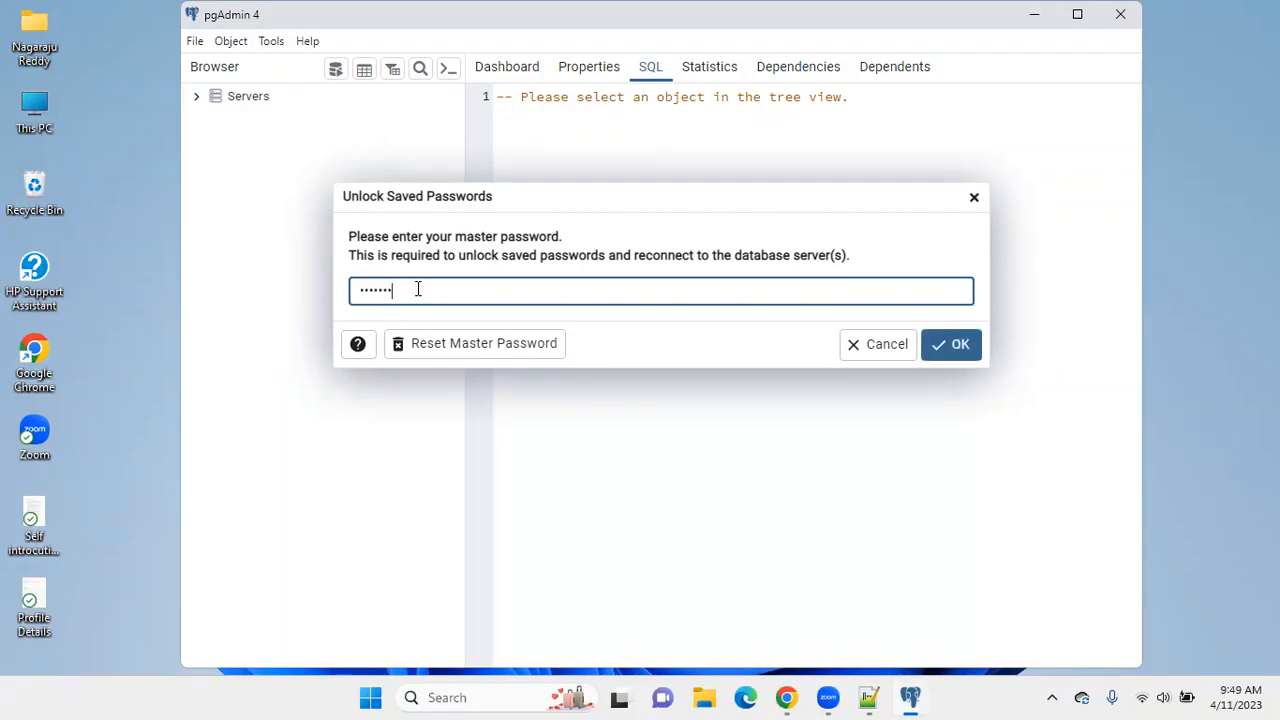
{"action": "left_click", "coordinate": [958, 343]}
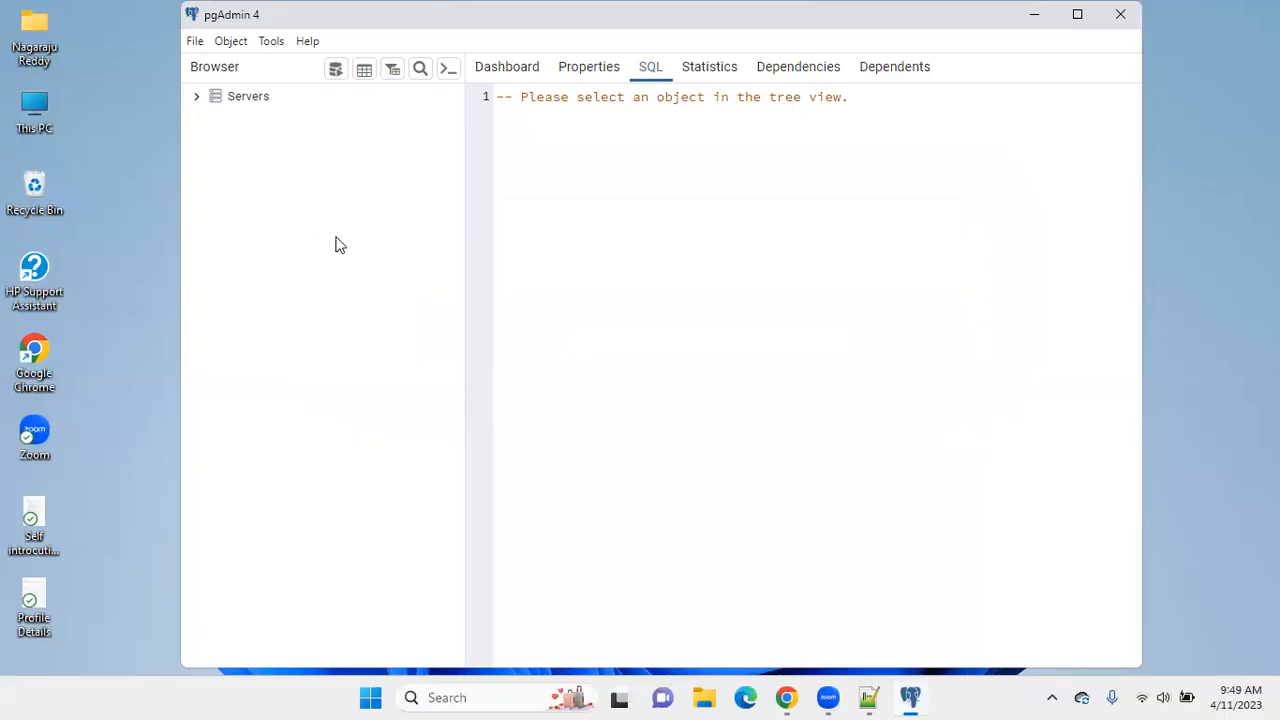
{"action": "left_click", "coordinate": [196, 96]}
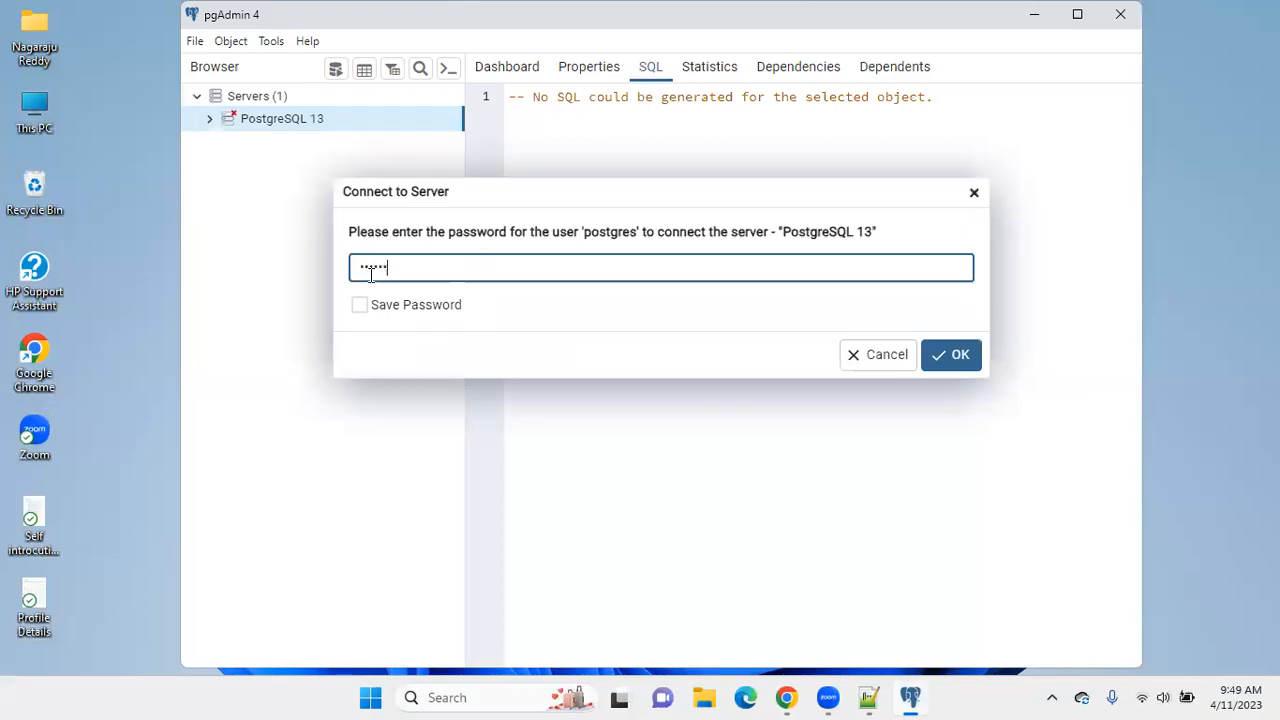
{"action": "left_click", "coordinate": [955, 354]}
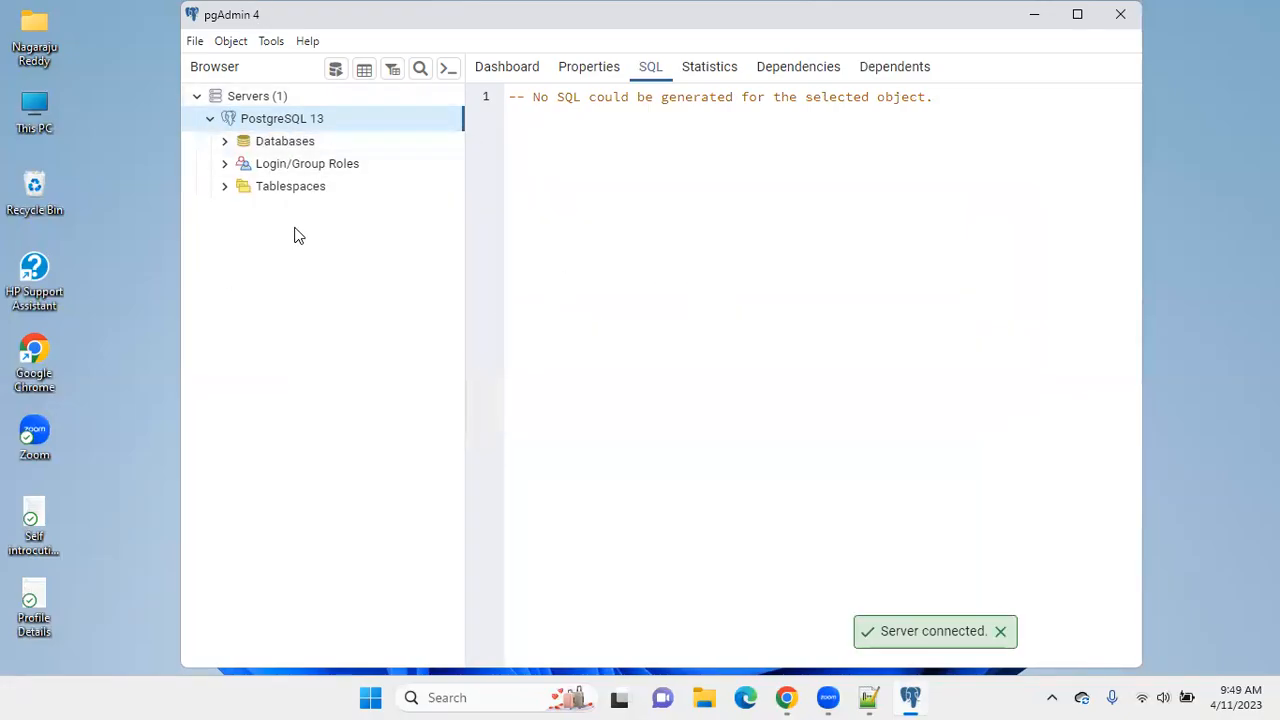
Expand the postgres database down to its public schema and check whether Tables contains anything.
{"action": "left_click", "coordinate": [227, 143]}
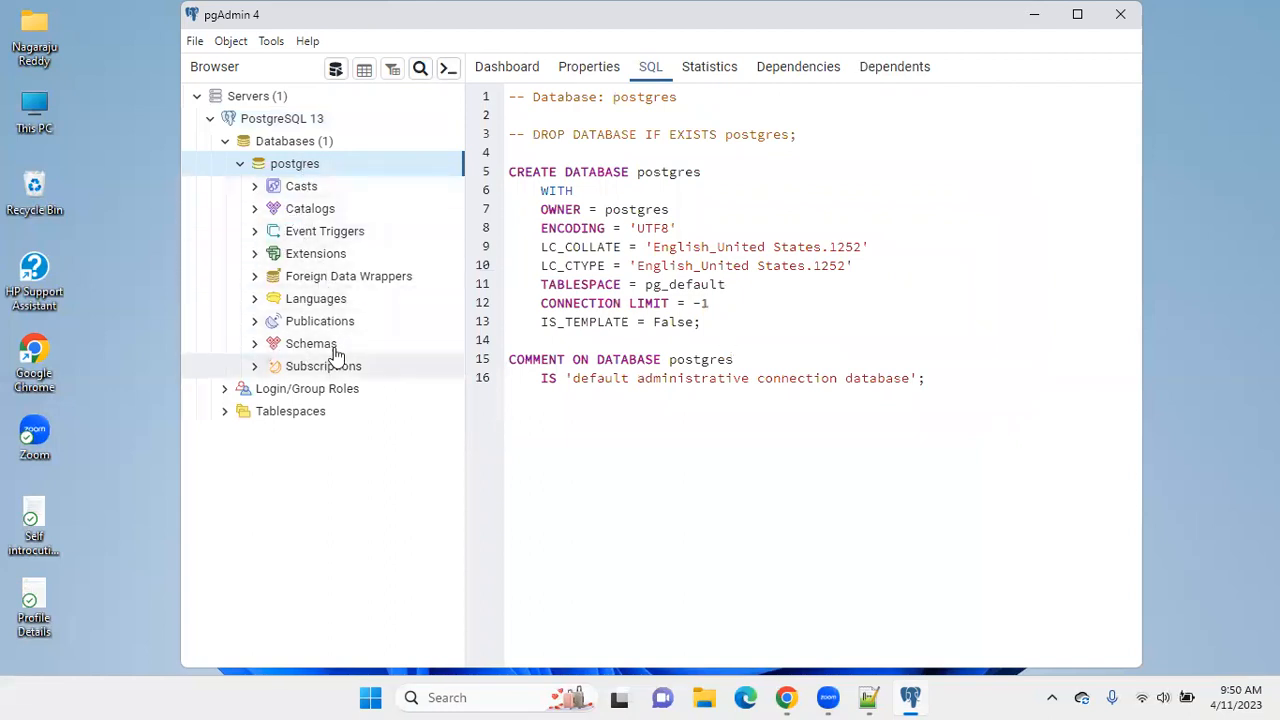
{"action": "left_click", "coordinate": [255, 345]}
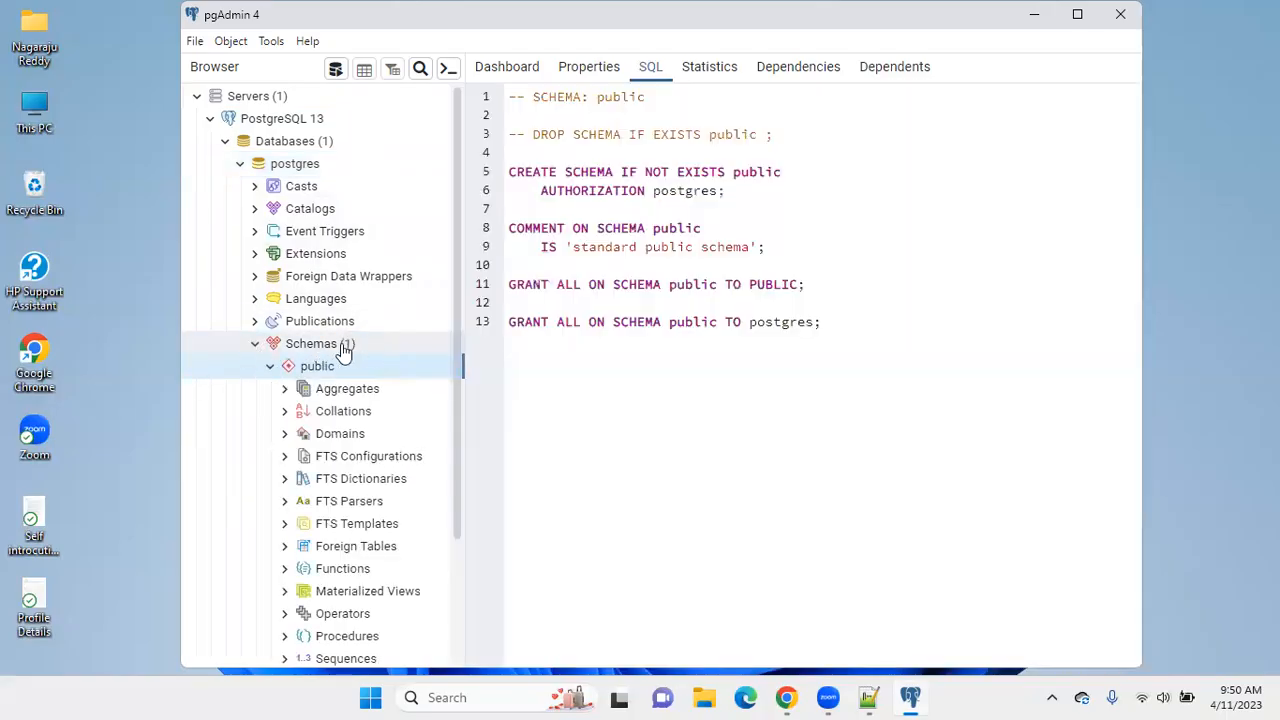
{"action": "scroll", "coordinate": [337, 368], "scroll_direction": "down", "scroll_amount": 2}
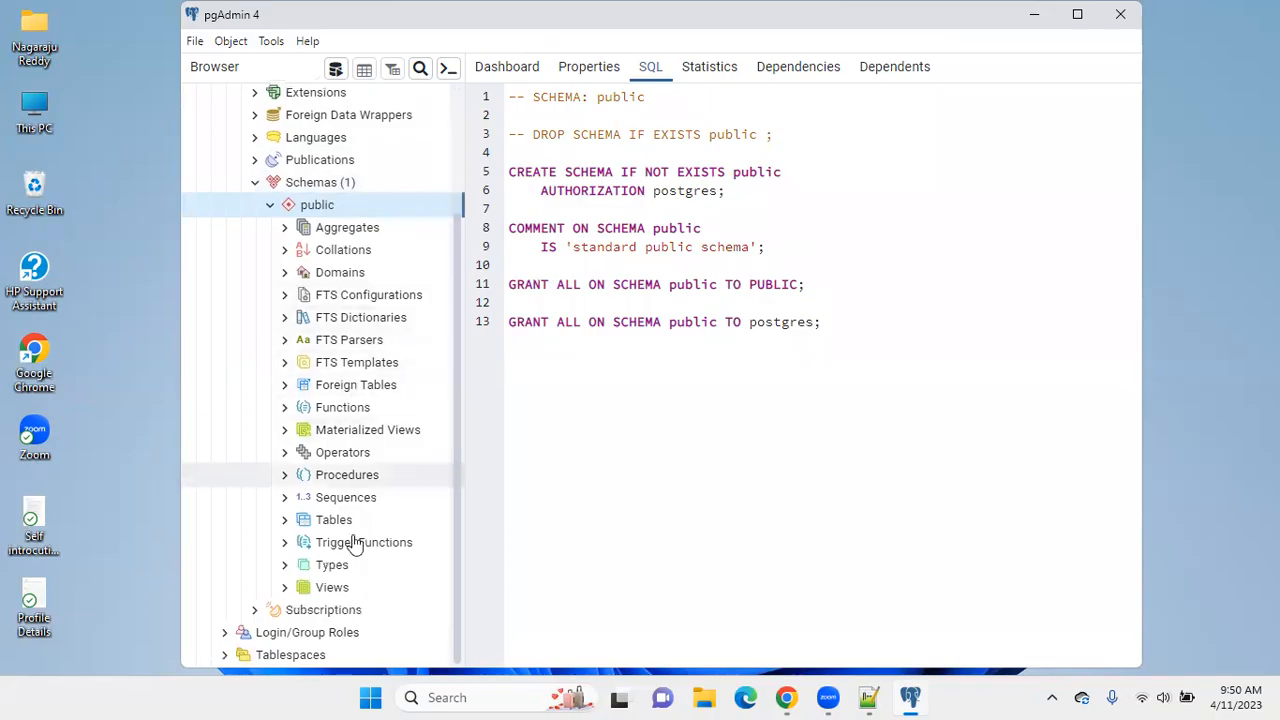
{"action": "left_click", "coordinate": [283, 522]}
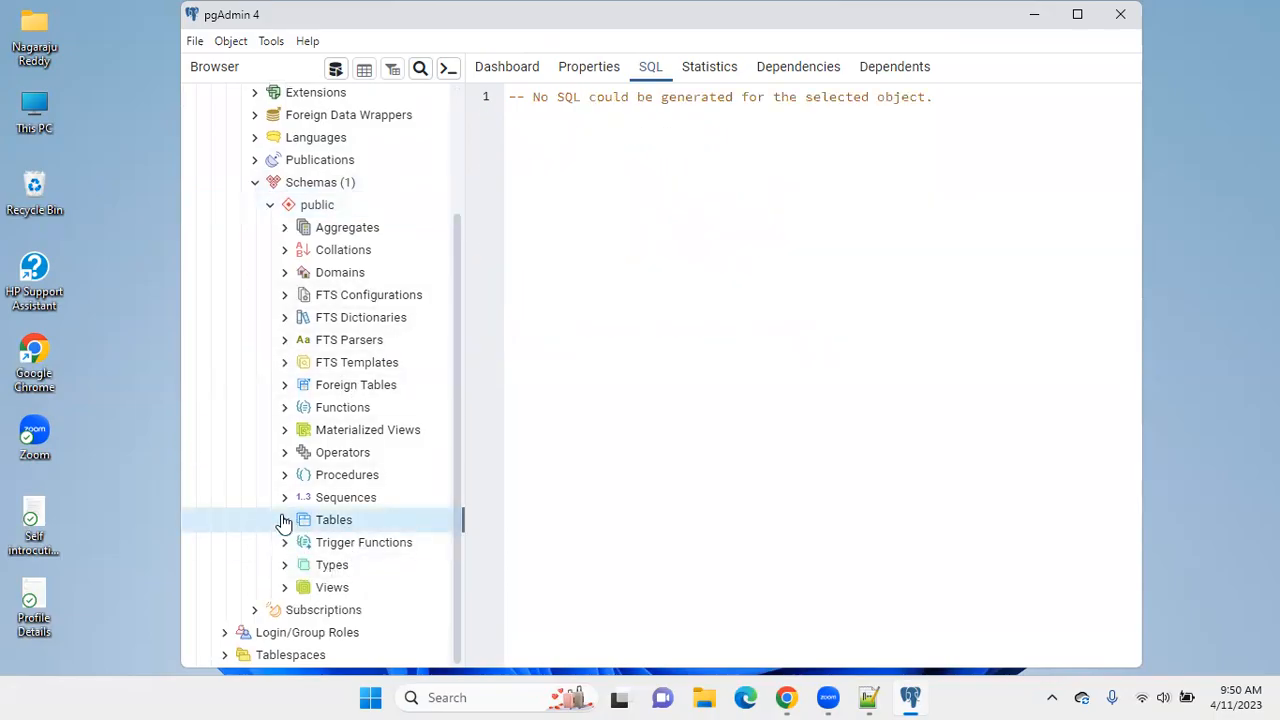
{"action": "scroll", "coordinate": [259, 448], "scroll_direction": "up", "scroll_amount": 2}
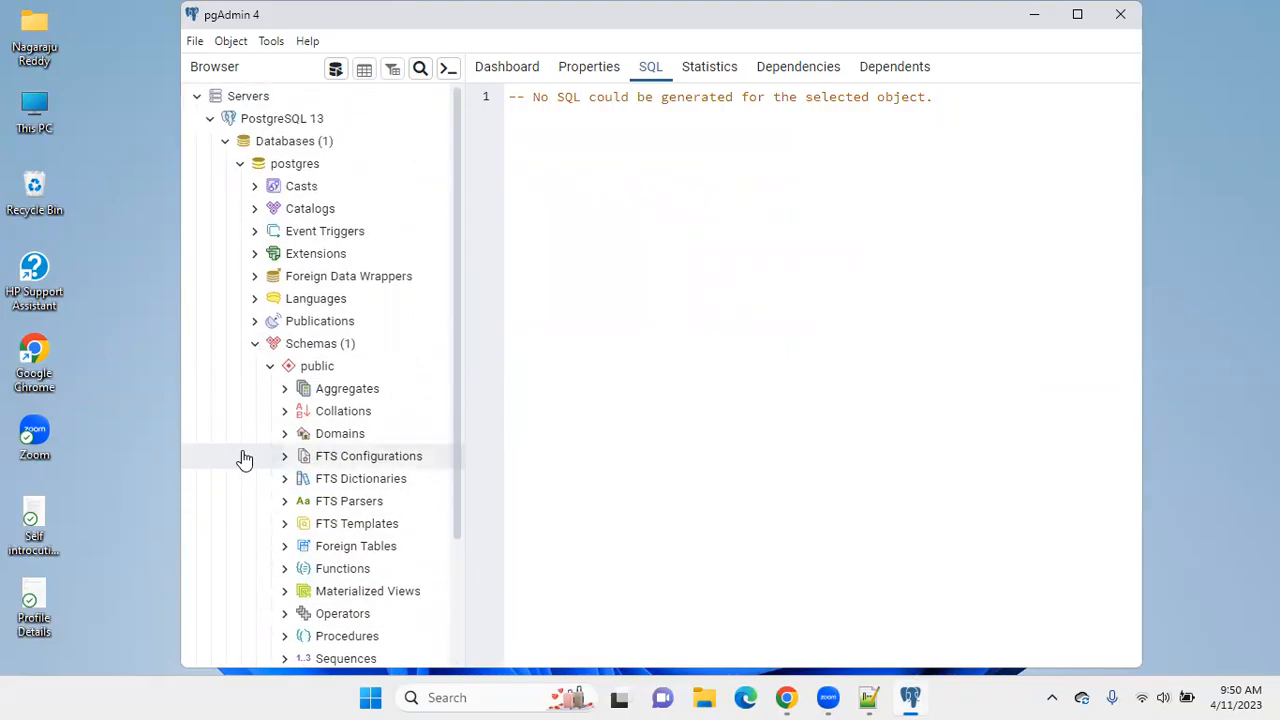
Review the actions available for the postgres database and the creation options for its Schemas node.
{"action": "right_click", "coordinate": [343, 168]}
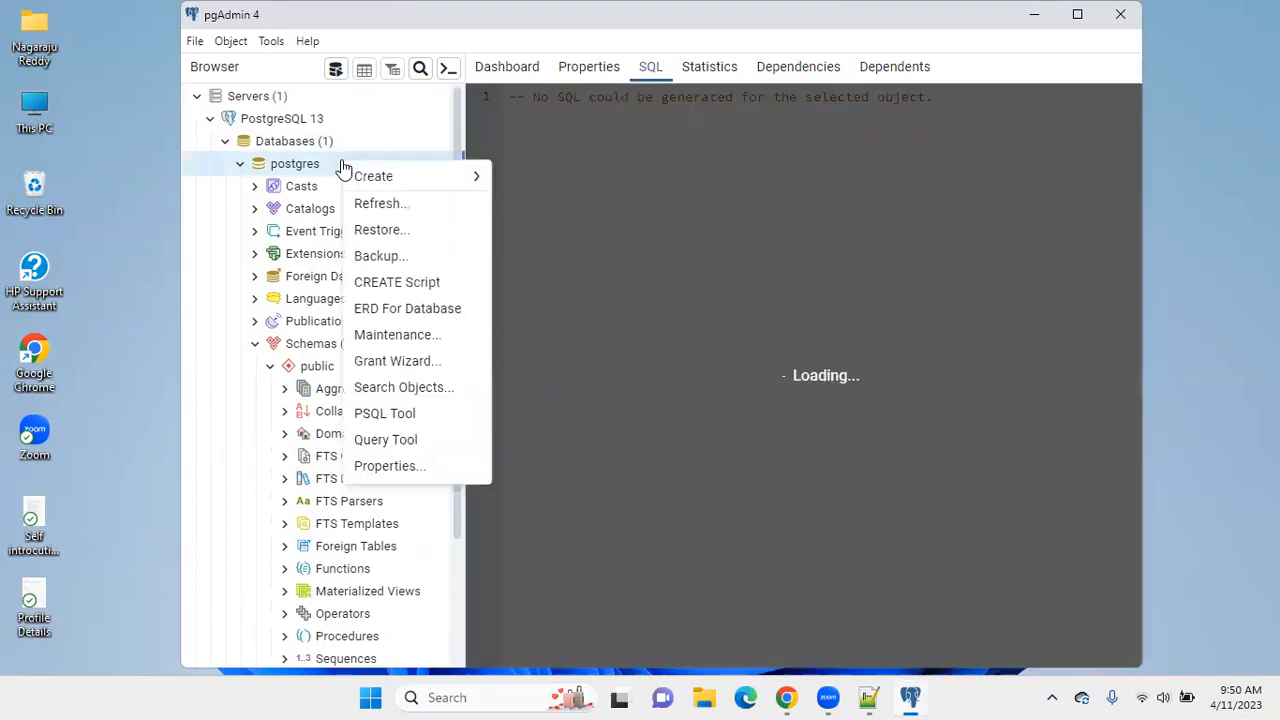
{"action": "mouse_move", "coordinate": [372, 178]}
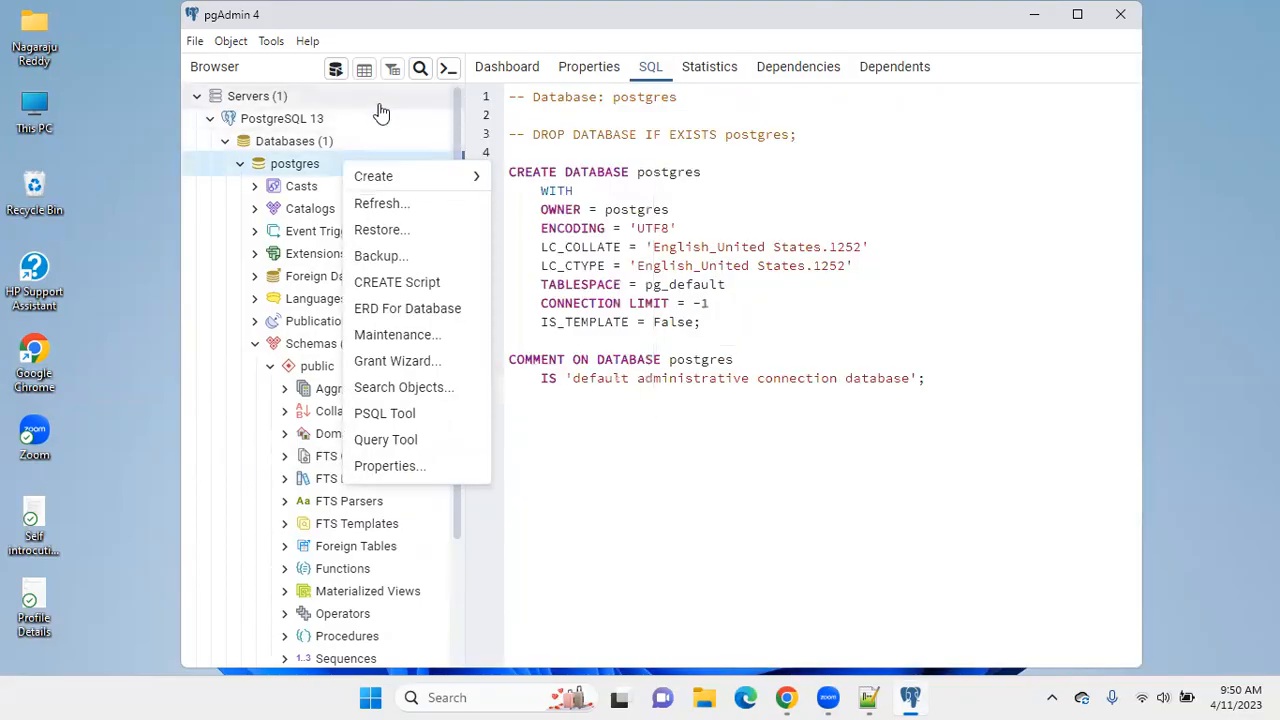
{"action": "left_click", "coordinate": [755, 481]}
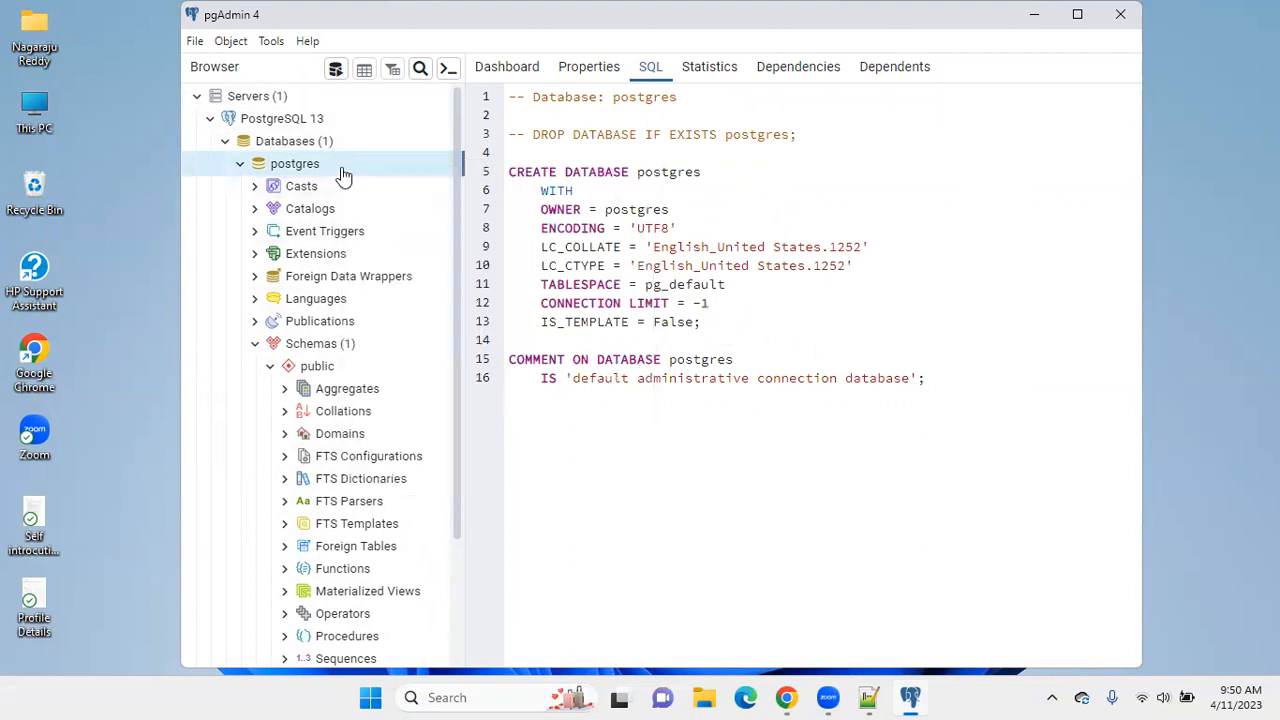
{"action": "right_click", "coordinate": [303, 352]}
{"action": "mouse_move", "coordinate": [366, 368]}
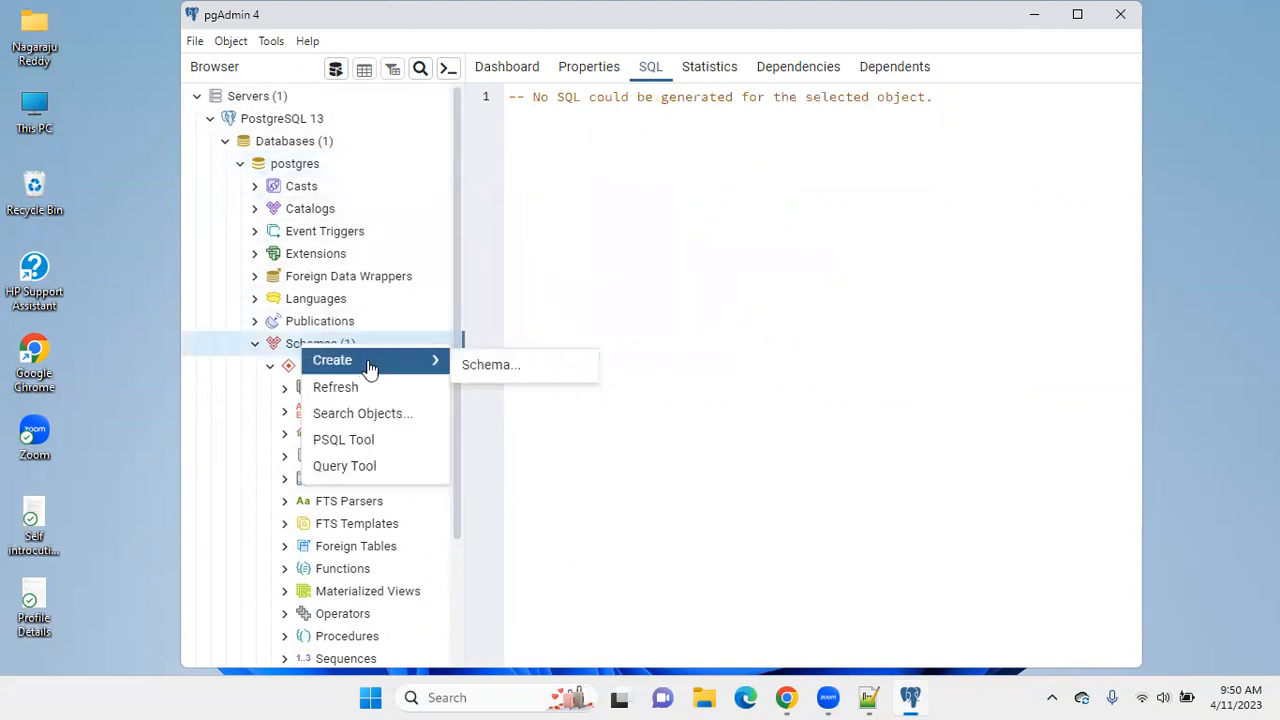
{"action": "left_click", "coordinate": [662, 511]}
Recheck the Tables node of the public schema, and examine the server's Login/Group Roles with their creation option.
{"action": "scroll", "coordinate": [333, 274], "scroll_direction": "down", "scroll_amount": 2}
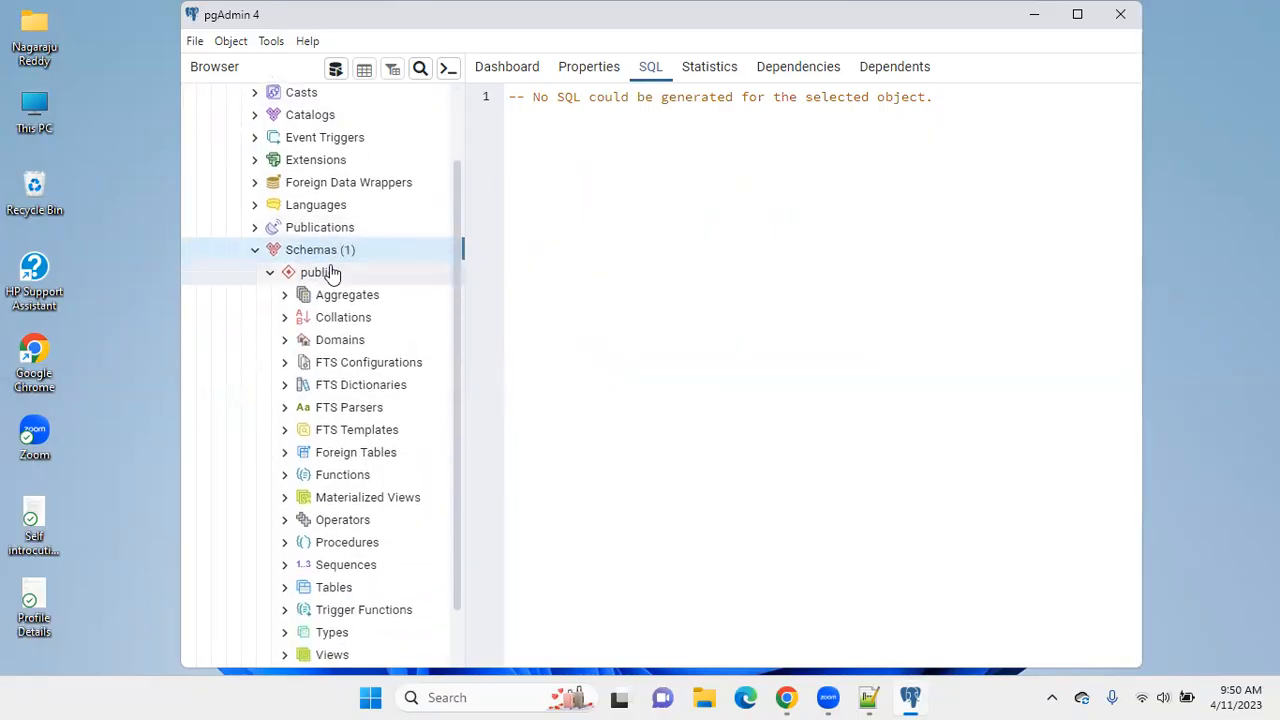
{"action": "left_click", "coordinate": [270, 280]}
{"action": "left_click", "coordinate": [271, 368]}
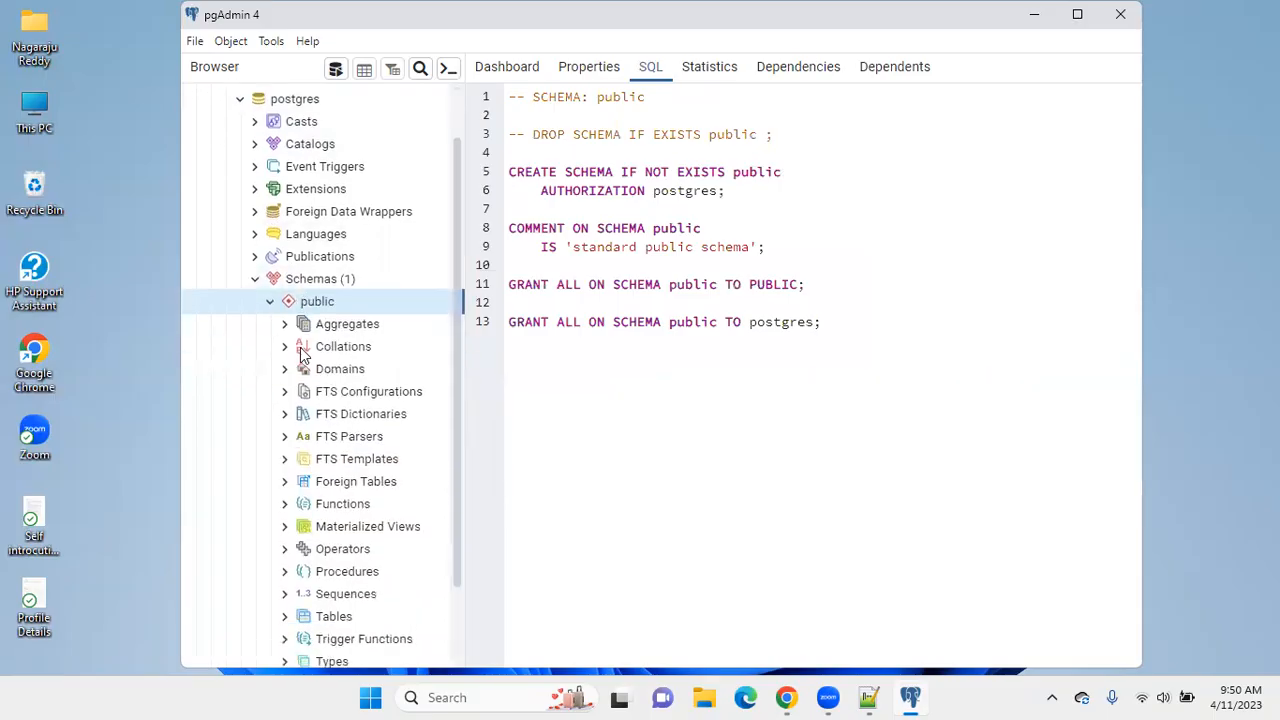
{"action": "scroll", "coordinate": [300, 355], "scroll_direction": "down", "scroll_amount": 2}
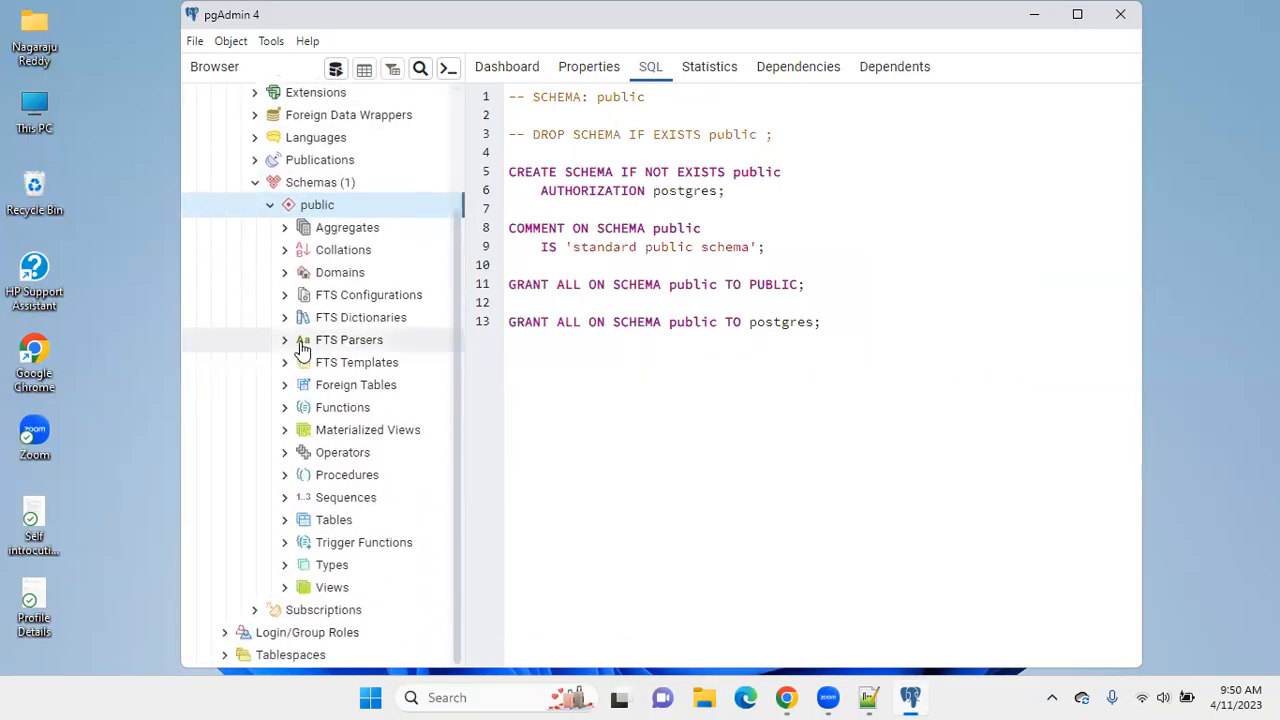
{"action": "left_click", "coordinate": [285, 522]}
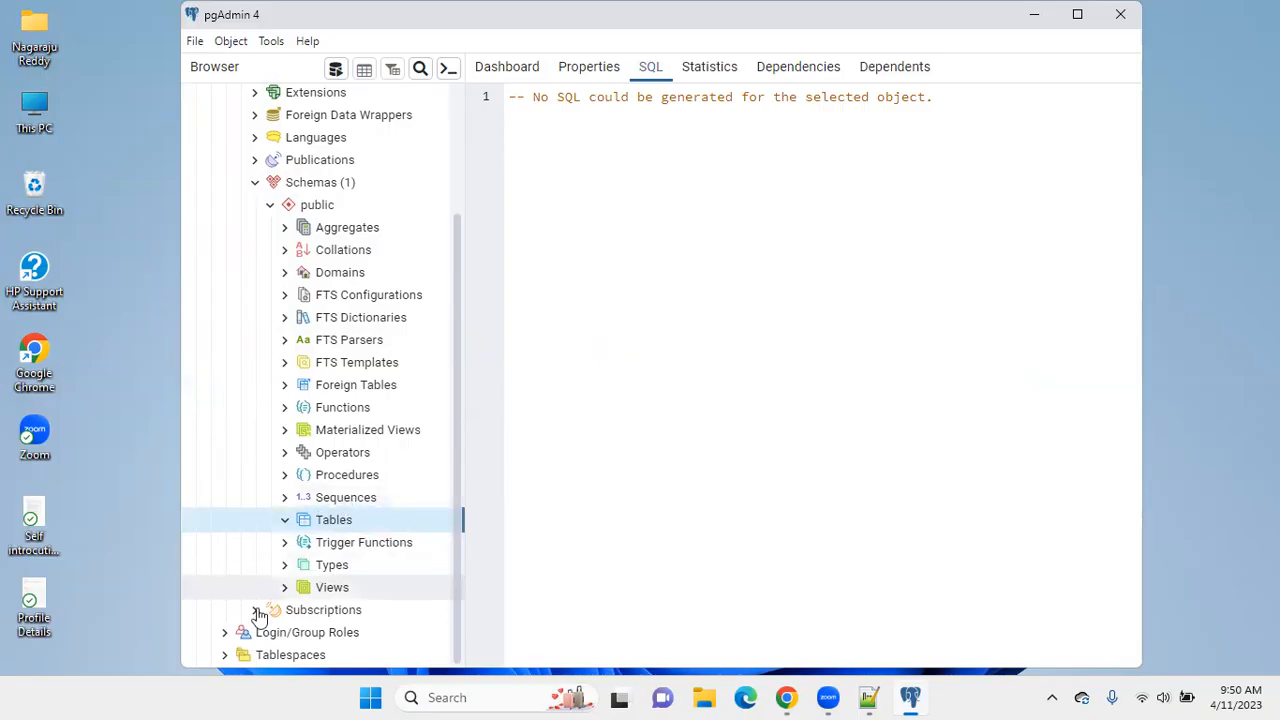
{"action": "left_click", "coordinate": [229, 633]}
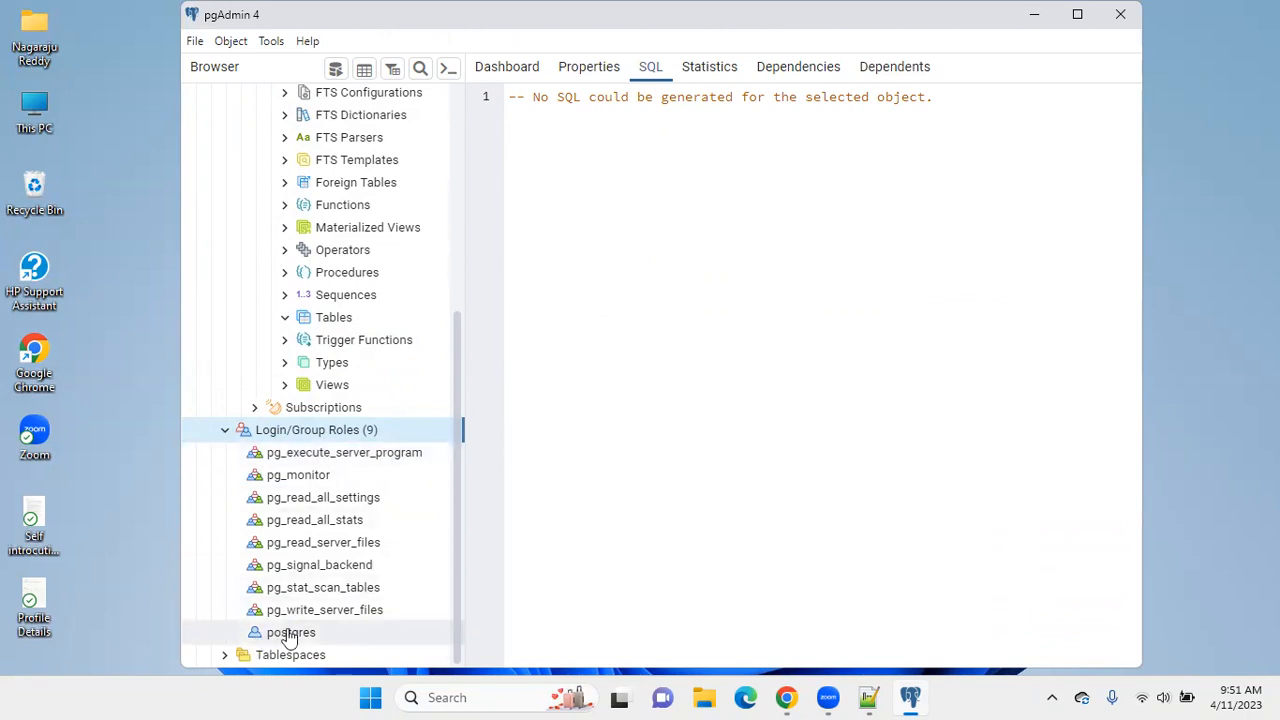
{"action": "right_click", "coordinate": [360, 437]}
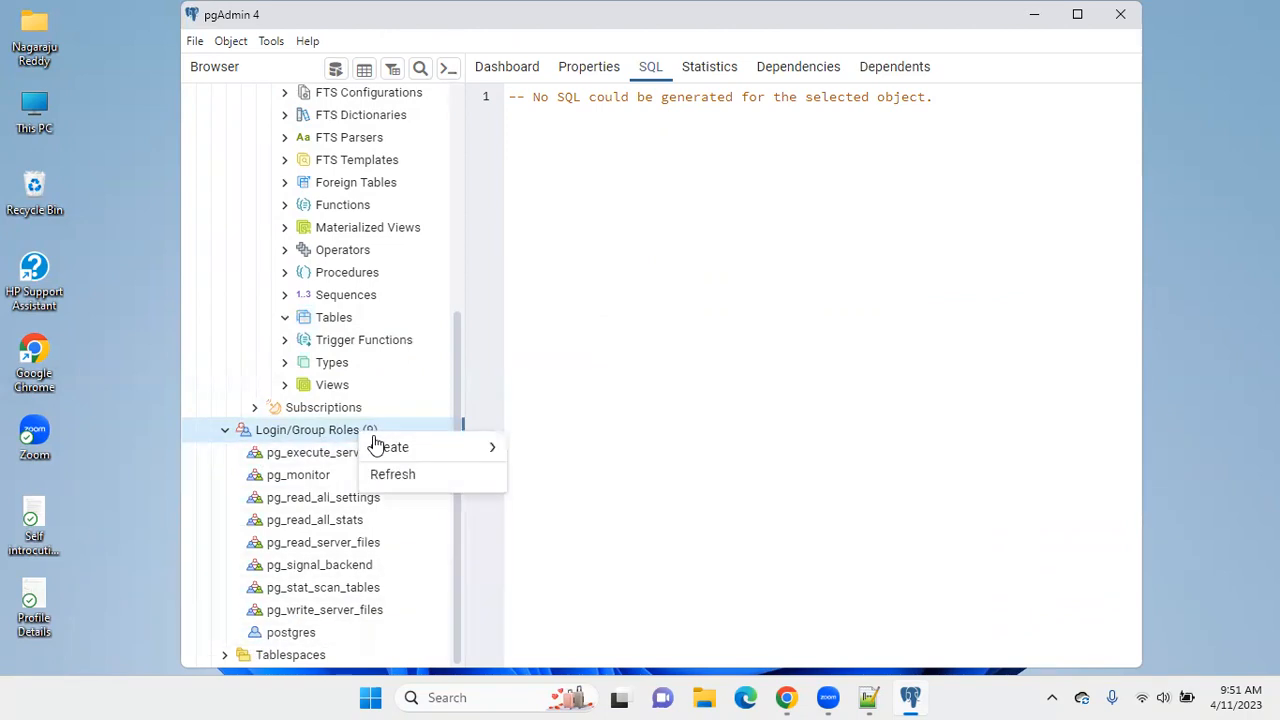
{"action": "mouse_move", "coordinate": [380, 450]}
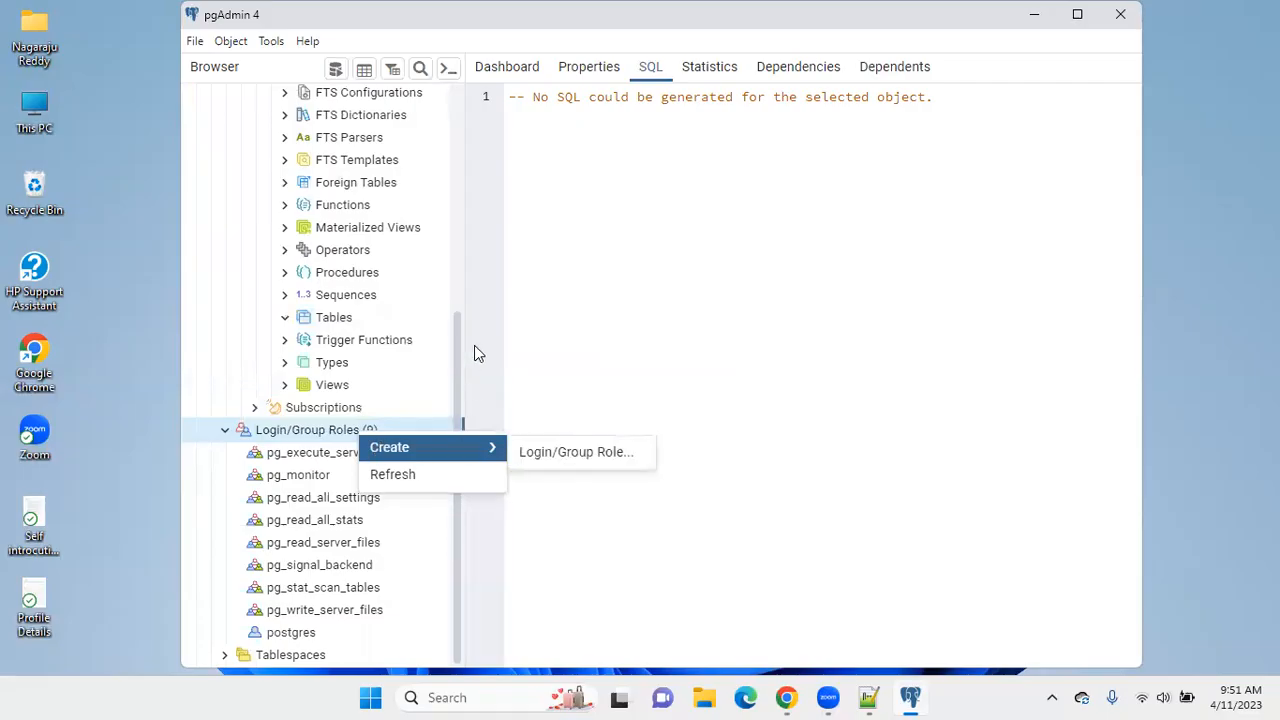
Open a Command Prompt window, minimize it, and return to the pgAdmin 4 object tree.
{"action": "left_click", "coordinate": [458, 697]}
{"action": "type", "text": "cmd"}
{"action": "key", "text": "Return"}
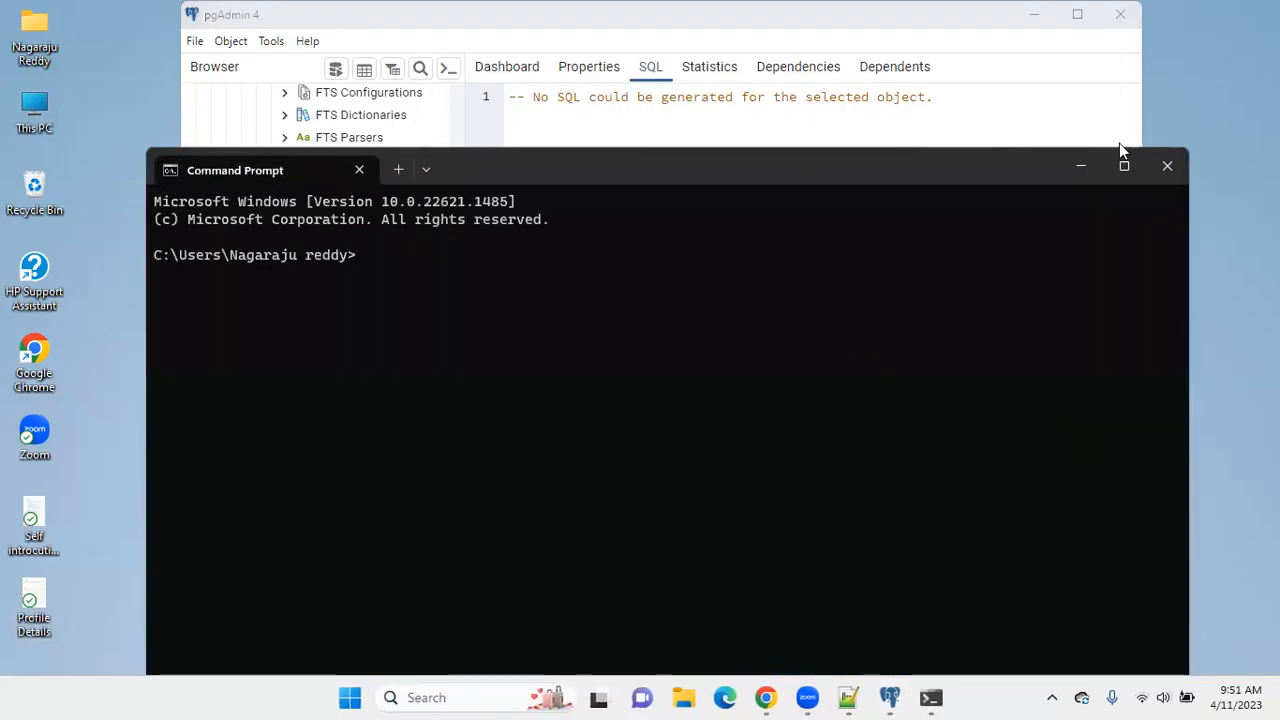
{"action": "left_click", "coordinate": [1089, 170]}
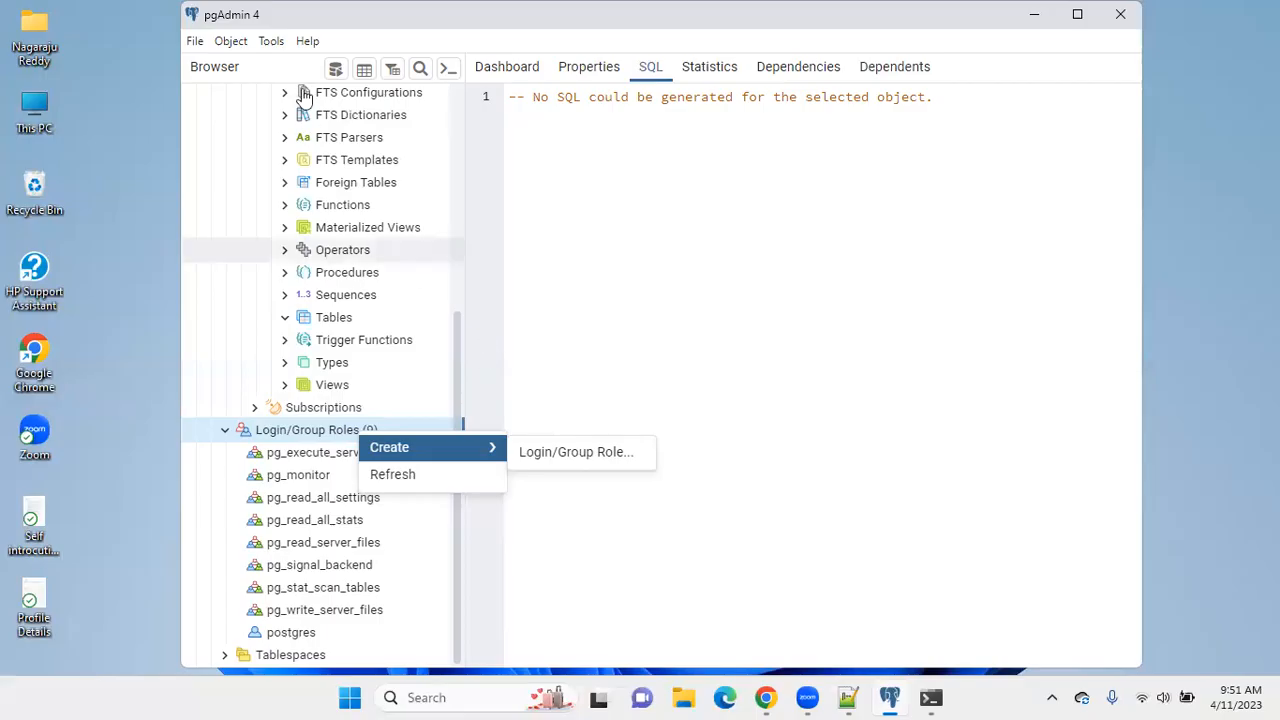
{"action": "left_click", "coordinate": [1034, 14]}
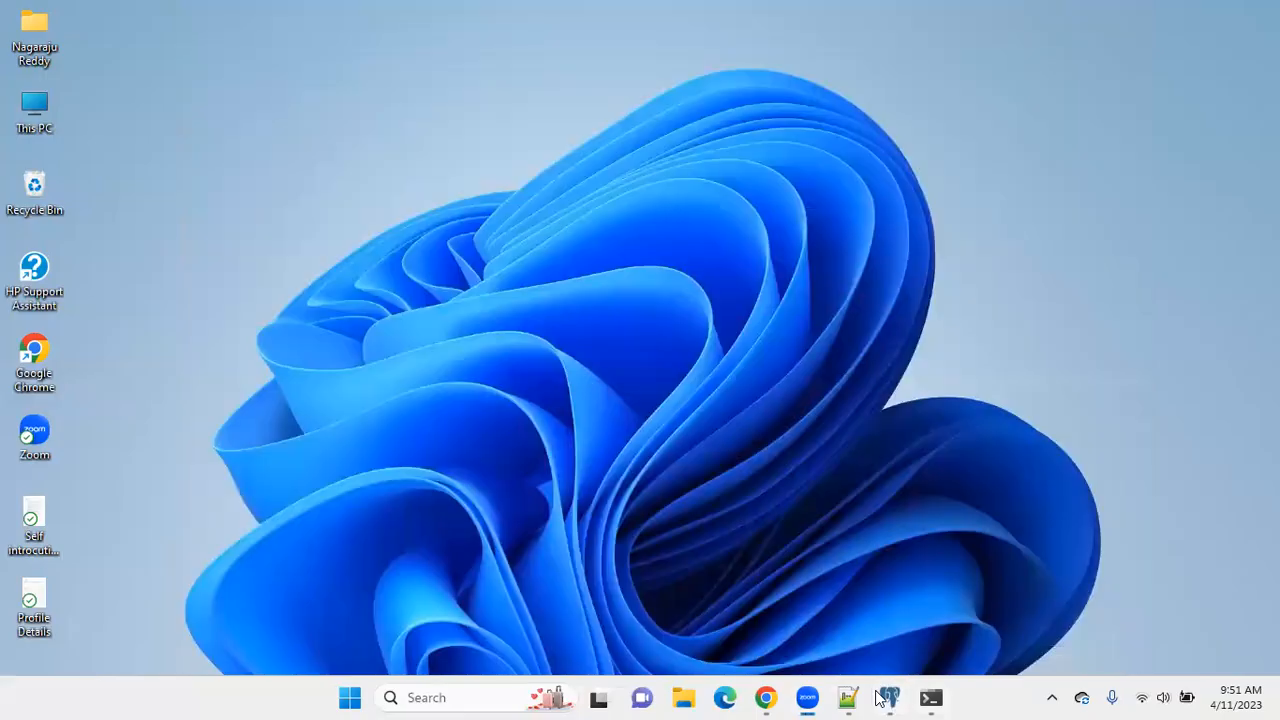
{"action": "left_click", "coordinate": [890, 697]}
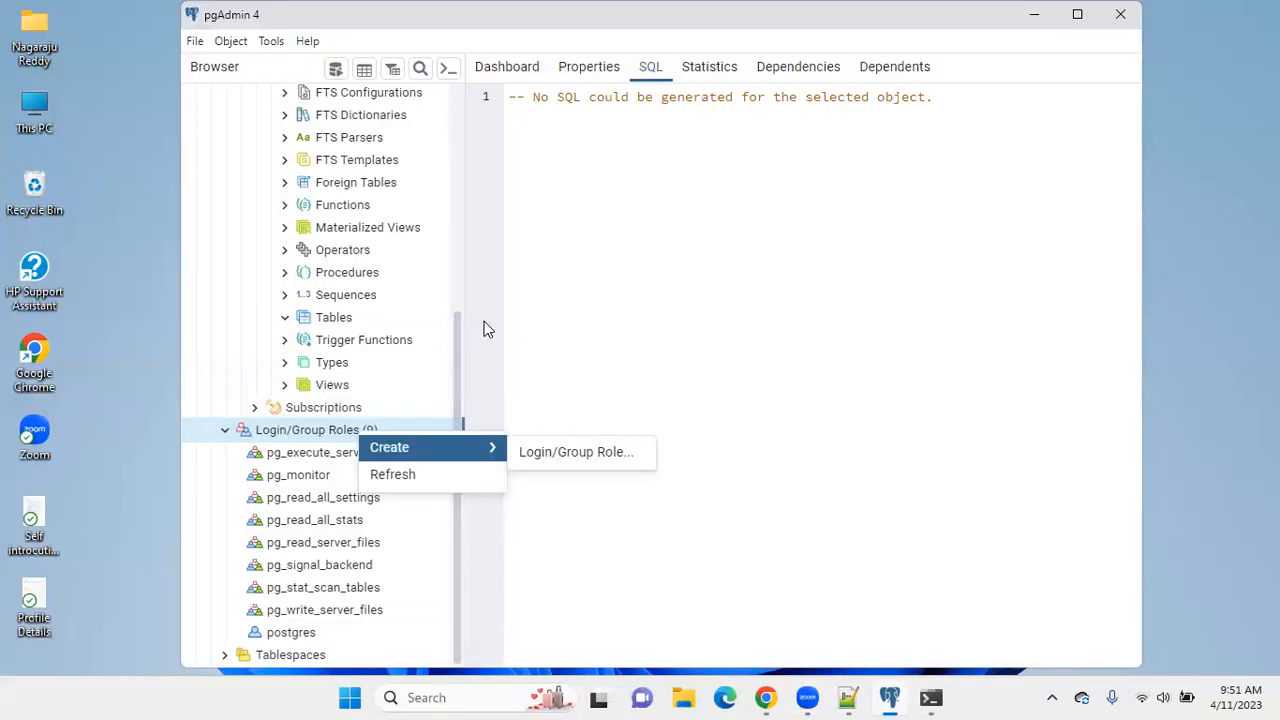
{"action": "left_click", "coordinate": [453, 337]}
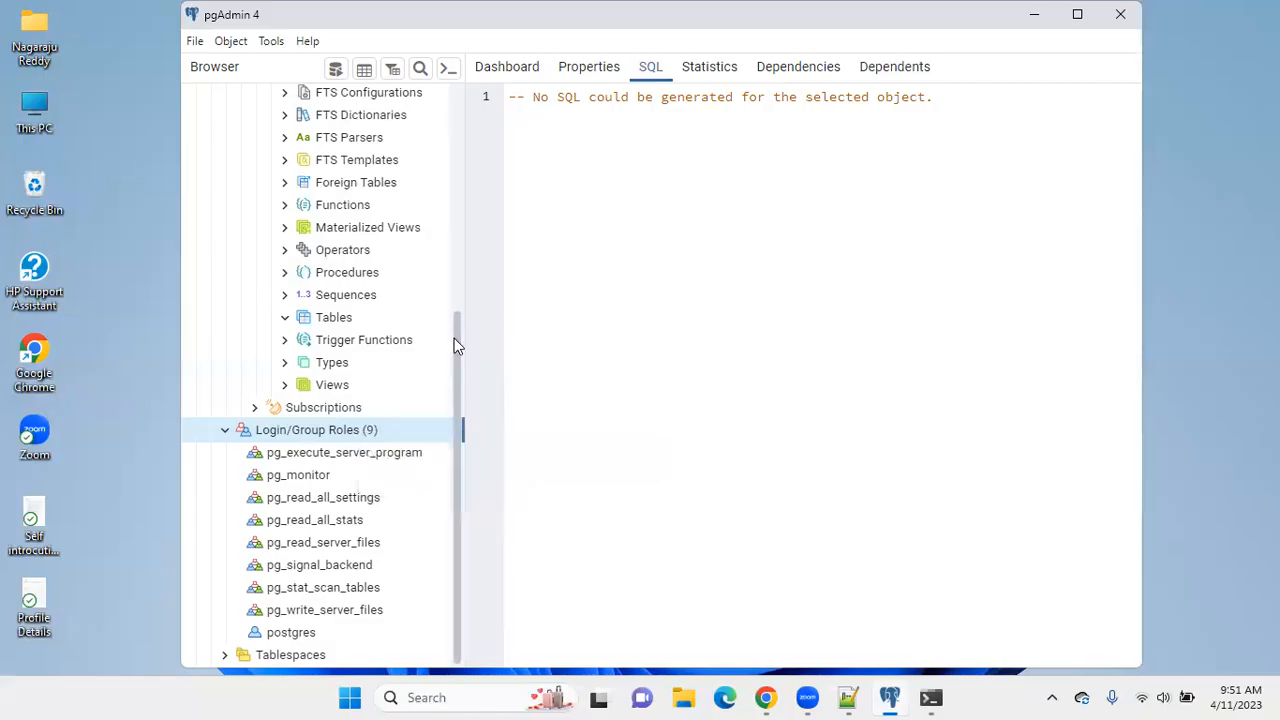
Collapse the PostgreSQL 13 server node in the object tree.
{"action": "scroll", "coordinate": [454, 260], "scroll_direction": "up", "scroll_amount": 2}
{"action": "scroll", "coordinate": [454, 222], "scroll_direction": "up", "scroll_amount": 4}
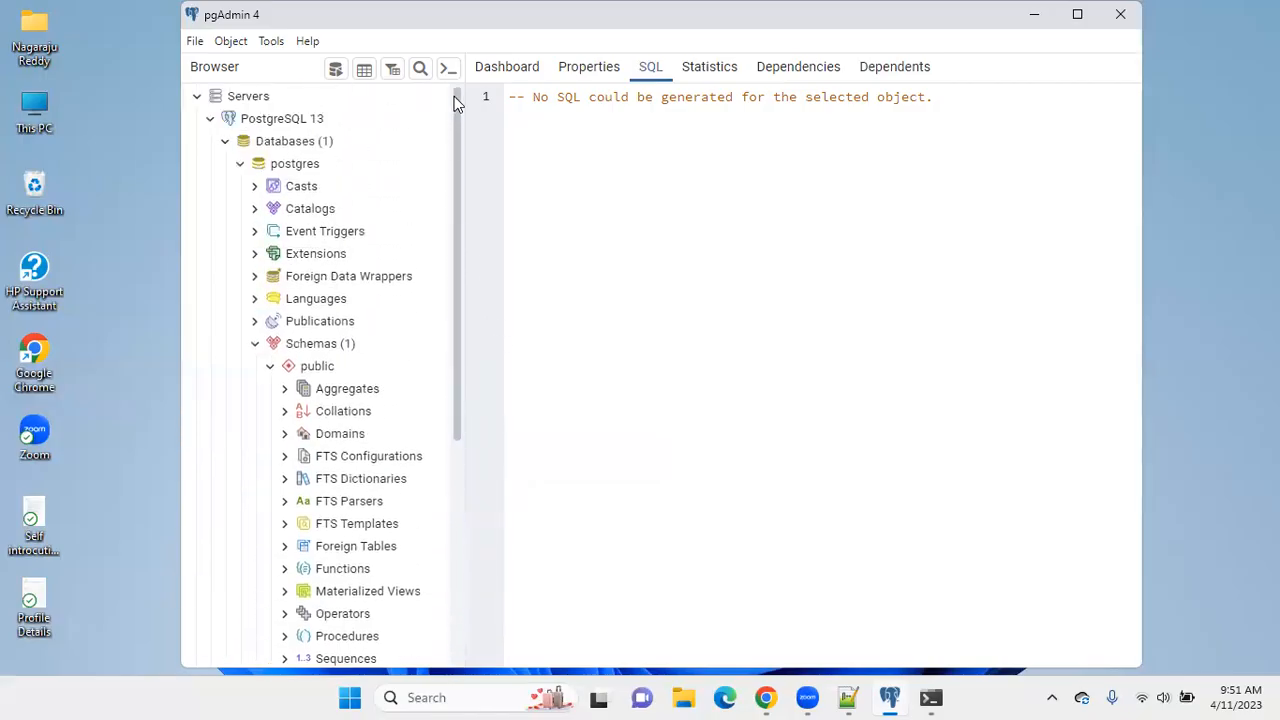
{"action": "left_click", "coordinate": [242, 120]}
{"action": "left_click", "coordinate": [207, 122]}
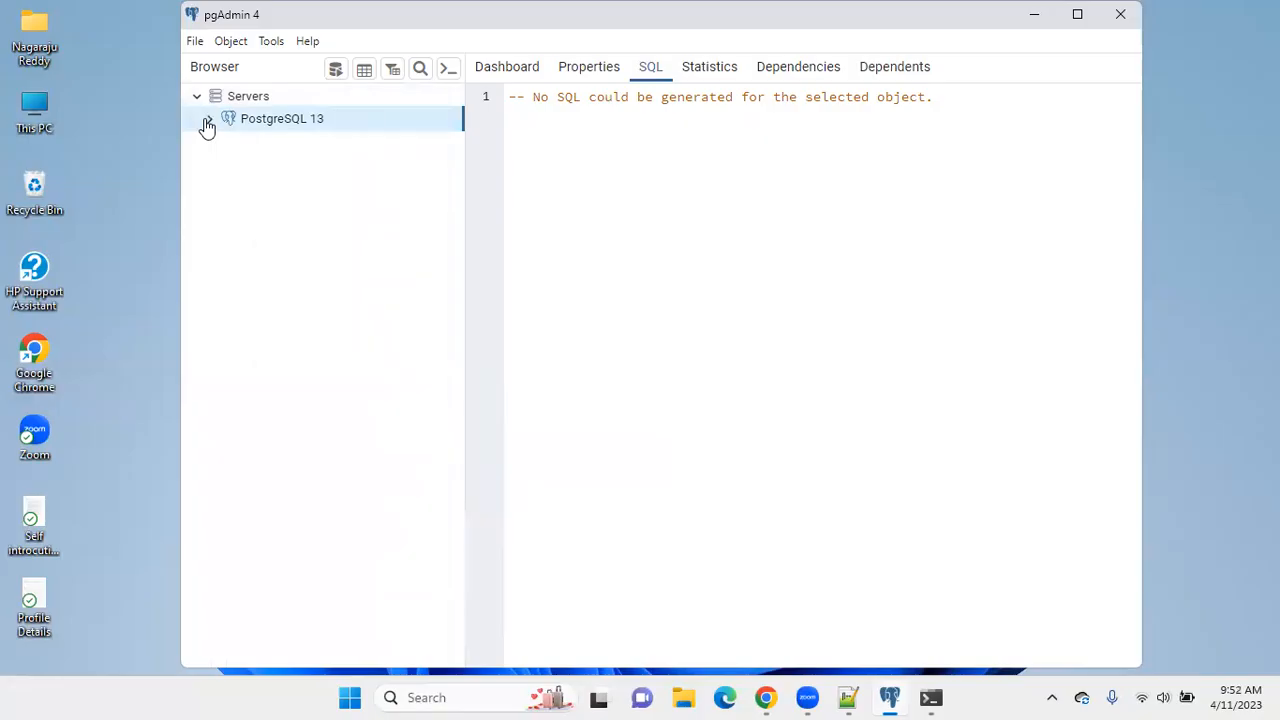
Open the form for registering a new server under Servers, review its Connection settings, and close it without saving.
{"action": "right_click", "coordinate": [245, 96]}
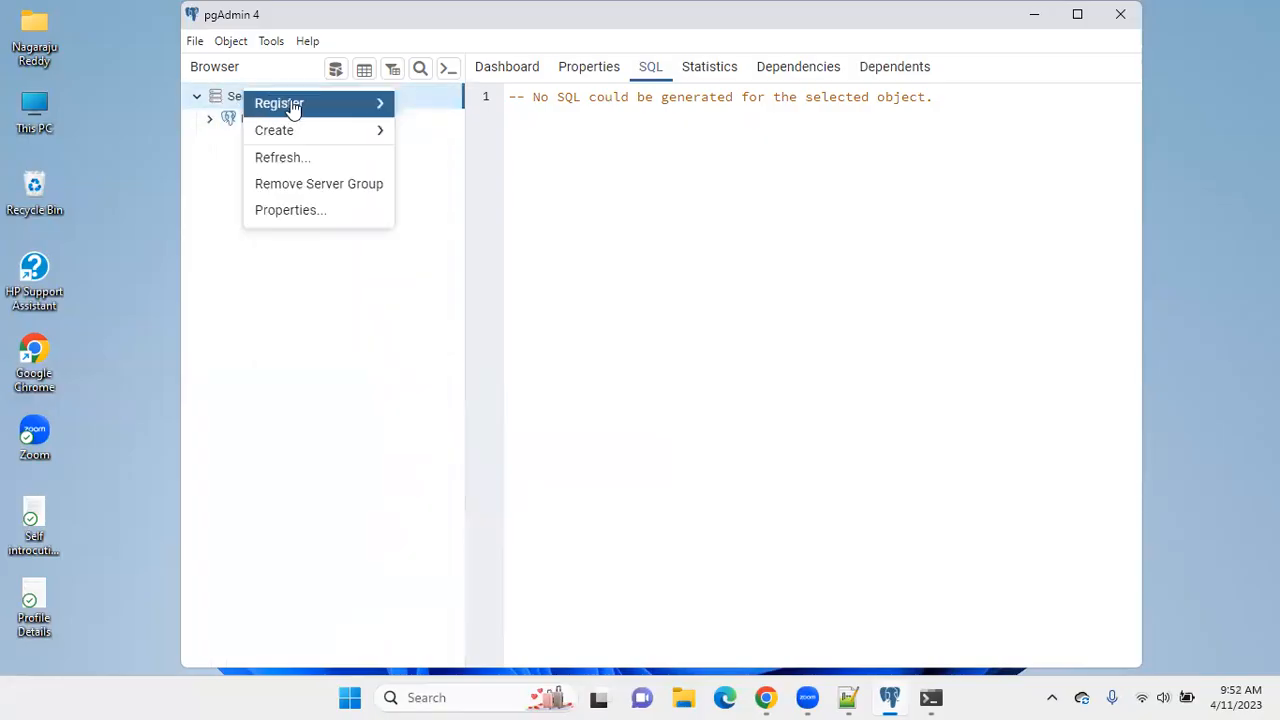
{"action": "mouse_move", "coordinate": [305, 106]}
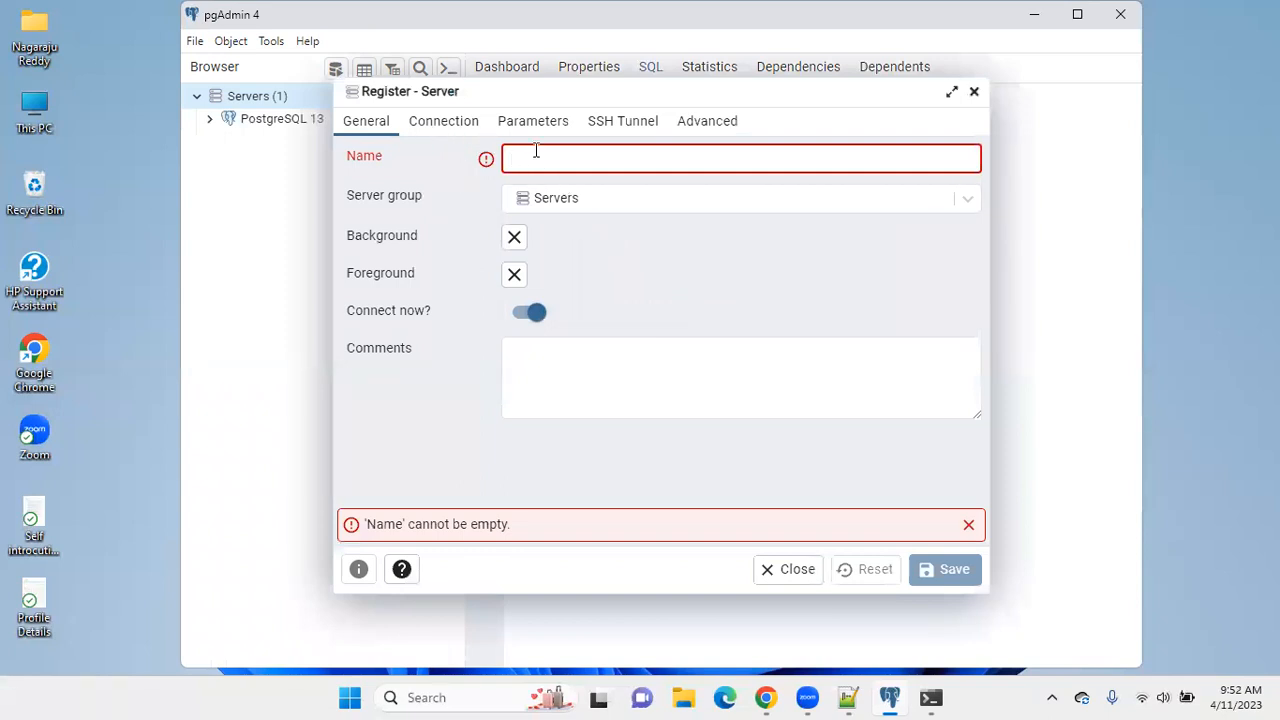
{"action": "left_click", "coordinate": [437, 124]}
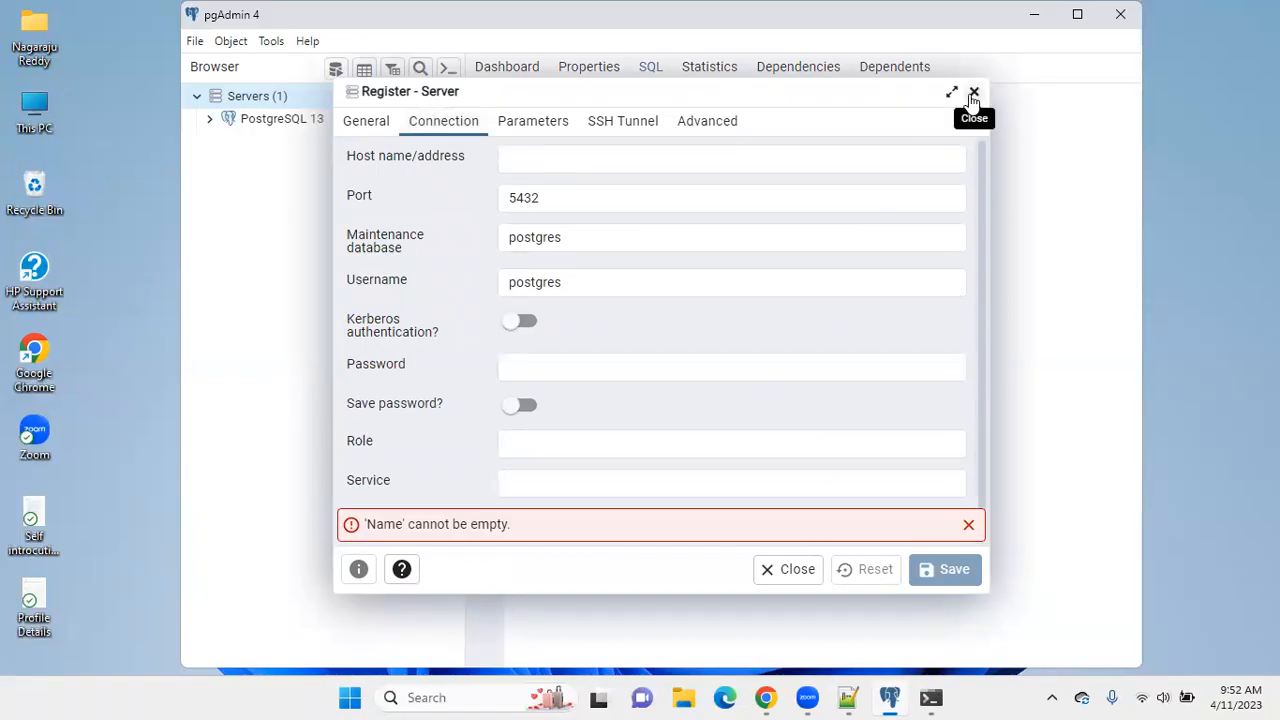
{"action": "left_click", "coordinate": [972, 93]}
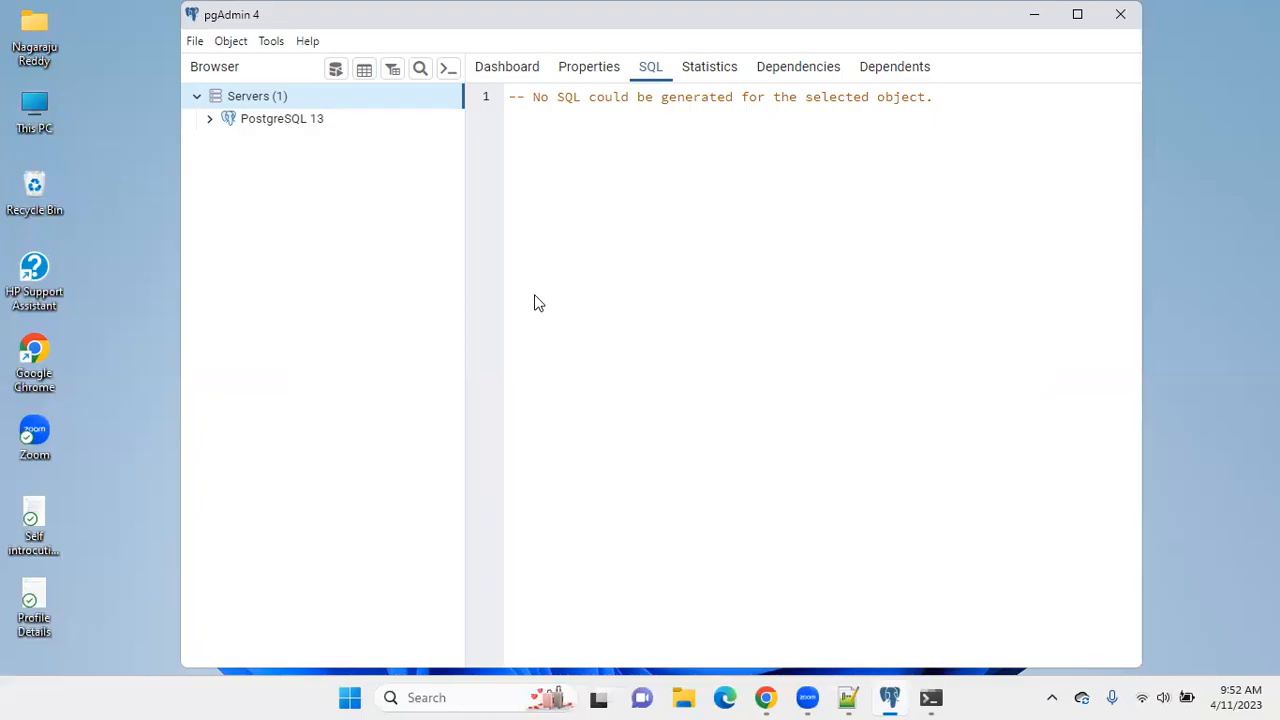
Examine the SQL, properties and statistics of the PostgreSQL 13 server.
{"action": "left_click", "coordinate": [290, 119]}
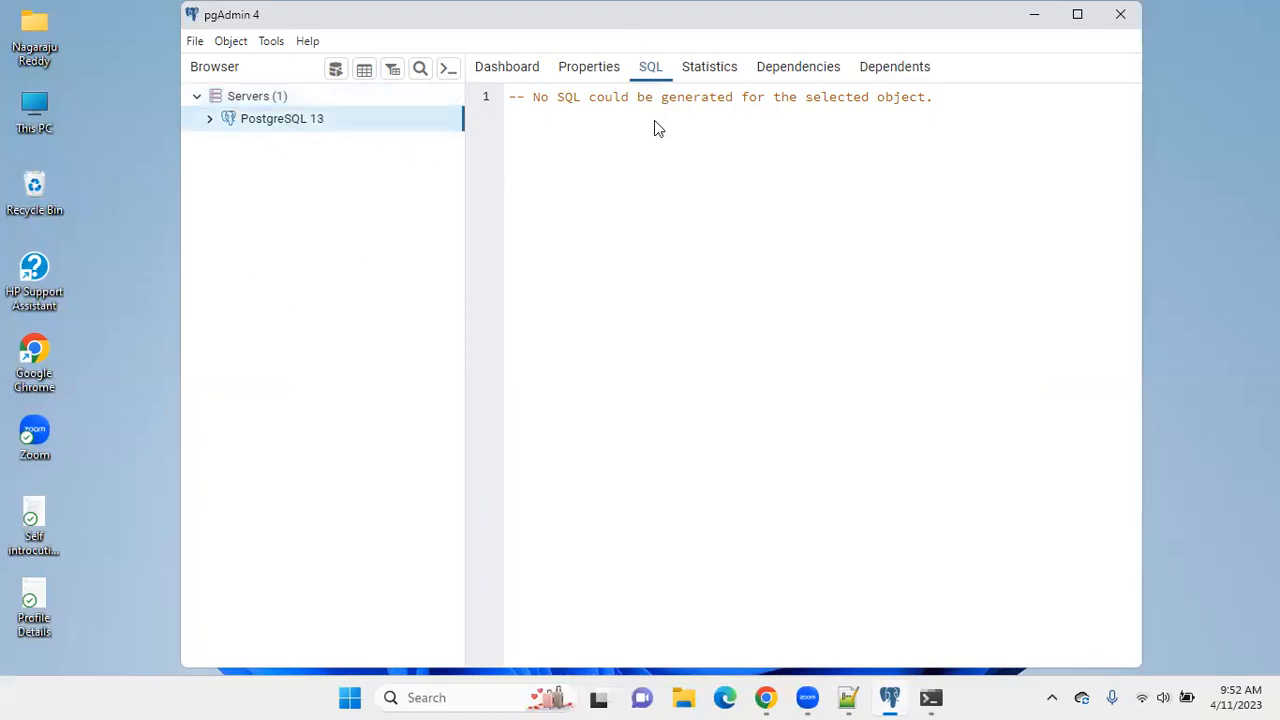
{"action": "left_click_drag", "start_coordinate": [511, 97], "coordinate": [971, 89]}
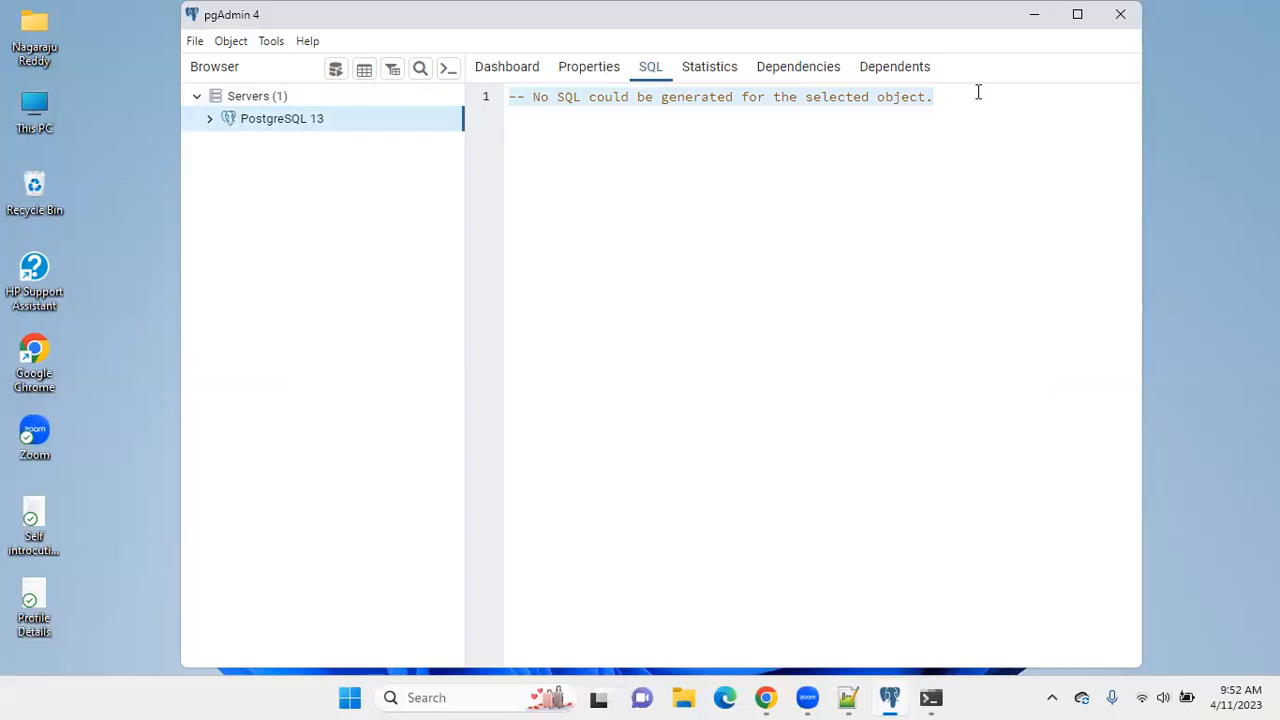
{"action": "left_click", "coordinate": [597, 72]}
{"action": "left_click", "coordinate": [707, 80]}
{"action": "left_click", "coordinate": [648, 72]}
Close pgAdmin 4, switch to the Notepad++ notes, and complete the Database line with "Done.".
{"action": "left_click", "coordinate": [1118, 20]}
{"action": "left_click", "coordinate": [740, 389]}
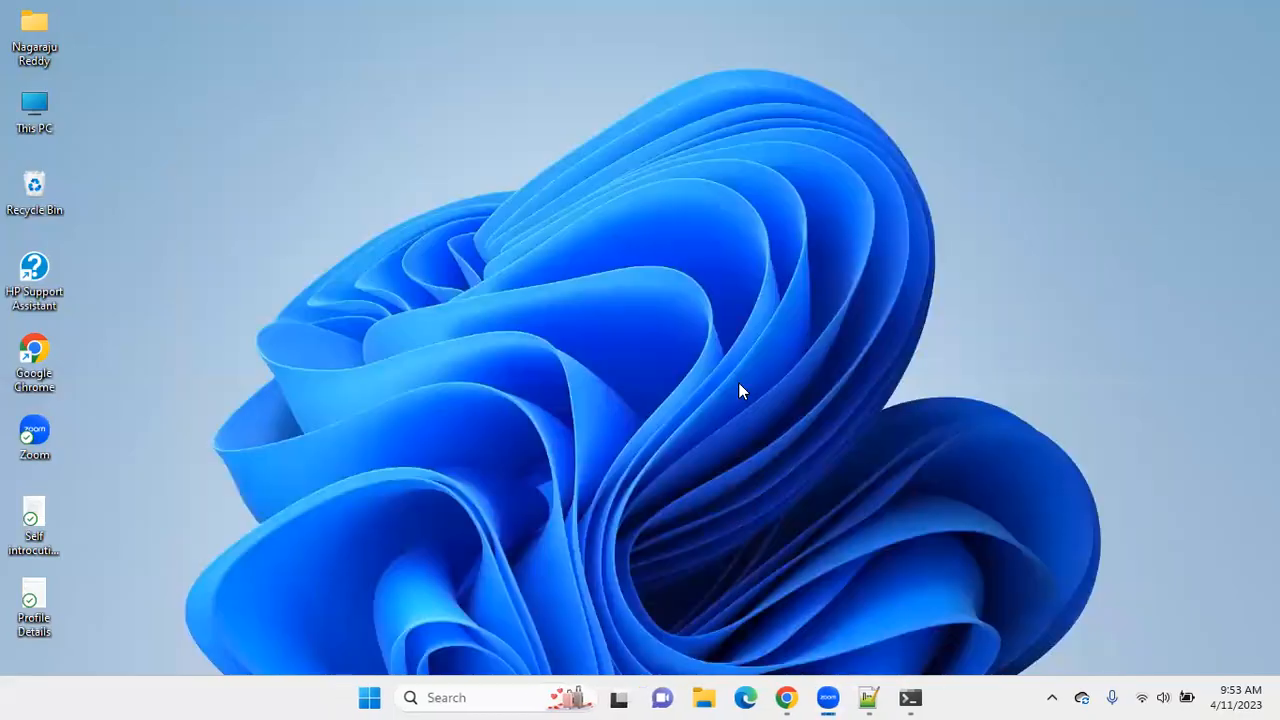
{"action": "left_click", "coordinate": [868, 697]}
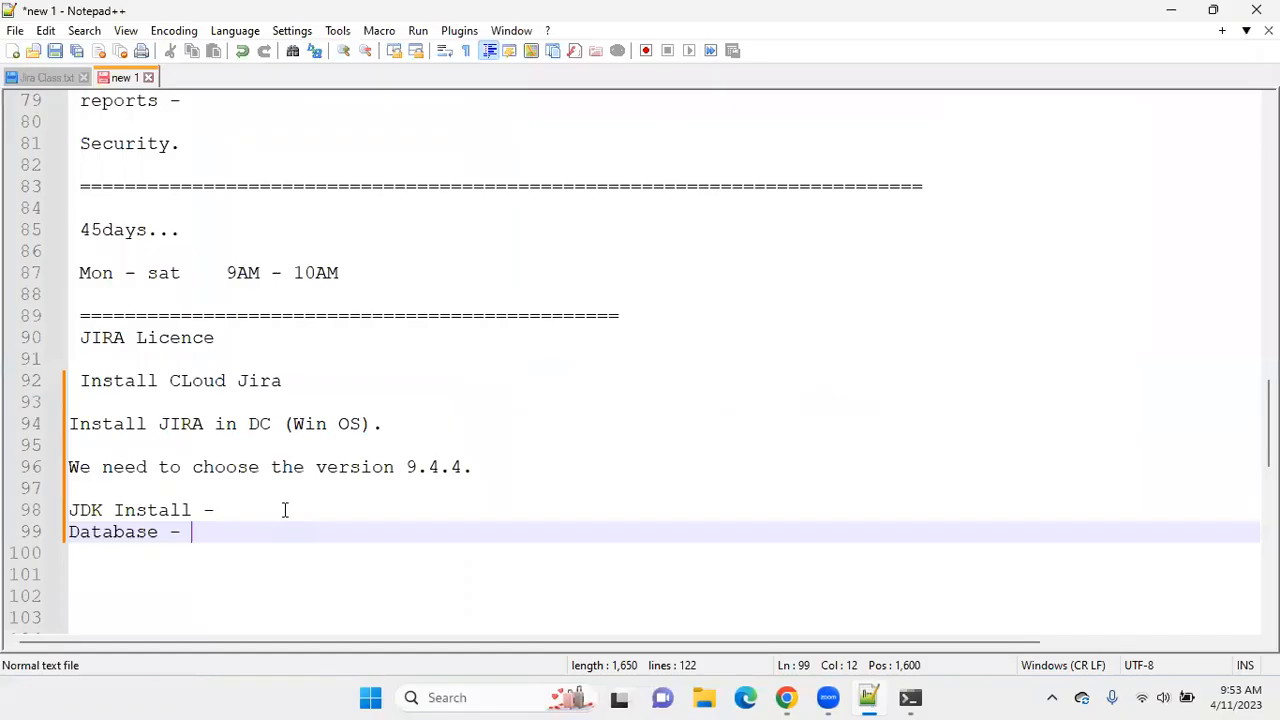
{"action": "type", "text": "Done."}
{"action": "key", "text": "Return"}
{"action": "key", "text": "Return"}
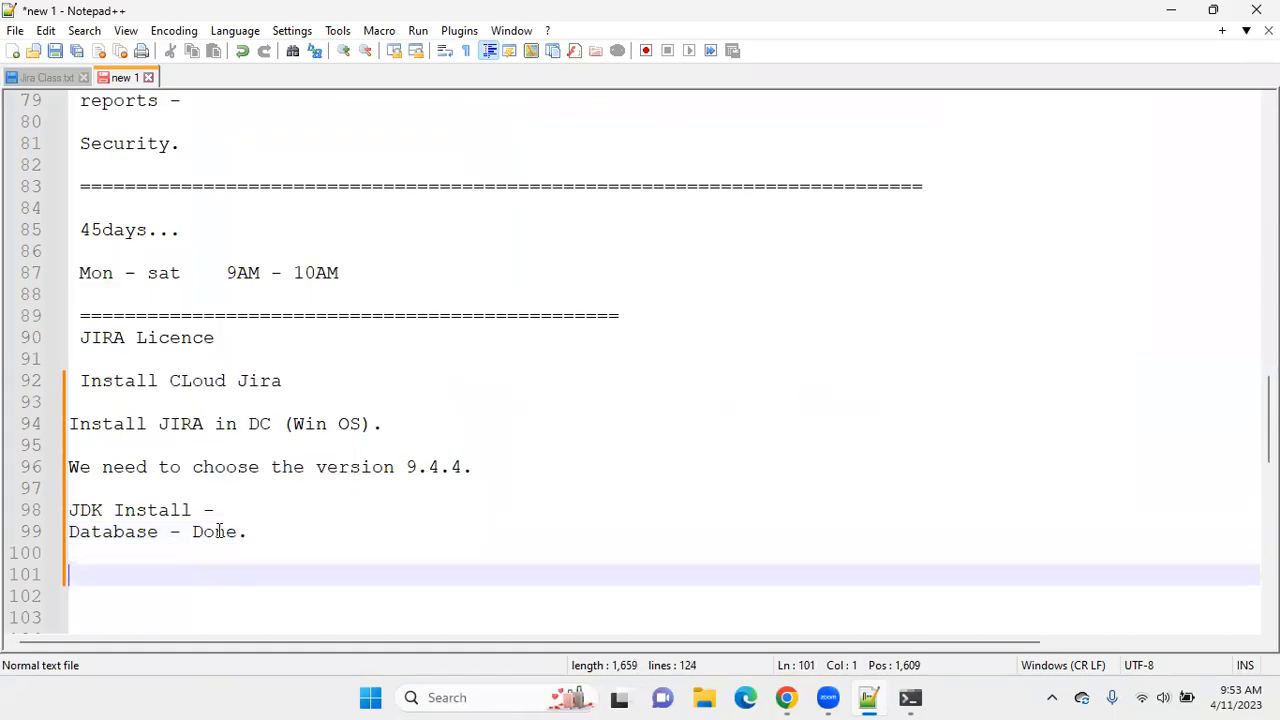
Add a long separator line of equals signs below the Database entry, leaving one blank line between them.
{"action": "type", "text": "==============================================================================="}
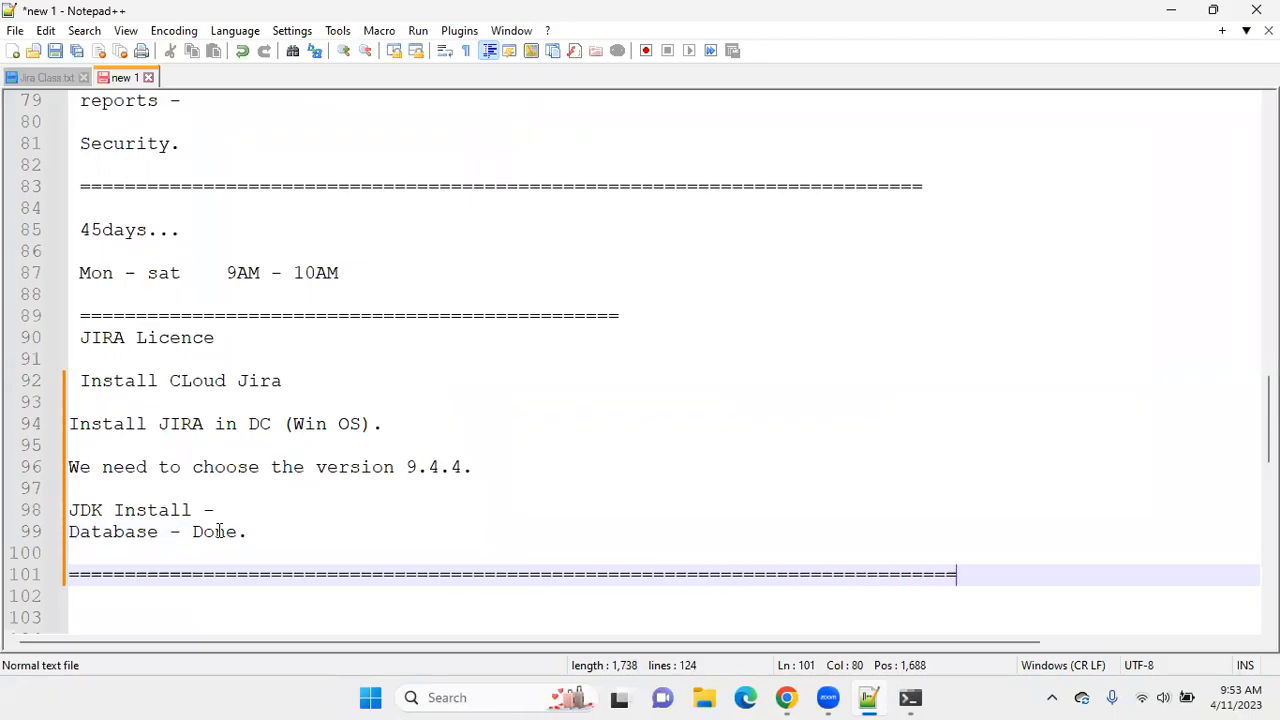
{"action": "scroll", "coordinate": [613, 431], "scroll_direction": "down", "scroll_amount": 2}
{"action": "scroll", "coordinate": [613, 431], "scroll_direction": "down", "scroll_amount": 1}
{"action": "scroll", "coordinate": [613, 431], "scroll_direction": "up", "scroll_amount": 1}
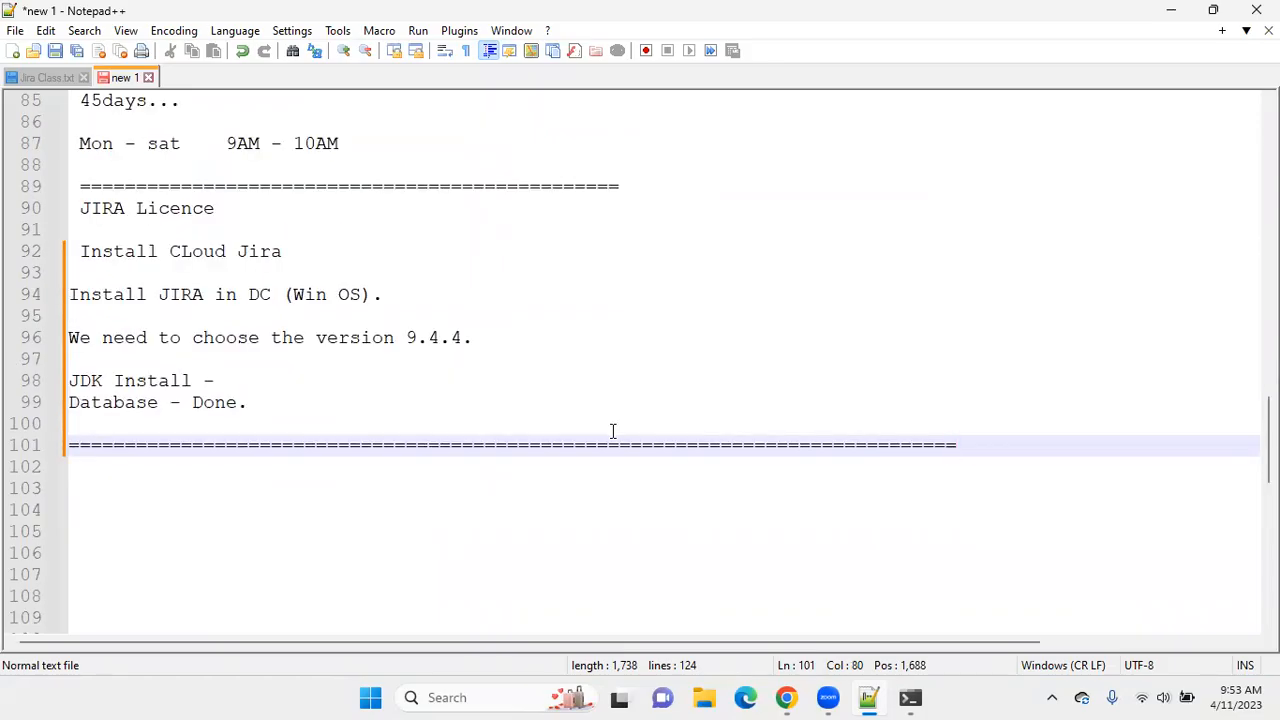
Extend the separator above "JIRA Licence" with equals signs to roughly the length of the new bottom separator.
{"action": "left_click", "coordinate": [665, 200]}
{"action": "left_click", "coordinate": [660, 176]}
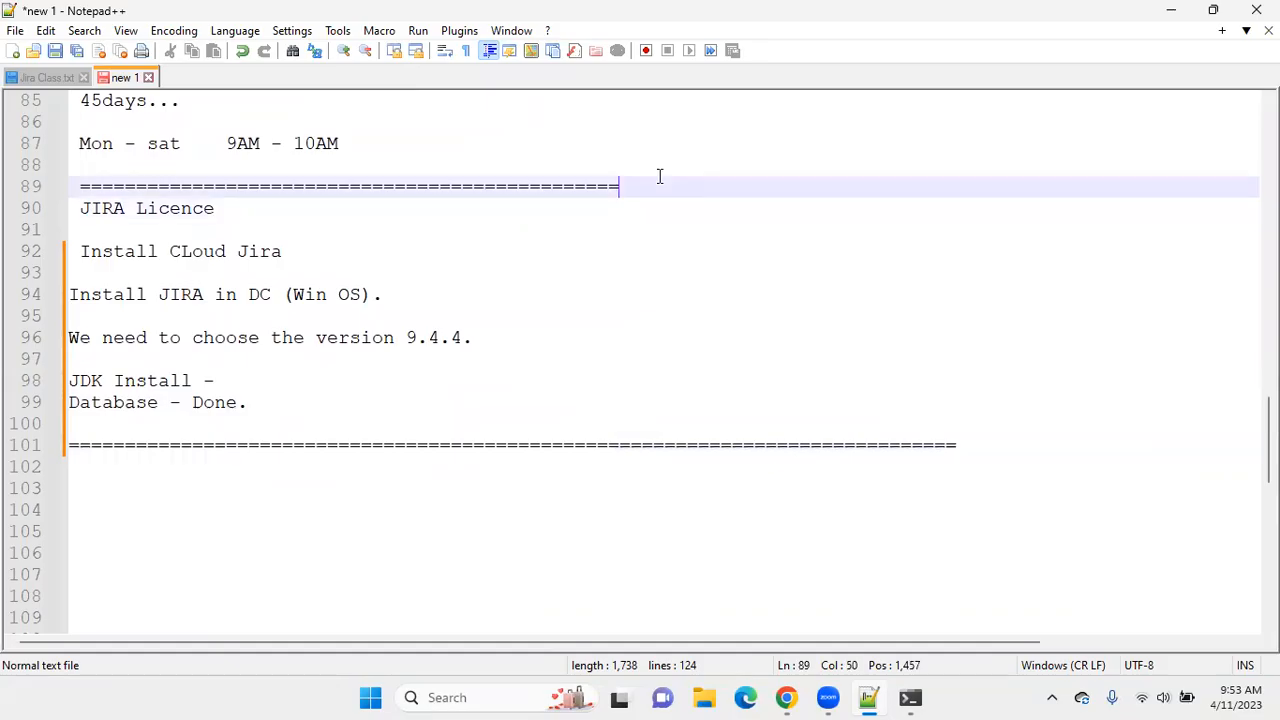
{"action": "type", "text": "===================================================="}
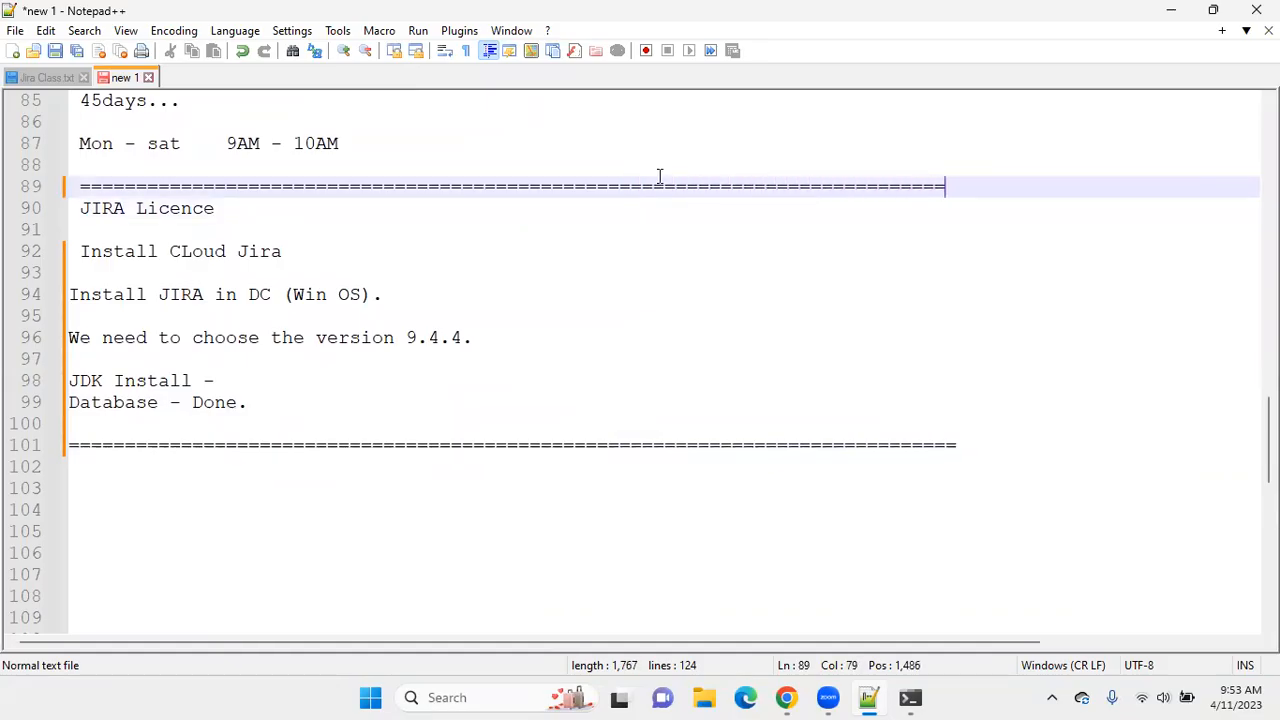
{"action": "scroll", "coordinate": [513, 305], "scroll_direction": "up", "scroll_amount": 2}
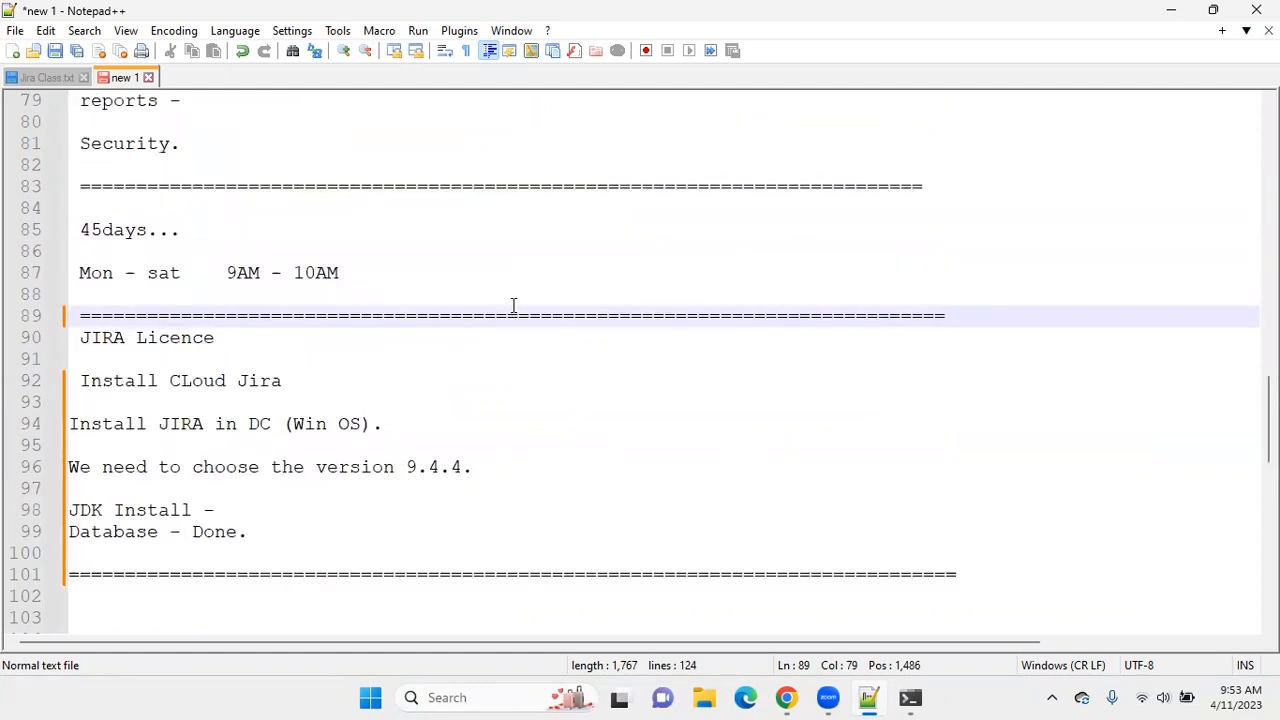
{"action": "left_click_drag", "start_coordinate": [536, 467], "coordinate": [371, 466]}
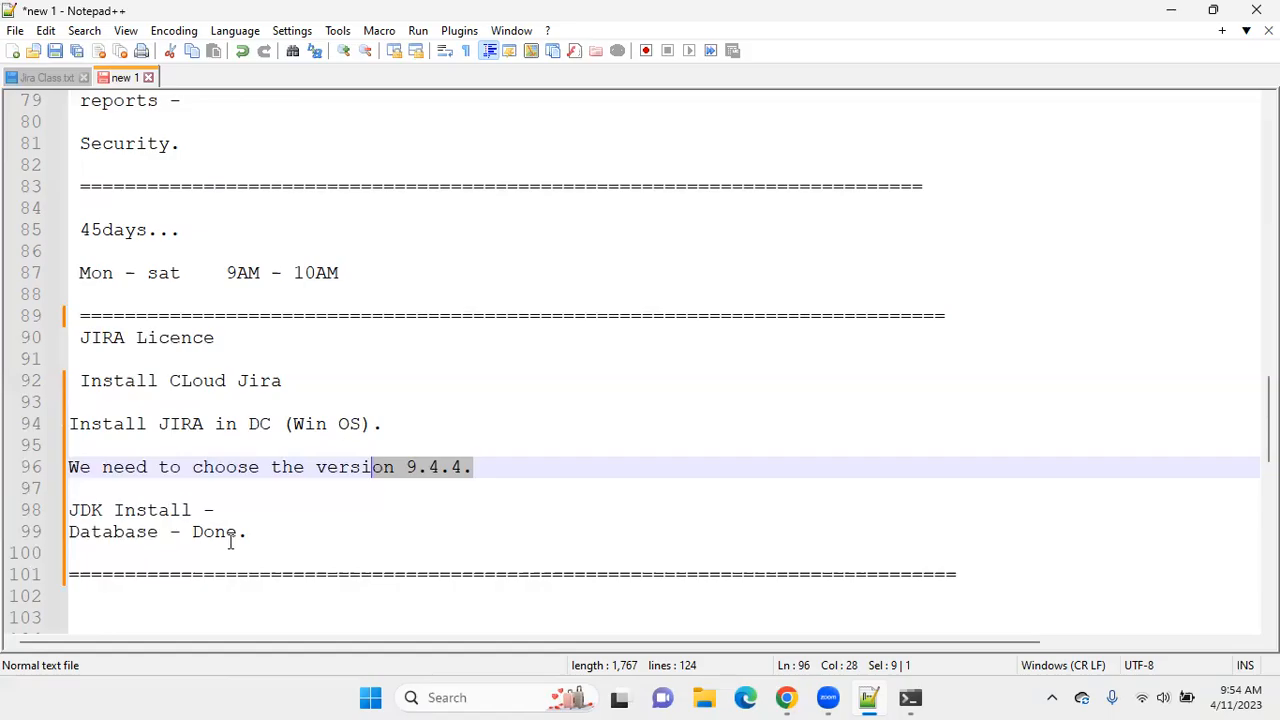
{"action": "left_click", "coordinate": [264, 532]}
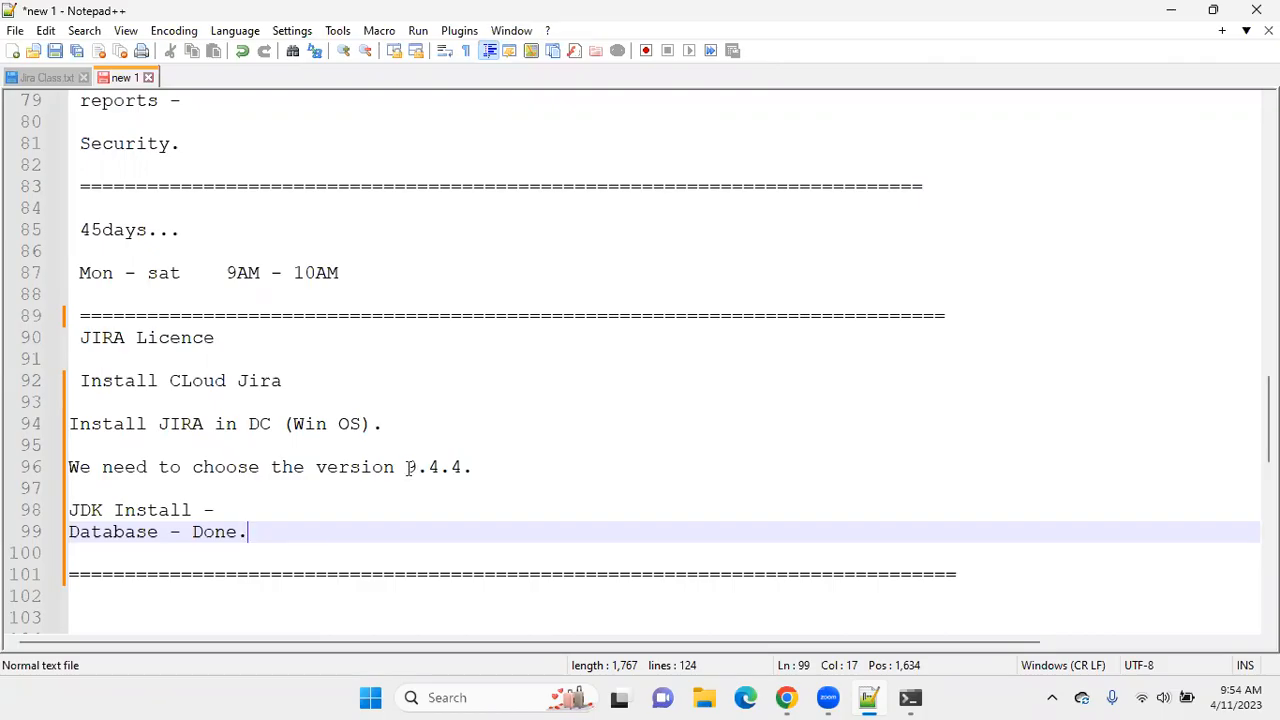
{"action": "left_click_drag", "start_coordinate": [408, 466], "coordinate": [444, 470]}
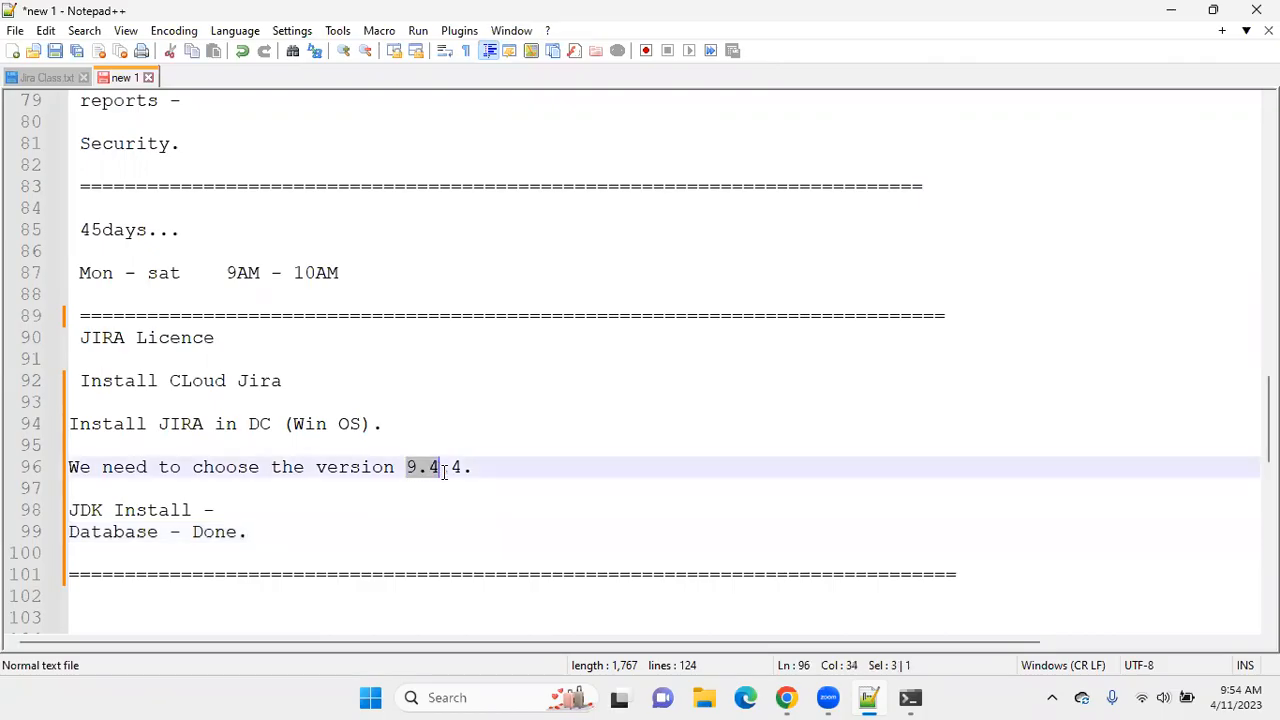
{"action": "left_click", "coordinate": [255, 505]}
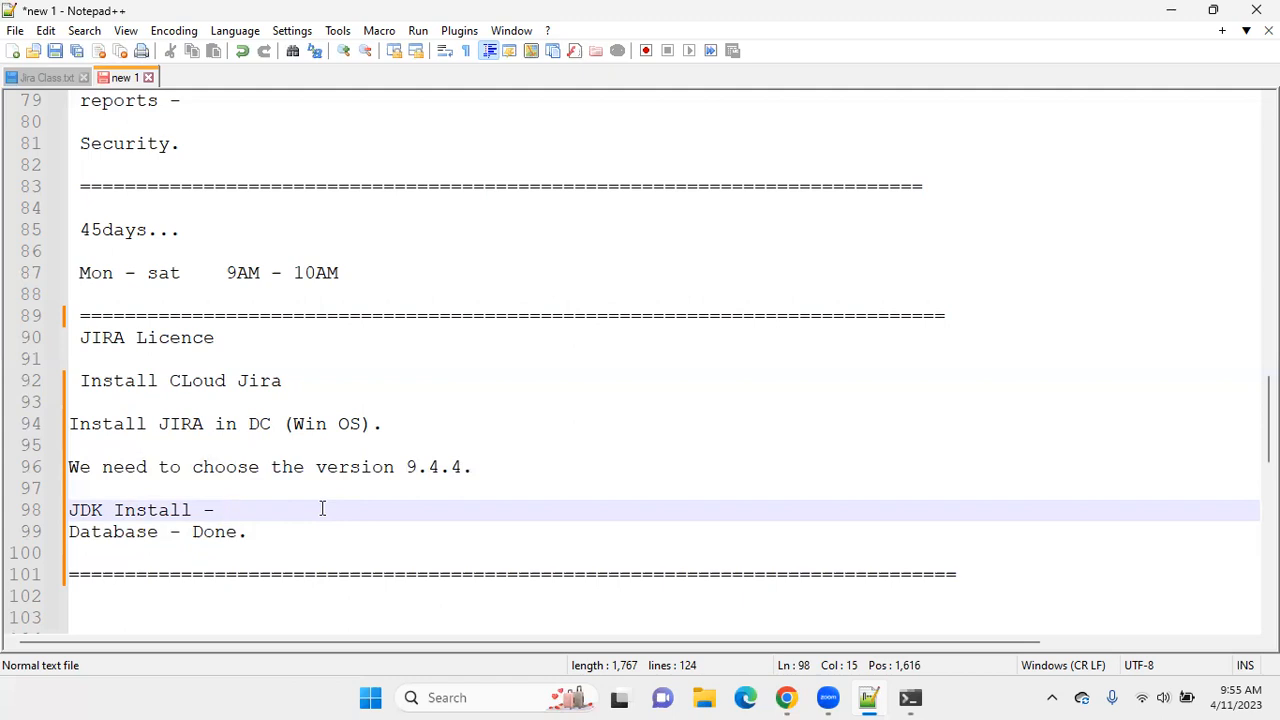
{"action": "left_click", "coordinate": [295, 530]}
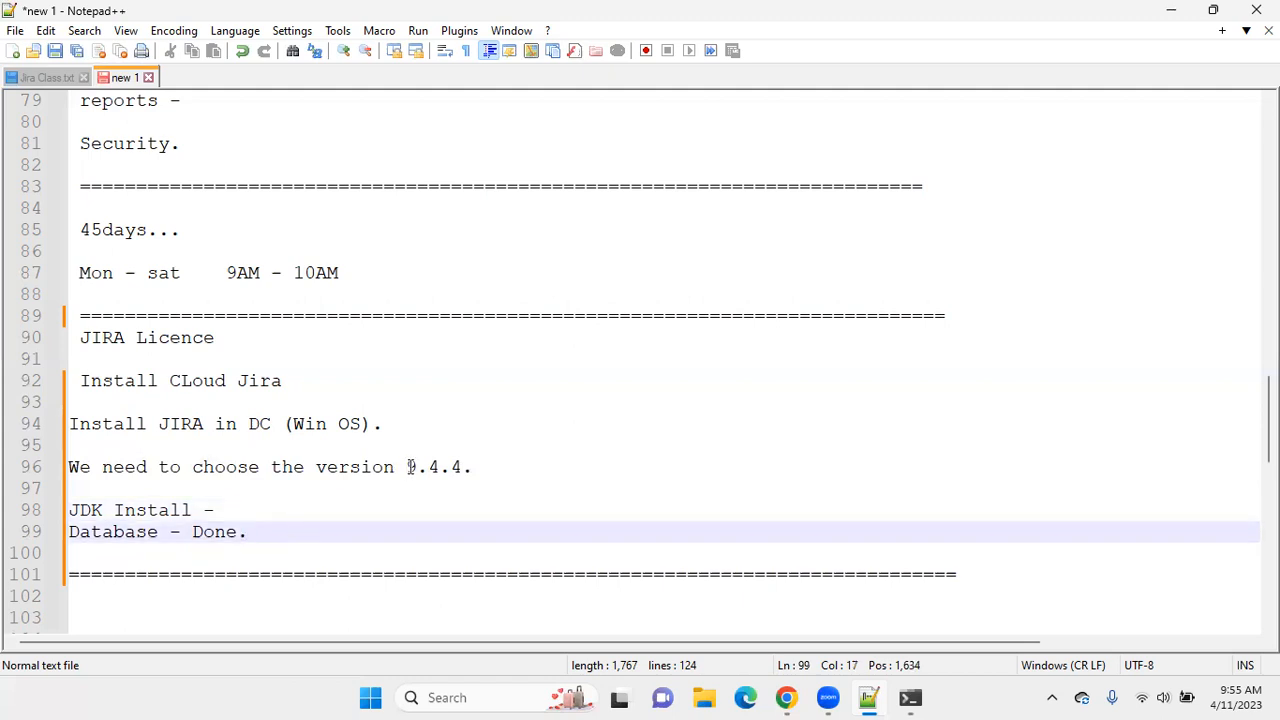